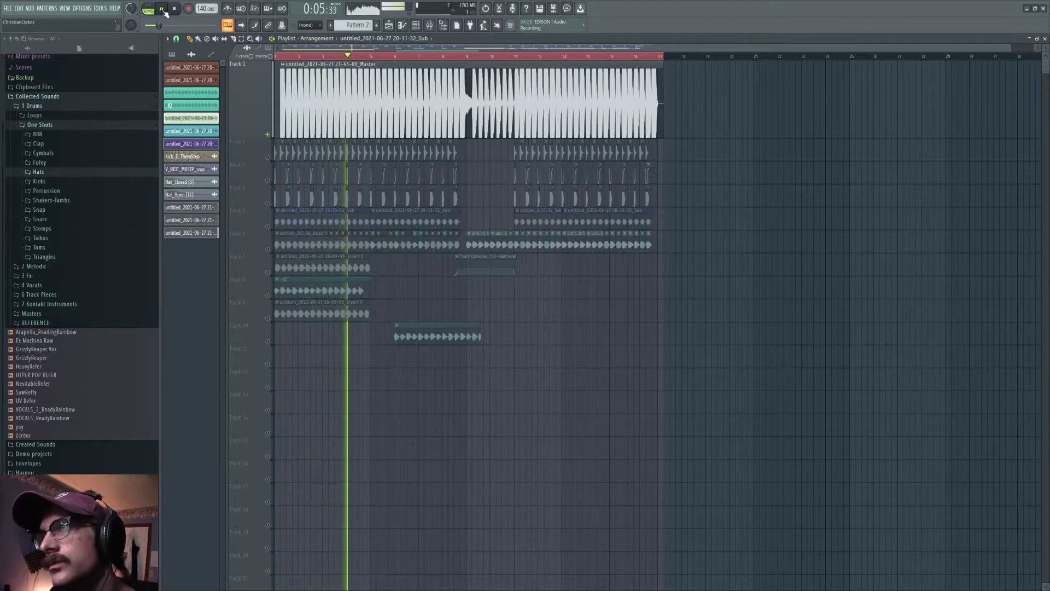
# Listen through the bounced master audio on Track 1 to its end and stop playback.
pyautogui.scroll(1, 388, 59)
pyautogui.scroll(1, 387, 59)
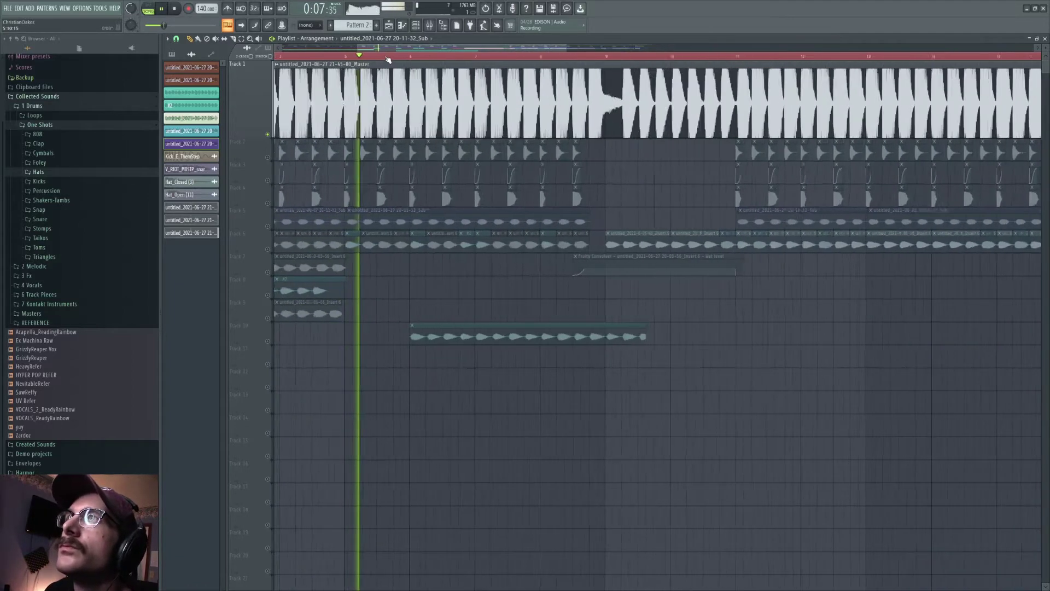
pyautogui.scroll(1, 315, 50)
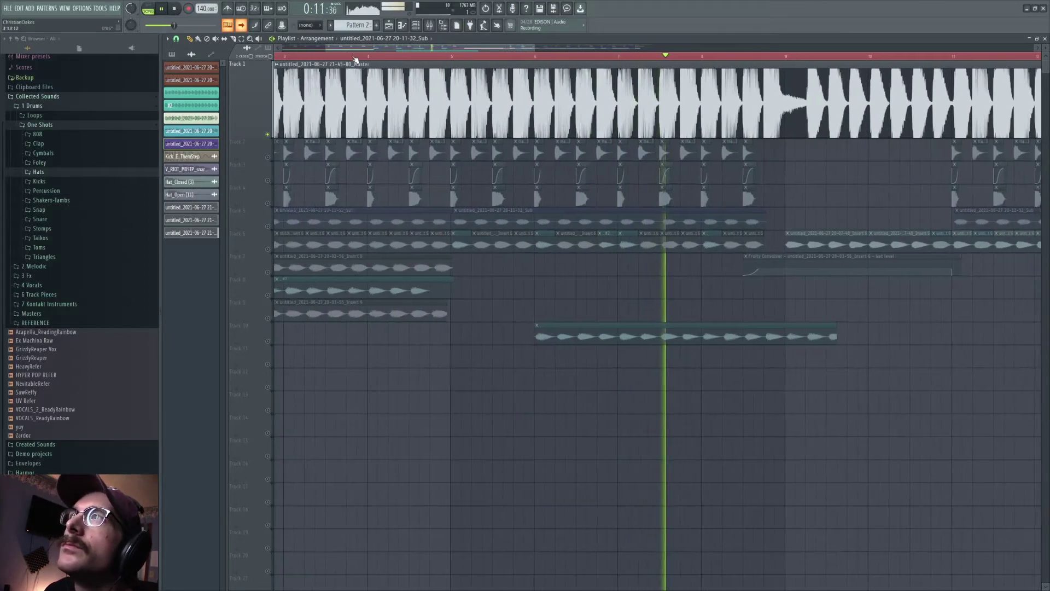
pyautogui.scroll(3, 356, 59)
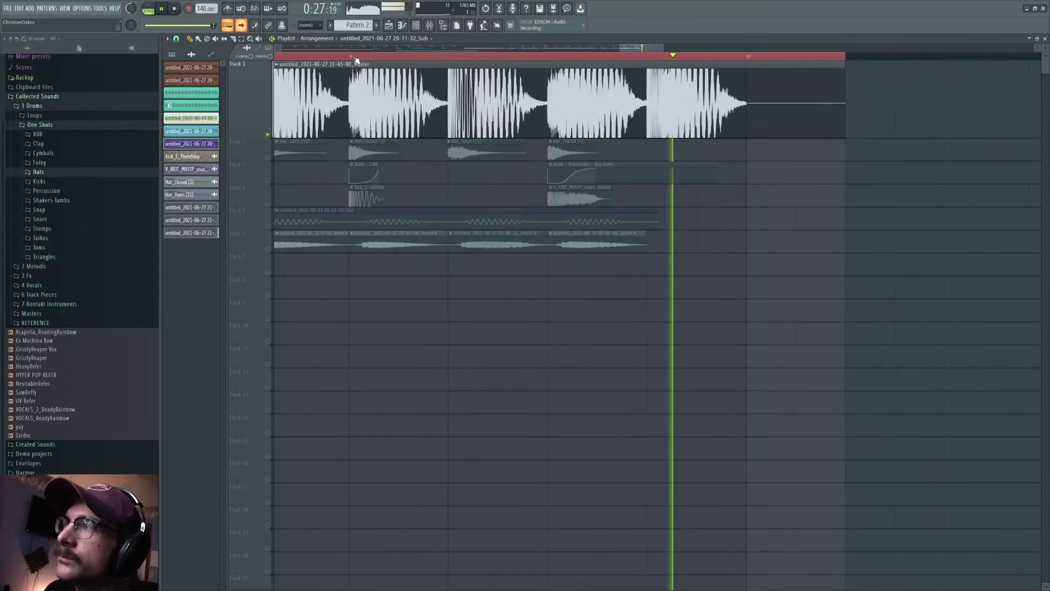
pyautogui.press('space')
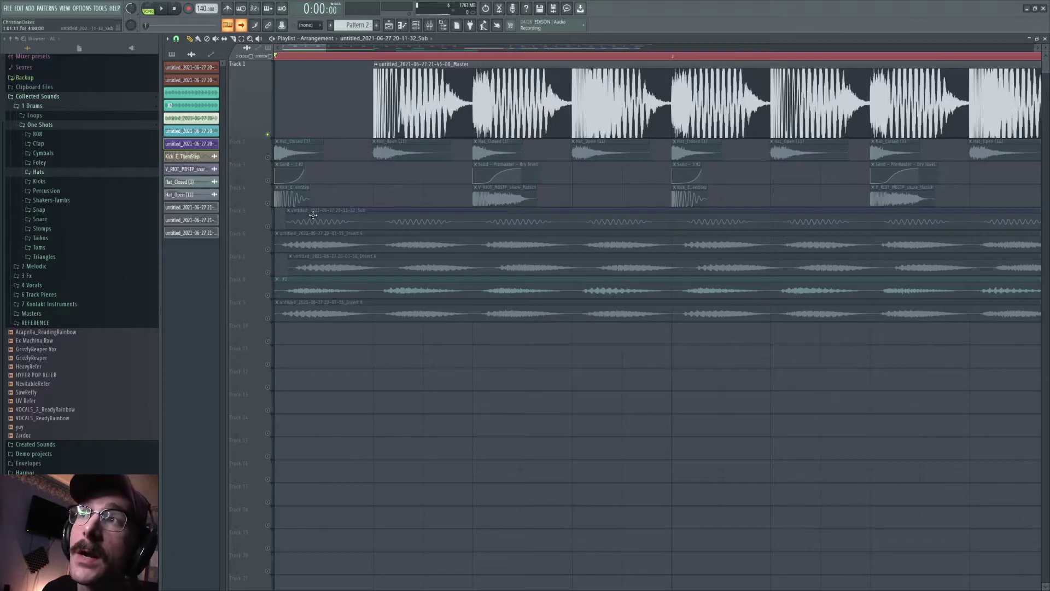
# Solo Track 6 in the playlist and unmute Tracks 5, 4, 3 and 2 alongside it.
pyautogui.scroll(-6, 455, 60)
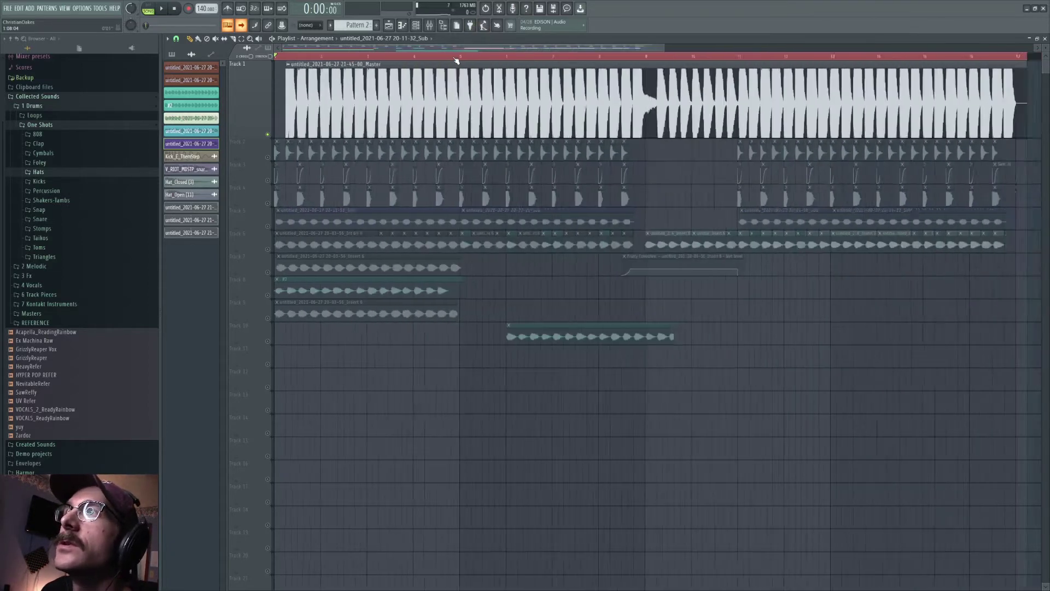
pyautogui.click(270, 250)
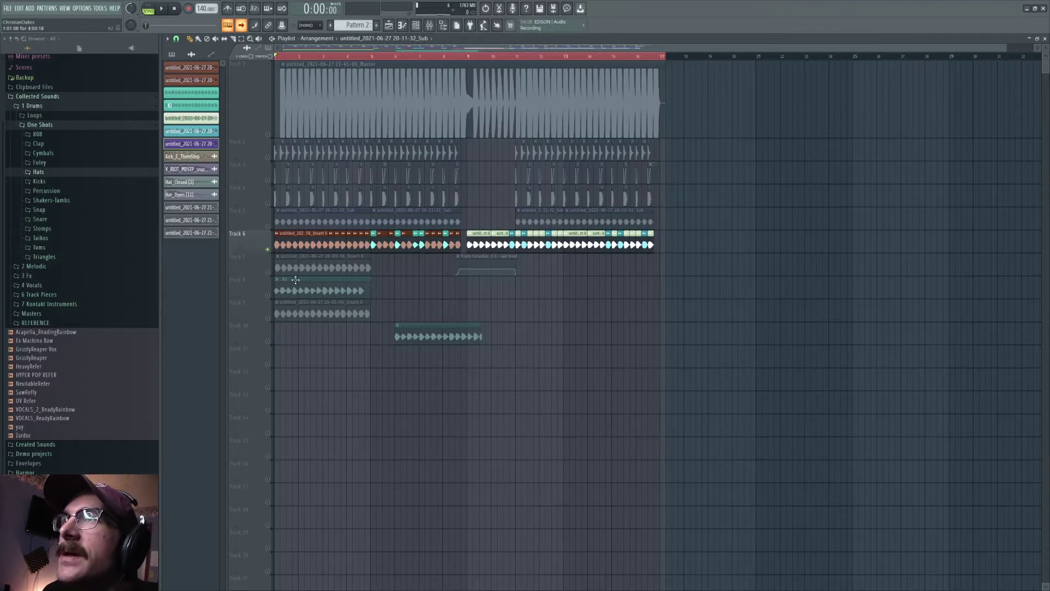
pyautogui.click(267, 226)
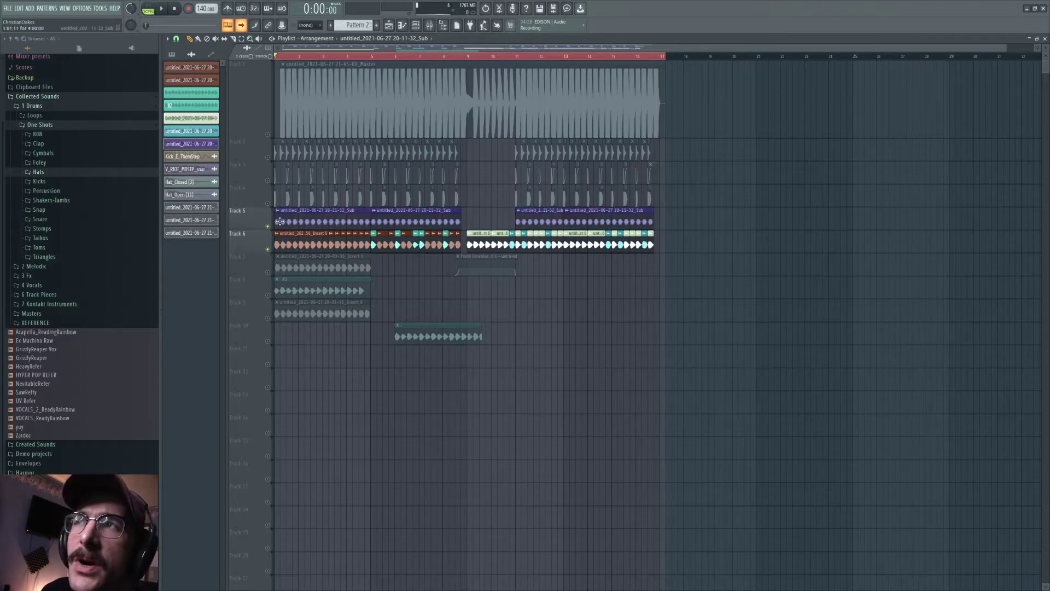
pyautogui.click(267, 203)
pyautogui.click(267, 180)
pyautogui.click(267, 157)
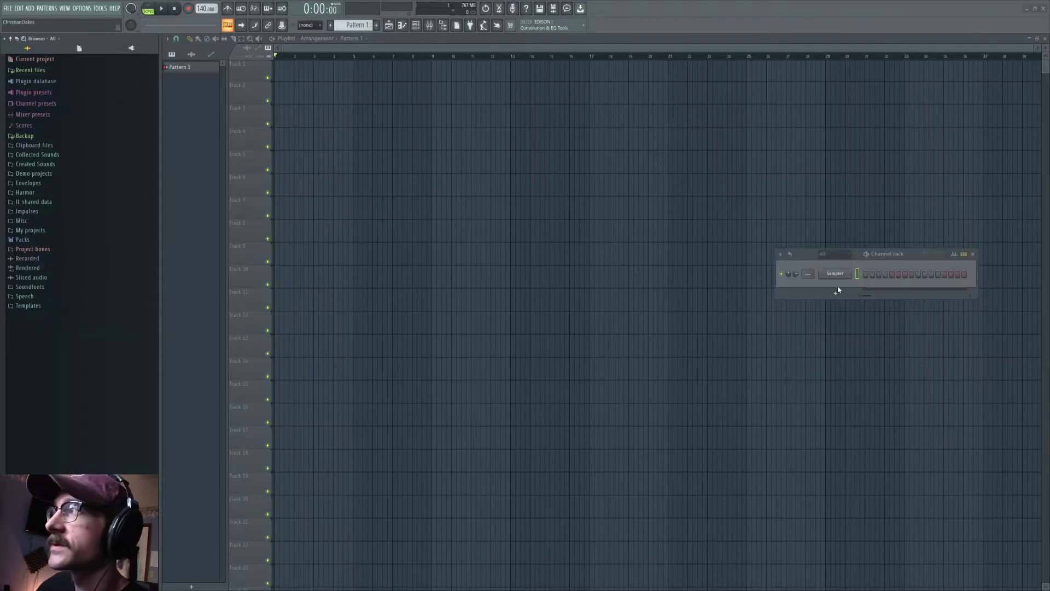
# Add Serum as a new instrument channel and initialise its preset.
pyautogui.click(837, 292)
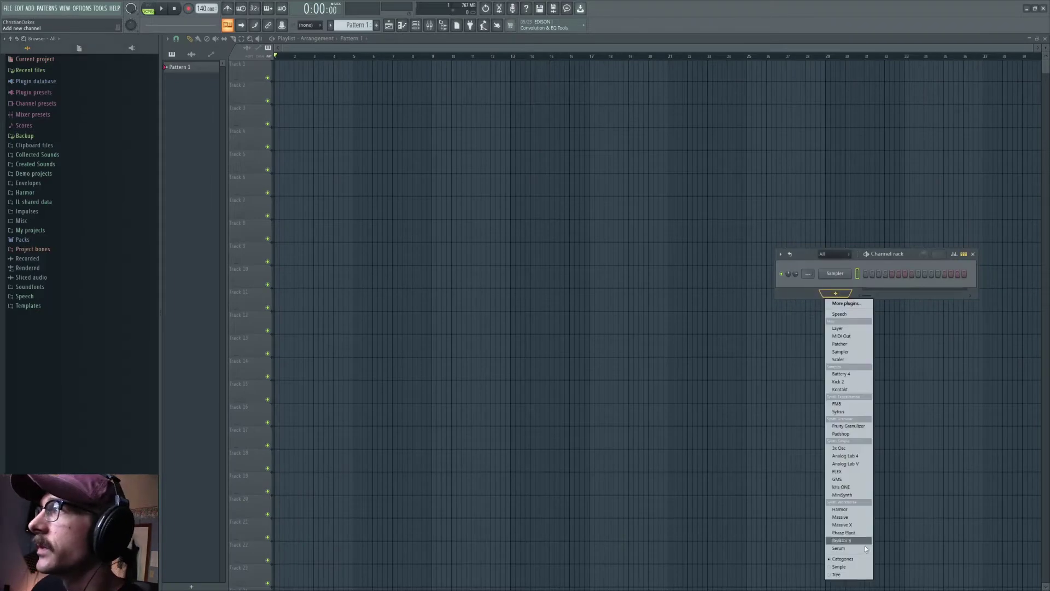
pyautogui.click(853, 549)
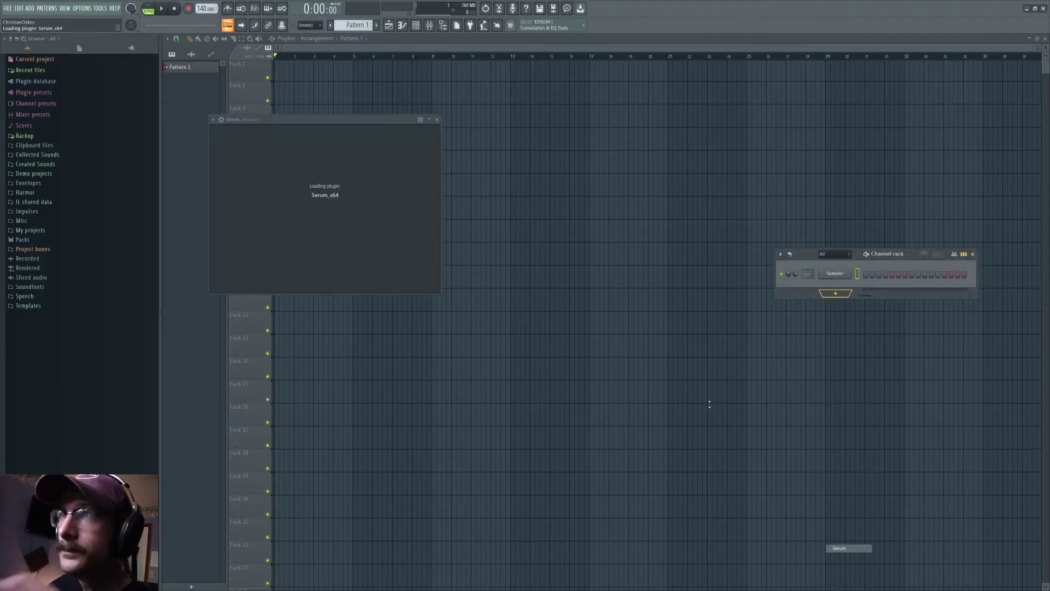
pyautogui.click(605, 134)
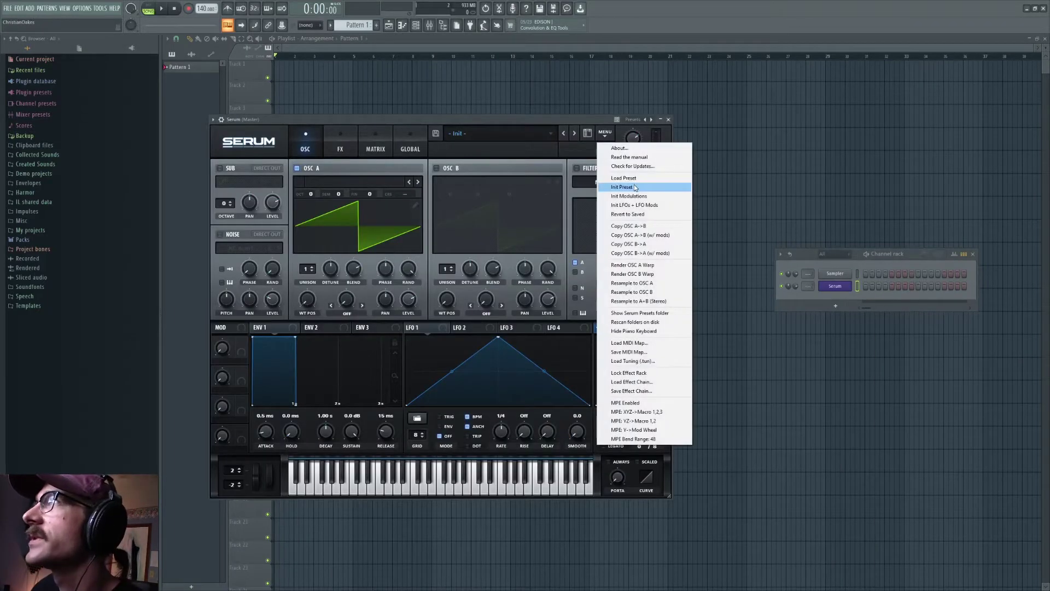
pyautogui.click(629, 186)
# Place a one-bar note at the start of the Serum channel's piano roll.
pyautogui.rightClick(819, 288)
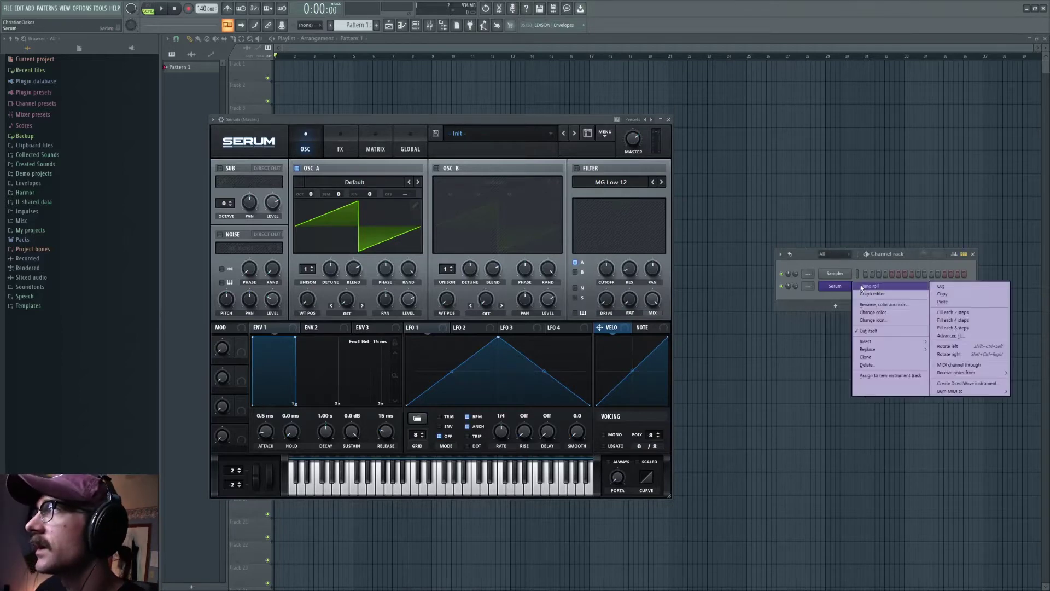
pyautogui.click(875, 289)
pyautogui.click(214, 234)
pyautogui.moveTo(264, 234); pyautogui.dragTo(228, 151)
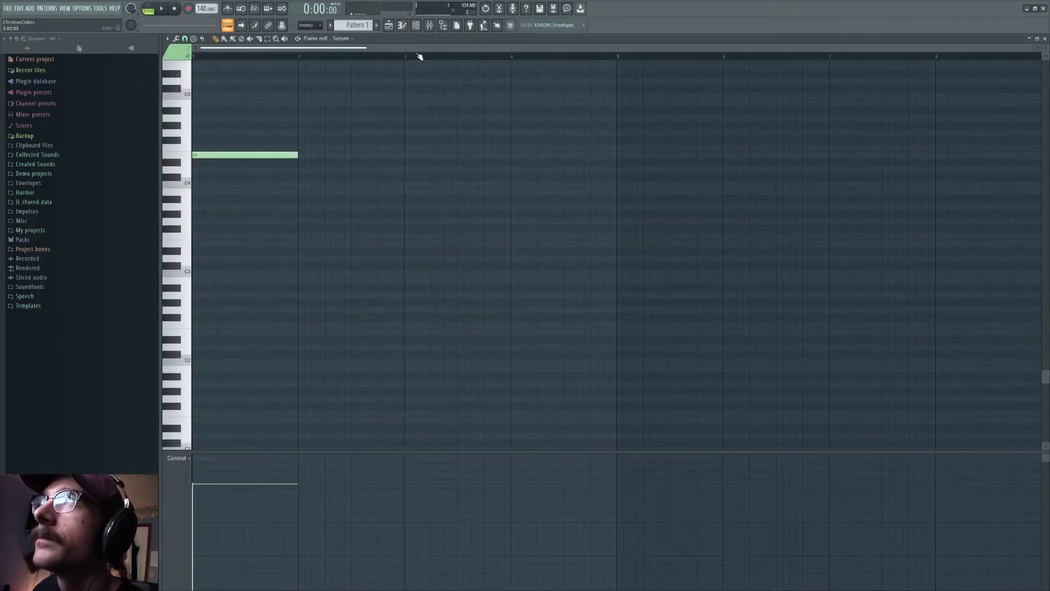
# Switch playback to pattern mode and assign LFO 1, in Trig mode, to Serum's Osc A level at 50%.
pyautogui.click(416, 25)
pyautogui.click(846, 287)
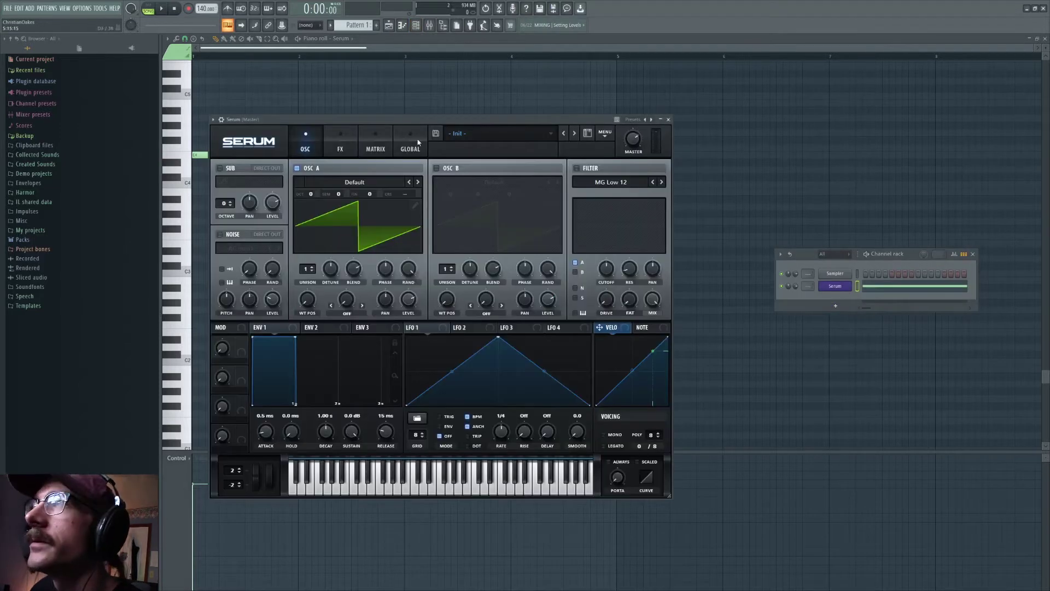
pyautogui.click(148, 9)
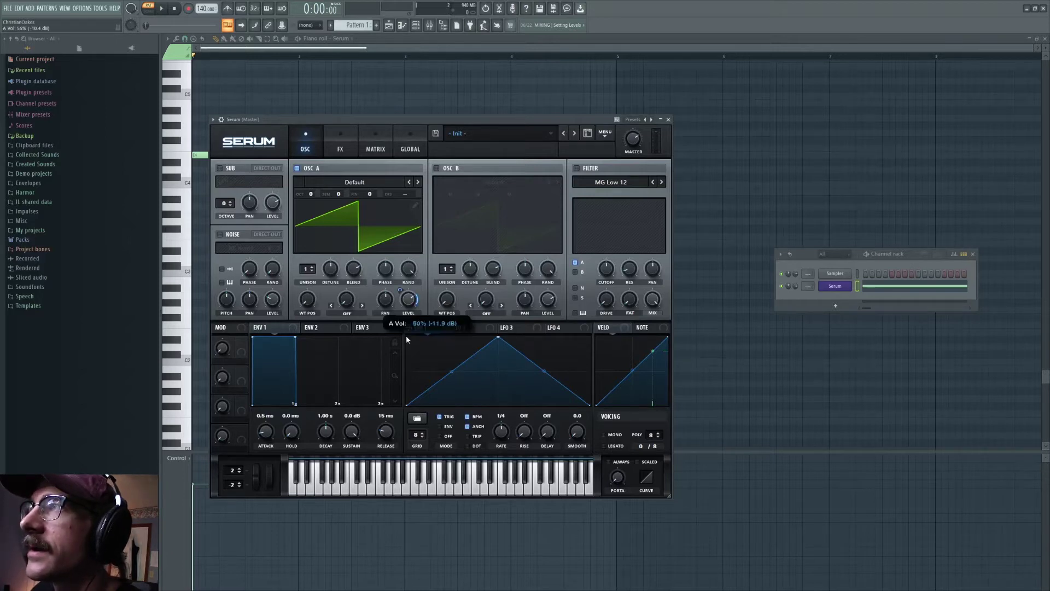
pyautogui.moveTo(409, 328); pyautogui.dragTo(409, 298)
# Reshape LFO 1 during playback with an earlier peak, a rounded attack and an extra point curving down into a low tail.
pyautogui.click(162, 8)
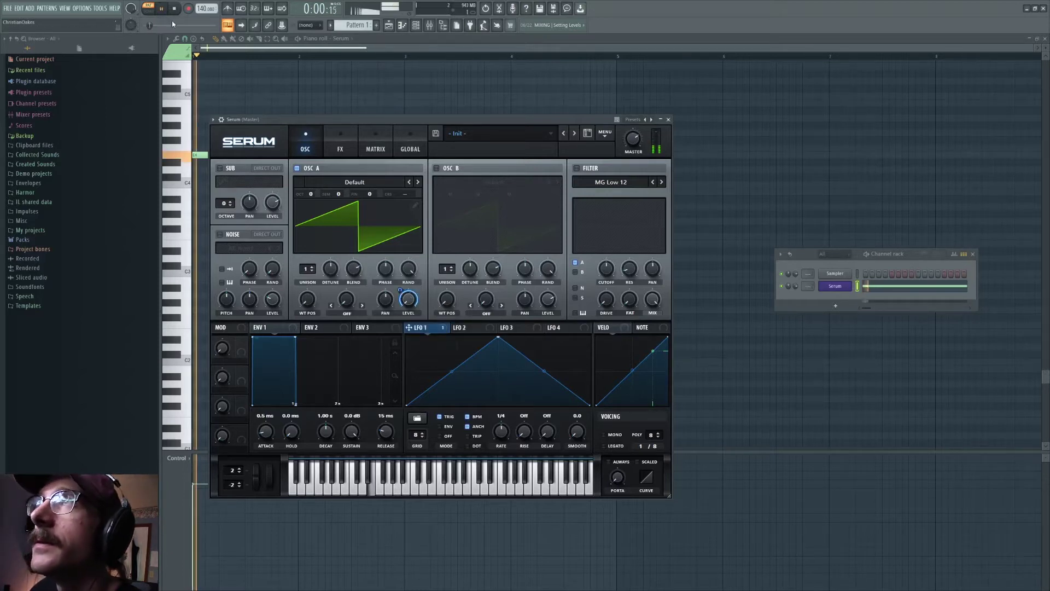
pyautogui.moveTo(498, 338); pyautogui.dragTo(451, 321)
pyautogui.moveTo(521, 371); pyautogui.dragTo(522, 350)
pyautogui.doubleClick(521, 379)
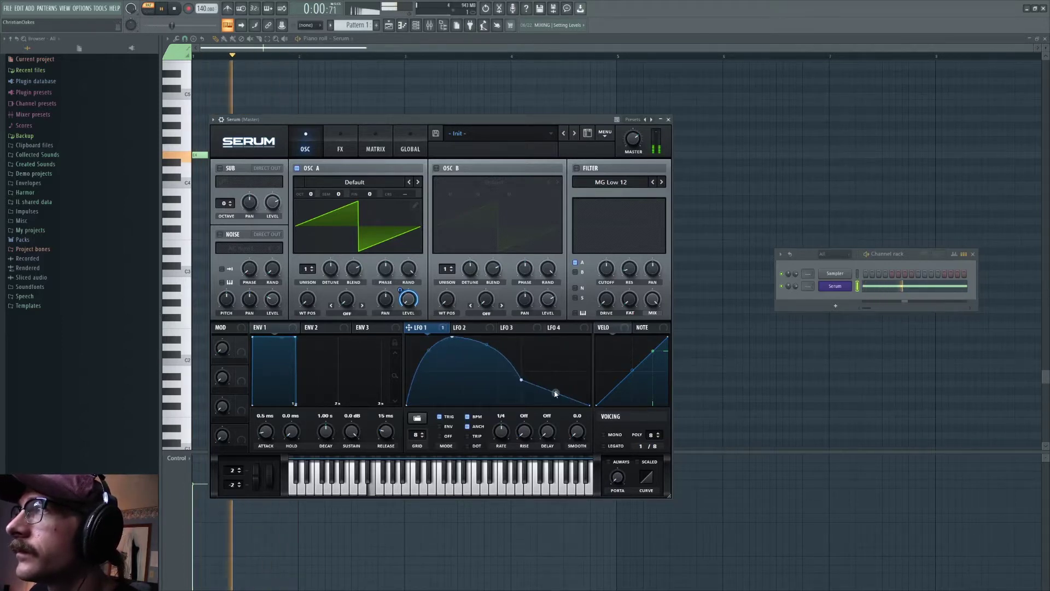
pyautogui.moveTo(556, 393); pyautogui.dragTo(557, 402)
pyautogui.press('space')
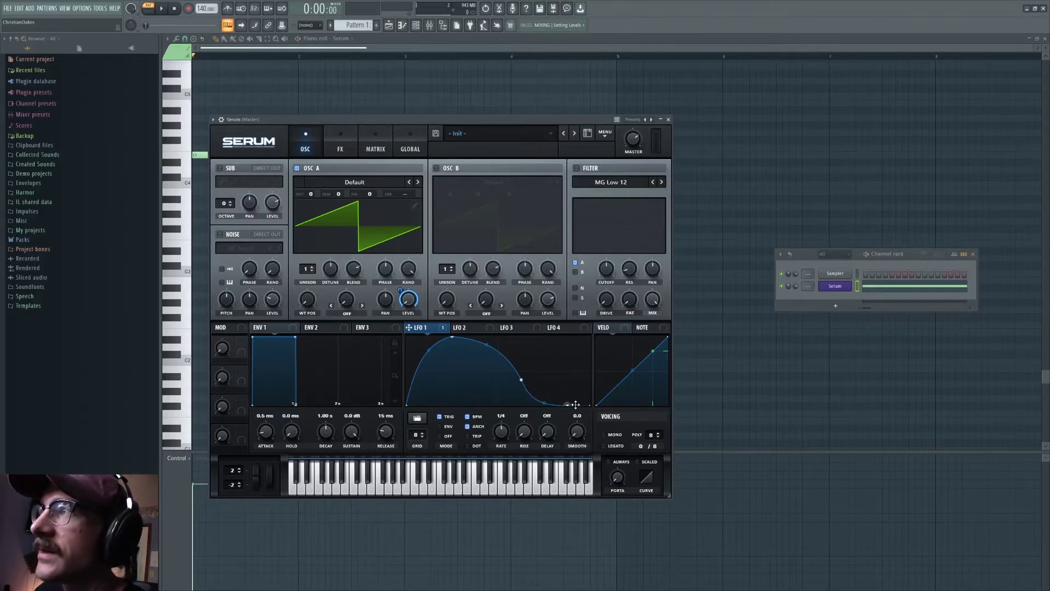
pyautogui.moveTo(522, 379); pyautogui.dragTo(515, 376)
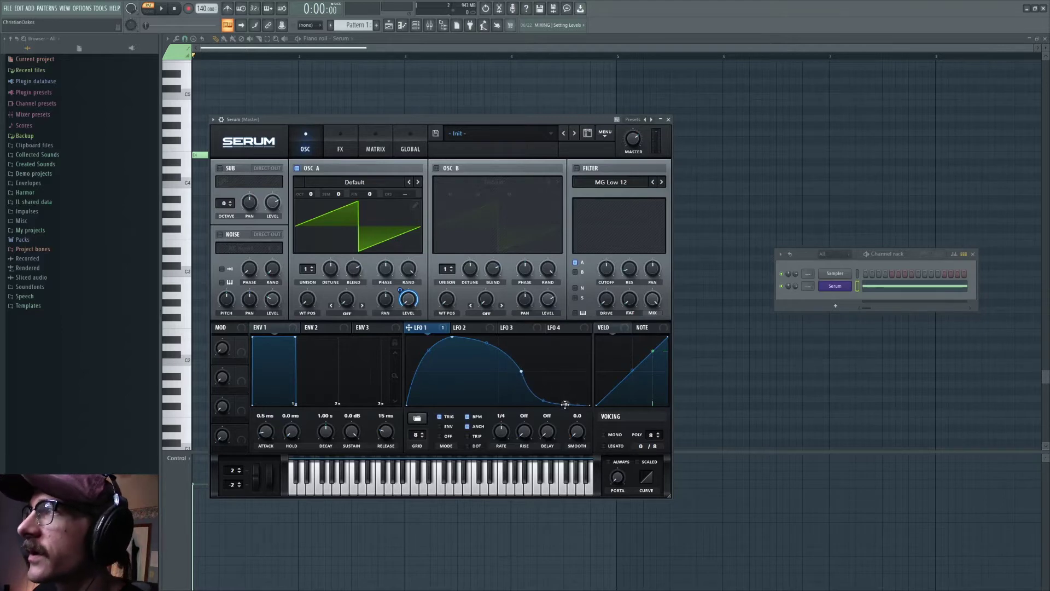
# Copy LFO 1's shape and settings onto LFO 2.
pyautogui.click(475, 331)
pyautogui.moveTo(436, 330); pyautogui.dragTo(461, 330)
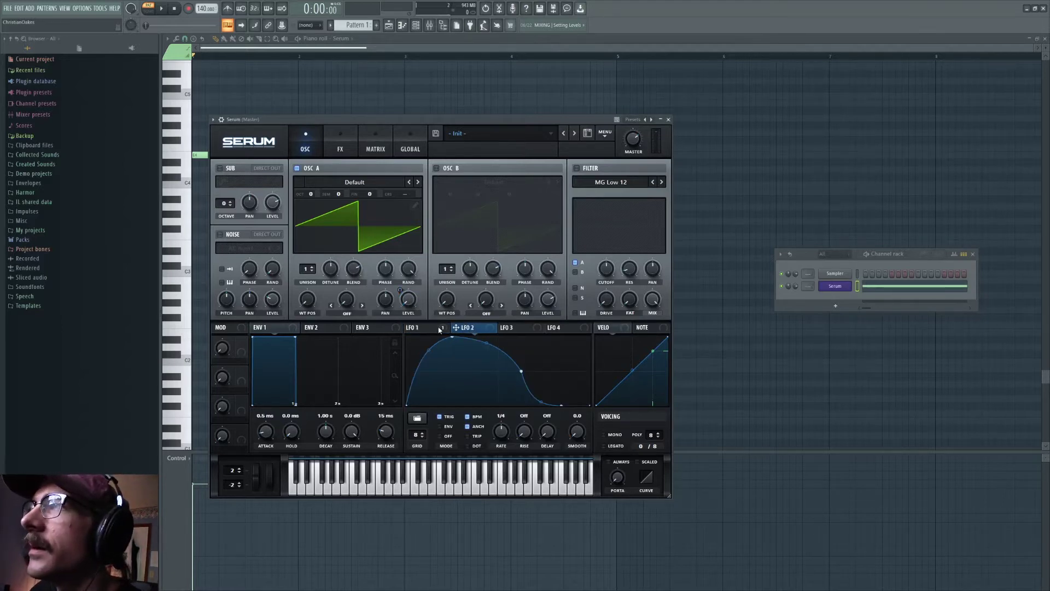
pyautogui.click(355, 183)
pyautogui.moveTo(331, 238)
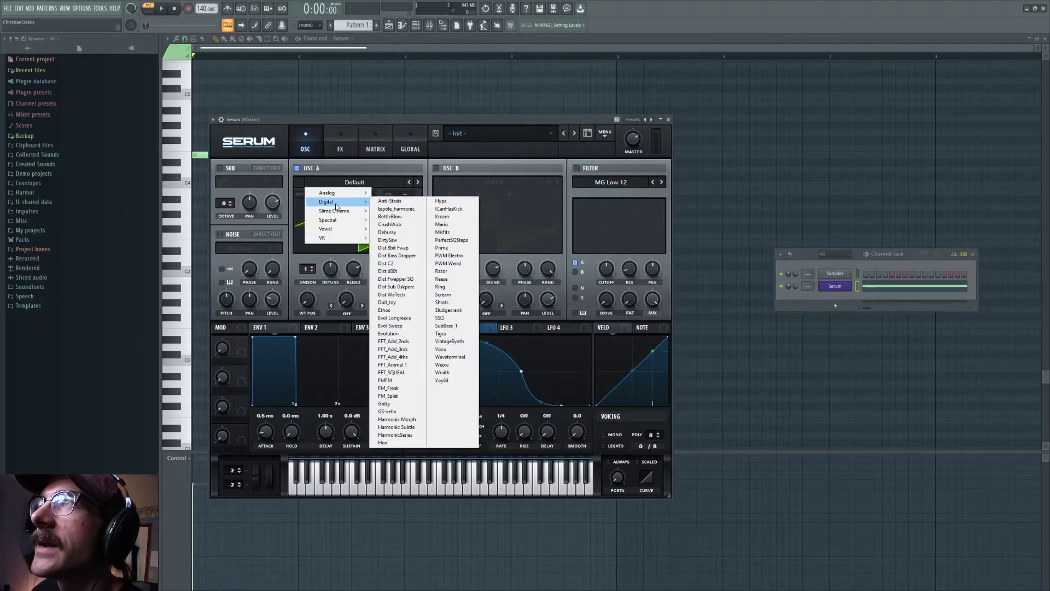
pyautogui.click(423, 330)
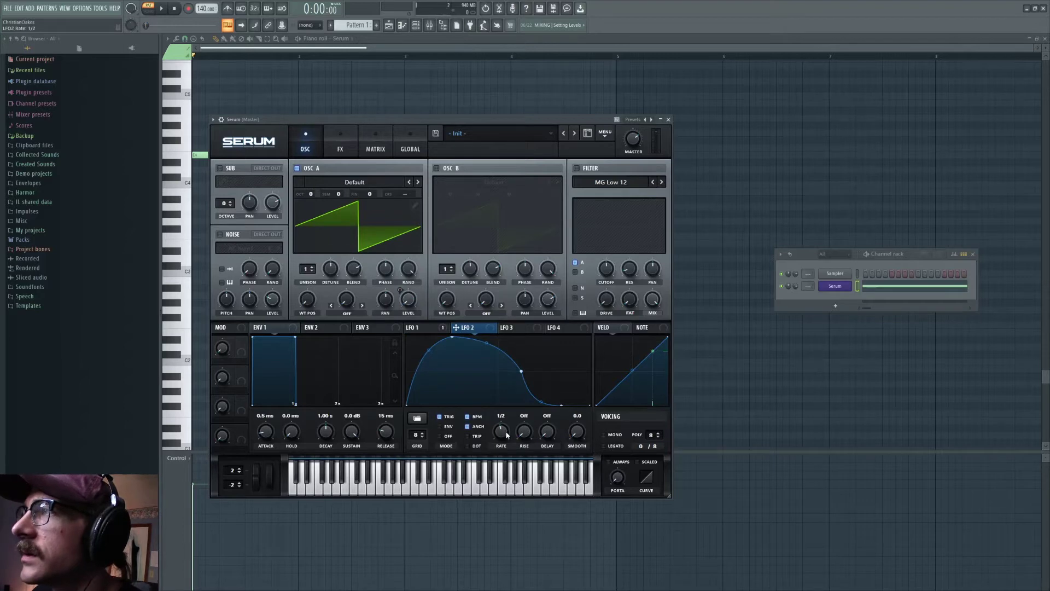
# Set LFO 2's rate to bar and grid to 4, and redraw its shape as two equal rounded humps.
pyautogui.moveTo(507, 436); pyautogui.dragTo(508, 438)
pyautogui.doubleClick(522, 371)
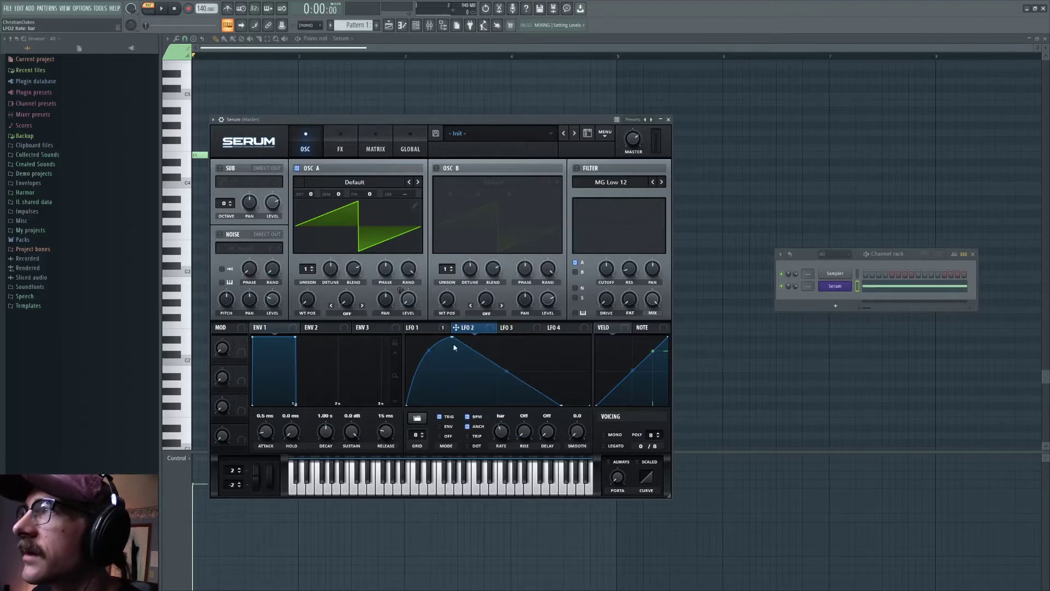
pyautogui.doubleClick(456, 338)
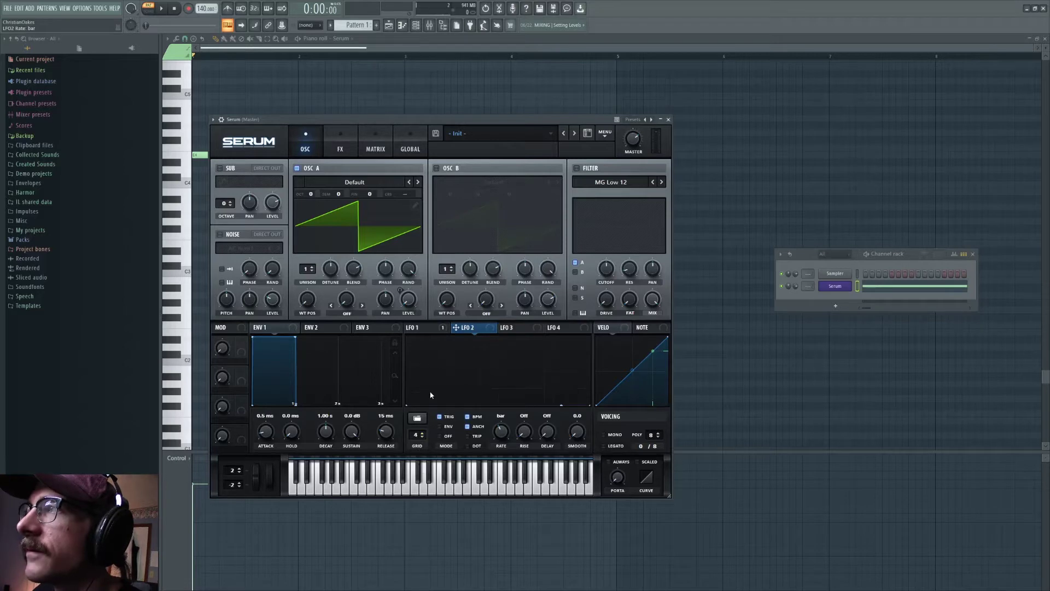
pyautogui.moveTo(453, 396); pyautogui.dragTo(460, 331)
pyautogui.moveTo(502, 362); pyautogui.dragTo(499, 405)
pyautogui.moveTo(546, 353); pyautogui.dragTo(544, 337)
pyautogui.moveTo(567, 374); pyautogui.dragTo(567, 353)
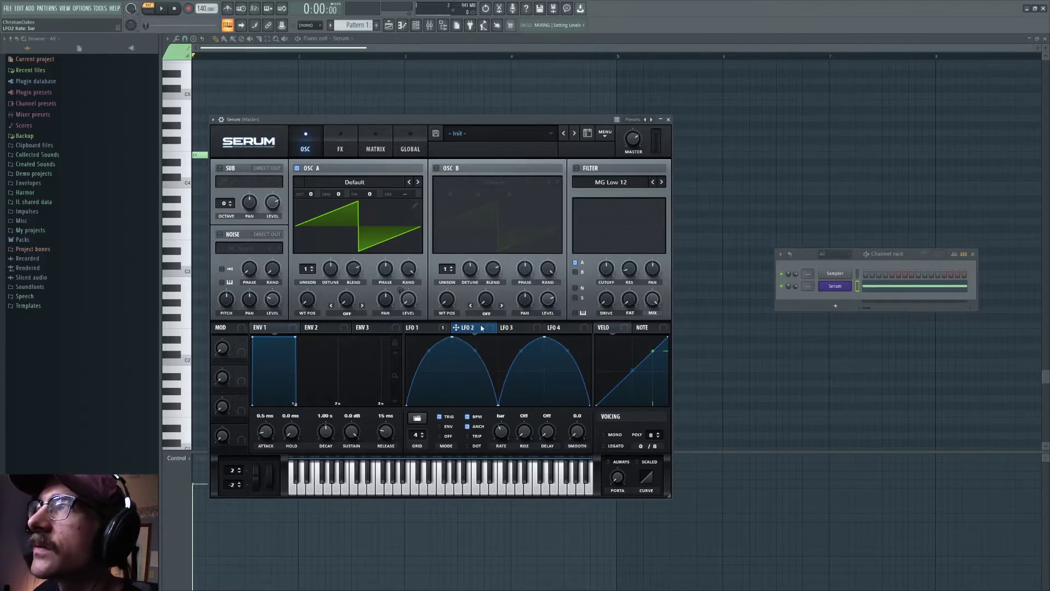
# Load the Phase Werb [SL] wavetable into Osc A and modulate its wavetable position with LFO 2.
pyautogui.click(365, 184)
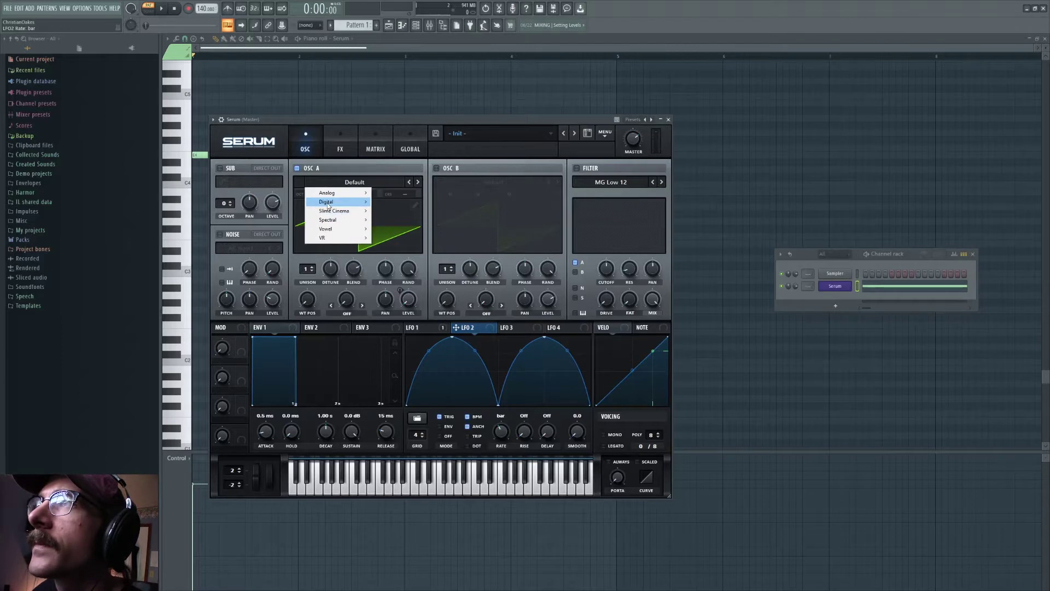
pyautogui.moveTo(328, 206)
pyautogui.click(400, 353)
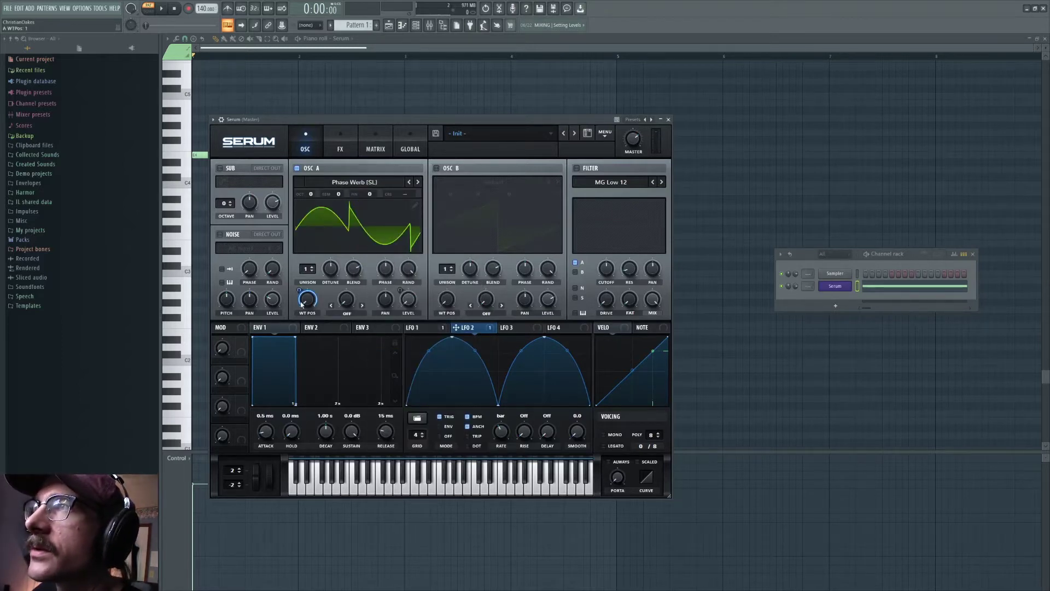
pyautogui.moveTo(301, 305); pyautogui.dragTo(315, 282)
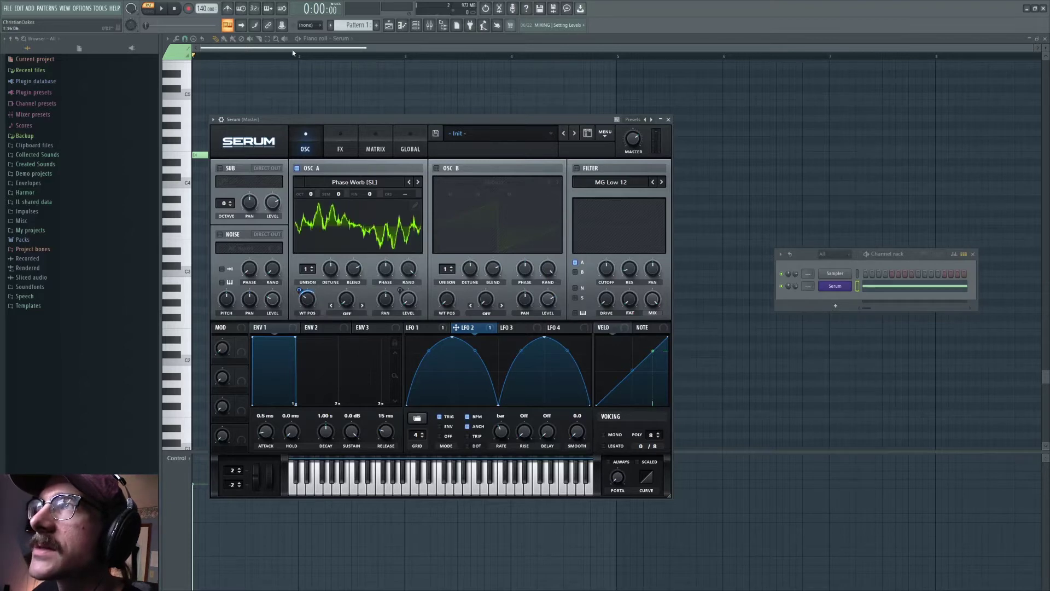
# Audition the note while setting Osc A's octave to -2 and its wavetable position to 89.
pyautogui.click(165, 9)
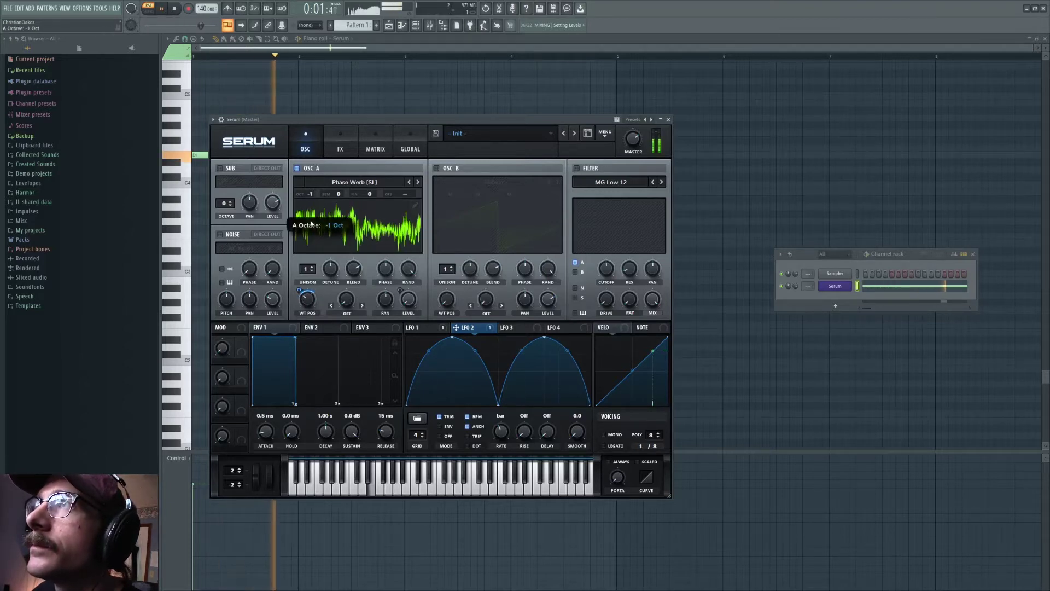
pyautogui.press('space')
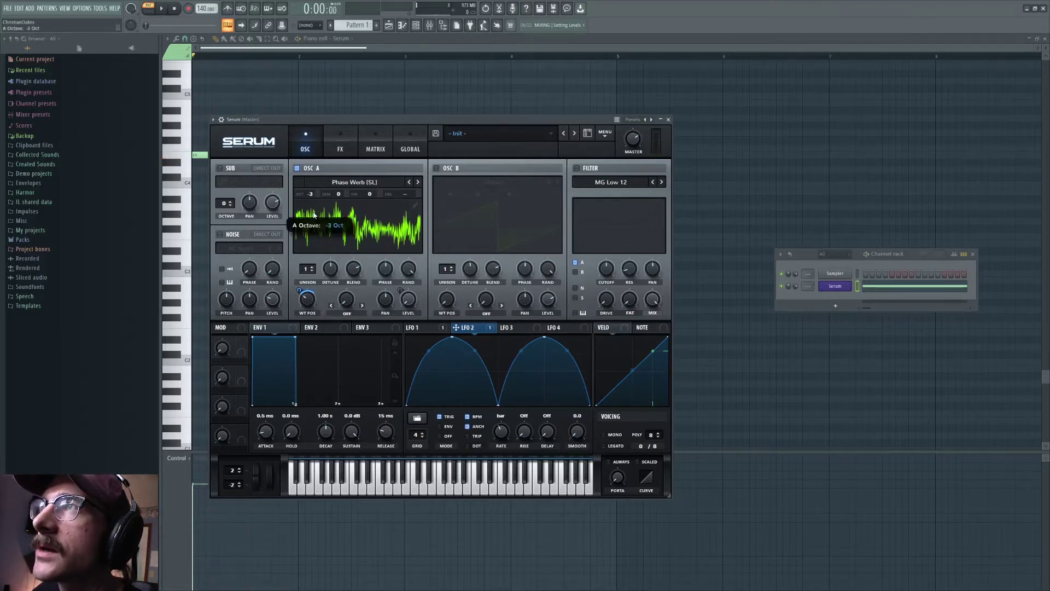
pyautogui.press('space')
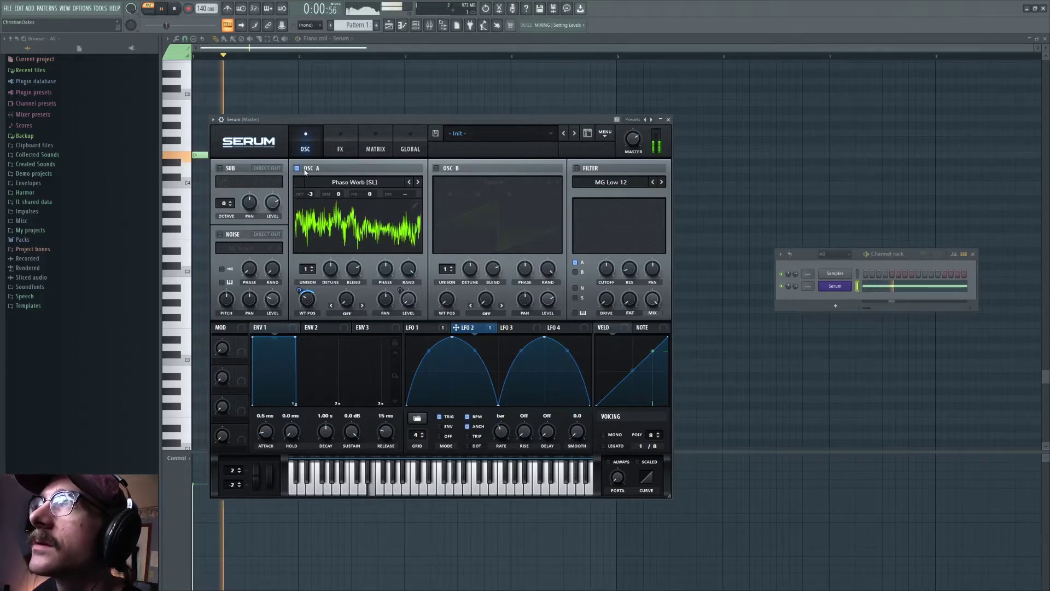
pyautogui.moveTo(312, 195); pyautogui.dragTo(312, 191)
pyautogui.moveTo(302, 306); pyautogui.dragTo(339, 306)
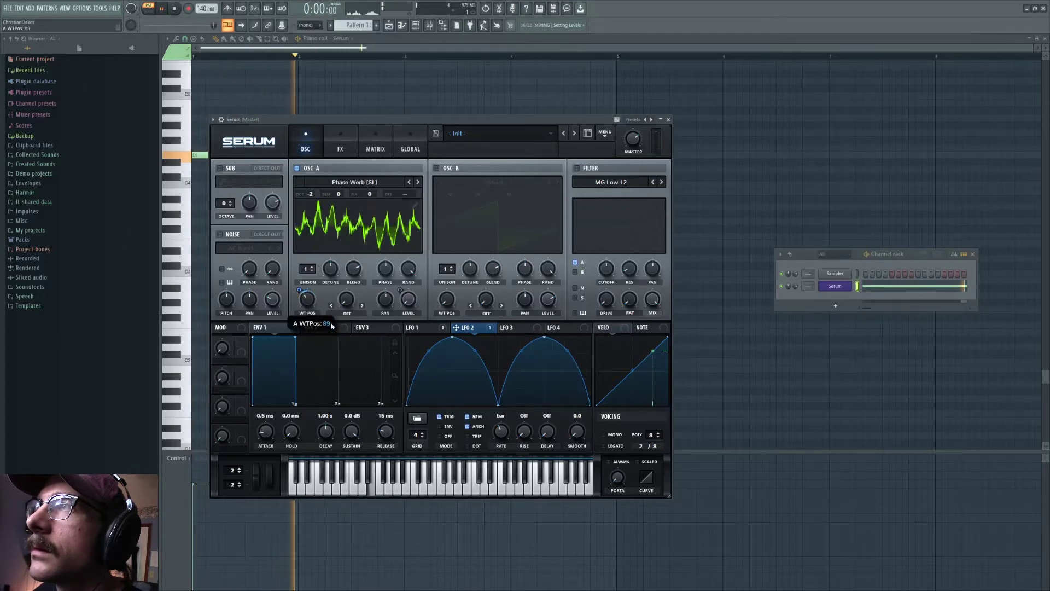
pyautogui.click(174, 10)
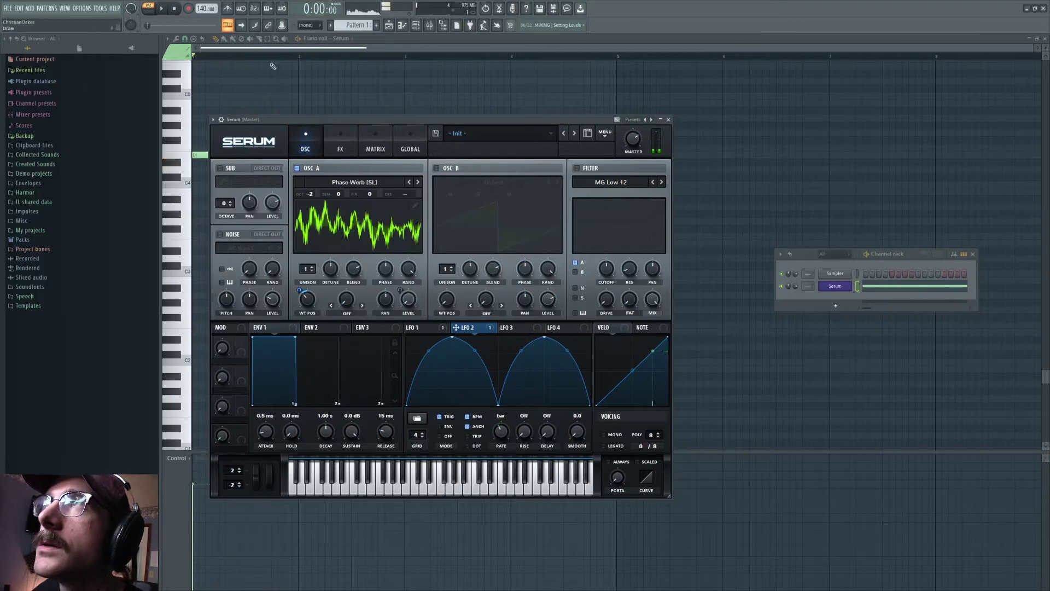
# Change Osc A's wavetable to Reesey Moss 1 [SL] and set LFO 2's modulation amount on wavetable position to 26 during playback.
pyautogui.click(419, 182)
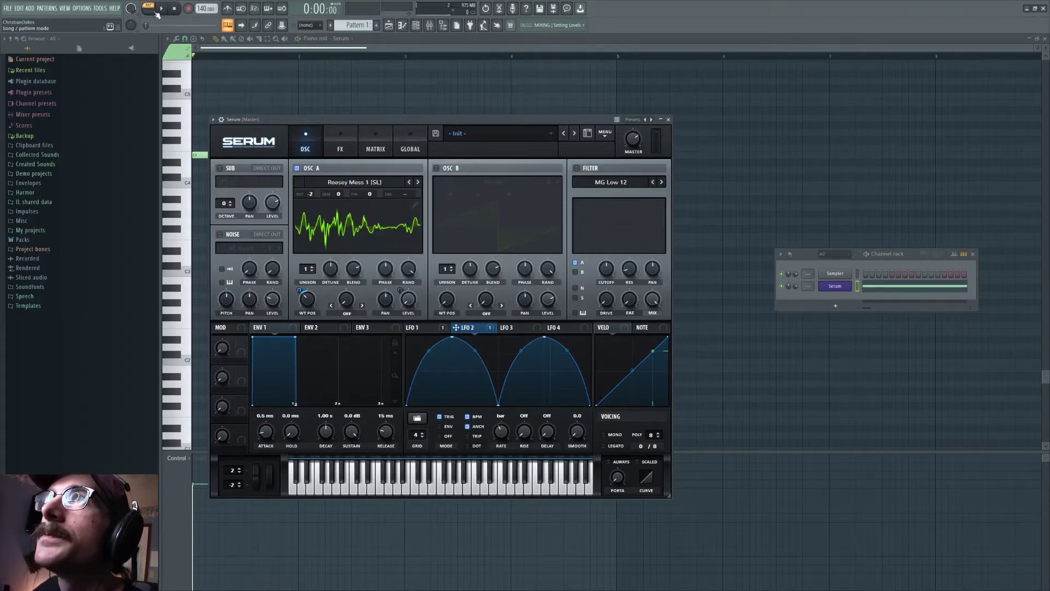
pyautogui.click(160, 9)
pyautogui.moveTo(313, 299)
pyautogui.mouseDown()
pyautogui.moveTo(319, 290)
pyautogui.moveTo(303, 287)
pyautogui.mouseUp()
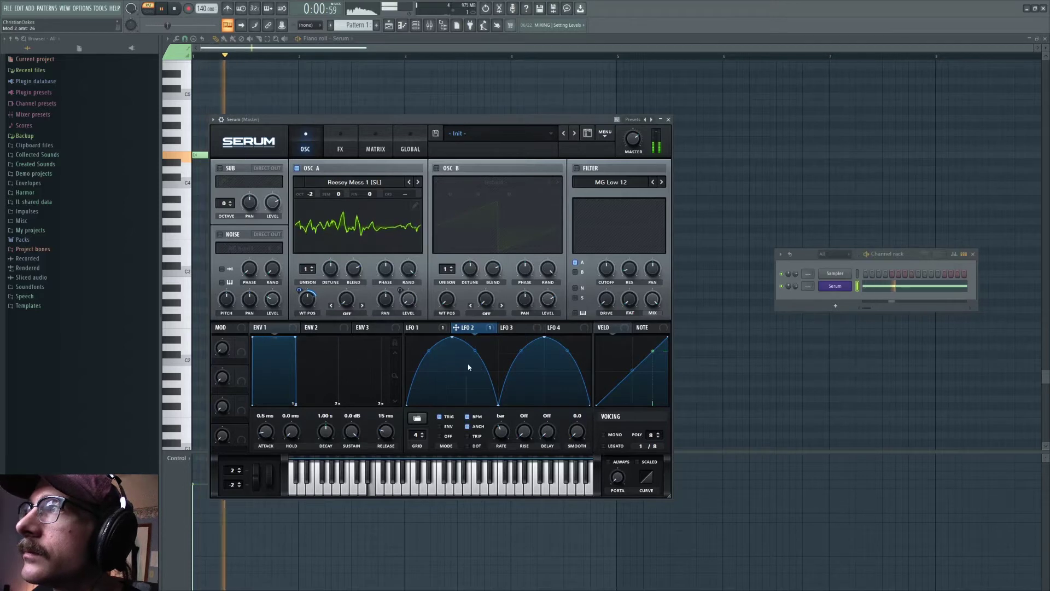
# Try a lower first peak on LFO 2 during playback, restore it, and set LFO 2's wavetable position modulation amount to 35.
pyautogui.moveTo(299, 291); pyautogui.dragTo(300, 286)
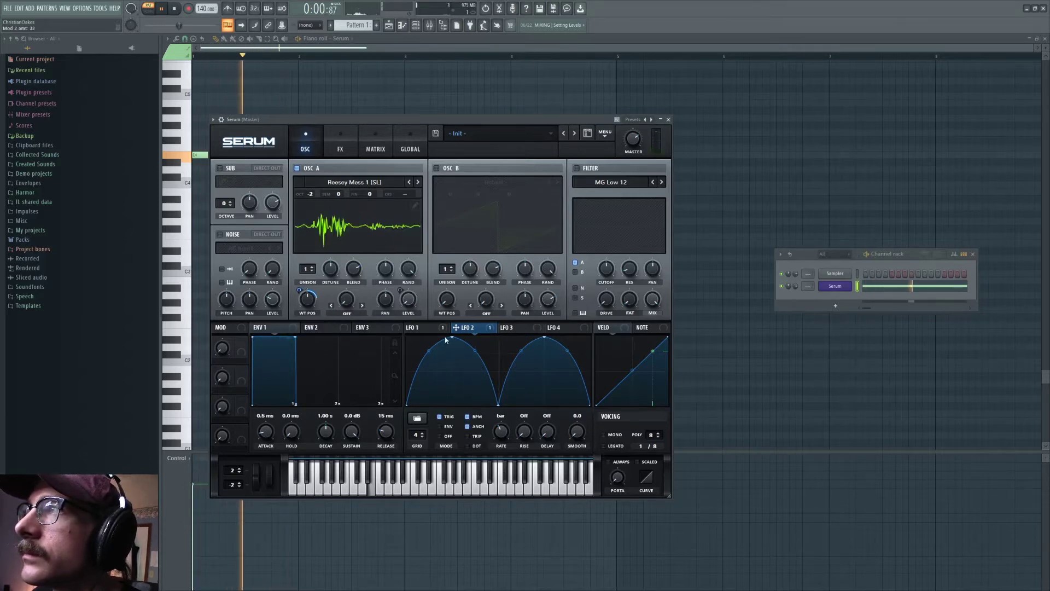
pyautogui.moveTo(446, 340); pyautogui.dragTo(452, 372)
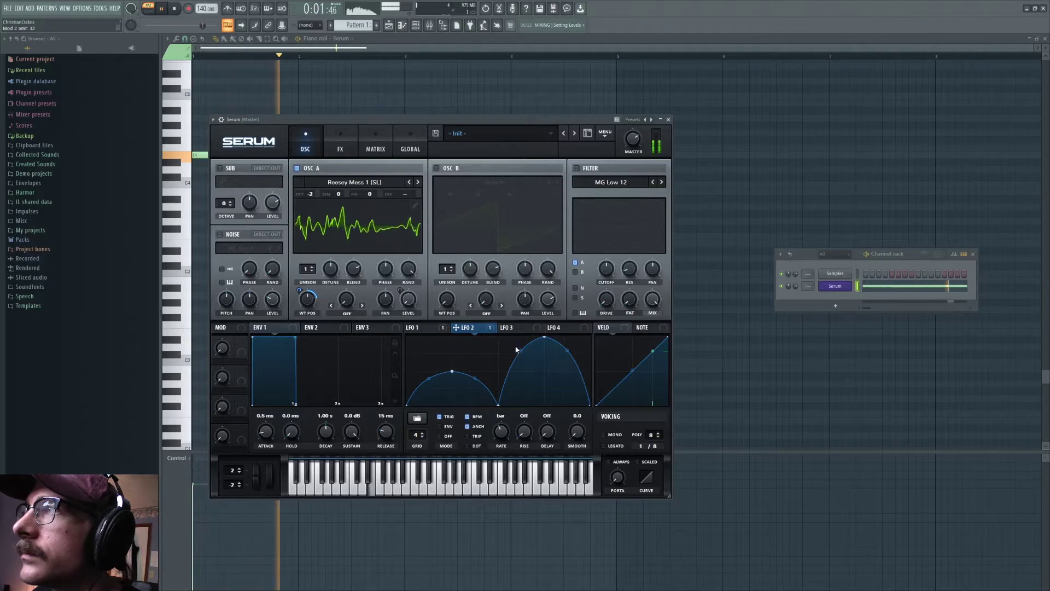
pyautogui.moveTo(452, 372); pyautogui.dragTo(453, 337)
pyautogui.press('space')
pyautogui.press('space')
pyautogui.moveTo(310, 299); pyautogui.dragTo(331, 302)
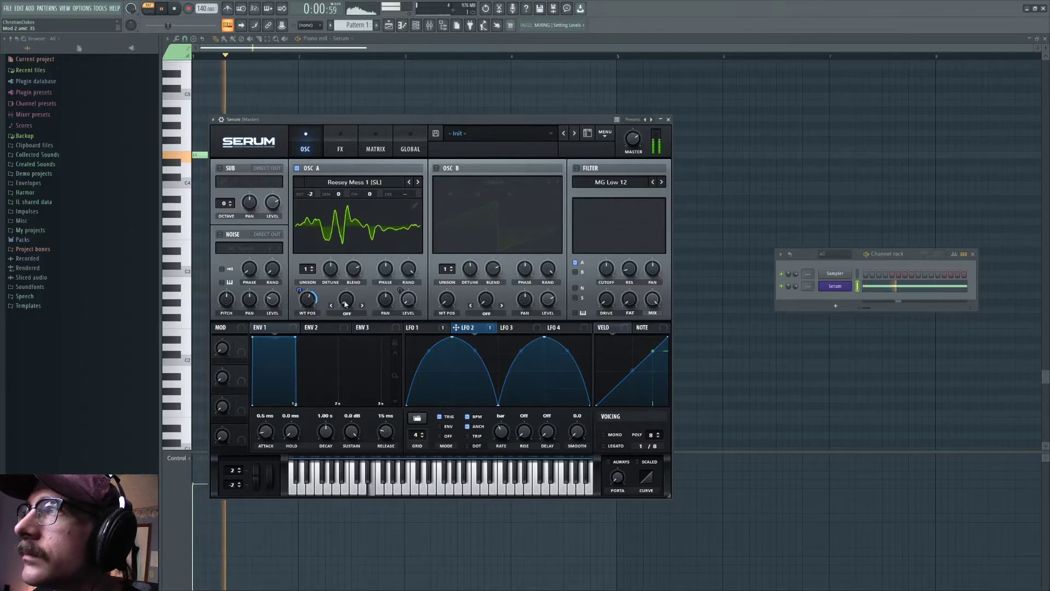
# Lower the rising side of both LFO 2 humps to form vertical jumps, and start the second hump from a raised point.
pyautogui.moveTo(442, 354); pyautogui.dragTo(446, 370)
pyautogui.moveTo(544, 338); pyautogui.dragTo(546, 389)
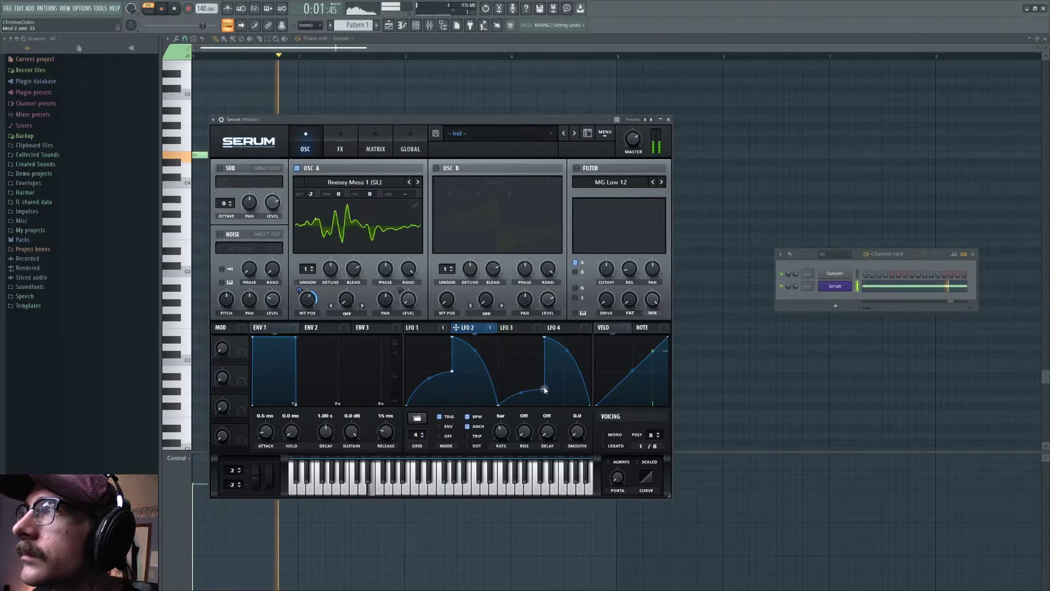
pyautogui.moveTo(546, 389); pyautogui.dragTo(521, 369)
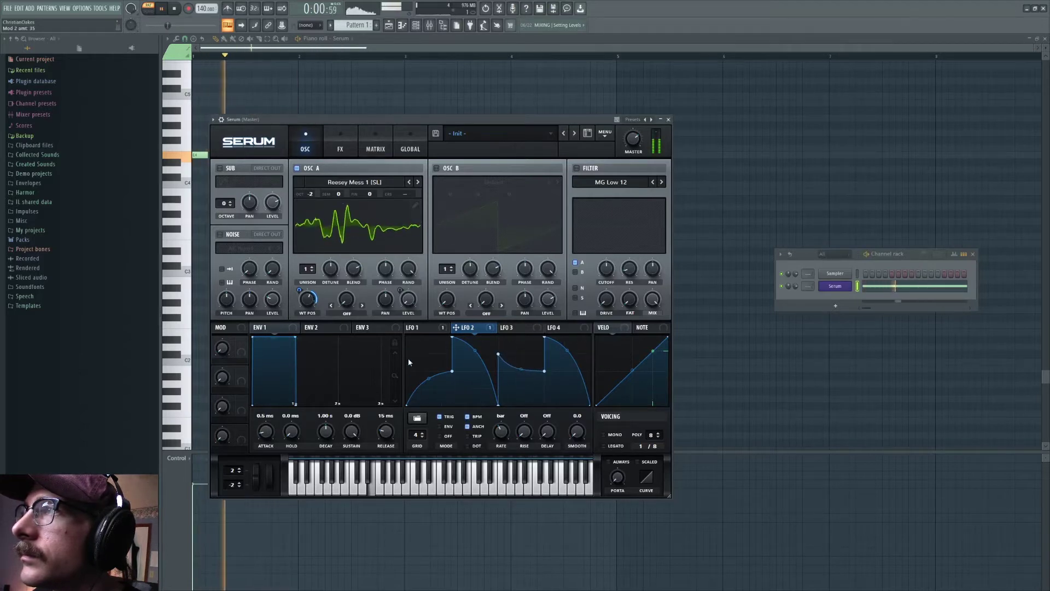
# Switch Osc A's wavetable back to Phase Werb [SL] and set its wavetable position to 112.
pyautogui.moveTo(299, 291); pyautogui.dragTo(304, 343)
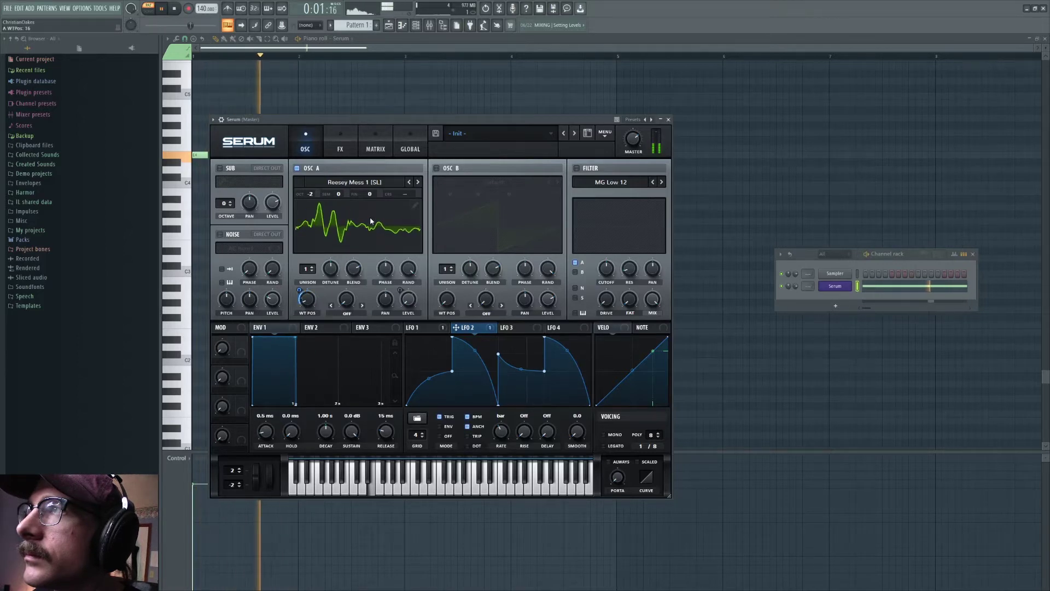
pyautogui.click(409, 182)
pyautogui.moveTo(307, 298); pyautogui.dragTo(315, 280)
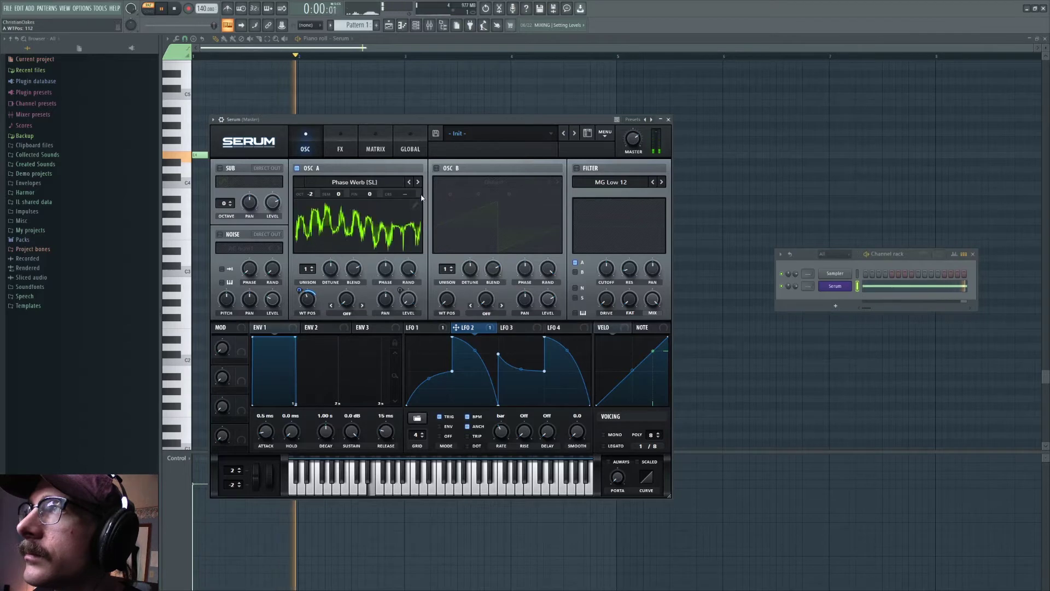
# Change Osc A's wavetable to Monster 8 [SL] and set its wavetable position to 58.
pyautogui.click(409, 182)
pyautogui.click(409, 182)
pyautogui.click(410, 181)
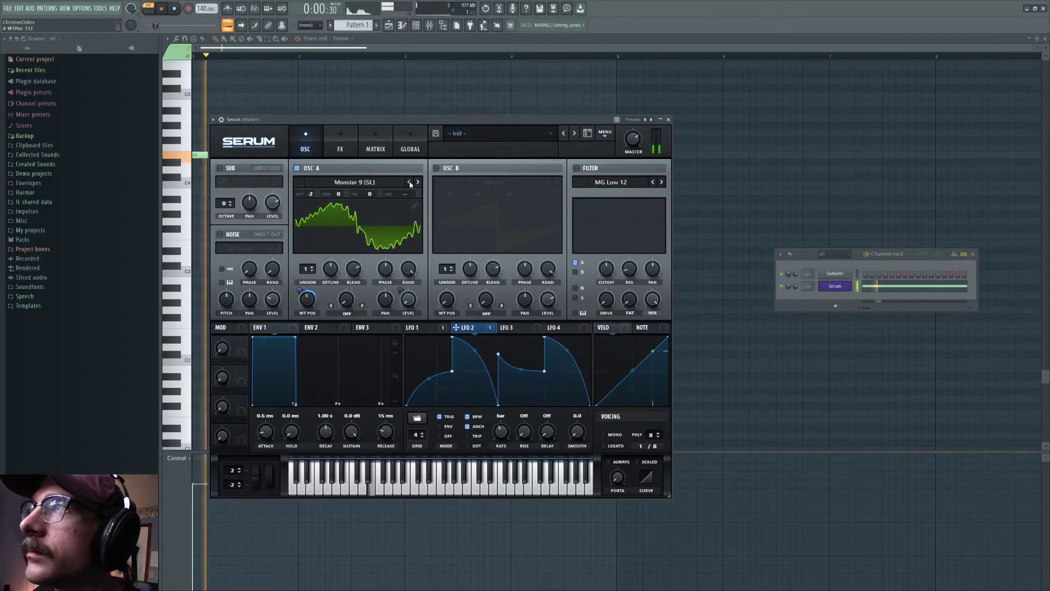
pyautogui.click(409, 181)
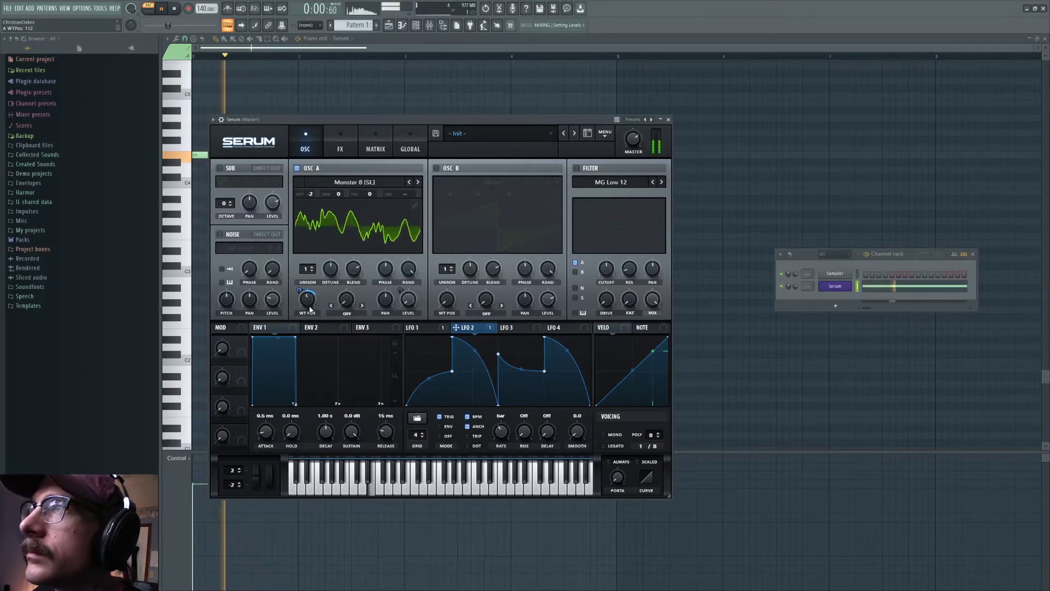
pyautogui.moveTo(310, 309); pyautogui.dragTo(307, 328)
# Remove the raised starting point of LFO 2's second hump and lower that hump's rise near the baseline.
pyautogui.moveTo(495, 357); pyautogui.dragTo(501, 394)
pyautogui.moveTo(500, 395); pyautogui.dragTo(500, 359)
pyautogui.doubleClick(499, 357)
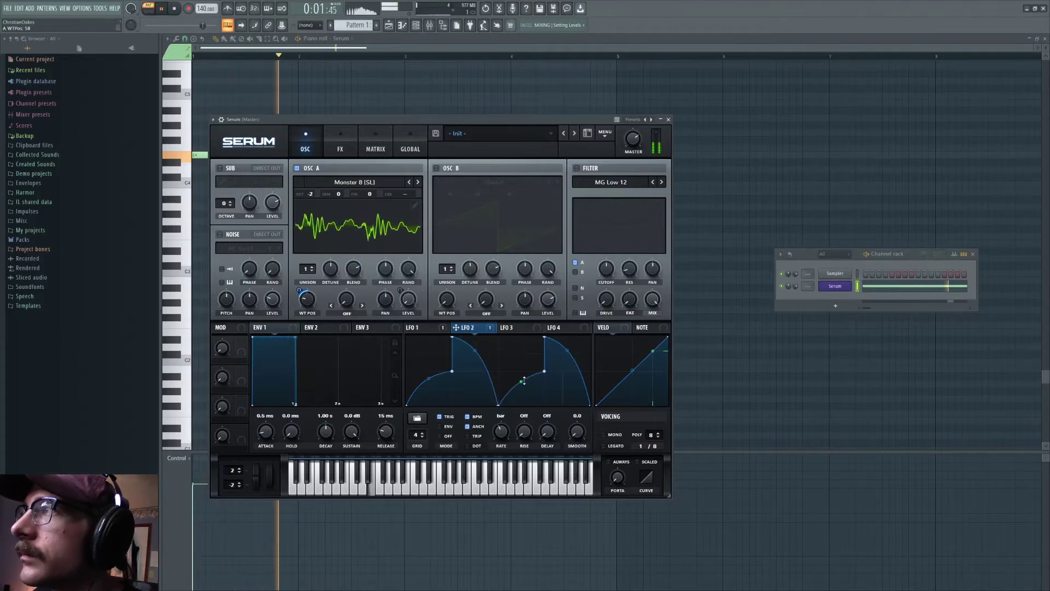
pyautogui.moveTo(545, 371); pyautogui.dragTo(547, 385)
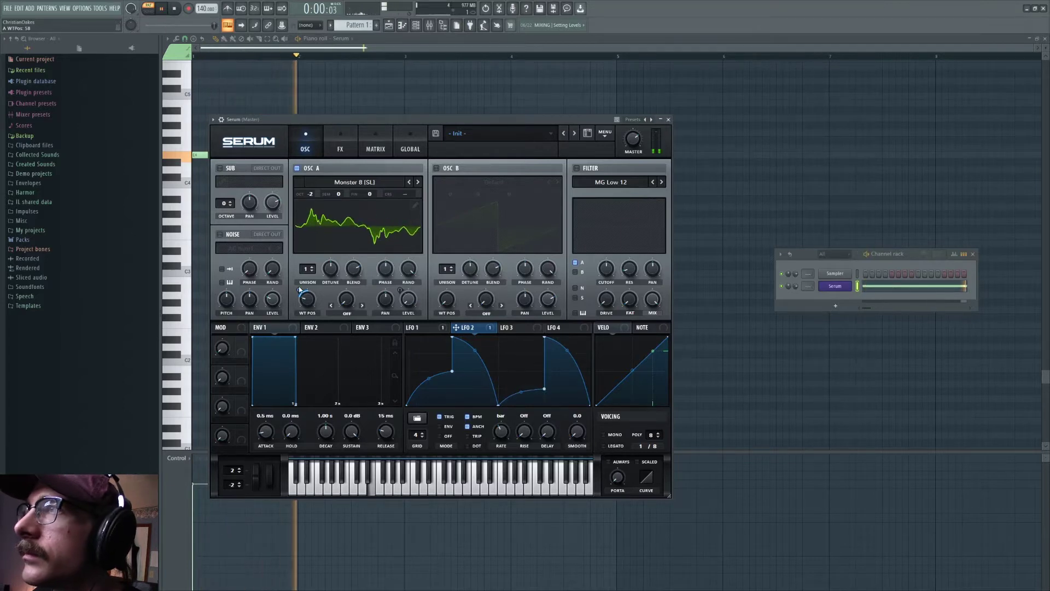
# Load the Monster 7 [SL] wavetable into Osc A and set LFO 2's wavetable position modulation amount to 13.
pyautogui.moveTo(307, 298)
pyautogui.mouseDown()
pyautogui.moveTo(320, 277)
pyautogui.moveTo(299, 296)
pyautogui.mouseUp()
pyautogui.click(409, 182)
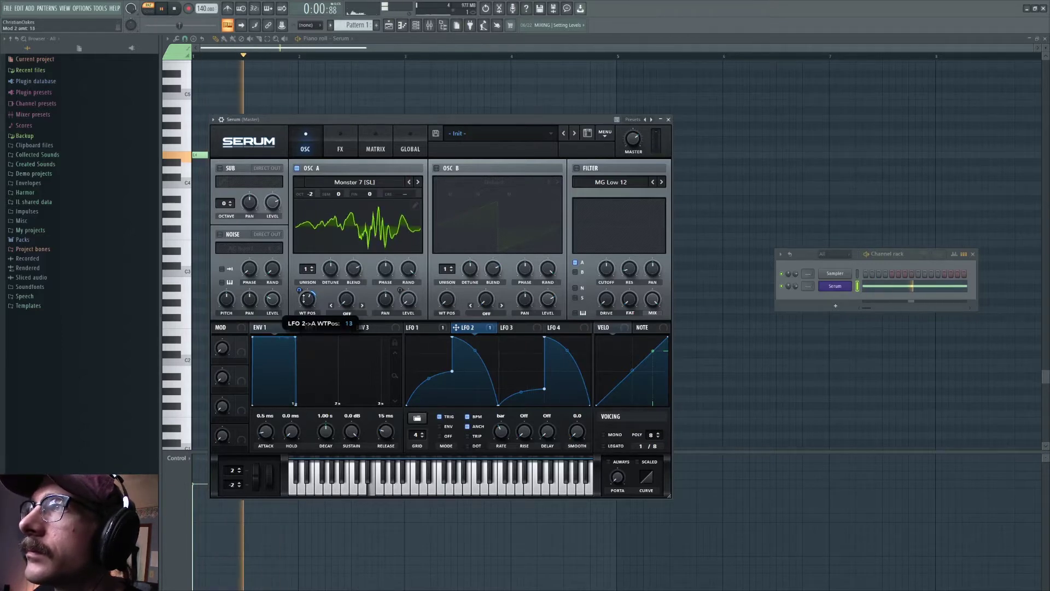
# Reshape LFO 2 into two full-height peaks with curved sides and set its wavetable position modulation amount to 24.
pyautogui.moveTo(455, 372); pyautogui.dragTo(453, 336)
pyautogui.moveTo(545, 389); pyautogui.dragTo(527, 372)
pyautogui.moveTo(431, 388)
pyautogui.mouseDown()
pyautogui.moveTo(436, 372)
pyautogui.moveTo(439, 391)
pyautogui.mouseUp()
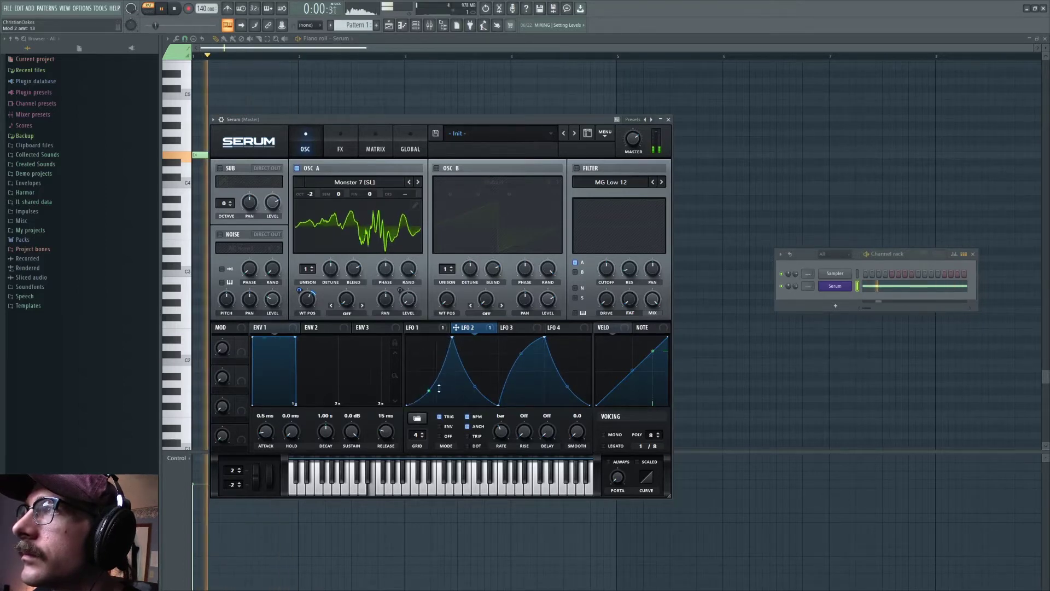
pyautogui.moveTo(300, 292); pyautogui.dragTo(303, 288)
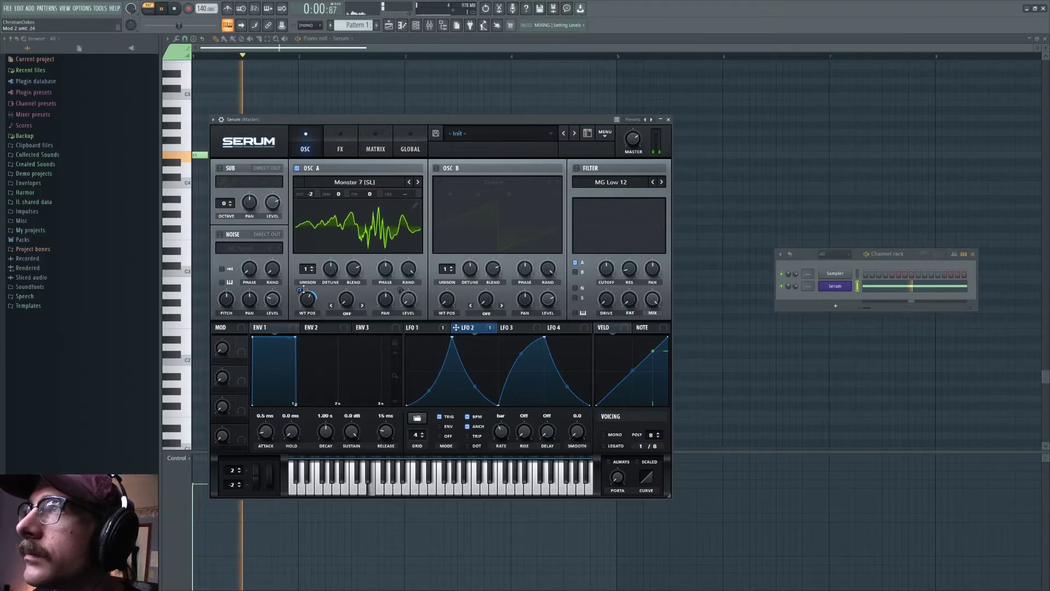
pyautogui.press('space')
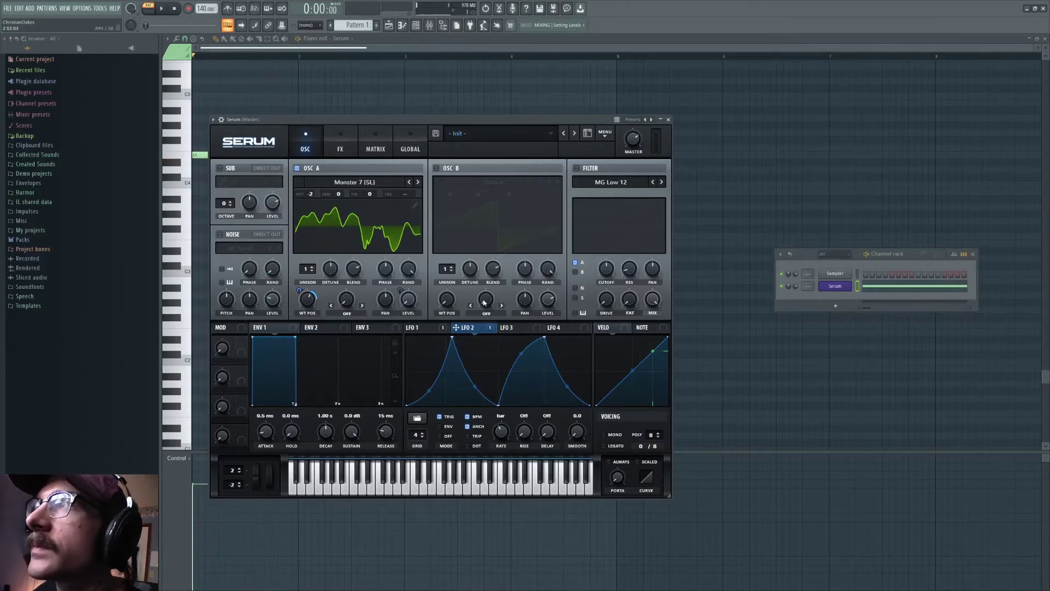
# Set LFO 3's rate to bar and redraw its shape as flat zero with a full-height block in the last quarter.
pyautogui.click(438, 329)
pyautogui.click(465, 329)
pyautogui.click(509, 328)
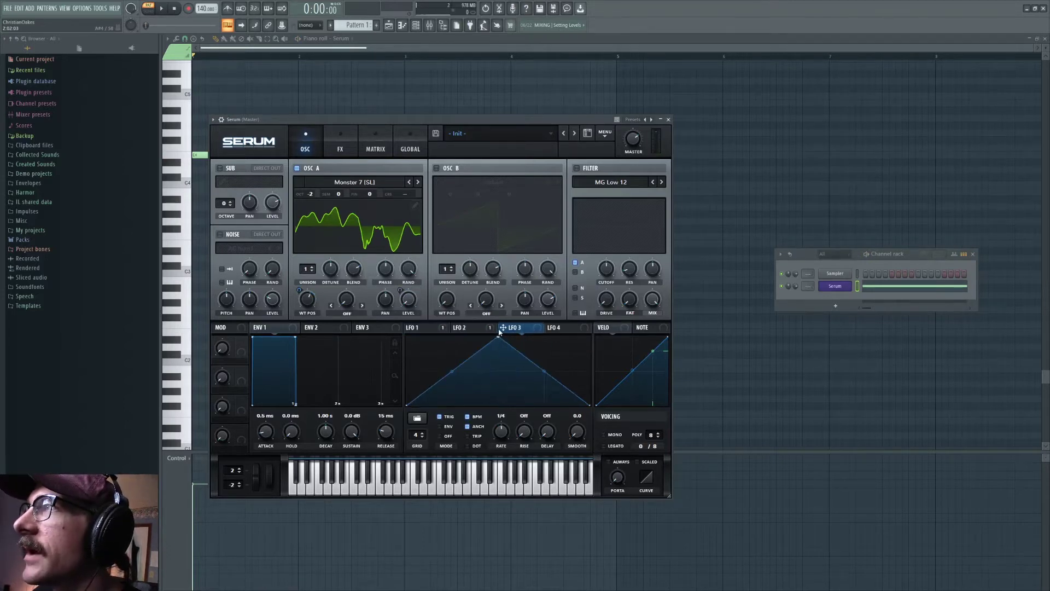
pyautogui.moveTo(538, 331); pyautogui.dragTo(506, 329)
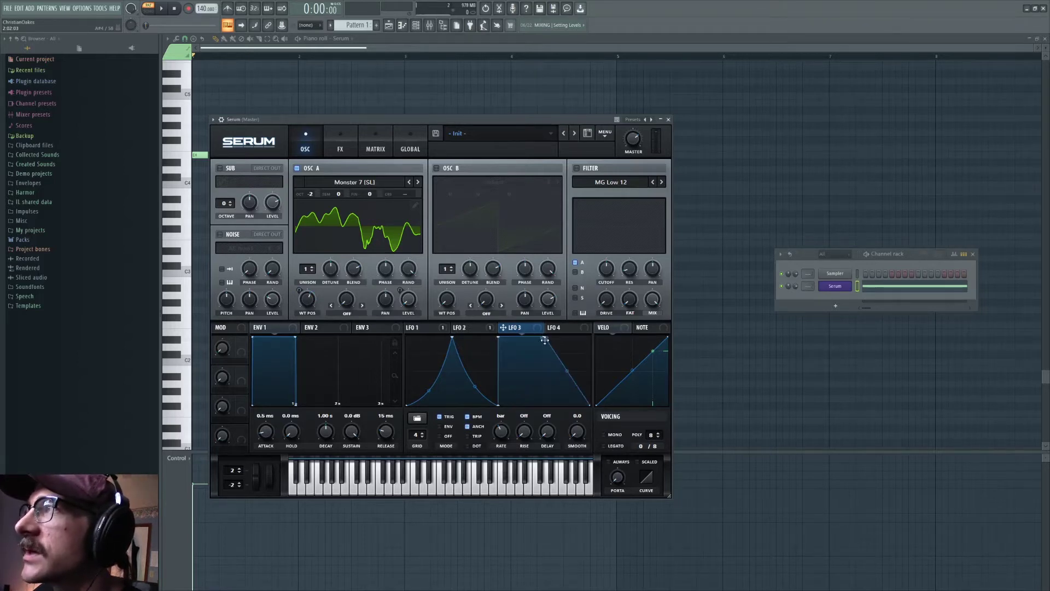
pyautogui.moveTo(496, 344); pyautogui.dragTo(532, 386)
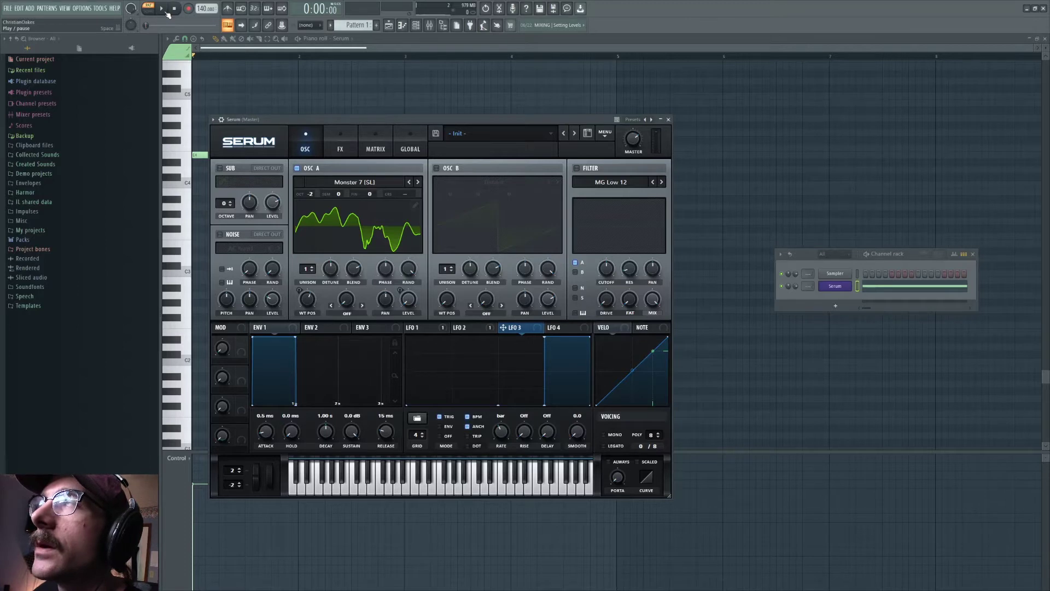
pyautogui.press('space')
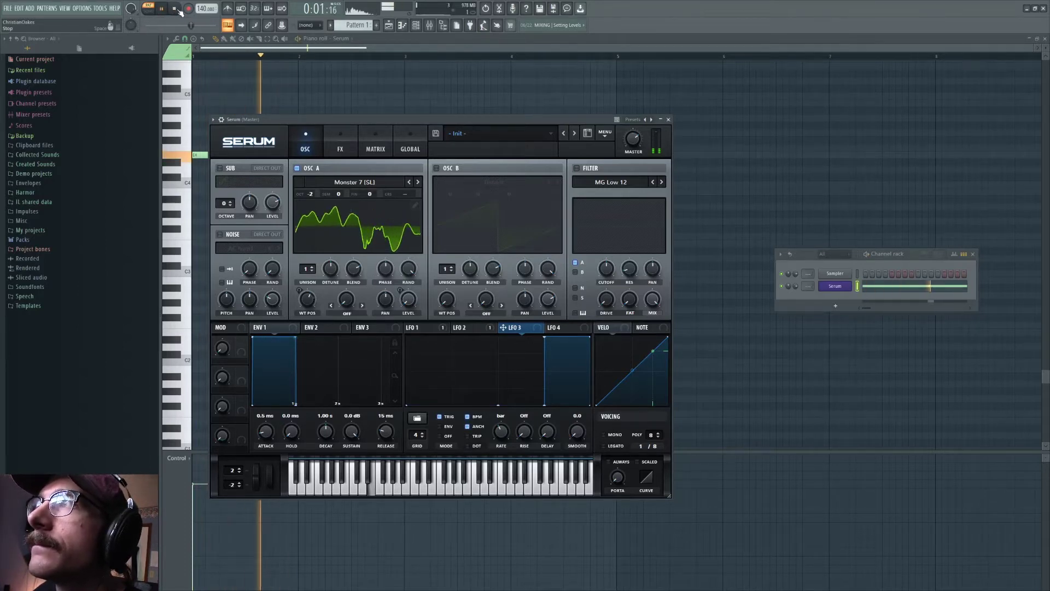
pyautogui.press('space')
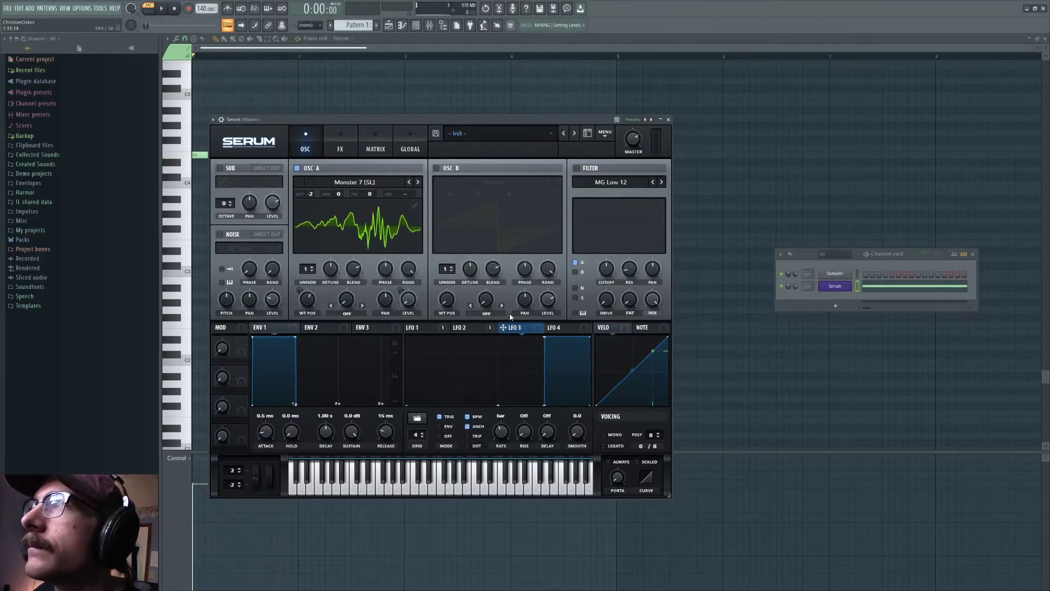
# Set Osc A's warp mode to Bend + and modulate the warp amount with LFO 3.
pyautogui.click(420, 329)
pyautogui.click(466, 327)
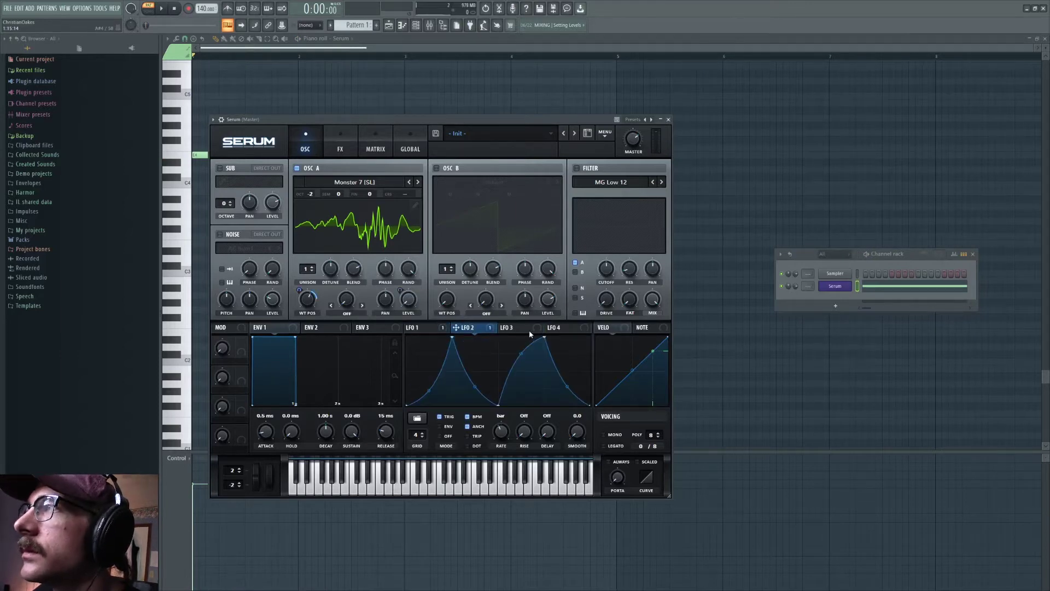
pyautogui.click(345, 313)
pyautogui.click(357, 360)
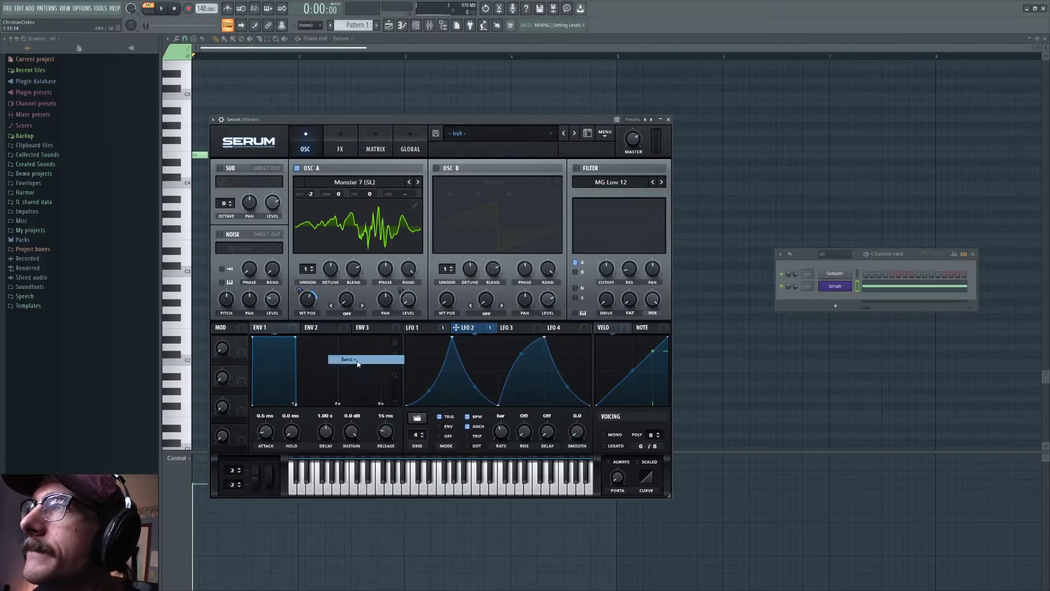
pyautogui.click(517, 329)
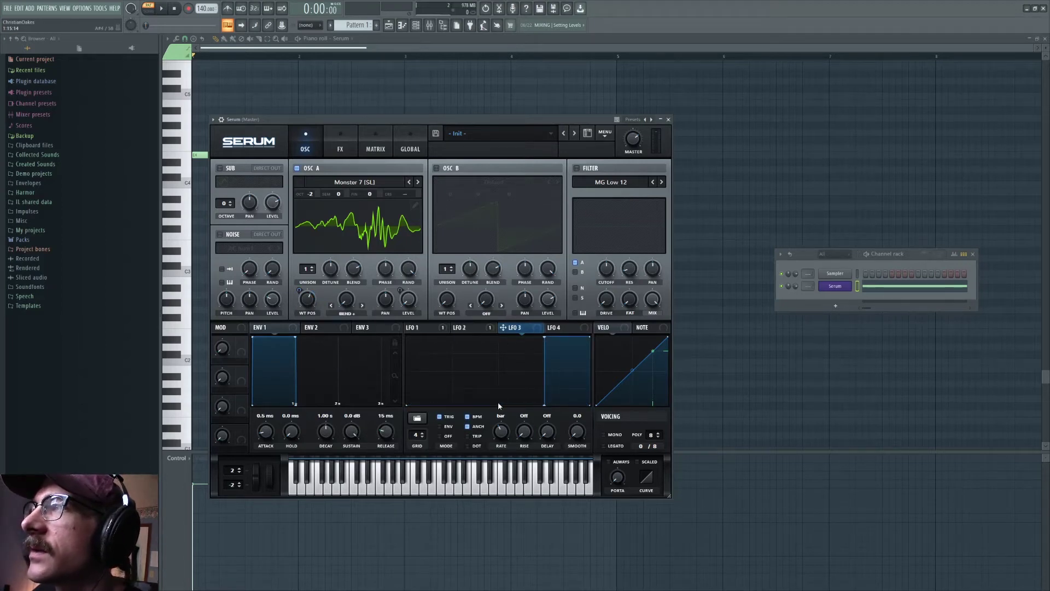
pyautogui.click(347, 313)
pyautogui.click(346, 303)
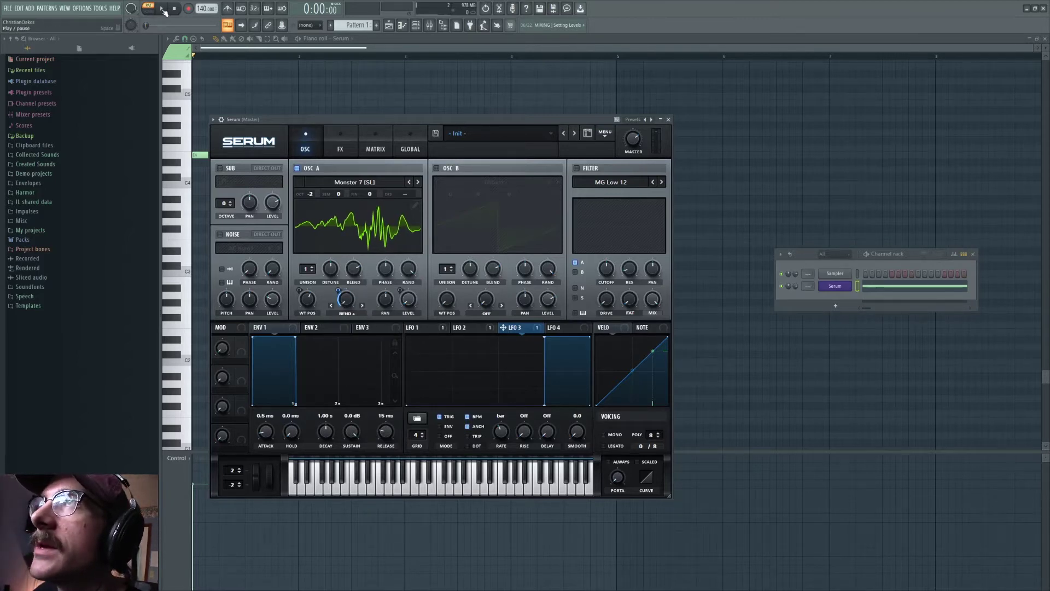
# Move LFO 3's full-height block to the third quarter during playback and set its warp modulation amount to 18.
pyautogui.click(162, 8)
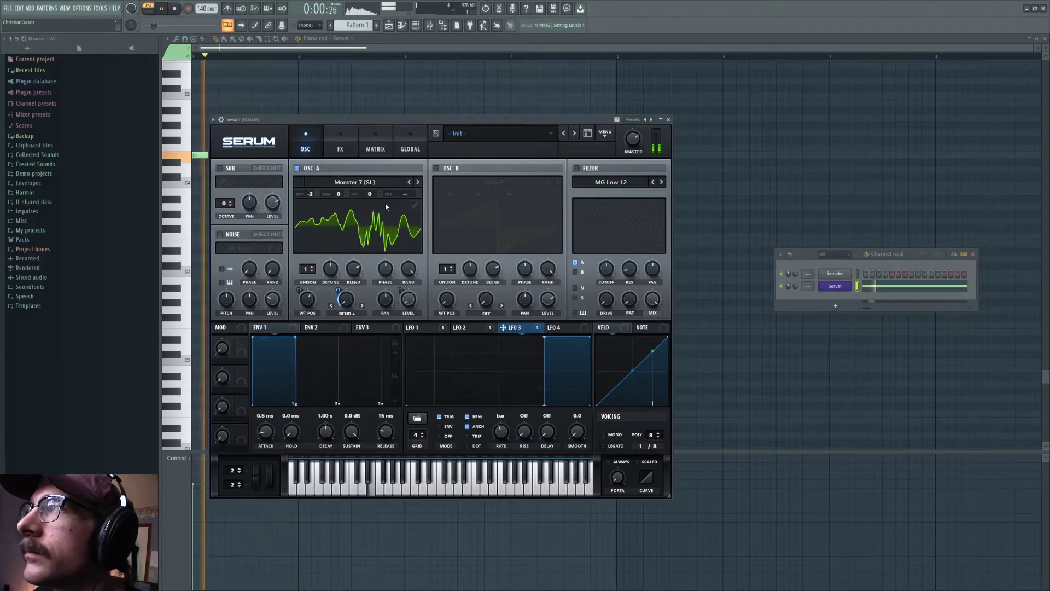
pyautogui.moveTo(544, 337); pyautogui.dragTo(497, 337)
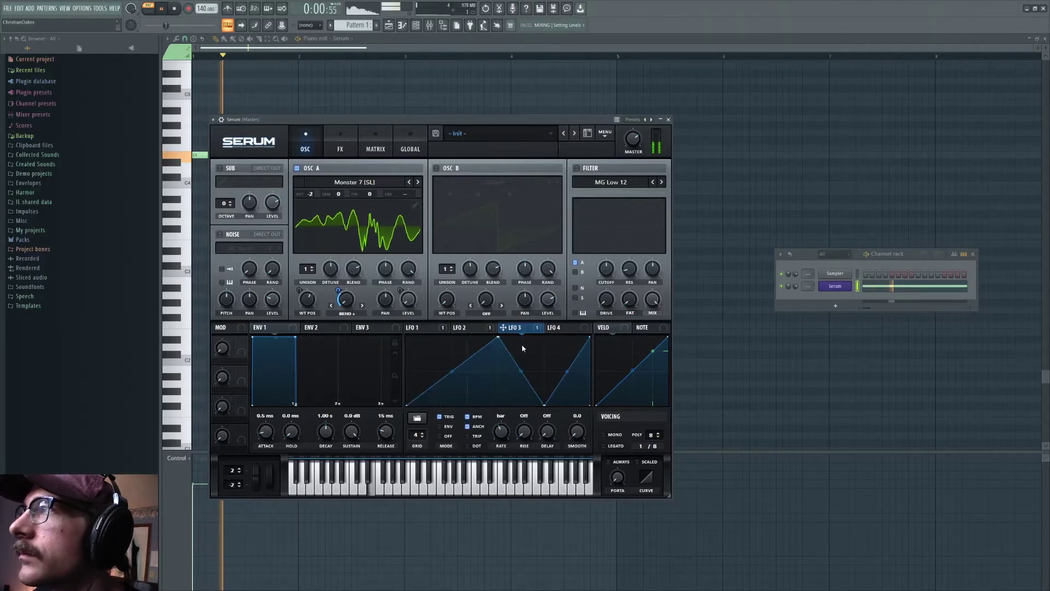
pyautogui.doubleClick(497, 379)
pyautogui.moveTo(497, 380); pyautogui.dragTo(508, 423)
pyautogui.doubleClick(536, 359)
pyautogui.moveTo(537, 358); pyautogui.dragTo(547, 336)
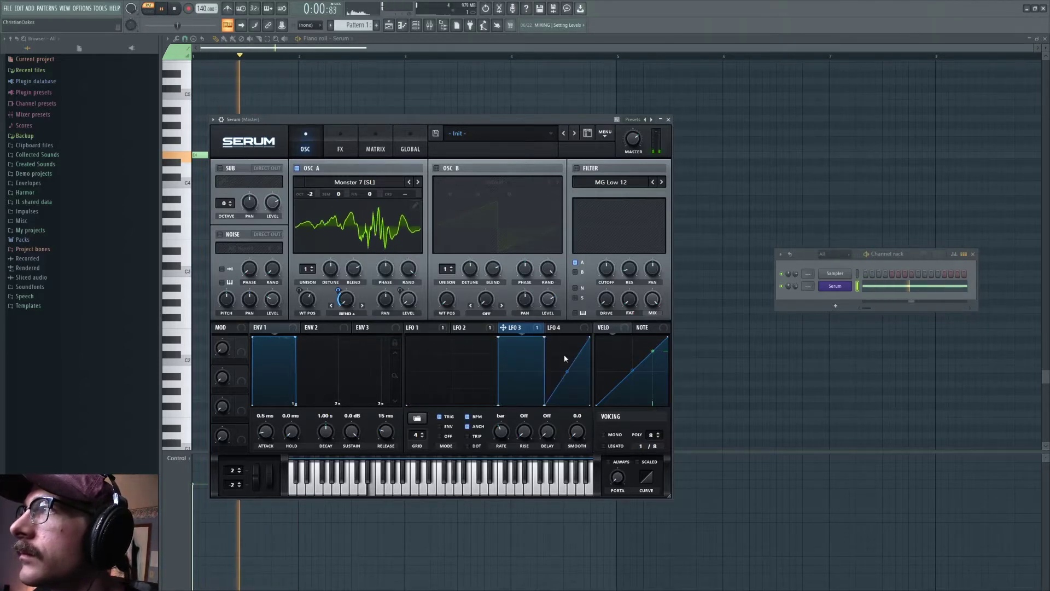
pyautogui.doubleClick(589, 337)
pyautogui.moveTo(339, 290)
pyautogui.mouseDown()
pyautogui.moveTo(359, 309)
pyautogui.moveTo(343, 290)
pyautogui.moveTo(349, 303)
pyautogui.mouseUp()
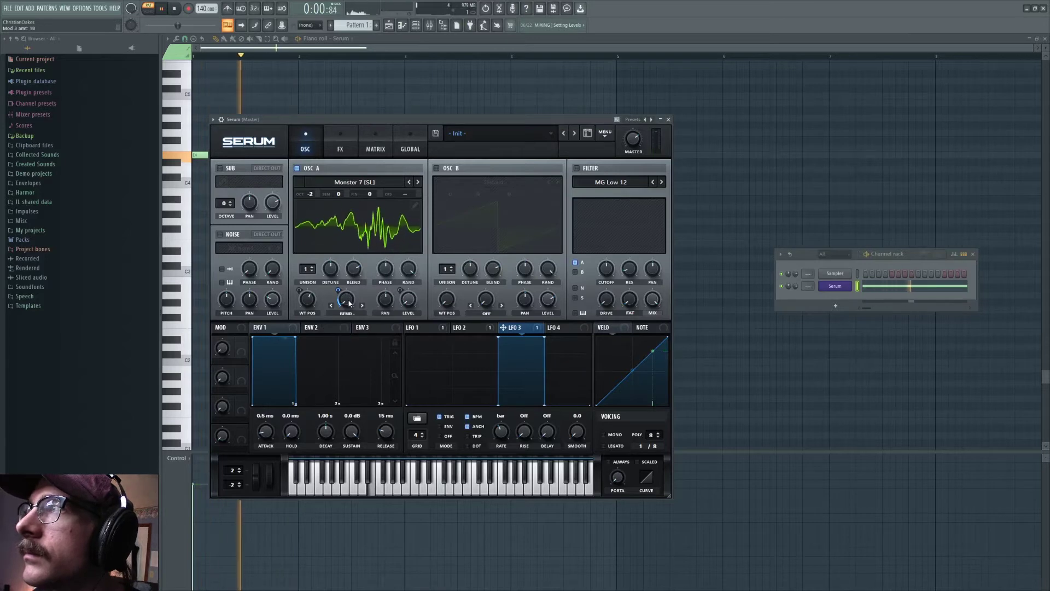
pyautogui.click(175, 9)
# Enable the filter and set its type to the flanger Cmb +.
pyautogui.click(586, 169)
pyautogui.click(616, 182)
pyautogui.moveTo(604, 214)
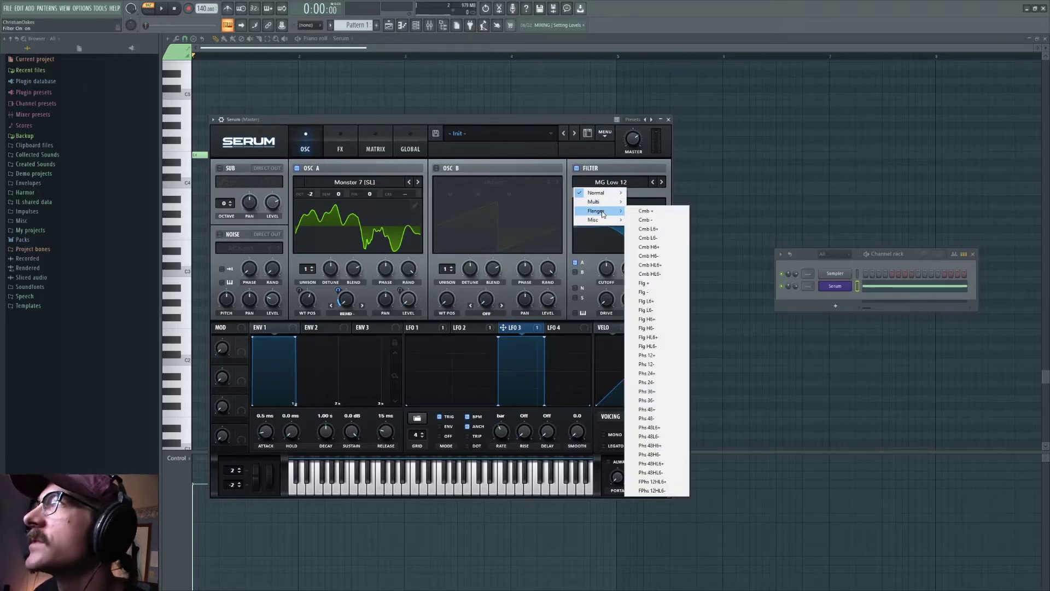
pyautogui.click(651, 212)
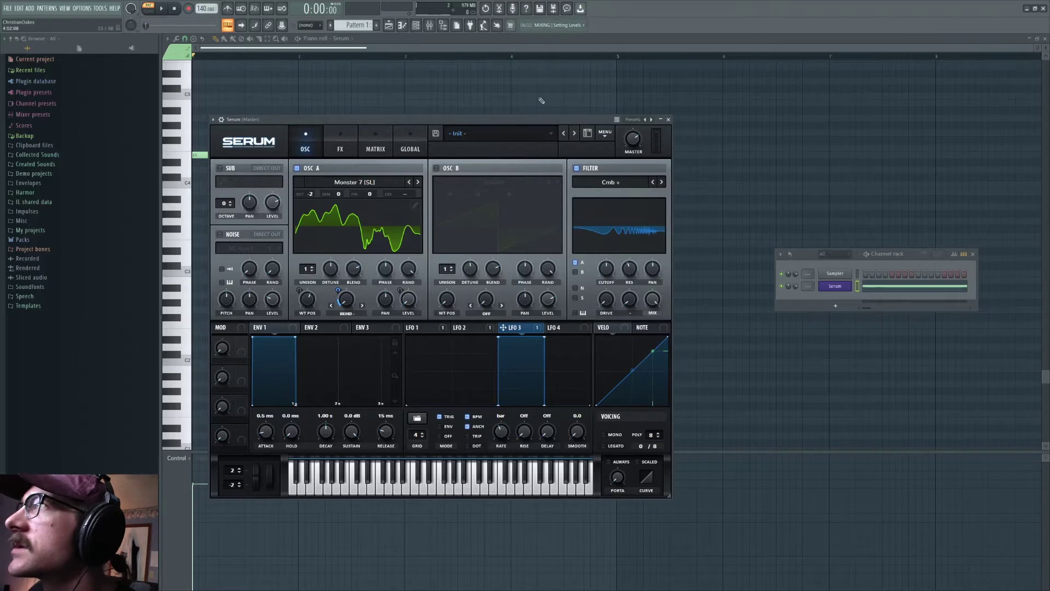
# Modulate the filter drive with LFO 1 at an amount of 81, enable filter key tracking, and adjust the cutoff during playback.
pyautogui.click(162, 9)
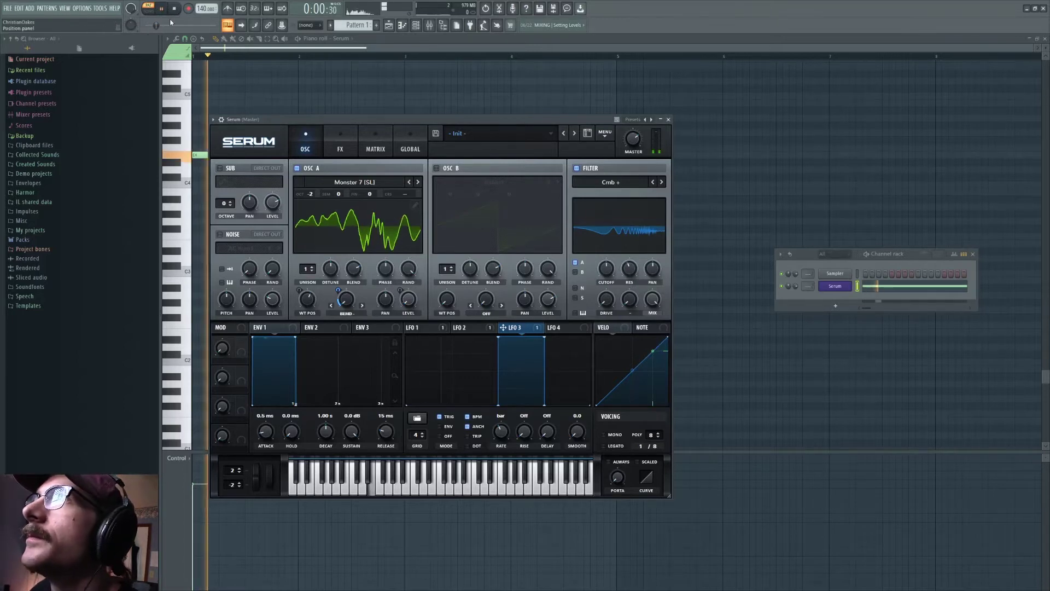
pyautogui.moveTo(426, 331); pyautogui.dragTo(603, 284)
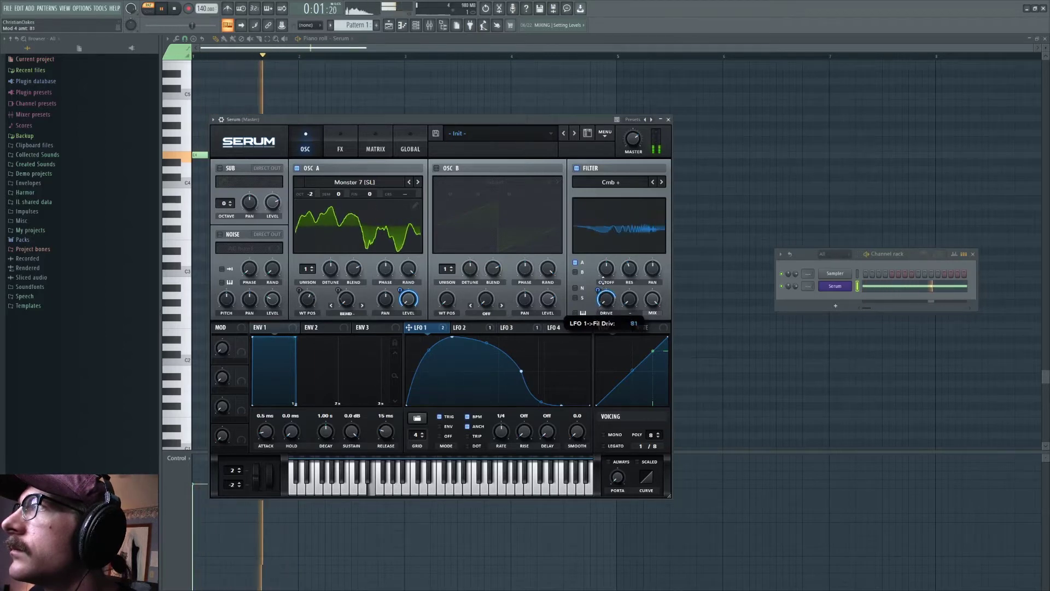
pyautogui.click(583, 313)
pyautogui.moveTo(611, 267); pyautogui.dragTo(615, 291)
# Change the filter type to Flg L6-, with its low-pass frequency at 50% and cutoff at 768 Hz.
pyautogui.click(662, 183)
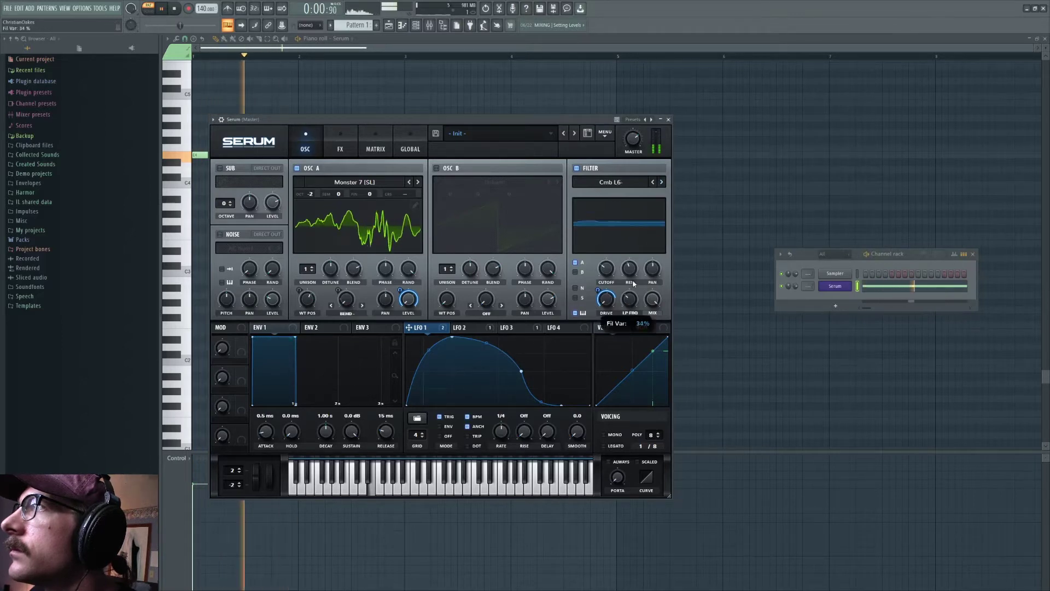
pyautogui.click(662, 182)
pyautogui.click(662, 183)
pyautogui.click(662, 183)
pyautogui.click(662, 182)
pyautogui.click(662, 182)
pyautogui.click(662, 182)
pyautogui.click(662, 183)
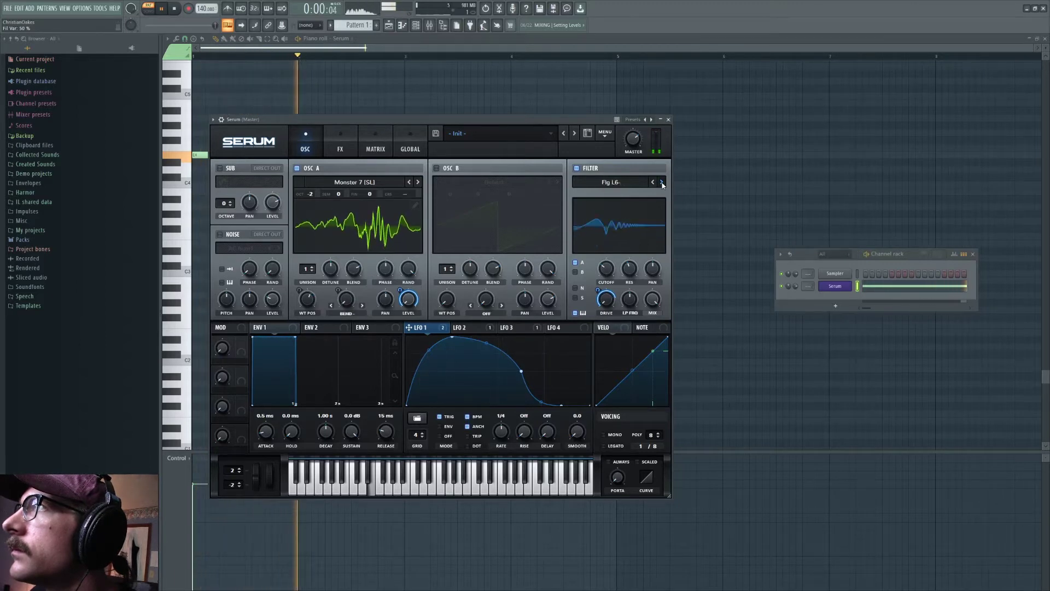
pyautogui.moveTo(634, 264)
pyautogui.mouseDown()
pyautogui.moveTo(635, 290)
pyautogui.moveTo(634, 262)
pyautogui.moveTo(621, 253)
pyautogui.moveTo(621, 275)
pyautogui.mouseUp()
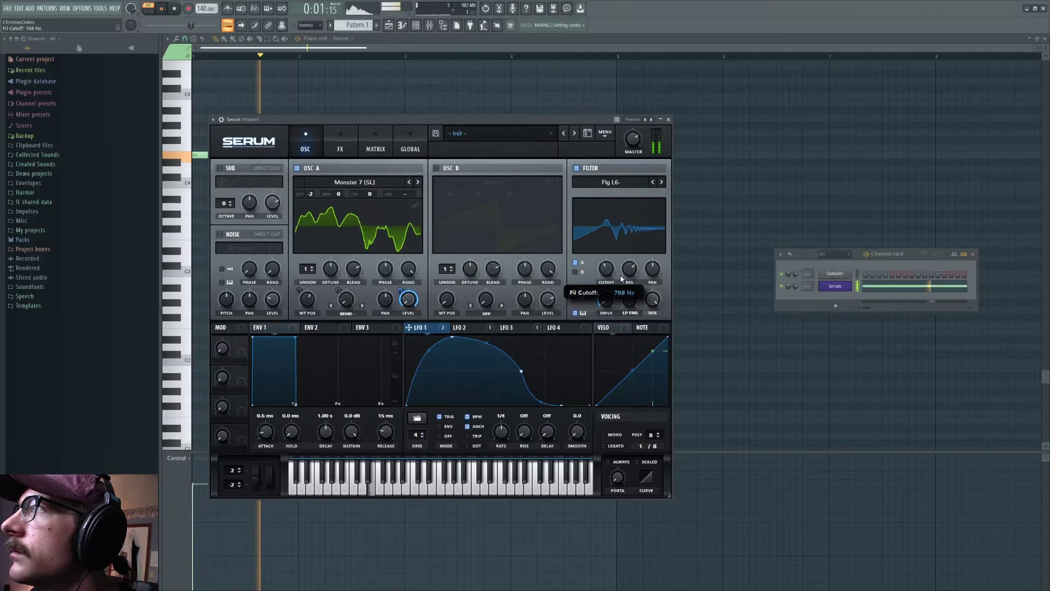
# Modulate the filter mix with LFO 1 at an amount of 100 and set the filter pan to 100% while auditioning the pattern.
pyautogui.moveTo(409, 328); pyautogui.dragTo(660, 240)
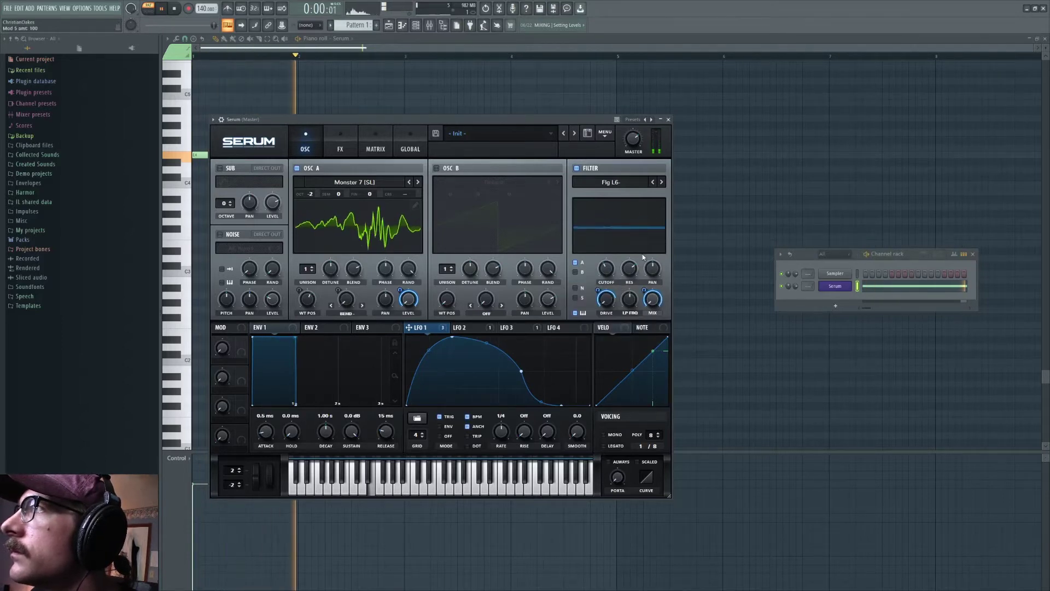
pyautogui.moveTo(657, 289); pyautogui.dragTo(657, 325)
pyautogui.click(174, 15)
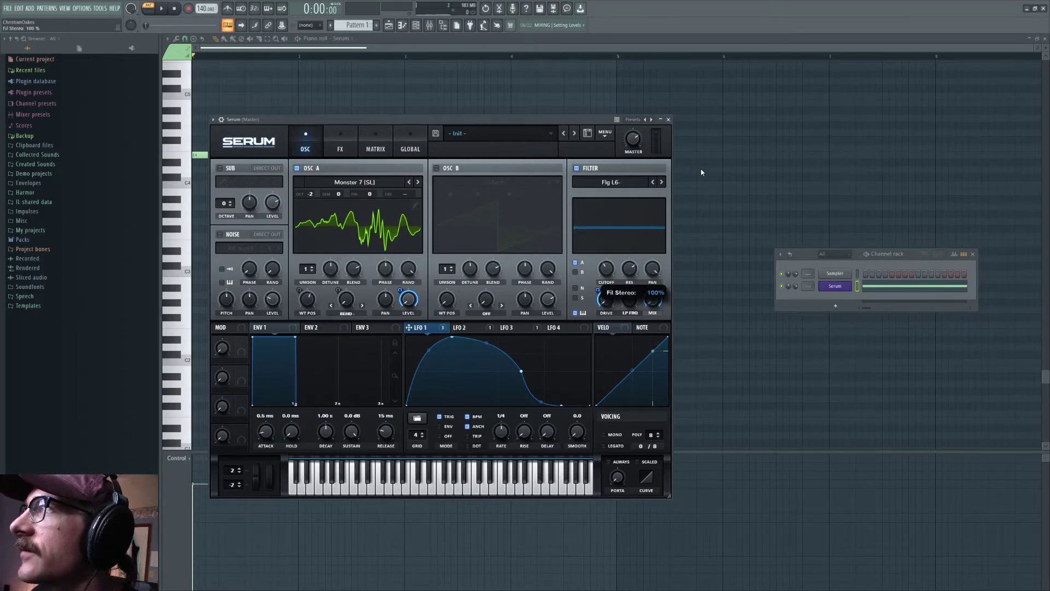
pyautogui.click(163, 10)
pyautogui.moveTo(656, 324); pyautogui.dragTo(674, 212)
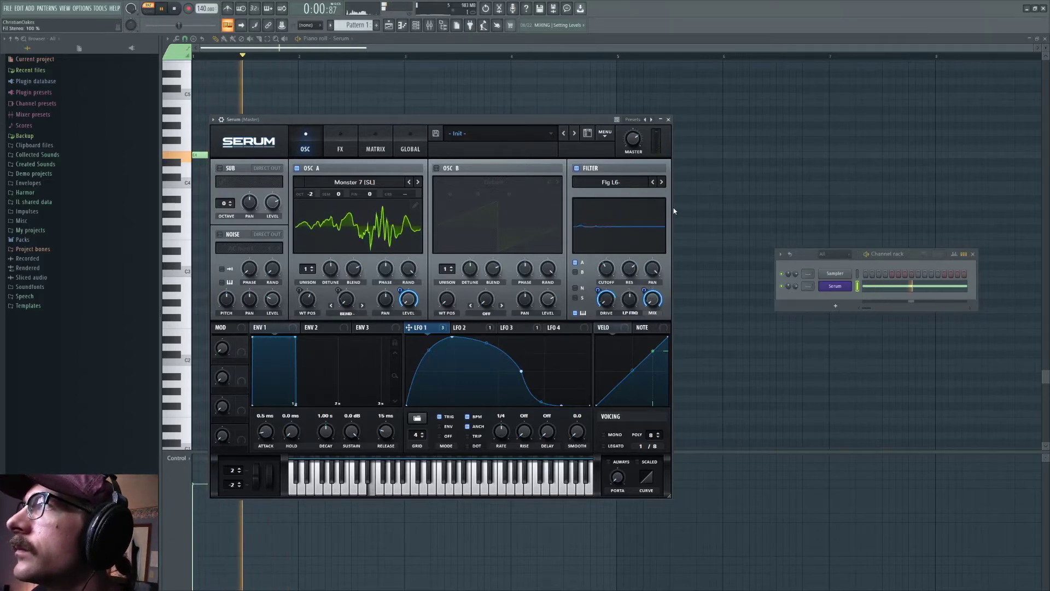
pyautogui.click(174, 10)
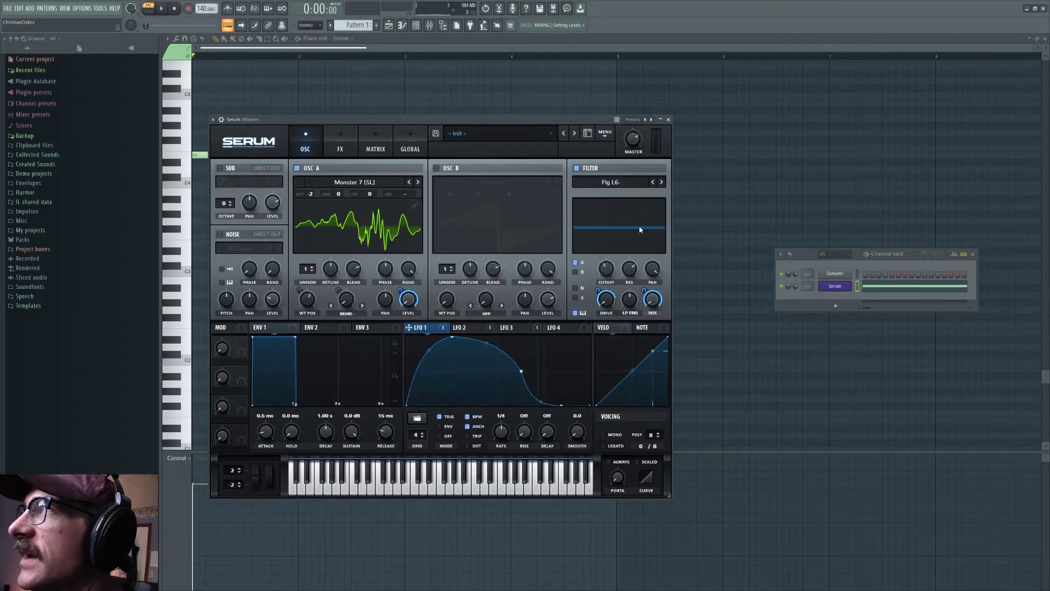
# Set the filter resonance to 60% and adjust the cutoff to 720 Hz during playback.
pyautogui.moveTo(661, 303); pyautogui.dragTo(656, 280)
pyautogui.click(160, 9)
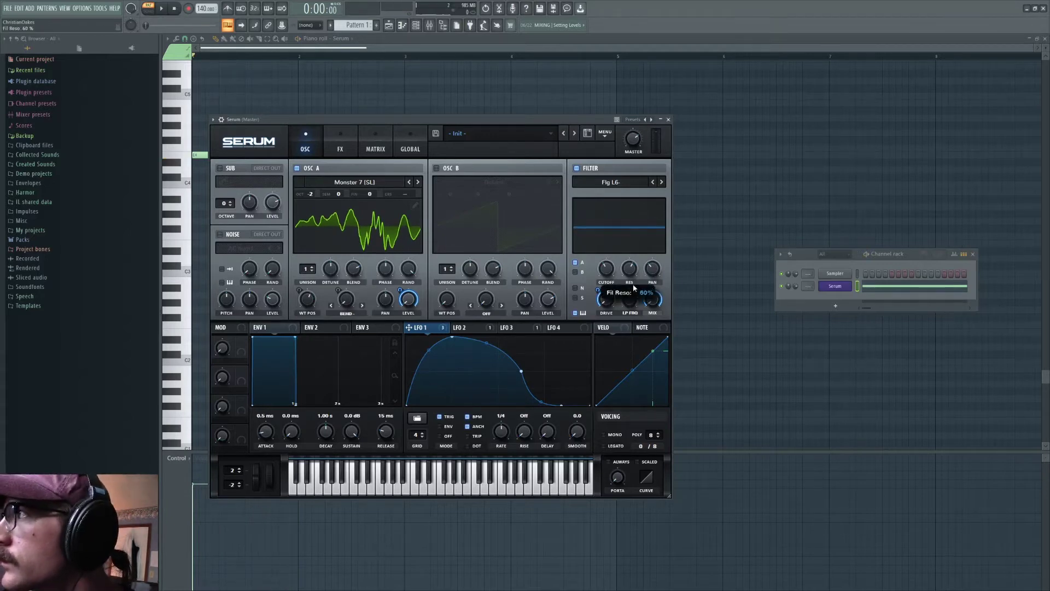
pyautogui.press('space')
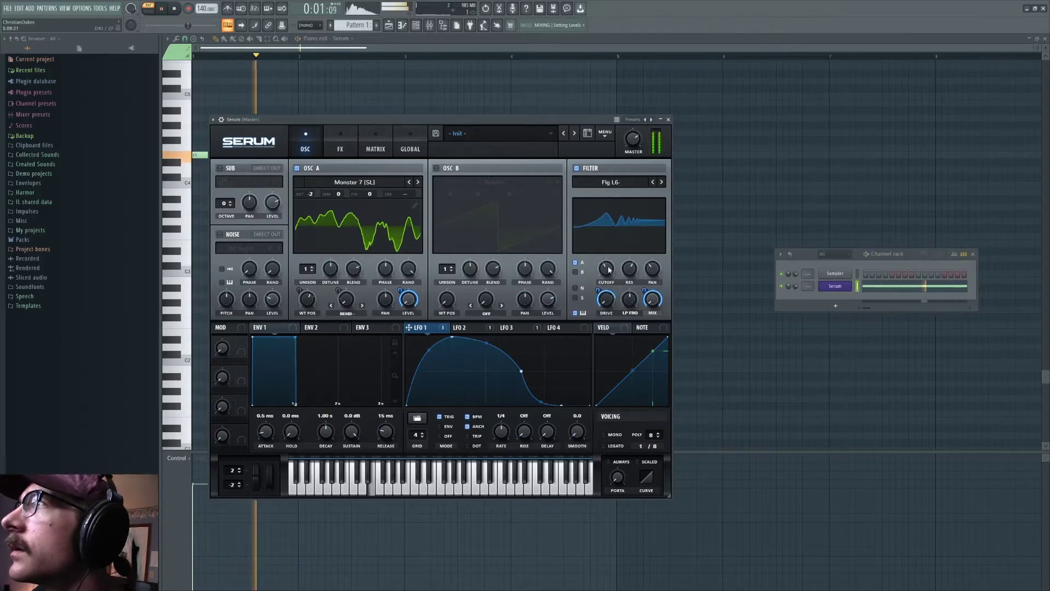
pyautogui.moveTo(614, 258)
pyautogui.moveTo(614, 259)
pyautogui.mouseDown()
pyautogui.moveTo(615, 281)
pyautogui.moveTo(615, 272)
pyautogui.mouseUp()
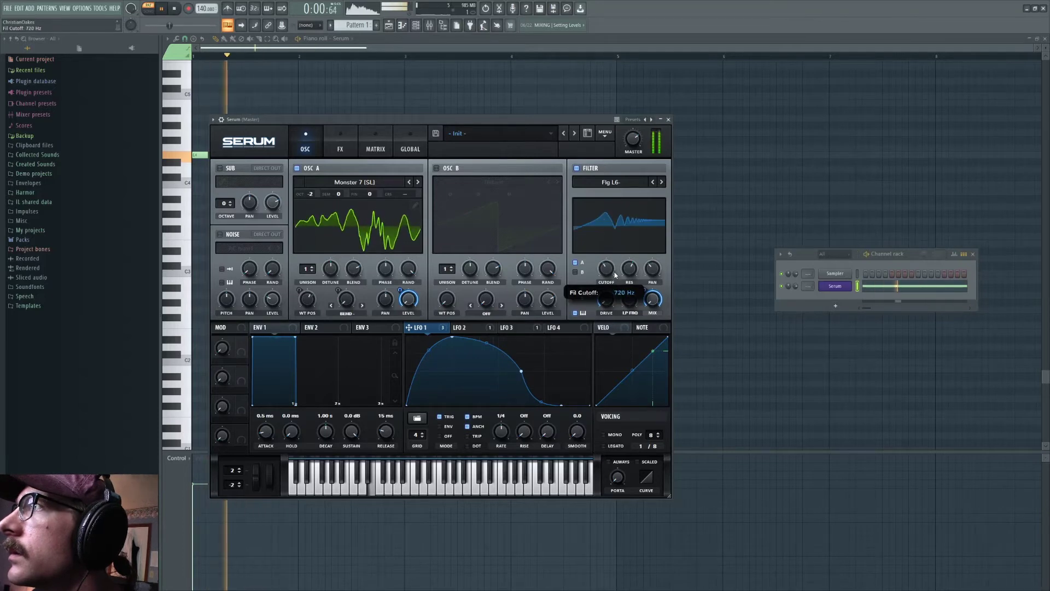
# Assign LFO 2 to the filter's secondary frequency control and change the filter type to Flg H6+.
pyautogui.click(467, 328)
pyautogui.moveTo(511, 331); pyautogui.dragTo(625, 344)
pyautogui.moveTo(629, 296)
pyautogui.mouseDown()
pyautogui.moveTo(624, 285)
pyautogui.moveTo(626, 310)
pyautogui.mouseUp()
pyautogui.press('space')
pyautogui.press('space')
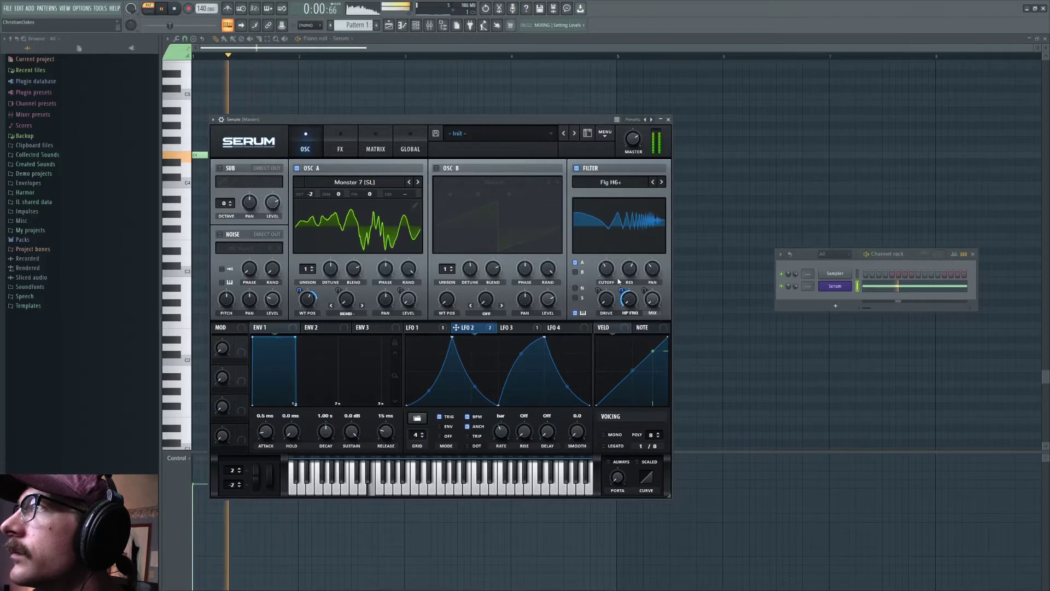
pyautogui.press('space')
# Set the filter drive to 14% and LFO 1's modulation amount on the drive to 50 during playback.
pyautogui.click(419, 328)
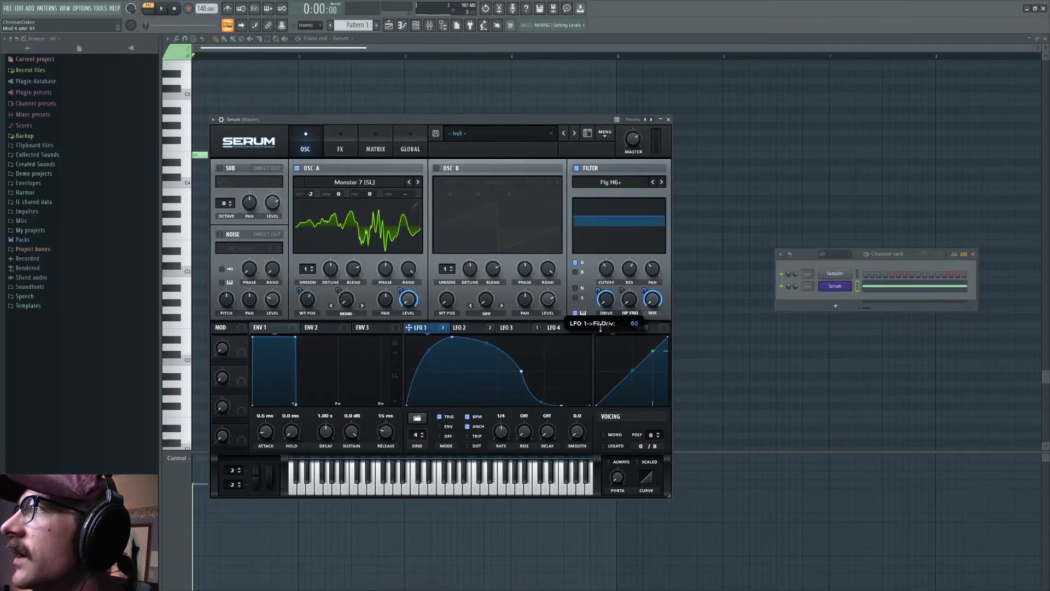
pyautogui.moveTo(601, 340); pyautogui.dragTo(608, 308)
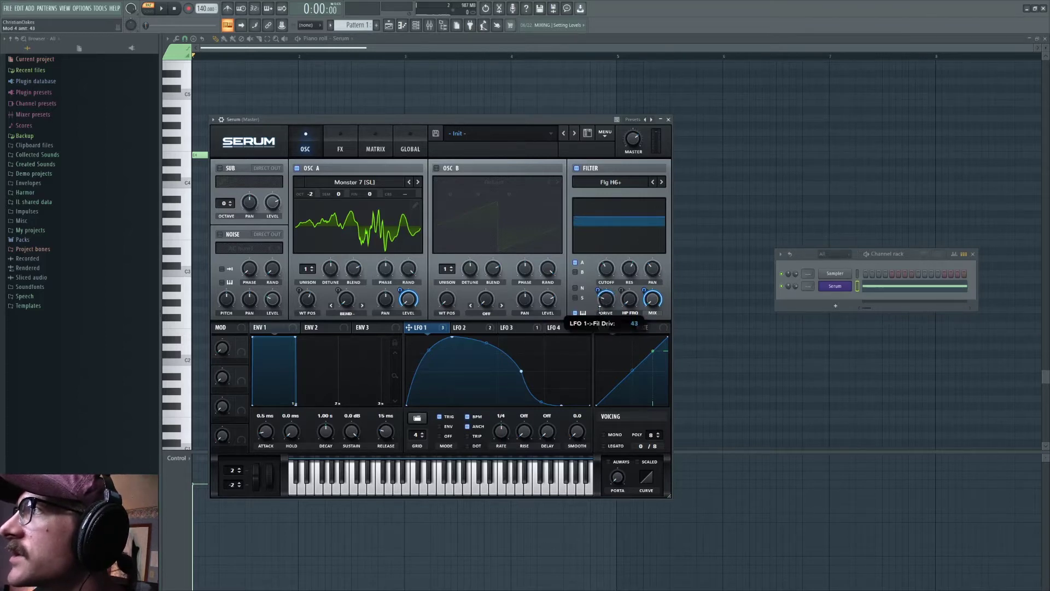
pyautogui.press('space')
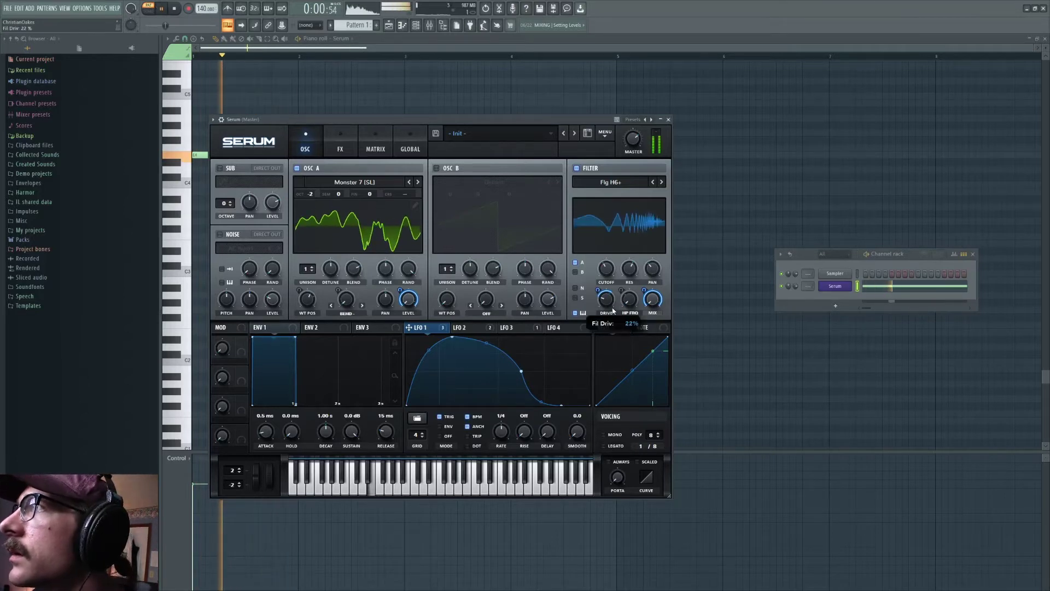
pyautogui.moveTo(613, 331); pyautogui.dragTo(614, 341)
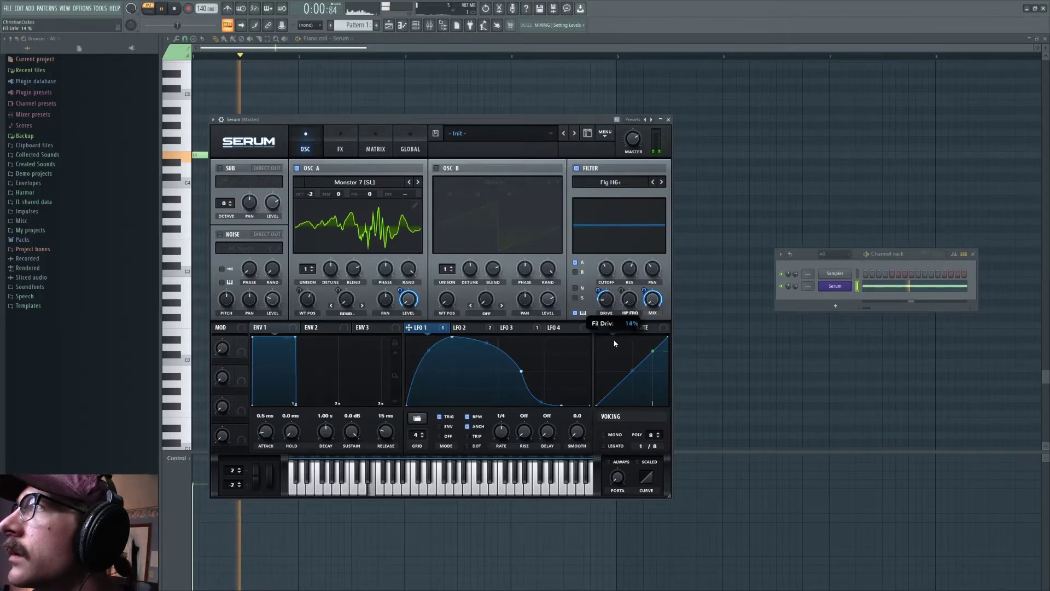
pyautogui.moveTo(599, 292); pyautogui.dragTo(602, 291)
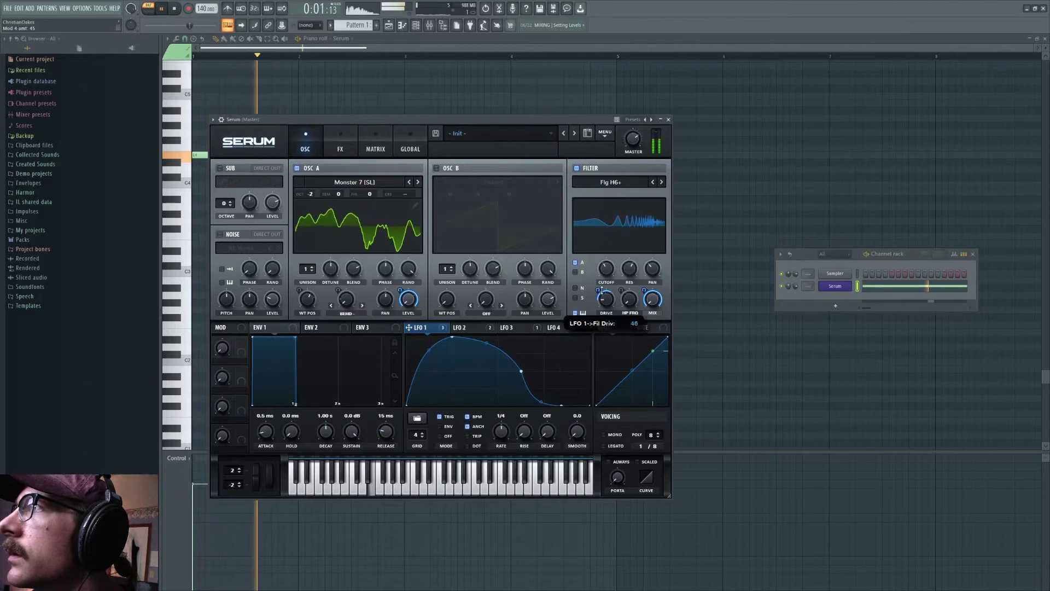
pyautogui.click(513, 327)
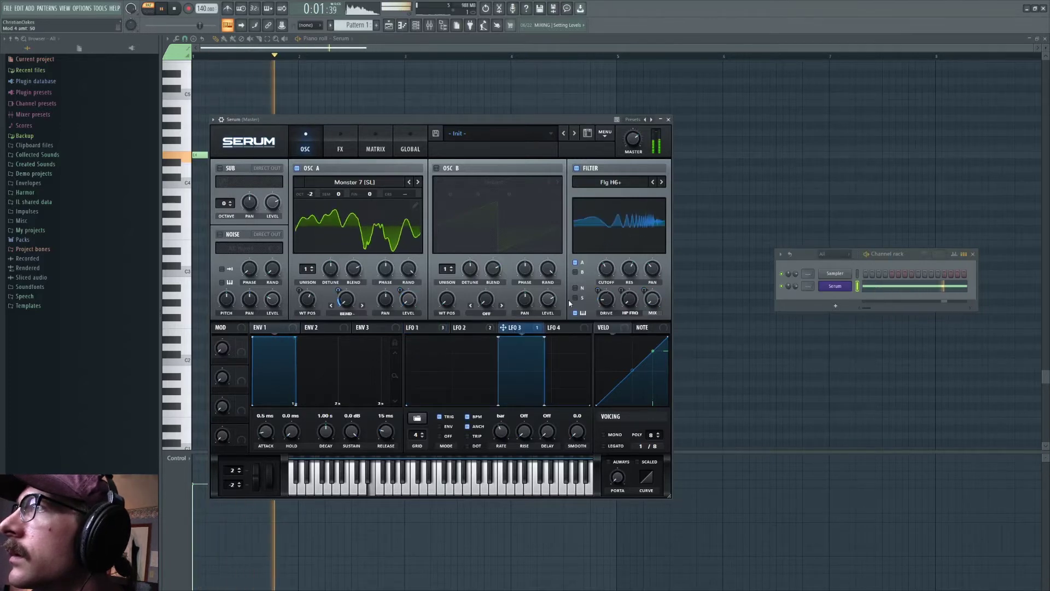
pyautogui.press('space')
# Try modulating the filter cutoff with LFO 2 at an amount of -4, and remove all of the cutoff's modulators.
pyautogui.click(487, 328)
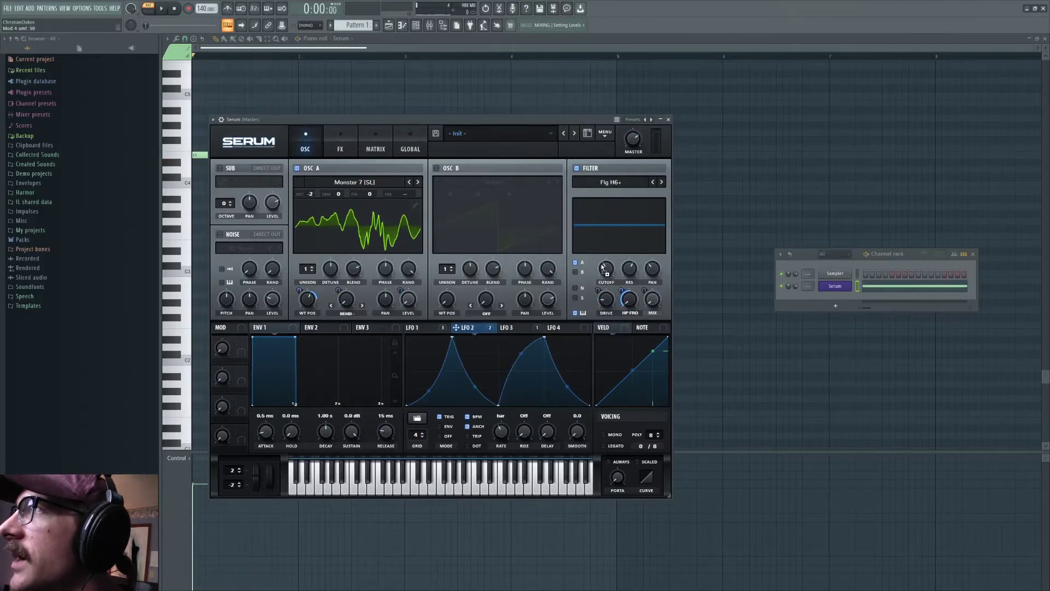
pyautogui.moveTo(603, 258)
pyautogui.mouseDown()
pyautogui.moveTo(602, 288)
pyautogui.moveTo(603, 248)
pyautogui.moveTo(610, 276)
pyautogui.mouseUp()
pyautogui.press('space')
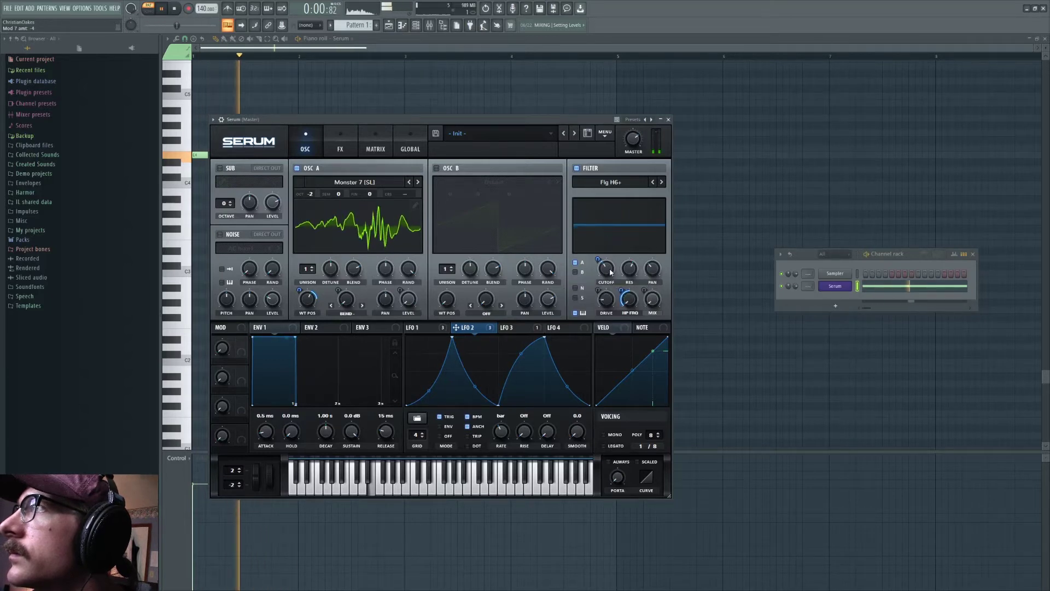
pyautogui.press('space')
pyautogui.rightClick(610, 275)
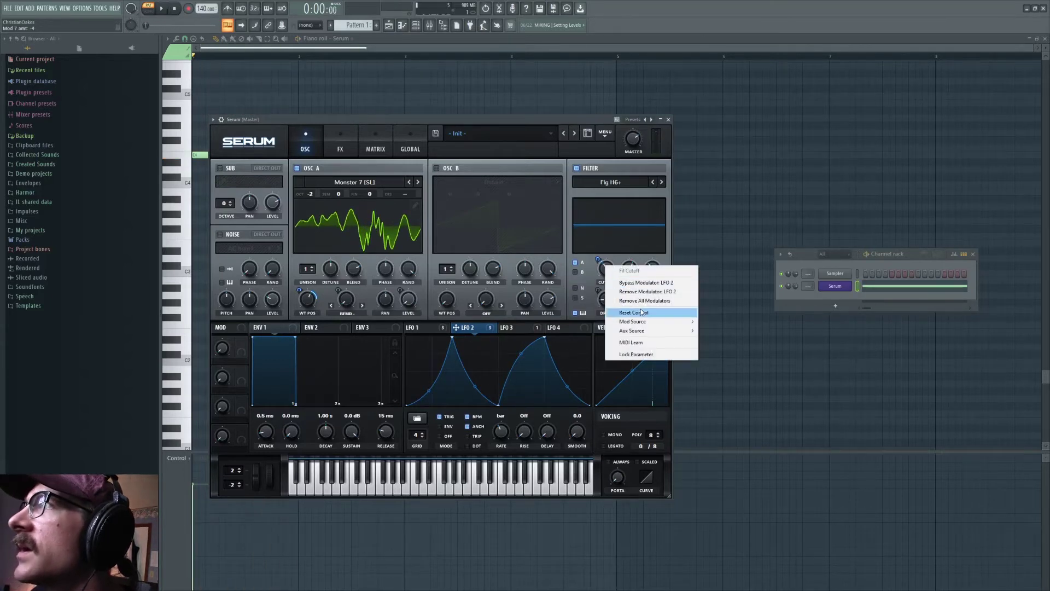
pyautogui.click(635, 300)
pyautogui.press('space')
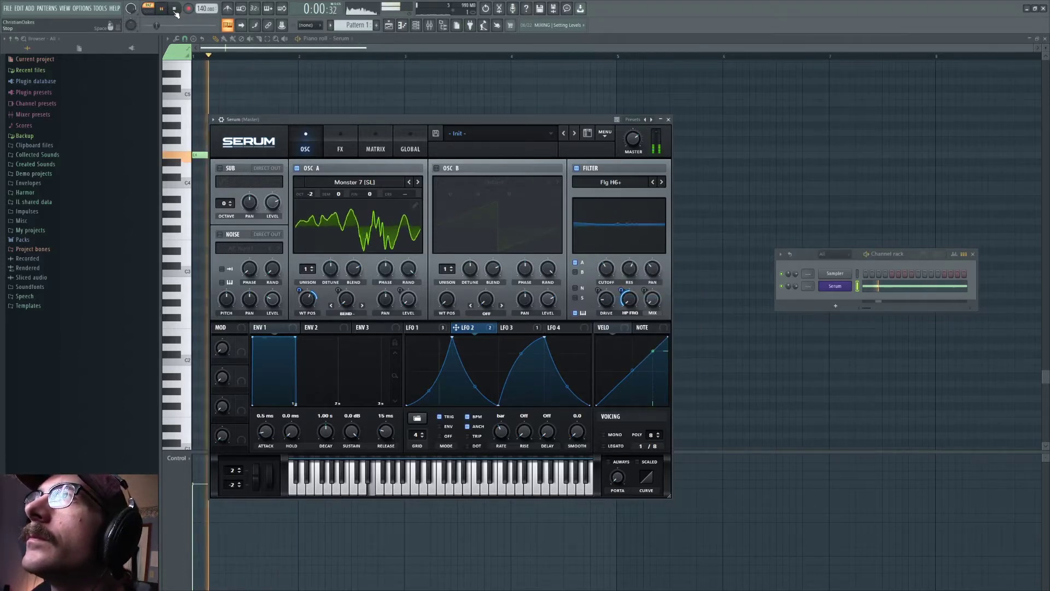
pyautogui.click(175, 9)
# Enable the Tube distortion effect, raise its drive, and modulate its mix with LFO 1 at an amount of 40.
pyautogui.click(346, 133)
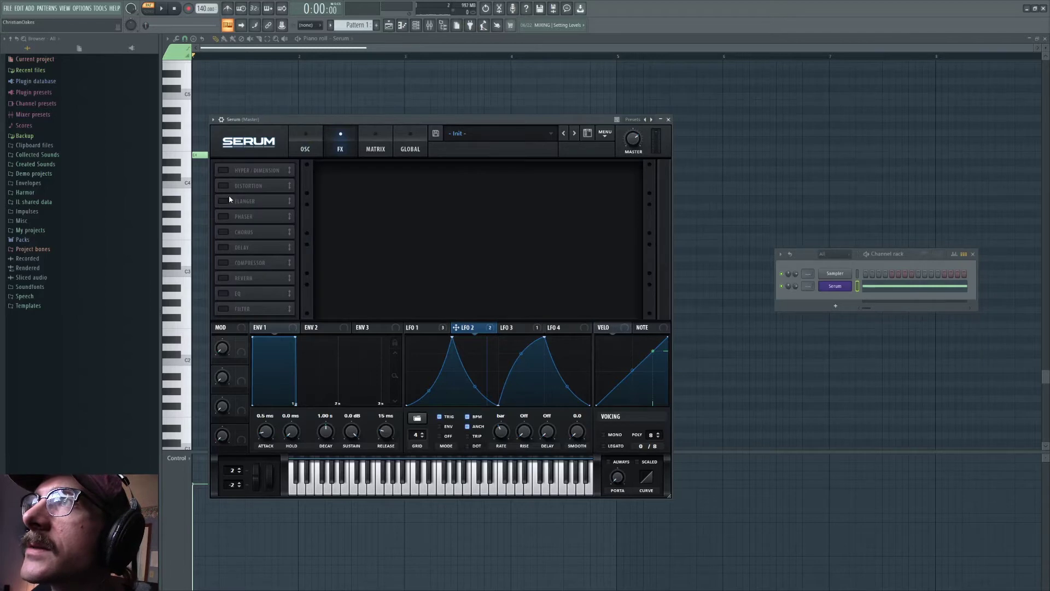
pyautogui.click(224, 186)
pyautogui.click(162, 10)
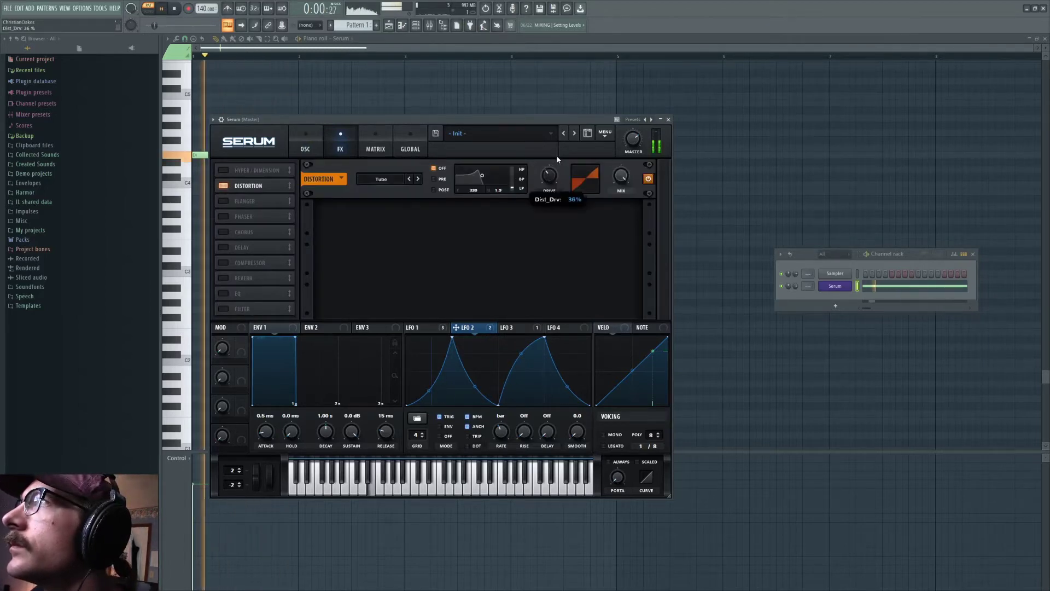
pyautogui.moveTo(621, 175); pyautogui.dragTo(616, 243)
pyautogui.moveTo(423, 328); pyautogui.dragTo(623, 268)
pyautogui.moveTo(613, 166); pyautogui.dragTo(613, 190)
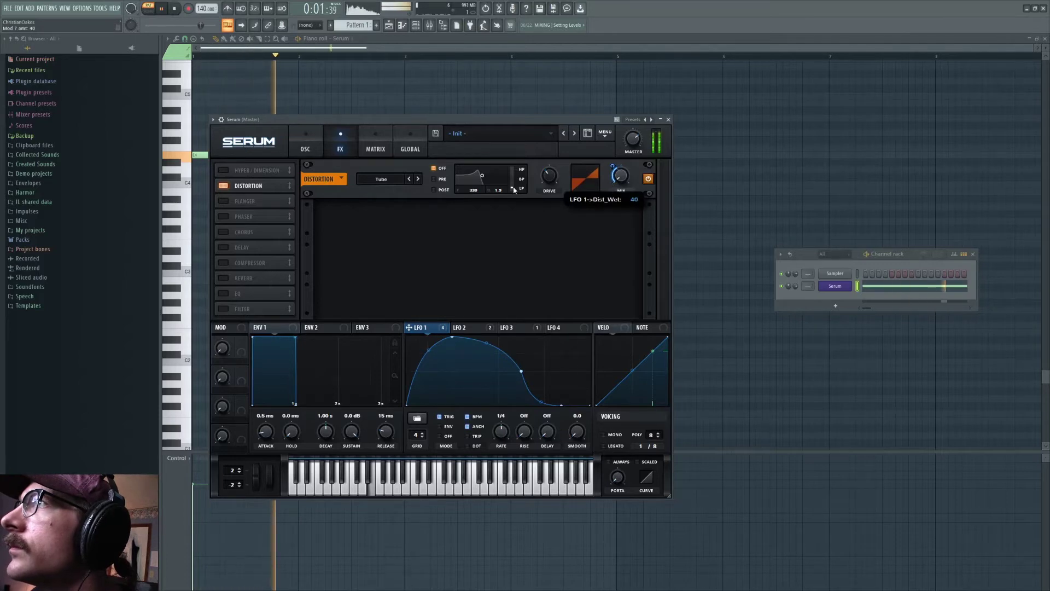
# Audition different distortion types, choose Asym, and set the distortion drive to 51%.
pyautogui.click(409, 179)
pyautogui.click(409, 180)
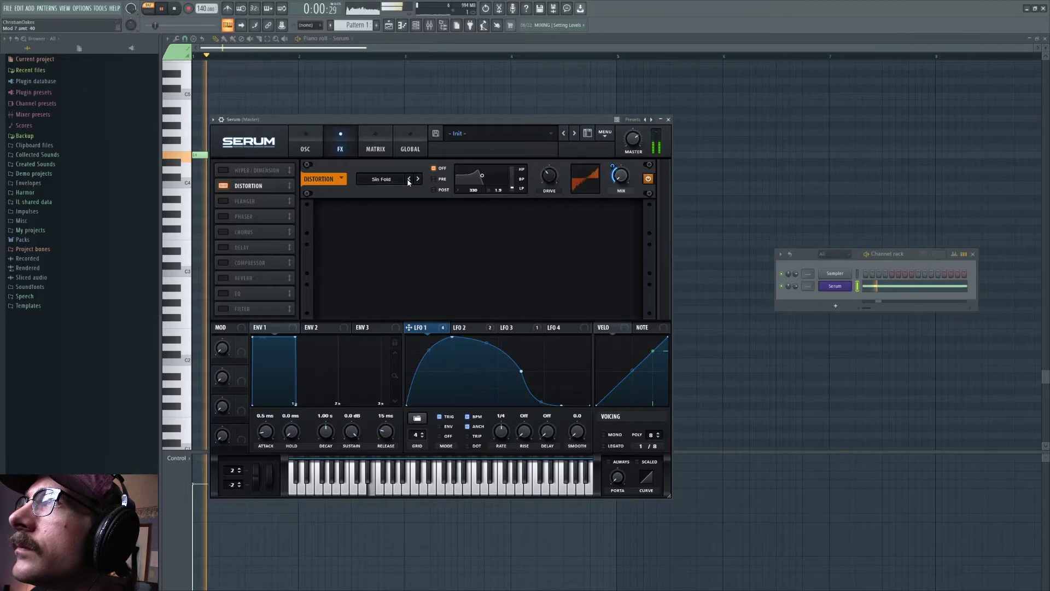
pyautogui.click(409, 180)
pyautogui.click(409, 180)
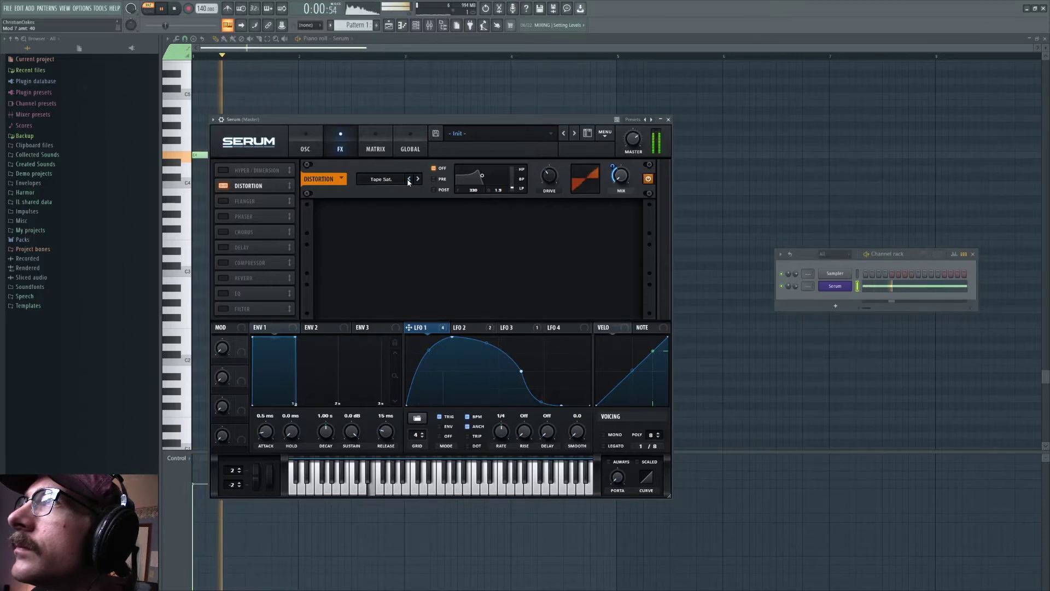
pyautogui.click(409, 180)
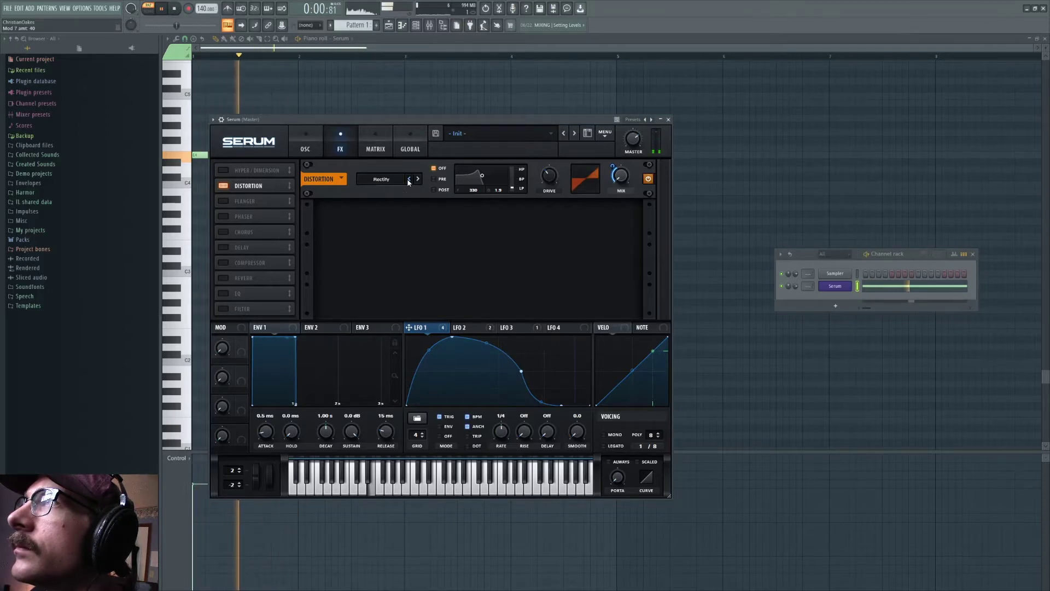
pyautogui.click(417, 179)
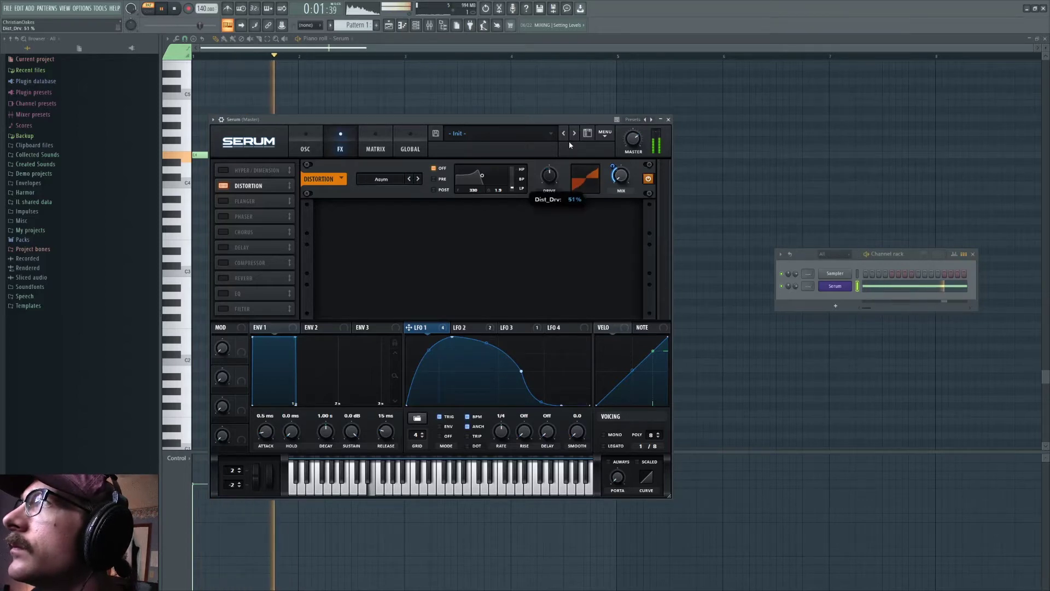
pyautogui.click(175, 9)
# Enable the EQ ahead of the distortion and cut its low band's gain, with the low frequency at 210 Hz.
pyautogui.click(254, 298)
pyautogui.moveTo(255, 298); pyautogui.dragTo(276, 168)
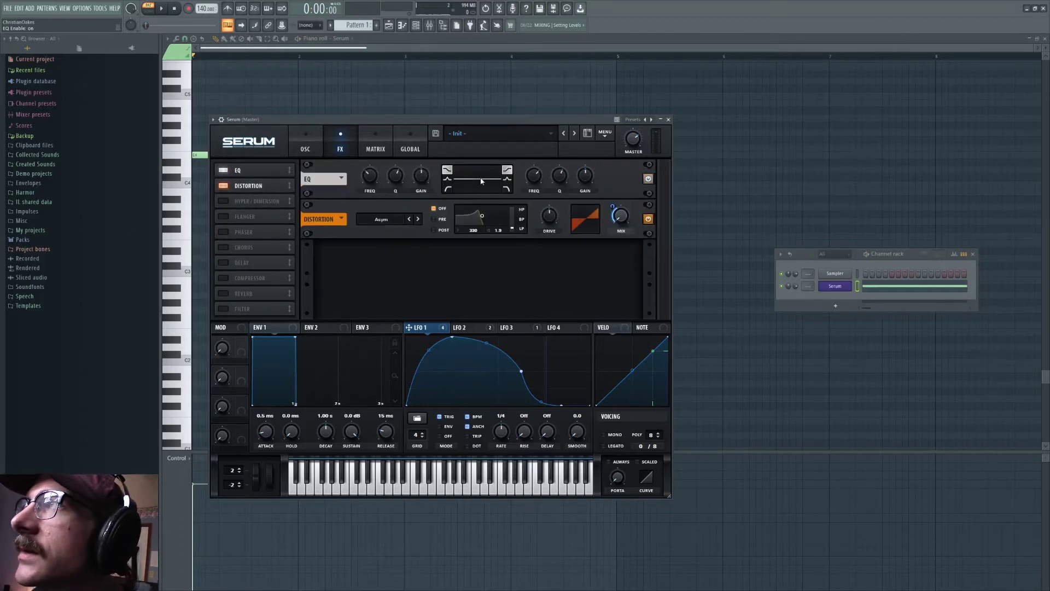
pyautogui.click(174, 10)
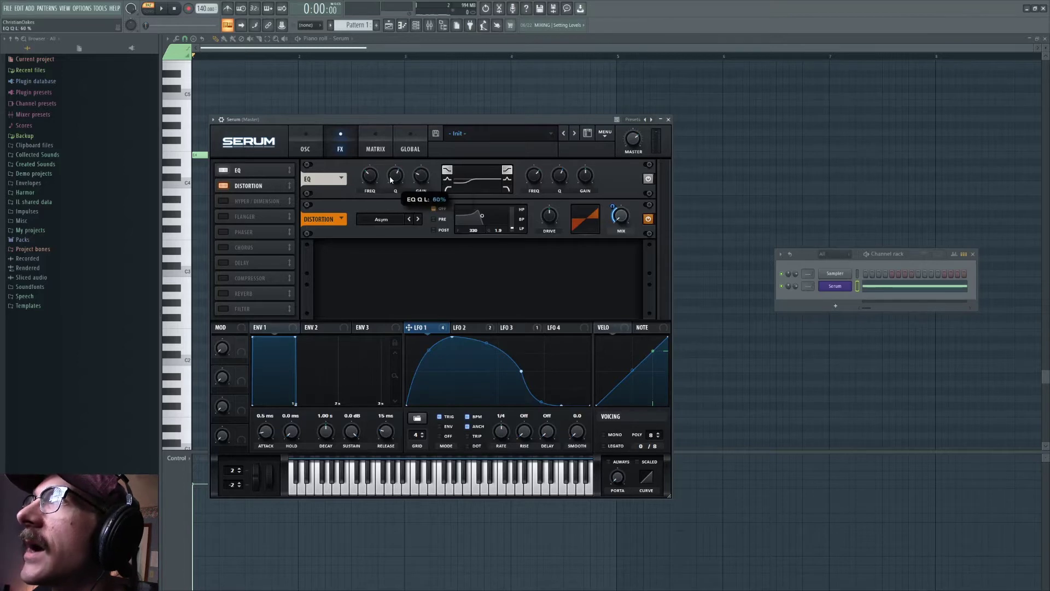
pyautogui.press('space')
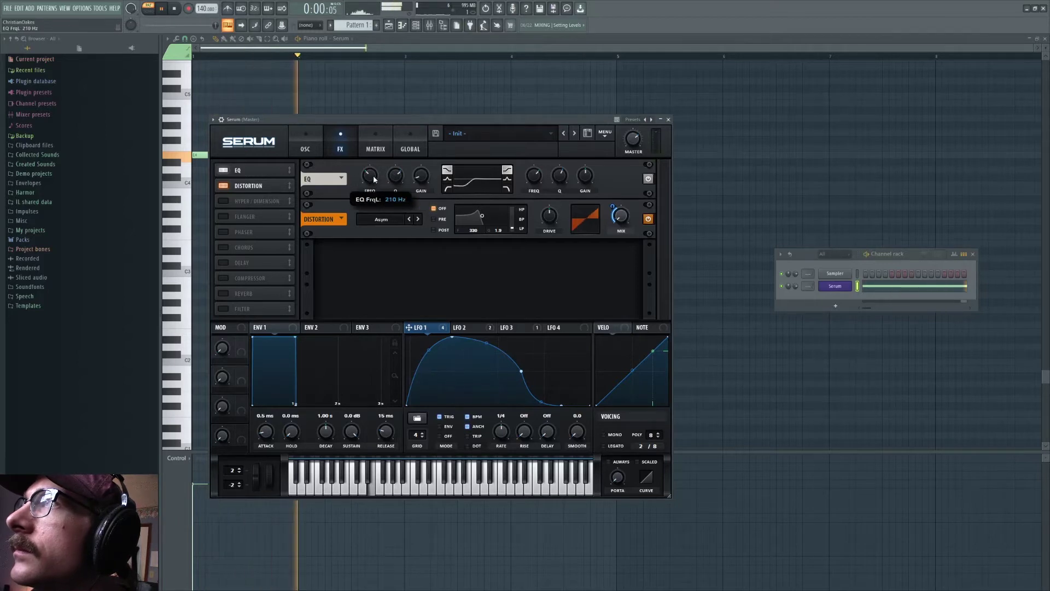
# Modulate the EQ's low-band frequency with LFO 1 at an amount of about 15 and set the low-band Q to 80%.
pyautogui.press('space')
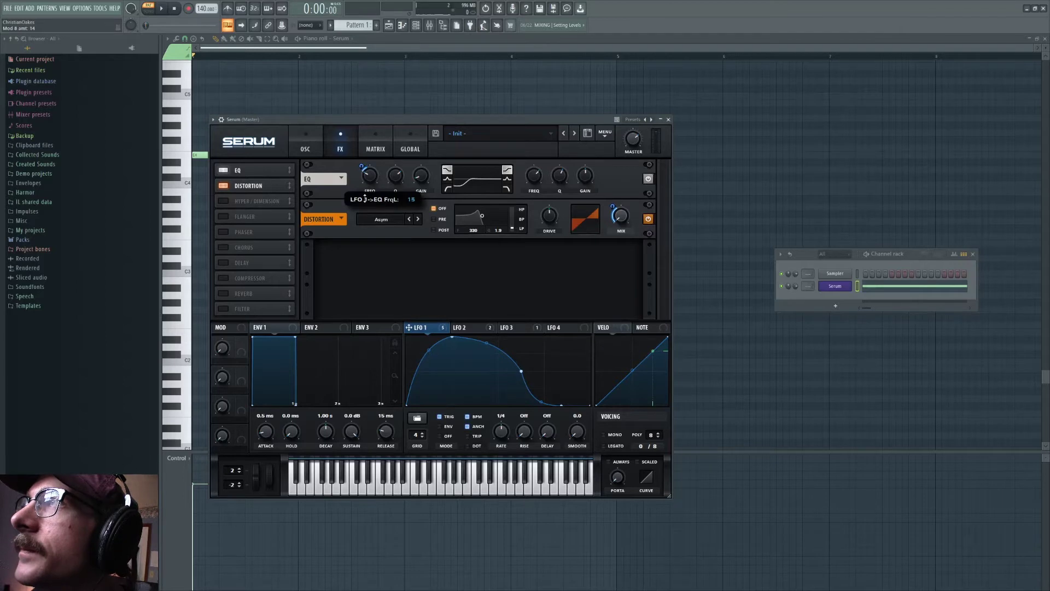
pyautogui.click(149, 9)
pyautogui.press('space')
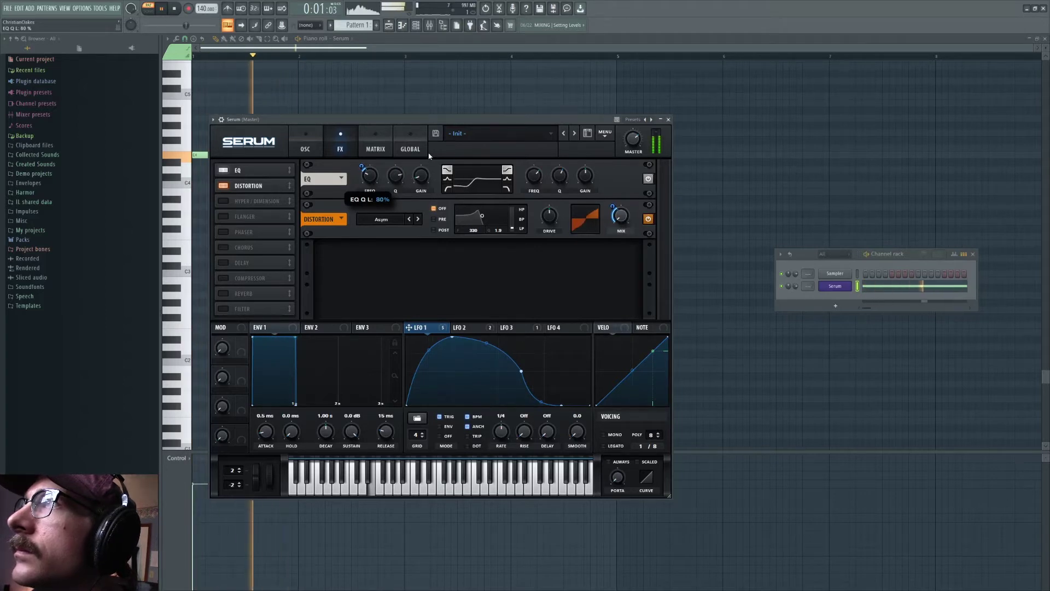
# Shape the EQ's high band as a peak cut with 41% Q and LFO 1 modulating its frequency at an amount of -22.
pyautogui.press('space')
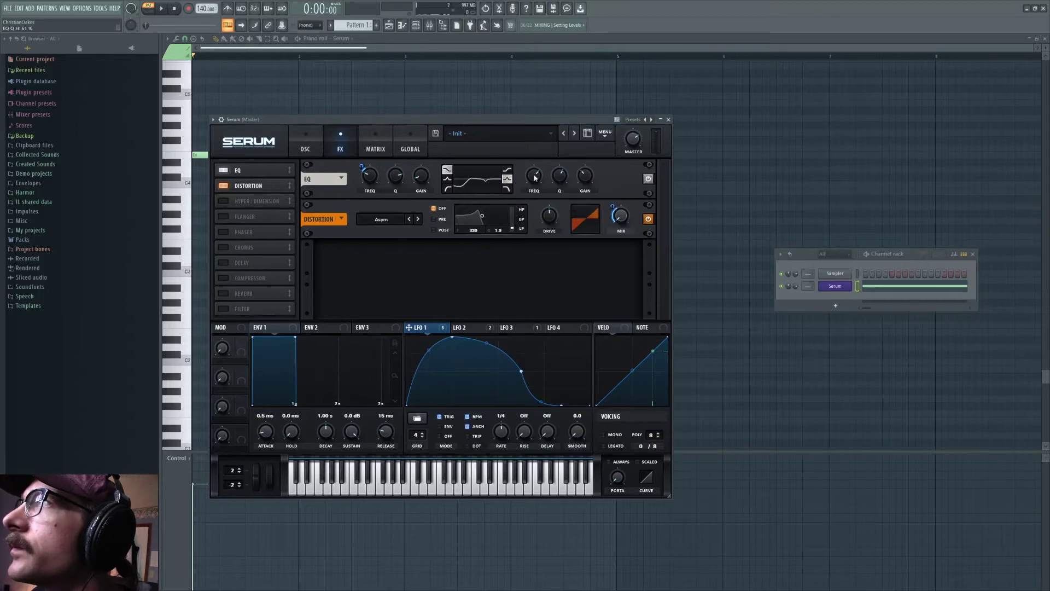
pyautogui.press('space')
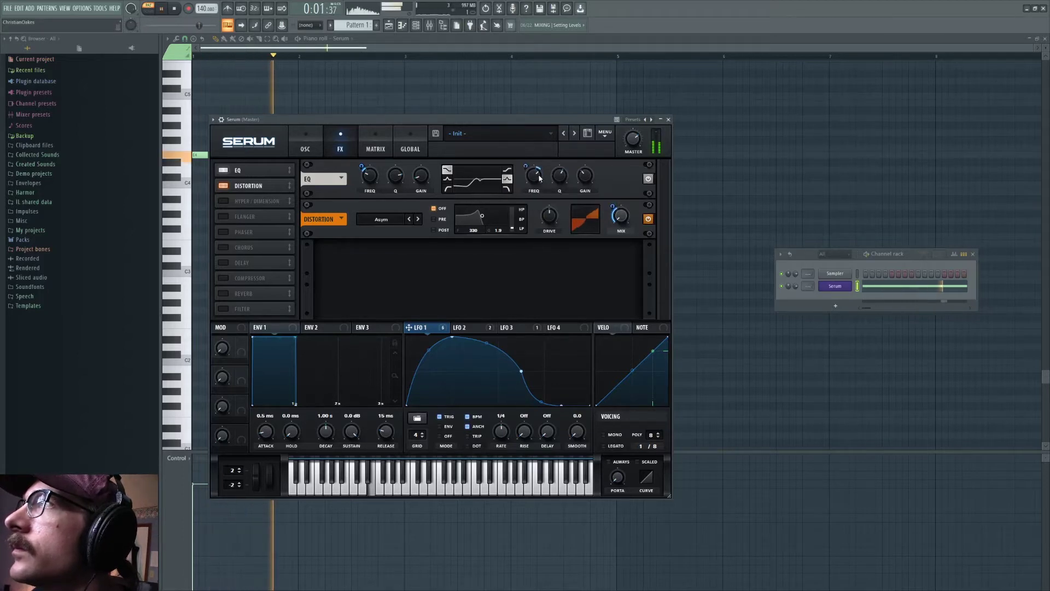
pyautogui.moveTo(530, 184)
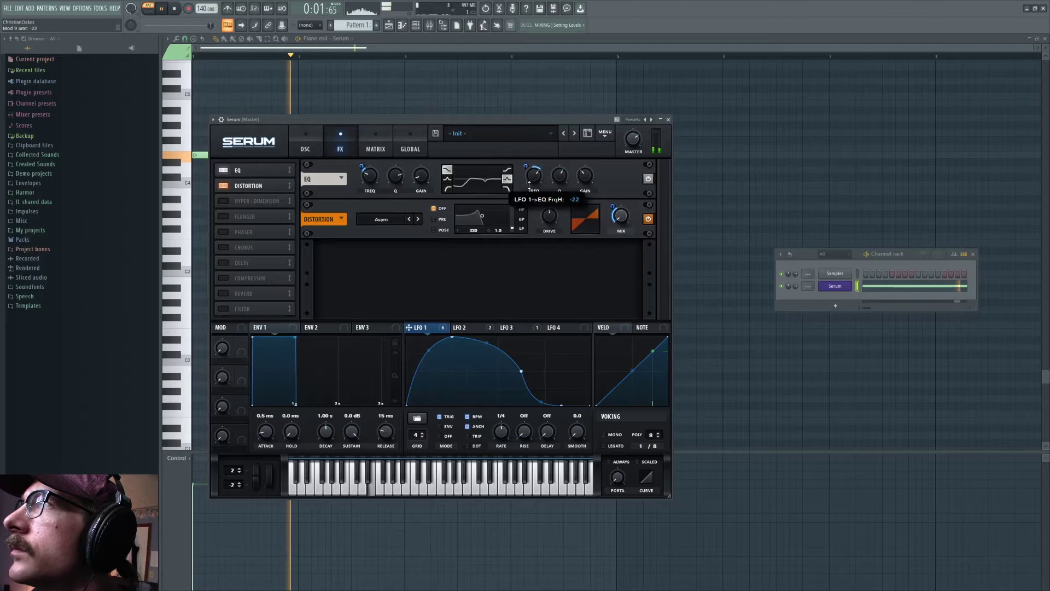
pyautogui.moveTo(586, 180); pyautogui.dragTo(565, 201)
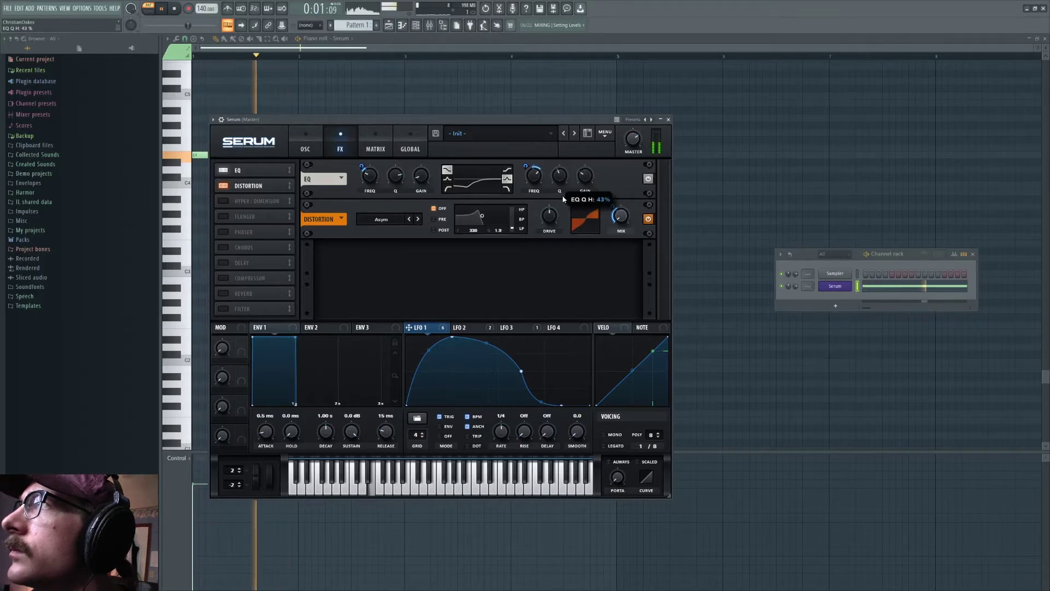
pyautogui.moveTo(563, 197); pyautogui.dragTo(564, 209)
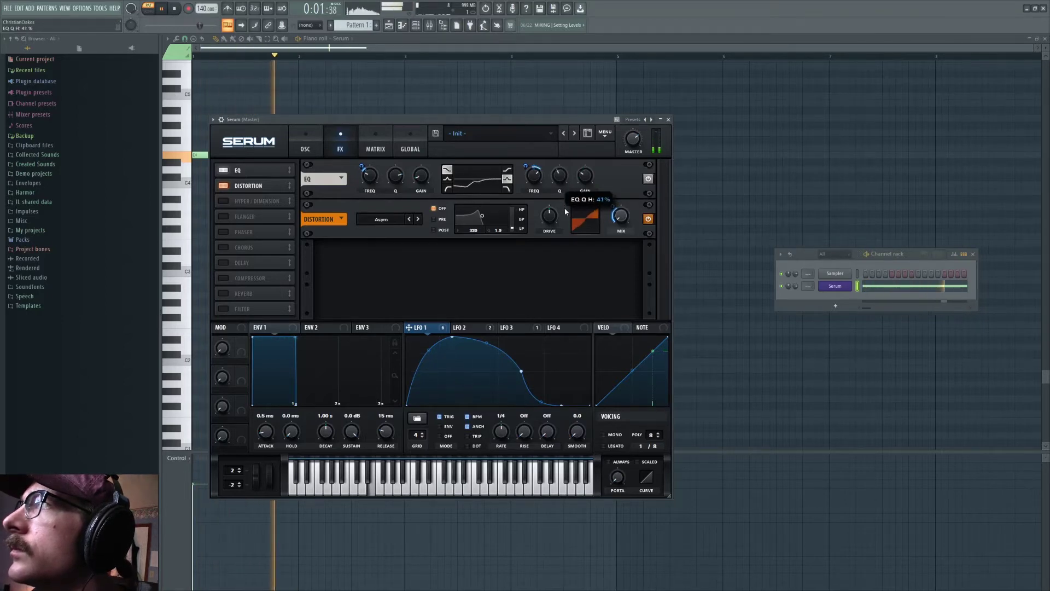
# Switch the distortion type to HardClip and modulate its drive with LFO 1 at an amount of 100.
pyautogui.click(408, 219)
pyautogui.doubleClick(409, 219)
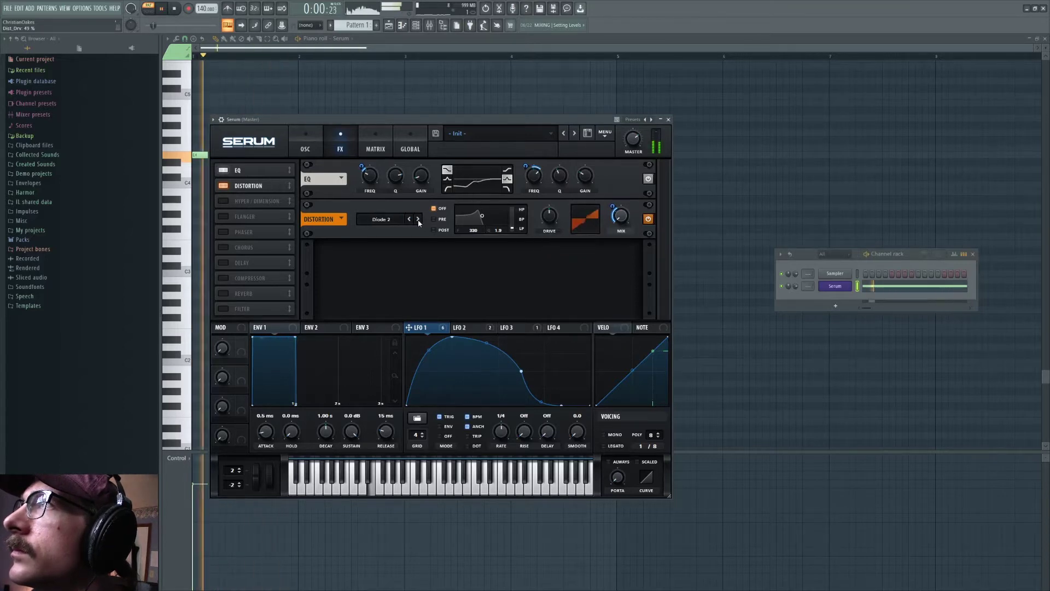
pyautogui.click(418, 219)
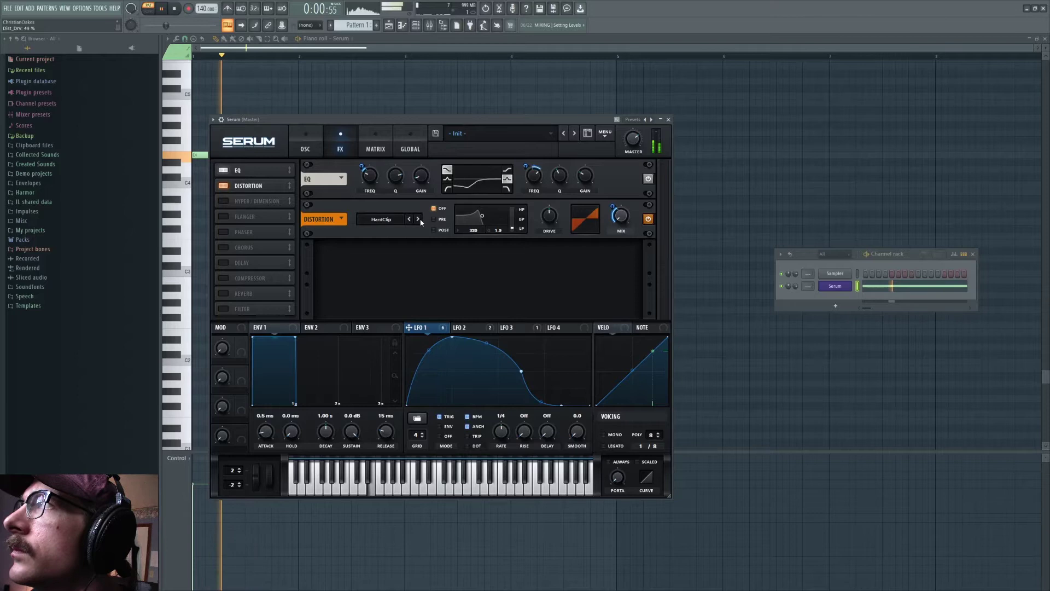
pyautogui.moveTo(440, 327); pyautogui.dragTo(548, 176)
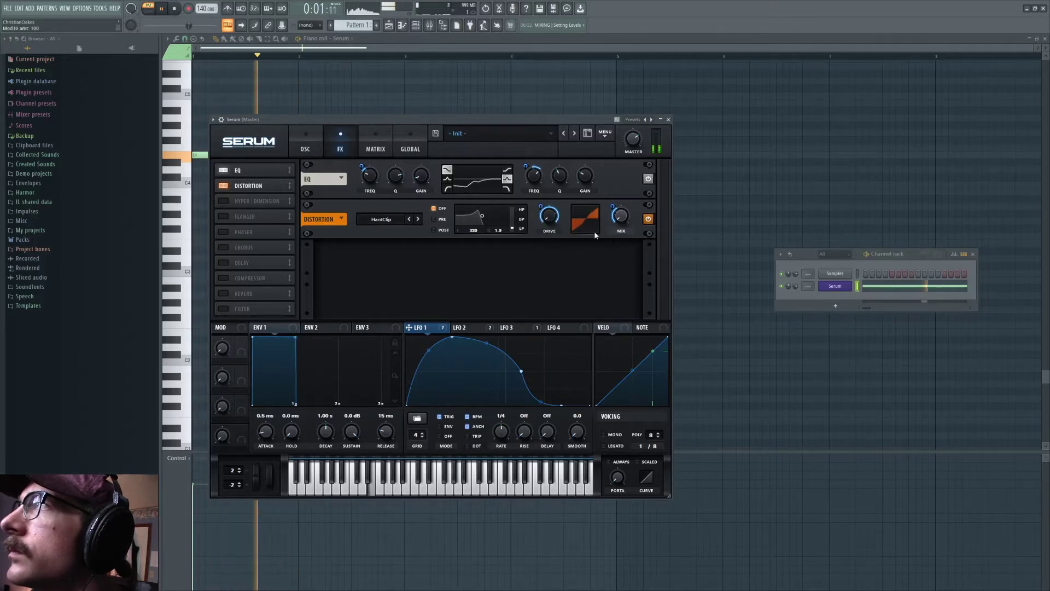
# Change the EQ's low band to a high-pass with reduced Q and an LFO 1 frequency amount of 15, and adjust the high-band gain.
pyautogui.moveTo(398, 171)
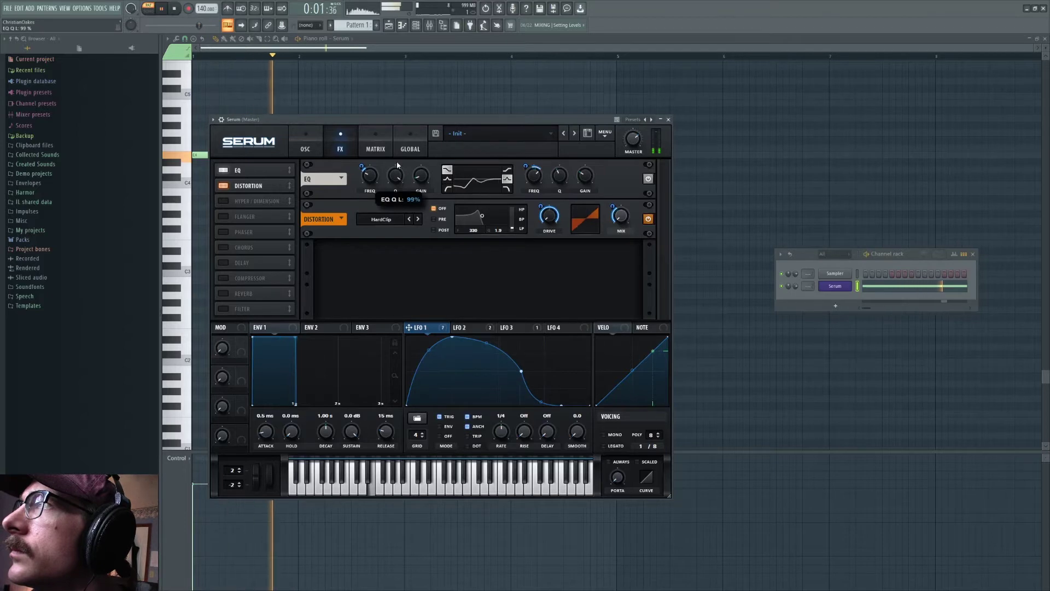
pyautogui.moveTo(399, 171); pyautogui.dragTo(396, 198)
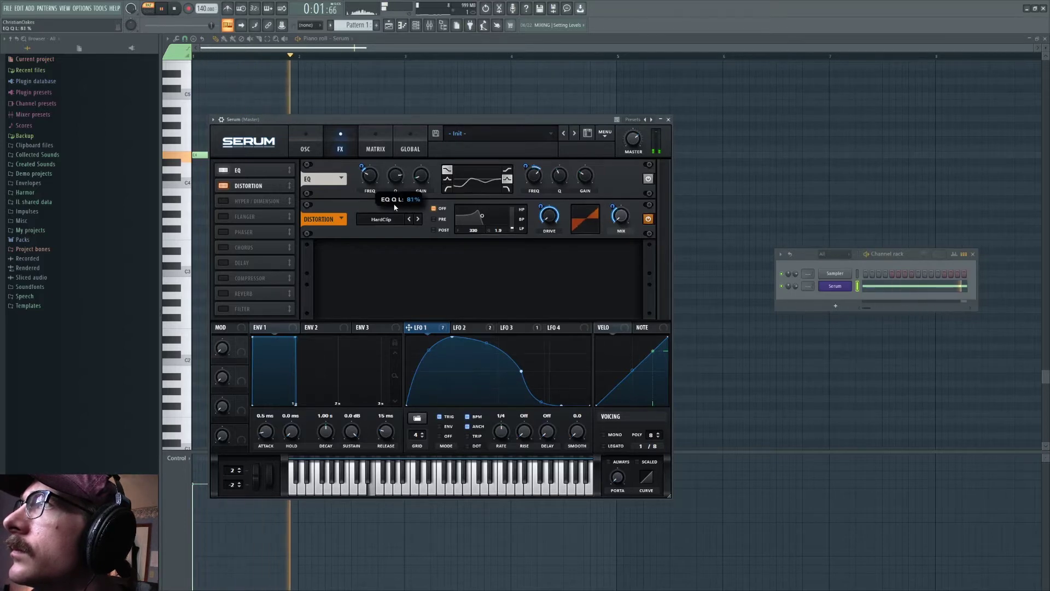
pyautogui.click(447, 189)
pyautogui.moveTo(399, 182); pyautogui.dragTo(398, 212)
pyautogui.moveTo(360, 167); pyautogui.dragTo(365, 172)
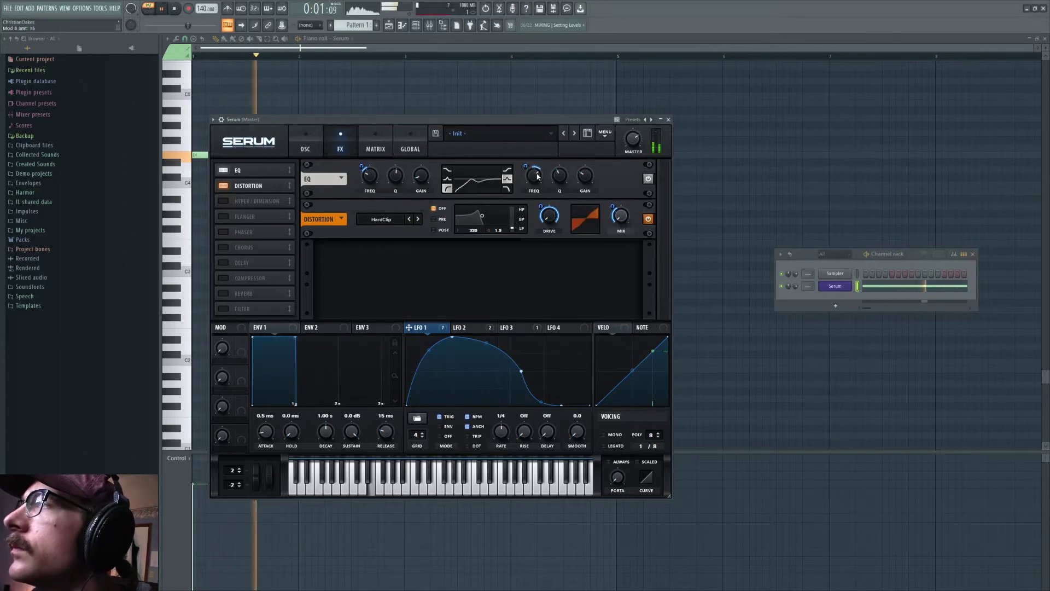
pyautogui.moveTo(586, 178); pyautogui.dragTo(563, 176)
pyautogui.press('space')
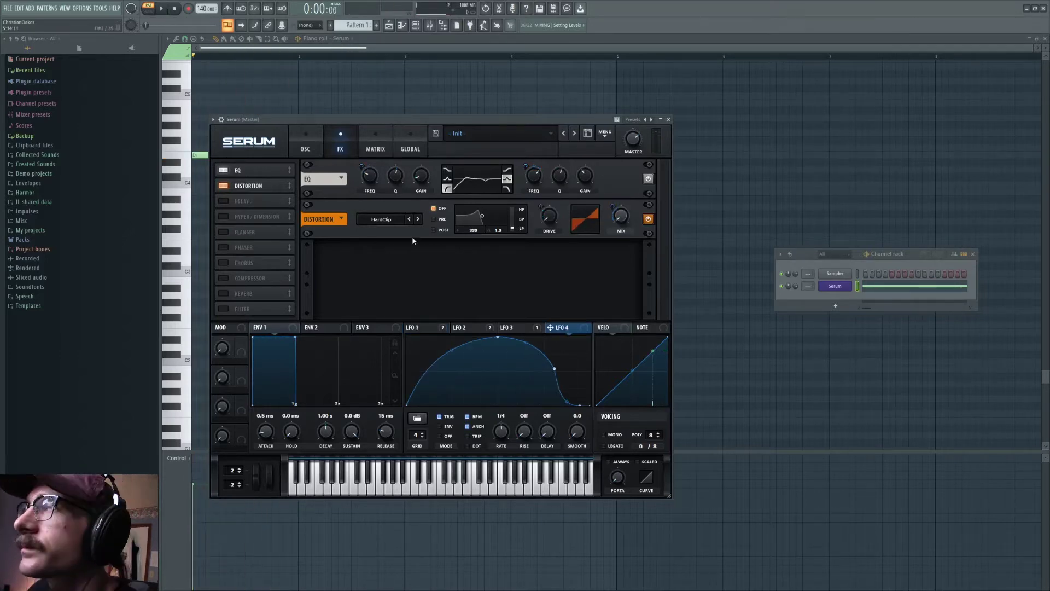
# Enable the delay after the distortion, remove the LFO modulation from its mix, and set the mix to 50%.
pyautogui.click(223, 201)
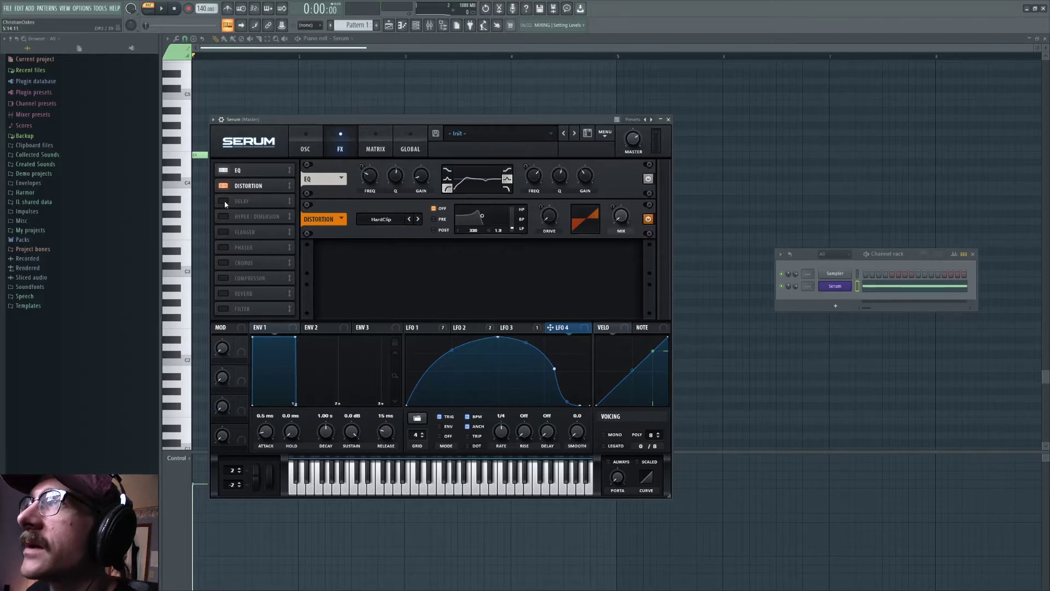
pyautogui.click(430, 329)
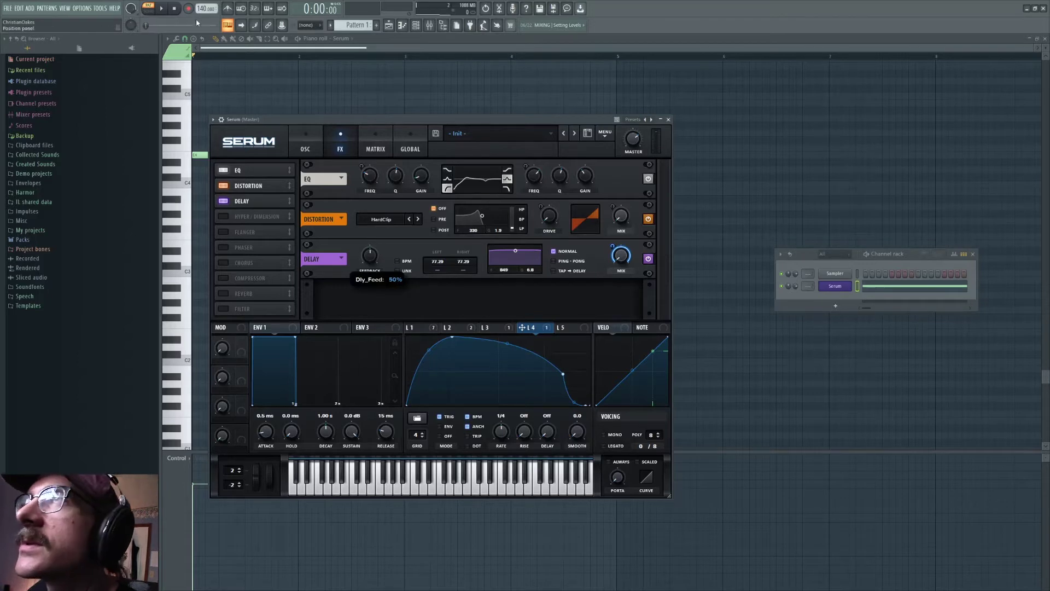
pyautogui.click(164, 8)
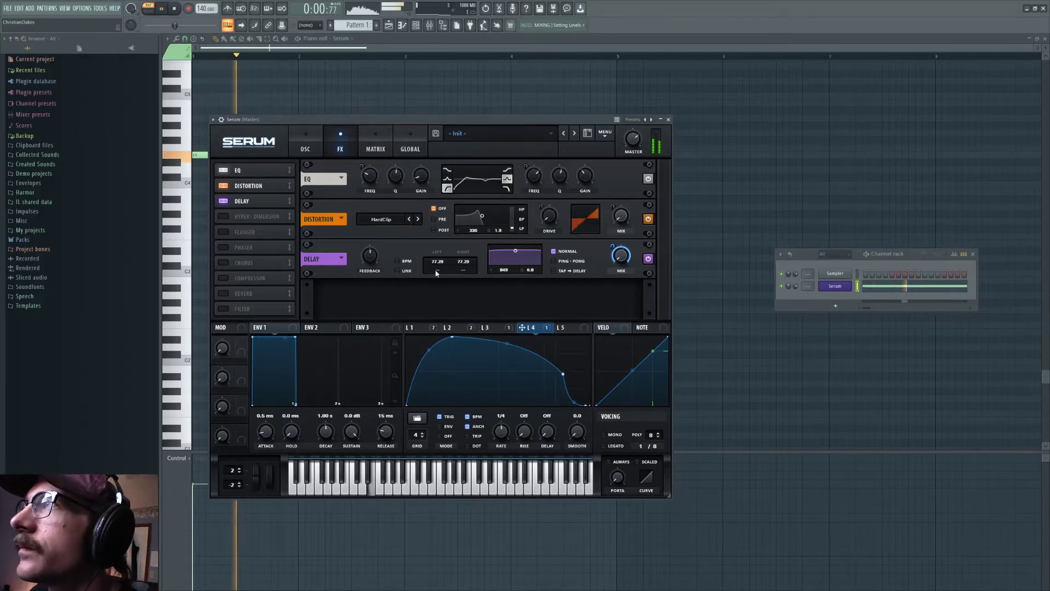
pyautogui.rightClick(626, 254)
pyautogui.click(673, 291)
pyautogui.moveTo(627, 252); pyautogui.dragTo(631, 231)
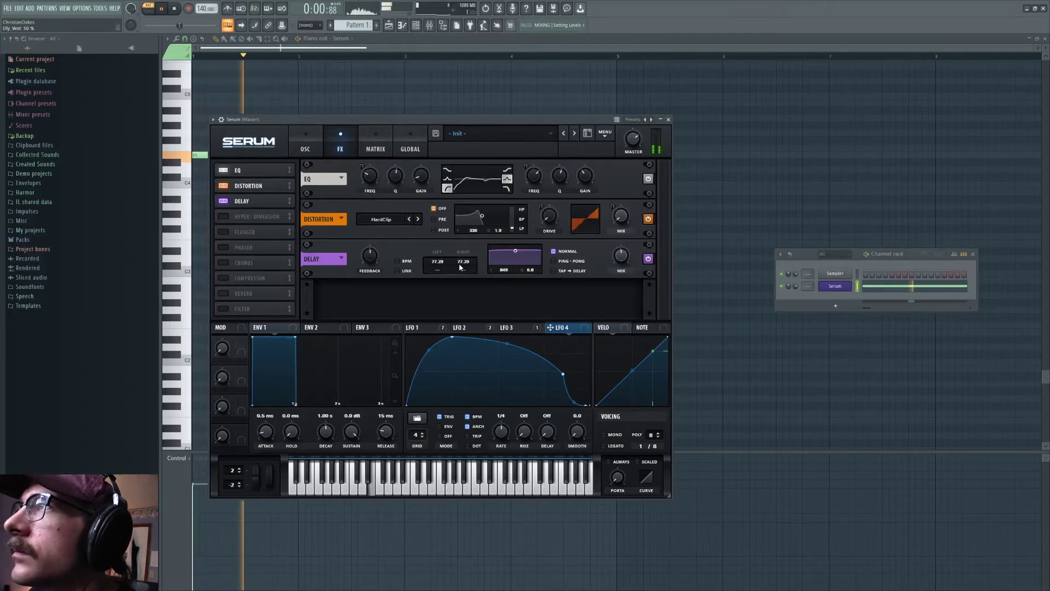
# Shorten the linked left and right delay times to about 60 ms and lower the delay feedback while auditioning.
pyautogui.click(405, 271)
pyautogui.press('space')
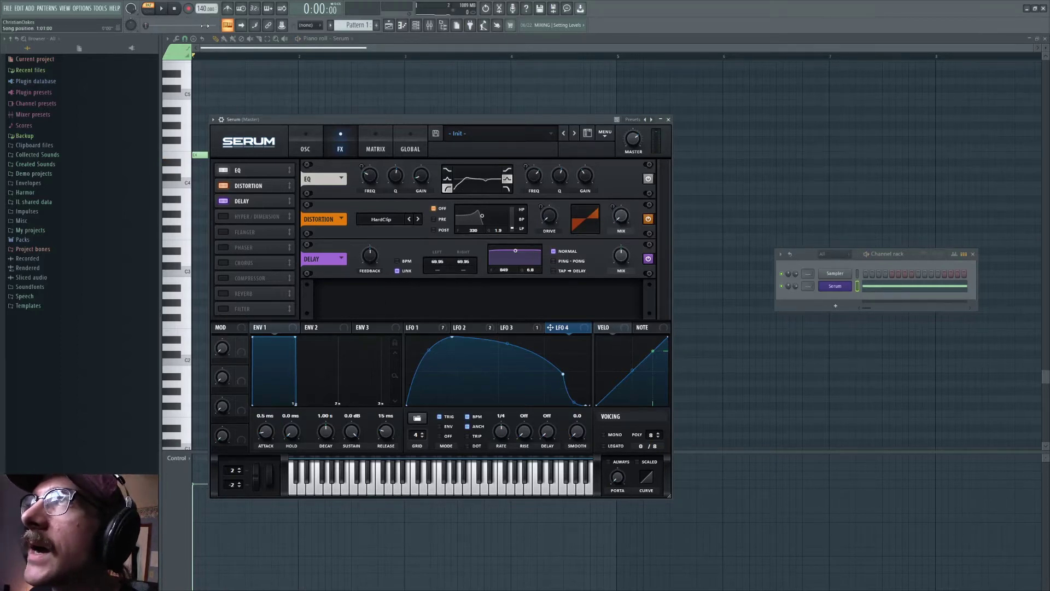
pyautogui.click(163, 10)
pyautogui.scroll(-5, 443, 263)
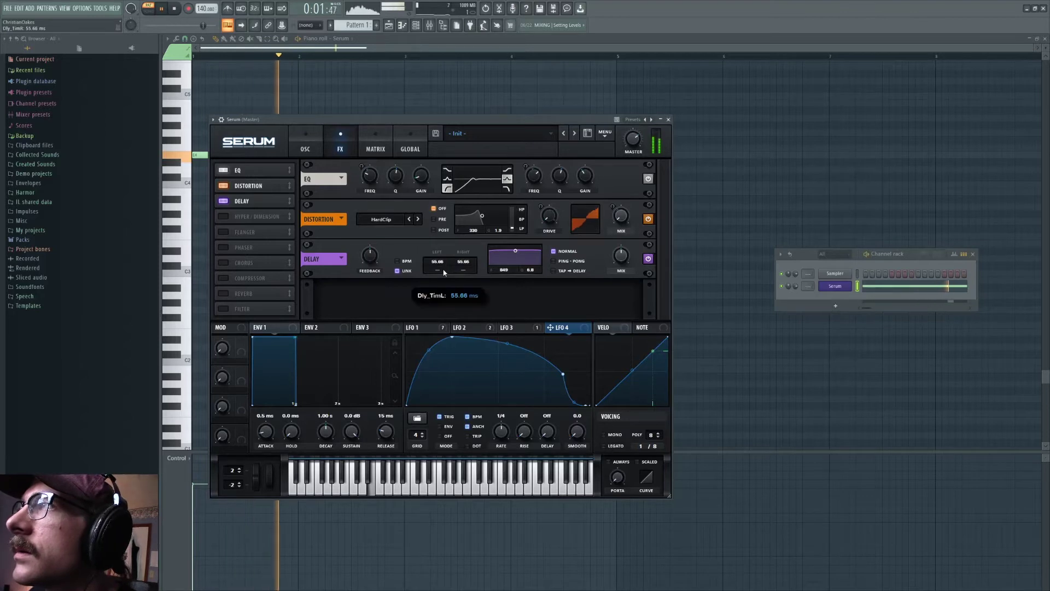
pyautogui.scroll(2, 446, 265)
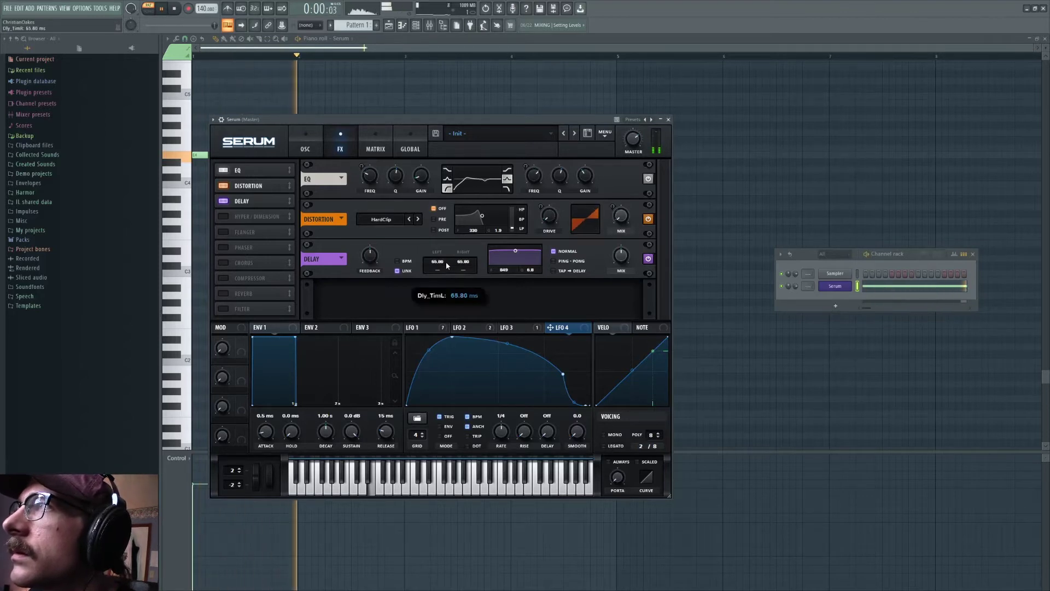
pyautogui.moveTo(369, 279)
pyautogui.moveTo(369, 279); pyautogui.dragTo(365, 322)
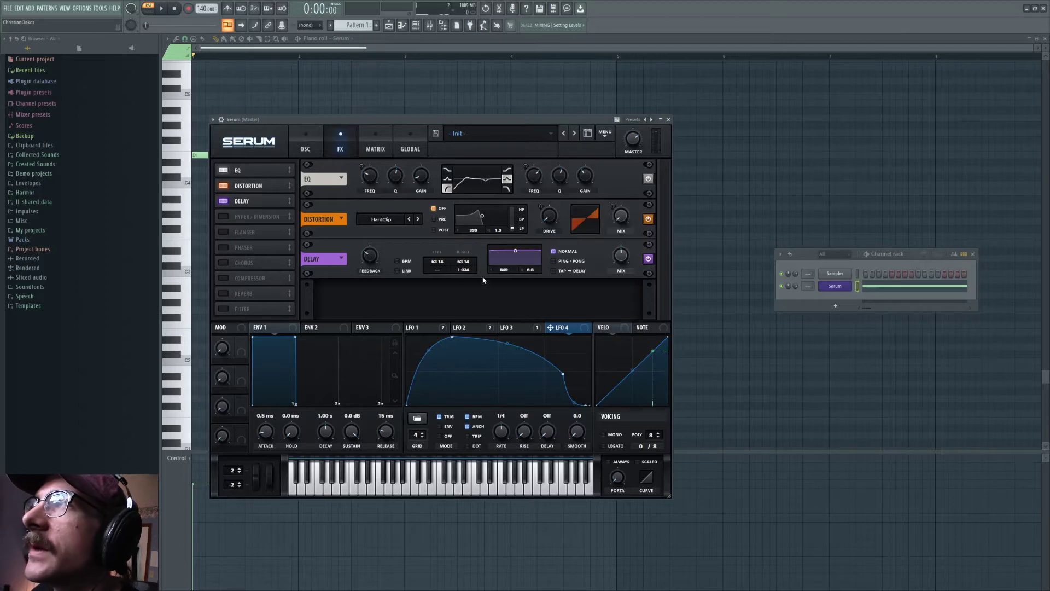
# Set the delay mix to 0% and modulate it with LFO 4 at an amount of about 31.
pyautogui.click(162, 8)
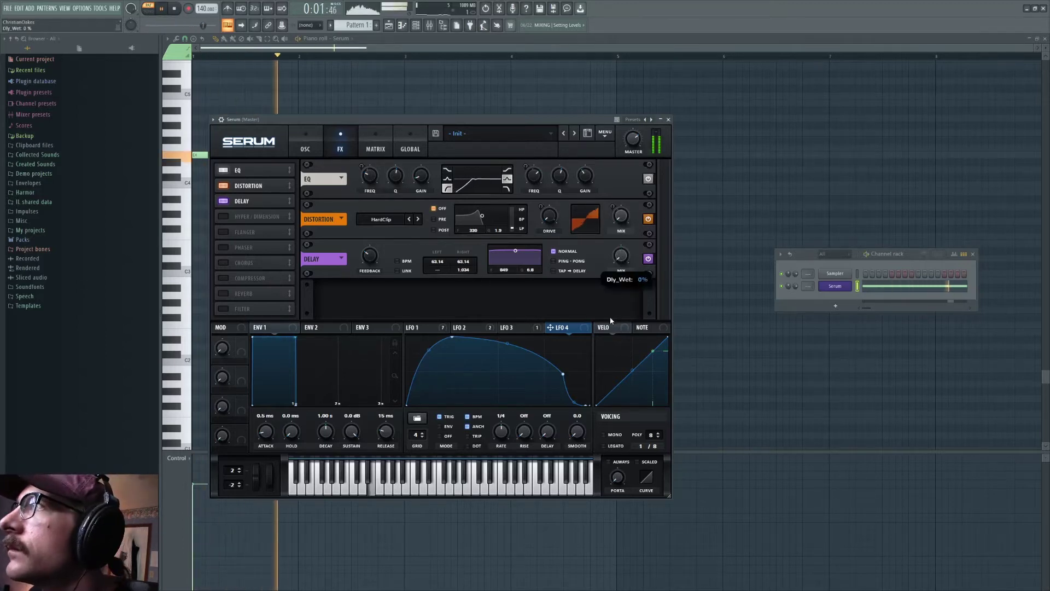
pyautogui.click(166, 9)
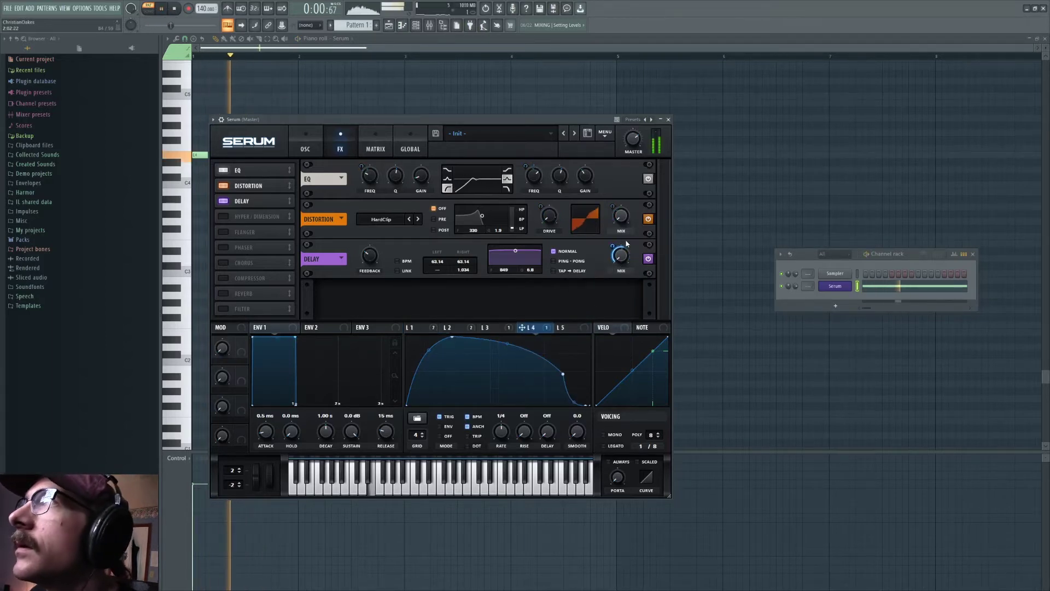
pyautogui.moveTo(616, 262)
pyautogui.moveTo(616, 262); pyautogui.dragTo(613, 285)
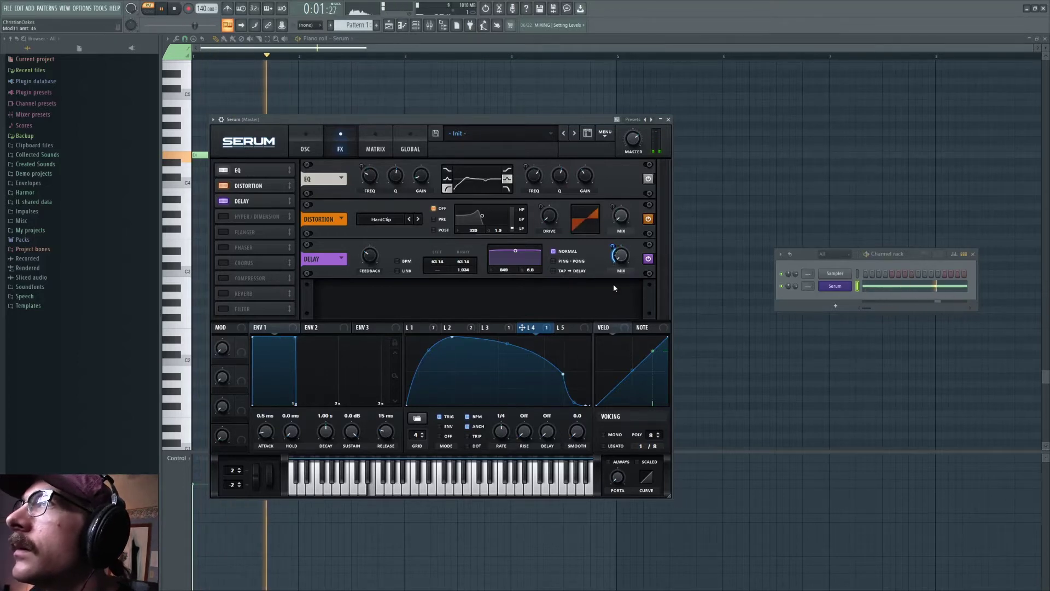
# Enable a Plate reverb after the delay, leave Hyper/Dimension switched off, and remove all modulators from the reverb mix.
pyautogui.click(225, 217)
pyautogui.click(419, 327)
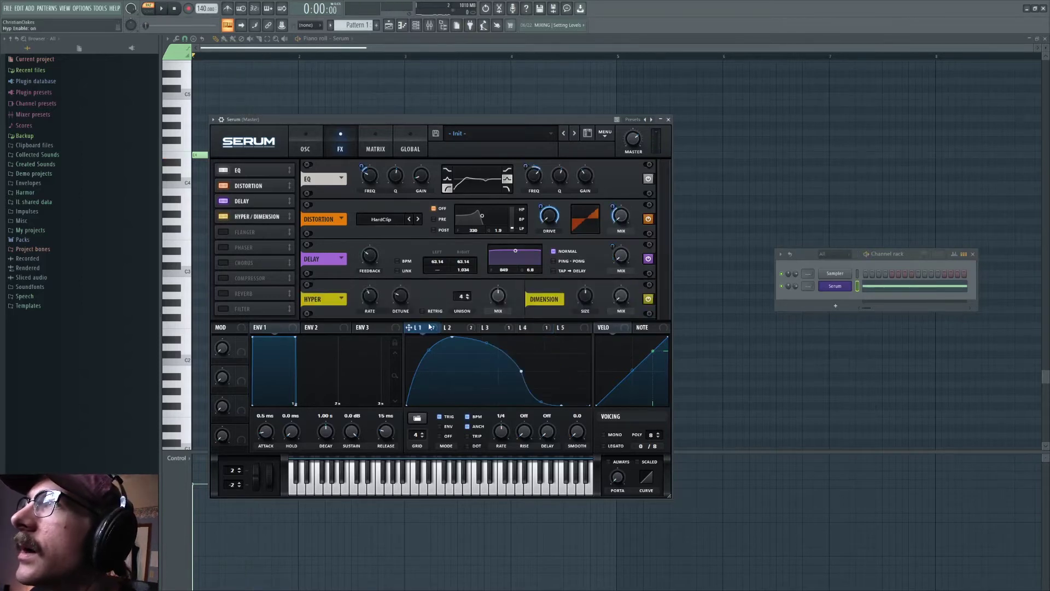
pyautogui.click(221, 296)
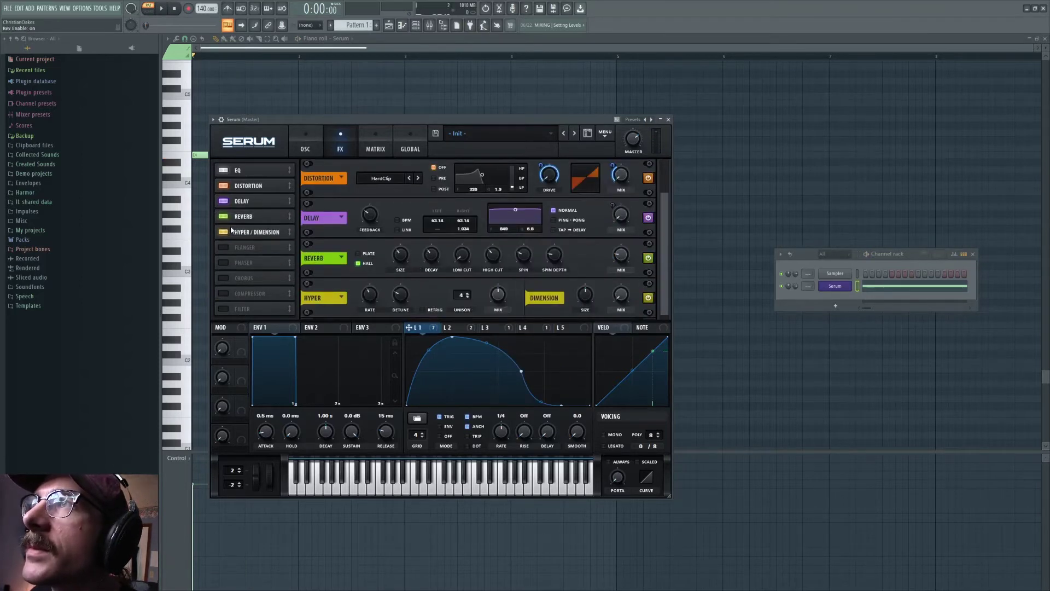
pyautogui.click(234, 232)
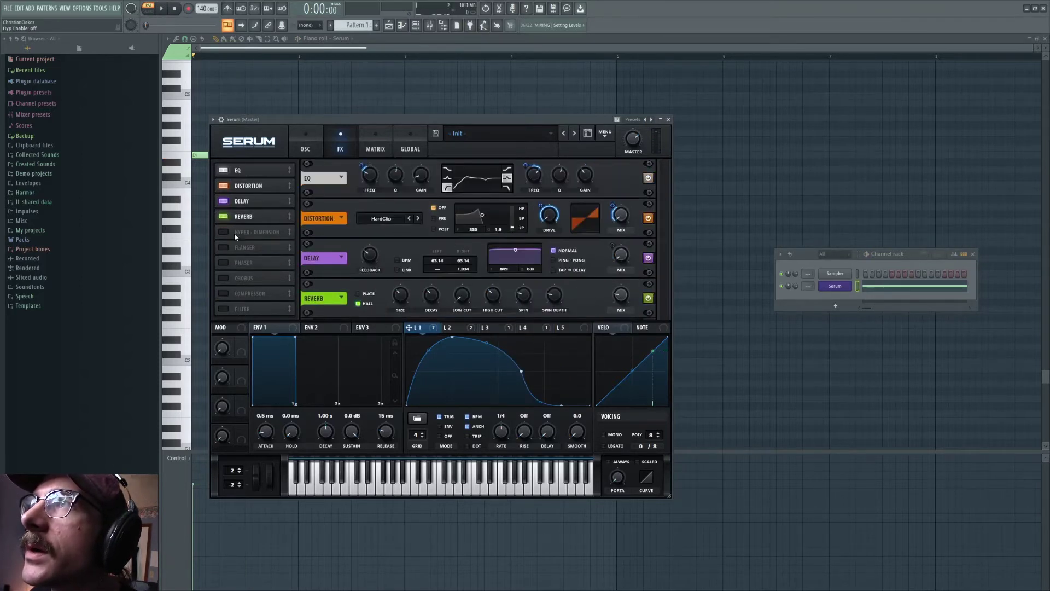
pyautogui.rightClick(627, 295)
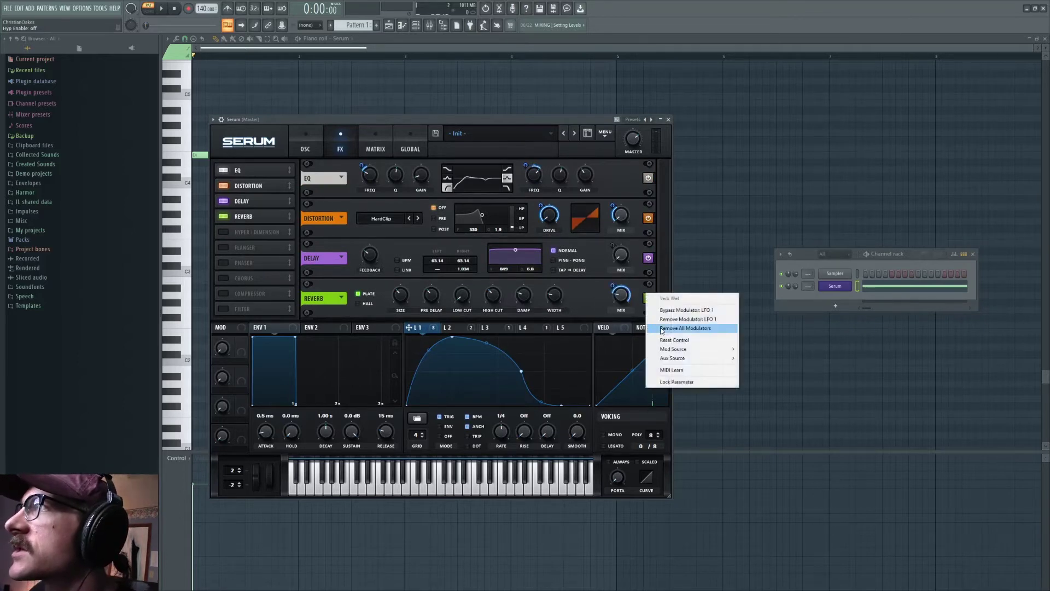
pyautogui.click(678, 326)
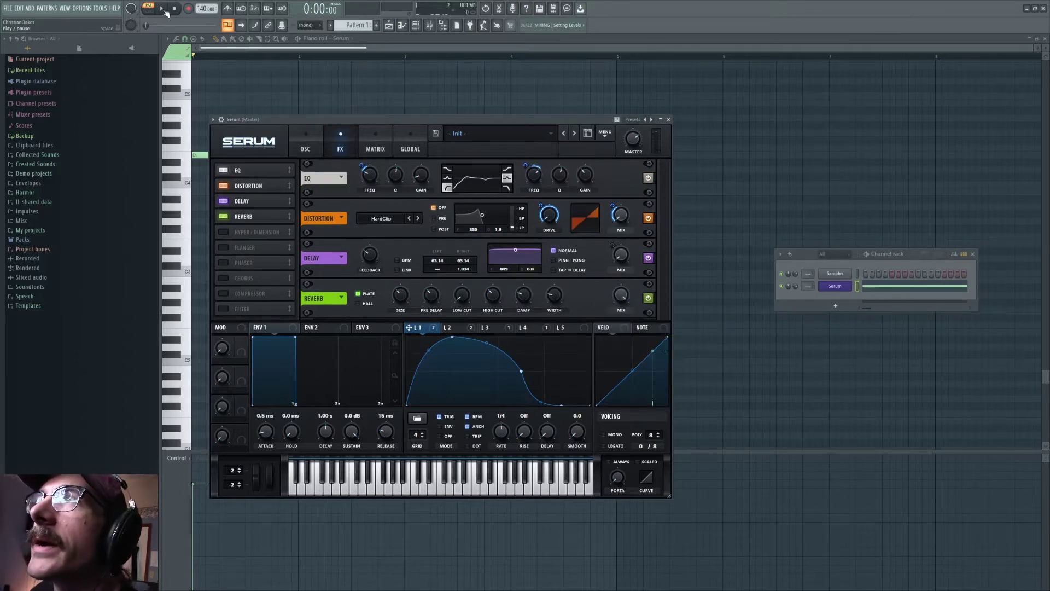
# Set the reverb to about 15% size, a short pre-delay, 15% high cut, 100% damp and 69% width, adjusting the low cut.
pyautogui.moveTo(401, 296); pyautogui.dragTo(401, 375)
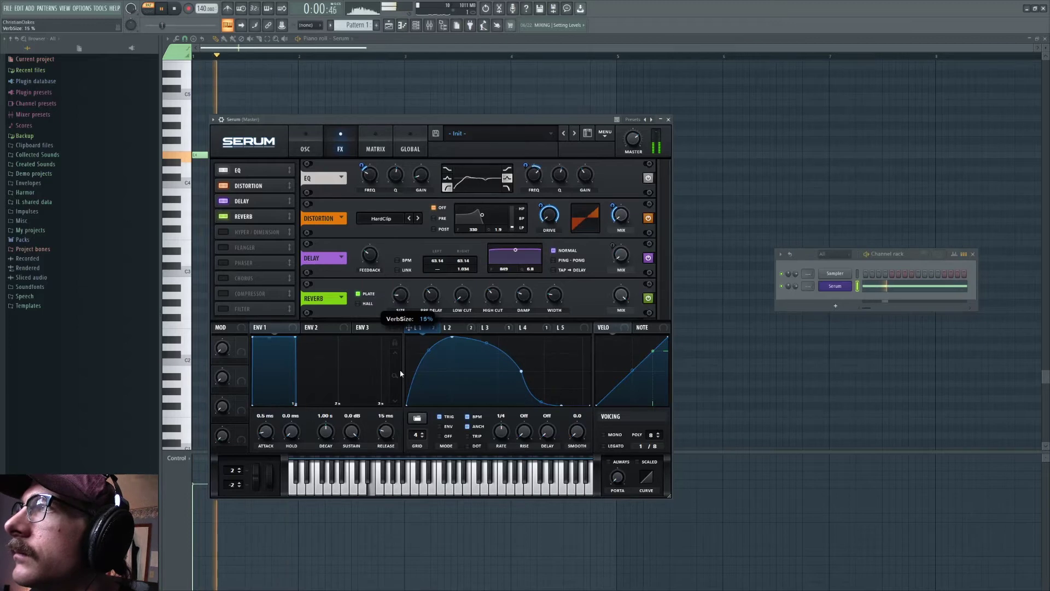
pyautogui.moveTo(433, 299); pyautogui.dragTo(435, 330)
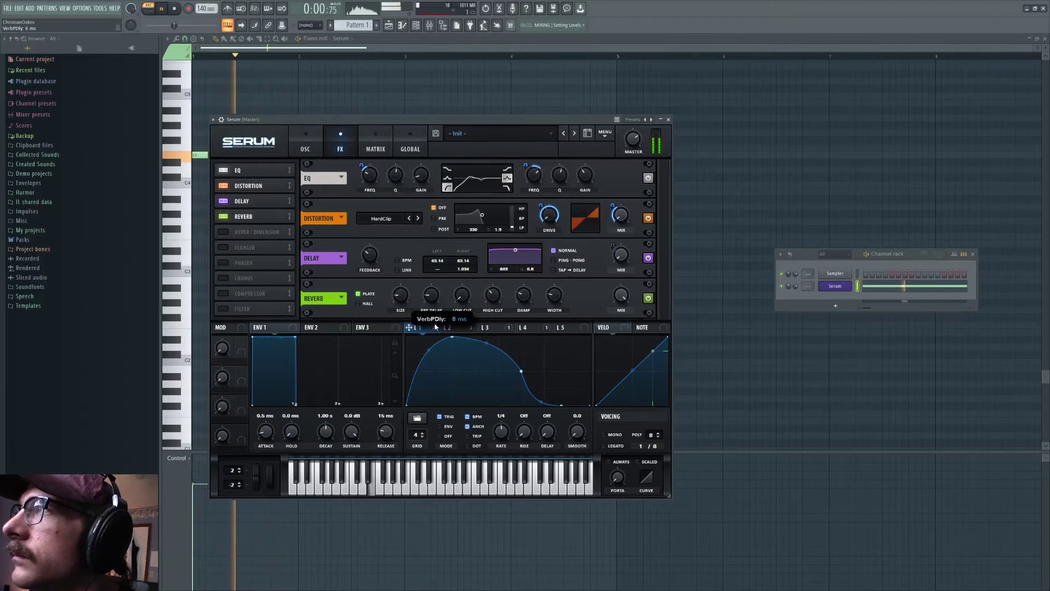
pyautogui.moveTo(463, 296); pyautogui.dragTo(491, 331)
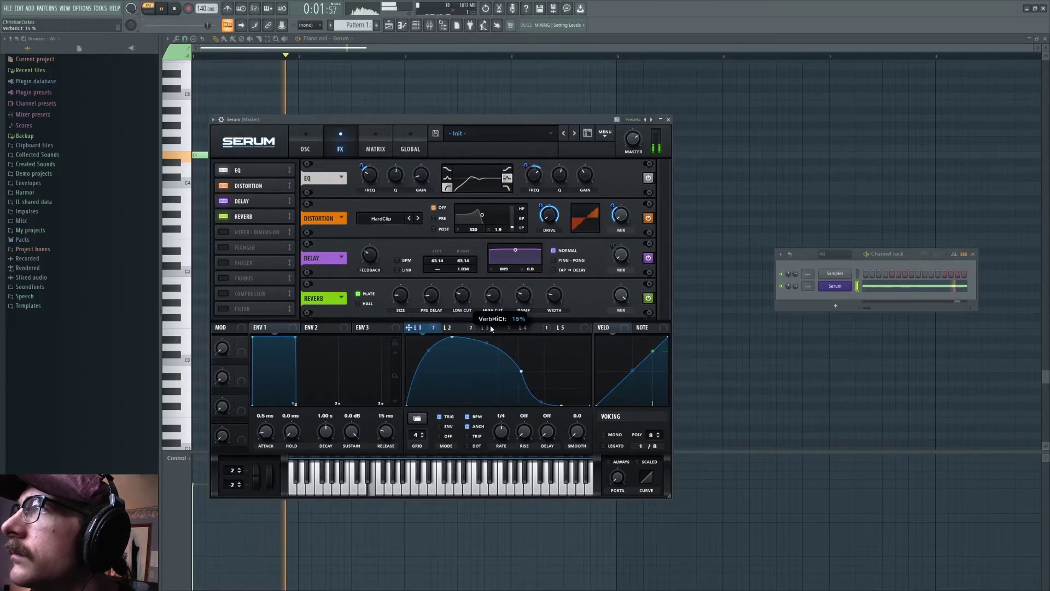
pyautogui.moveTo(527, 298); pyautogui.dragTo(556, 223)
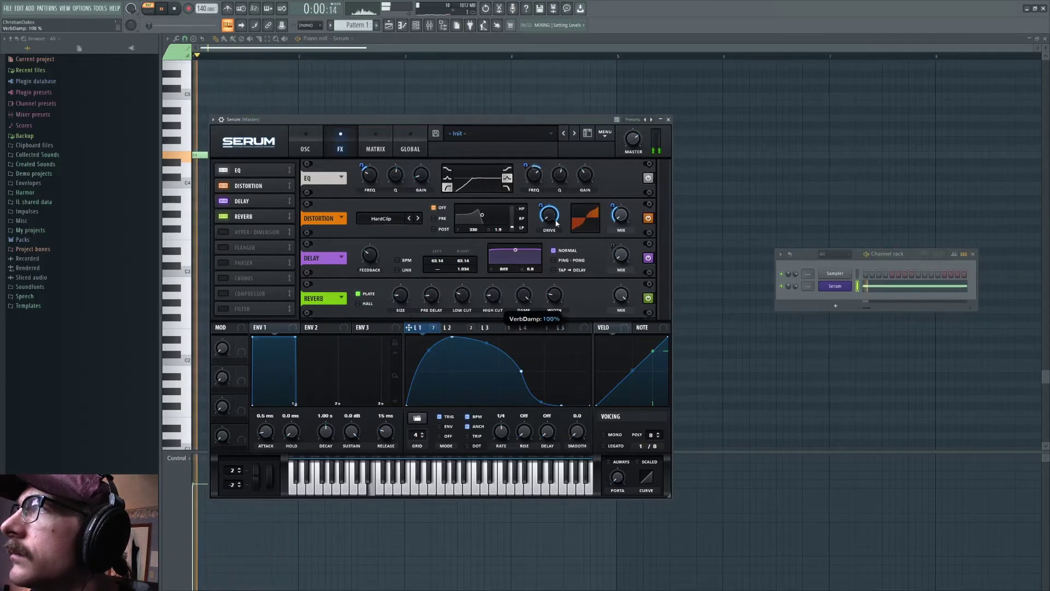
pyautogui.moveTo(555, 293); pyautogui.dragTo(573, 264)
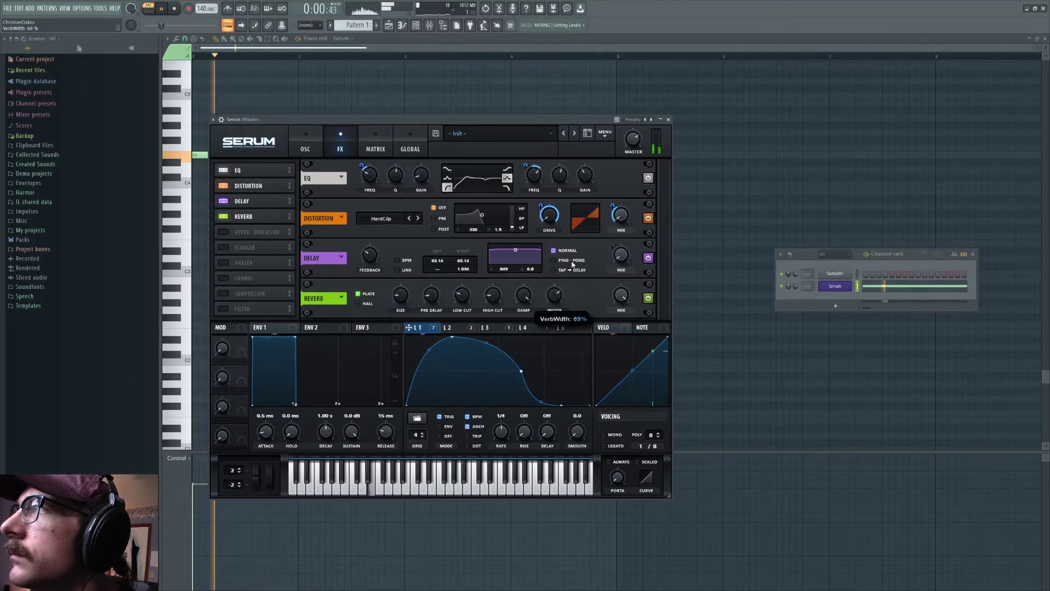
# Set the reverb mix to 0% and modulate it with LFO 4, reducing the modulation amount by ear.
pyautogui.moveTo(621, 295); pyautogui.dragTo(615, 389)
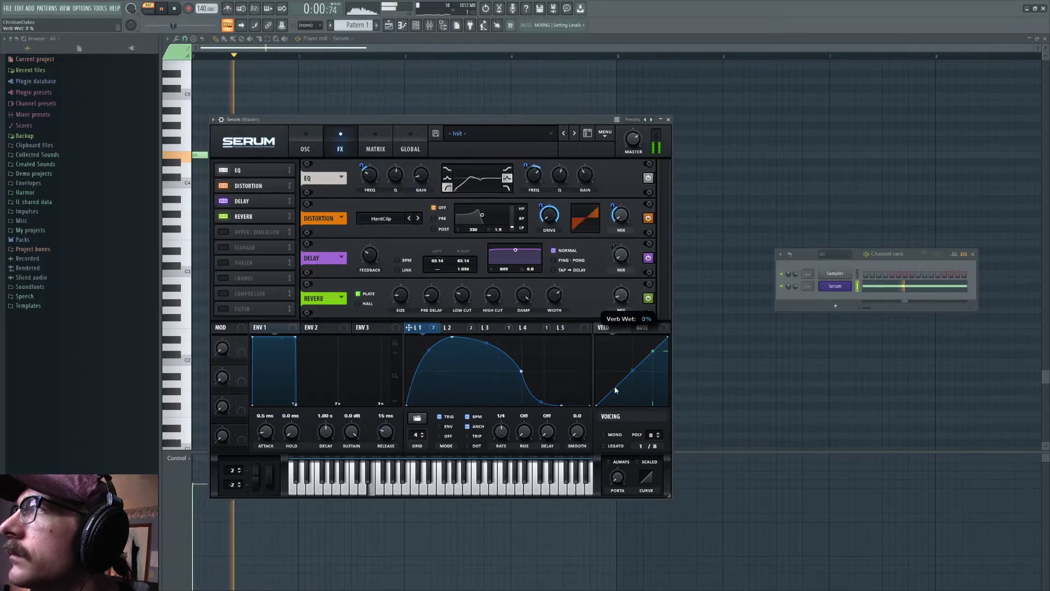
pyautogui.click(528, 328)
pyautogui.moveTo(523, 327); pyautogui.dragTo(620, 294)
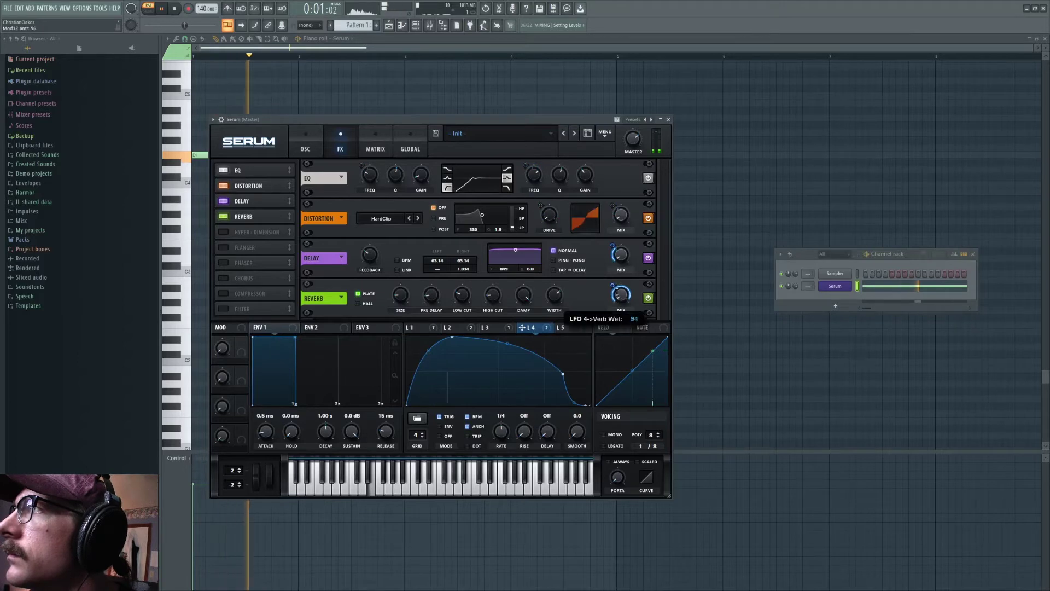
pyautogui.moveTo(615, 286); pyautogui.dragTo(622, 284)
pyautogui.press('space')
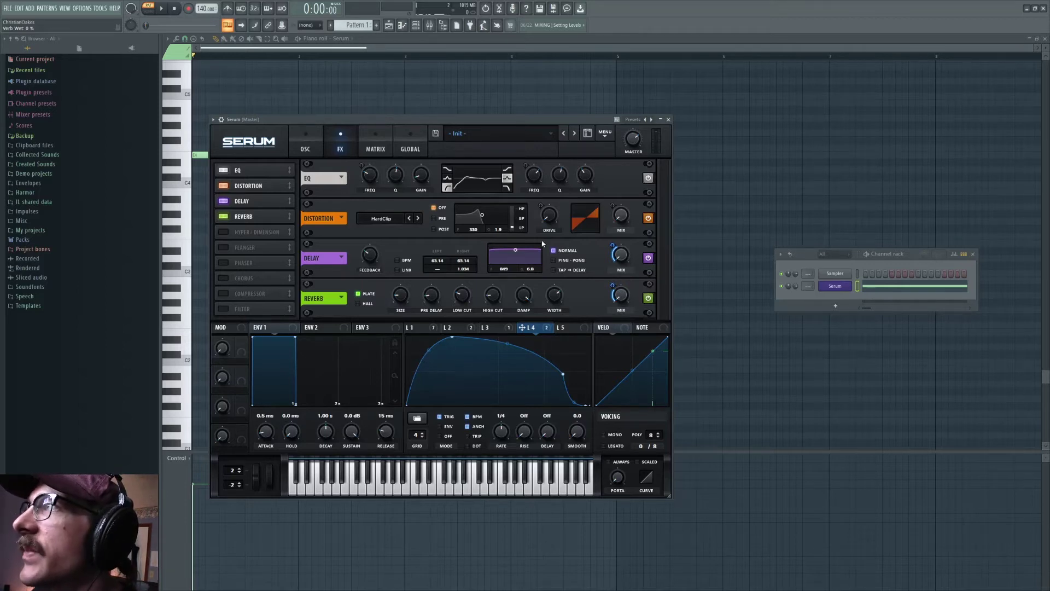
# Play the pattern and fine-tune the LFO 4 amounts to 50 on the reverb mix and 30 on the delay mix.
pyautogui.click(163, 9)
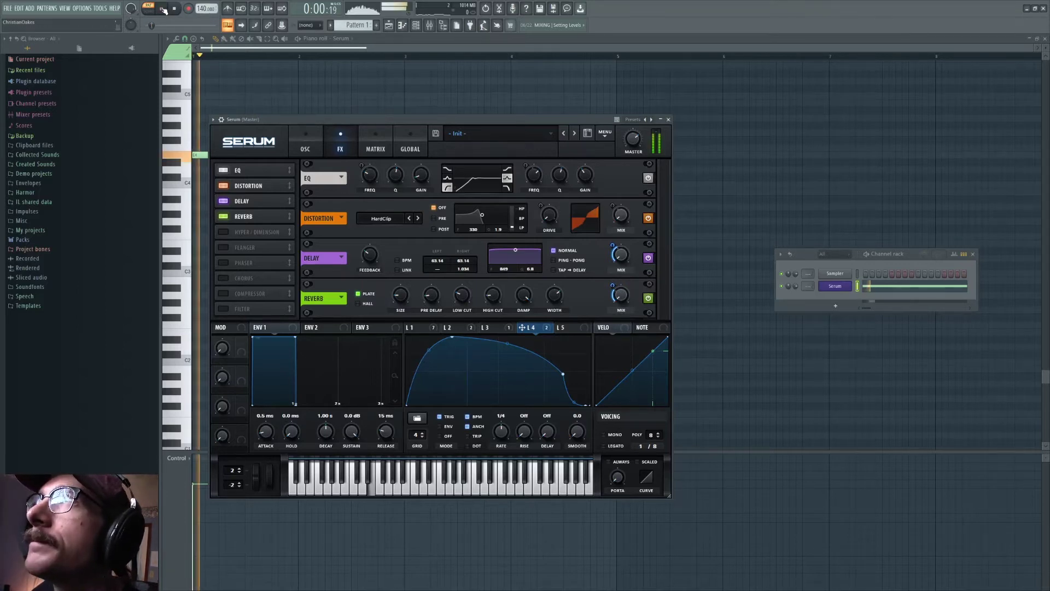
pyautogui.moveTo(620, 296)
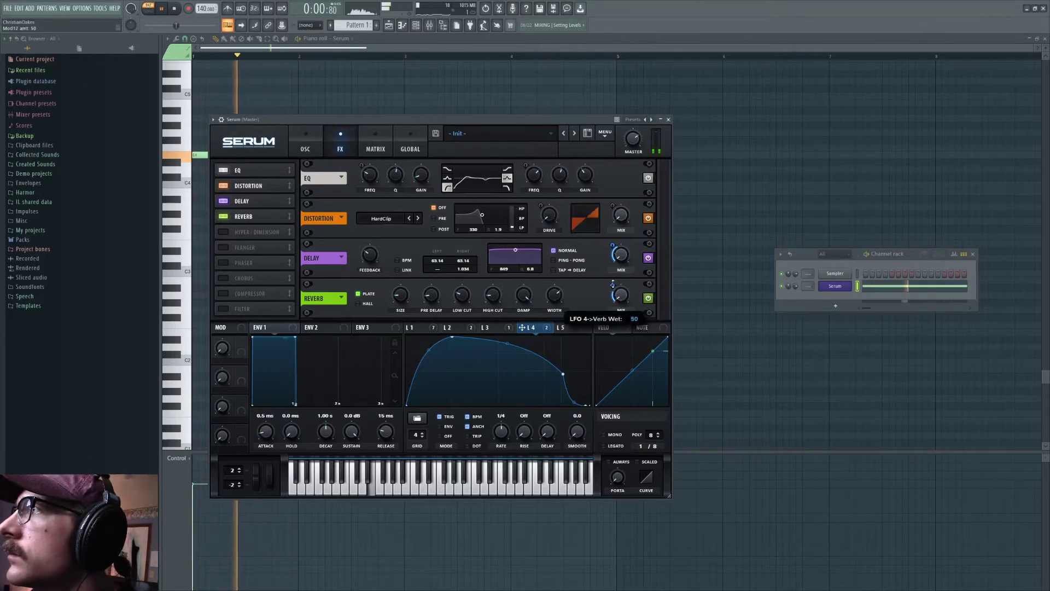
pyautogui.moveTo(621, 264)
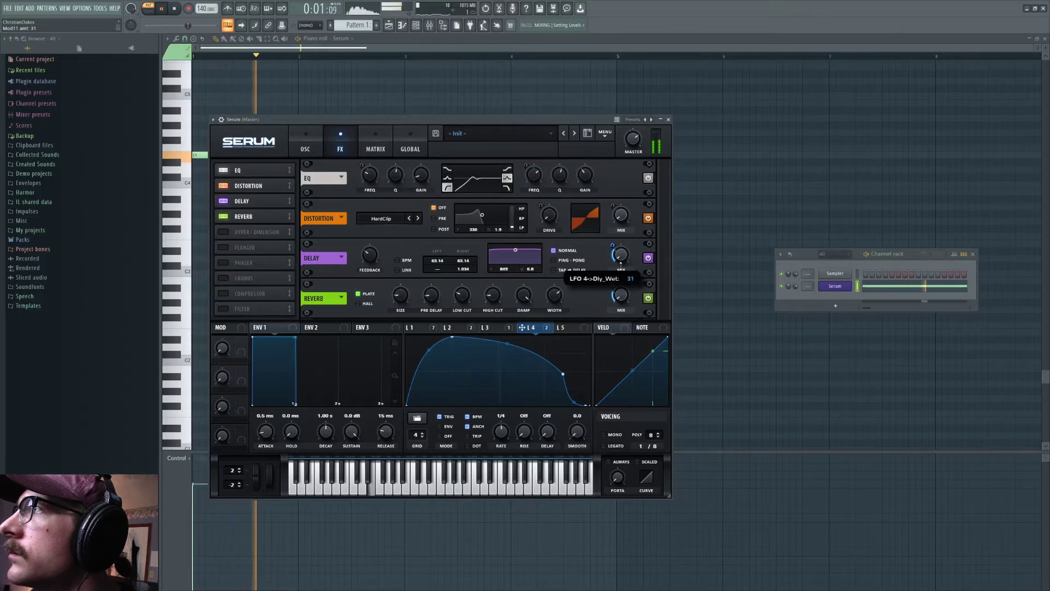
pyautogui.press('space')
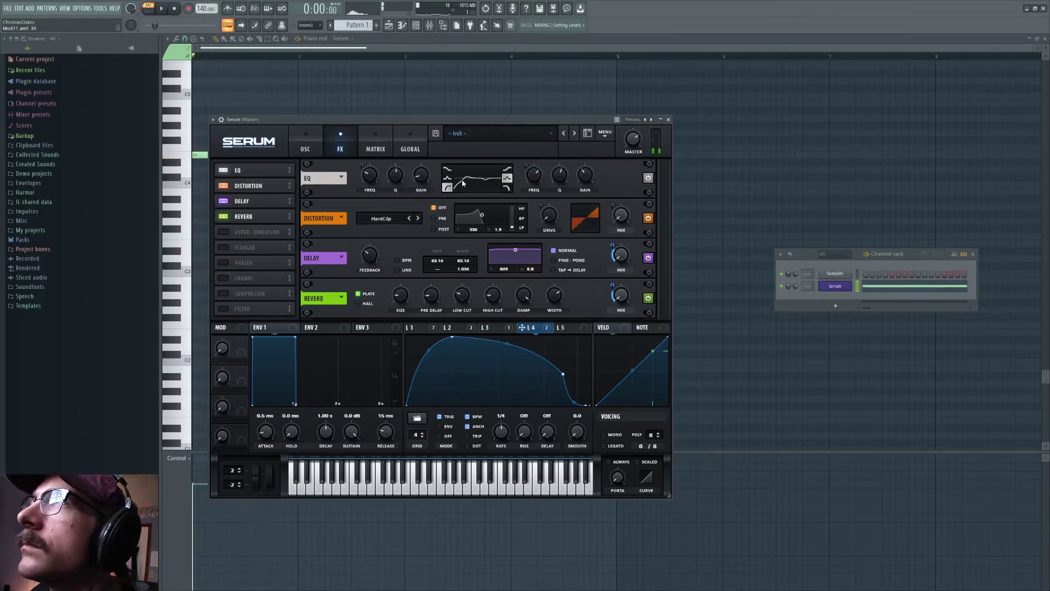
# Enable a multiband Compressor, adjust its gain to about 1.9 dB during playback, and place it directly after the reverb.
pyautogui.click(224, 294)
pyautogui.click(526, 310)
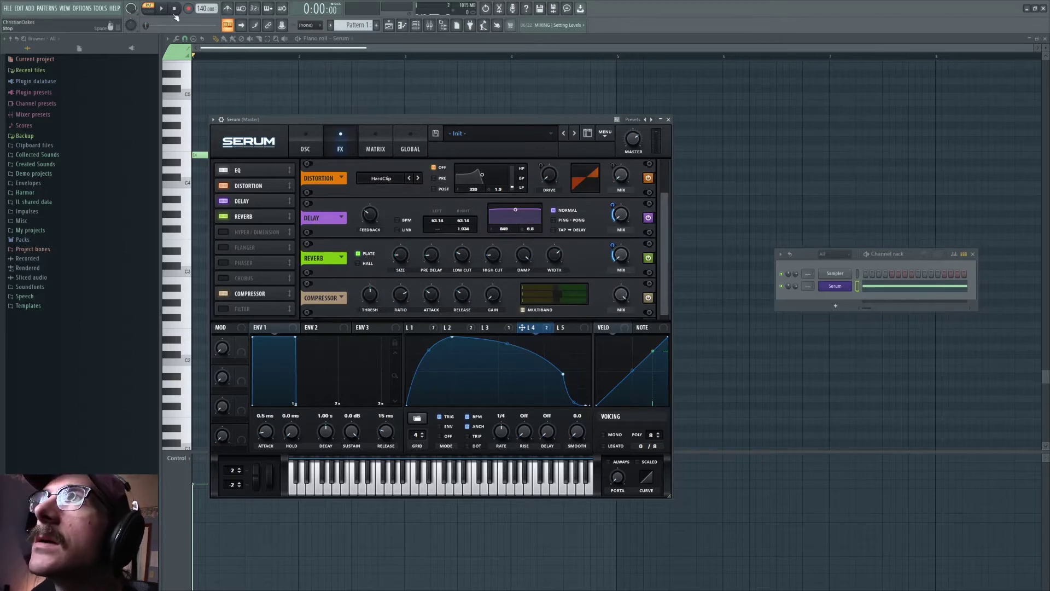
pyautogui.click(162, 9)
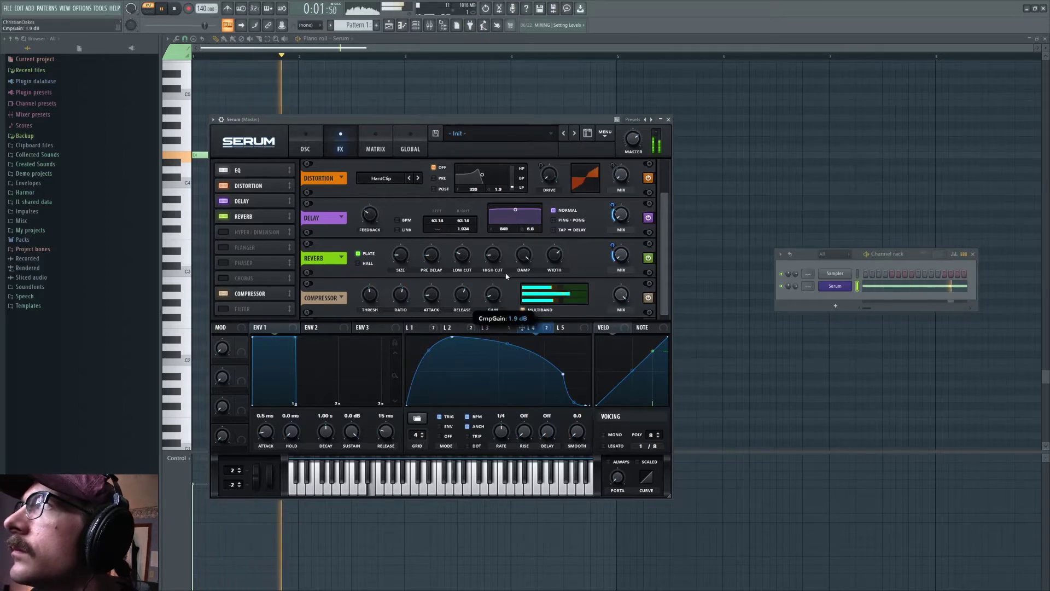
pyautogui.click(175, 9)
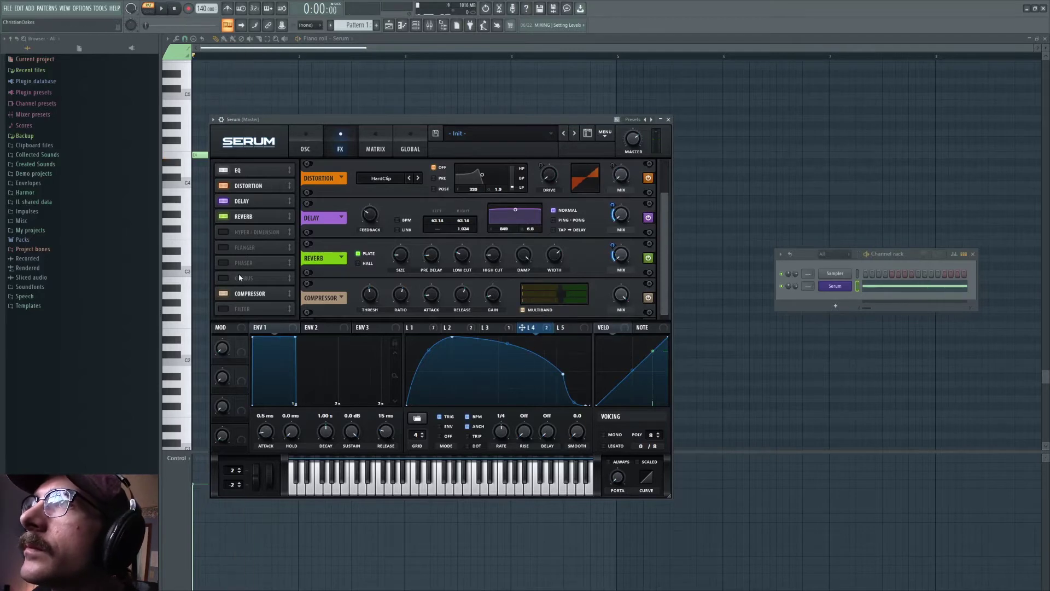
pyautogui.moveTo(260, 253); pyautogui.dragTo(220, 256)
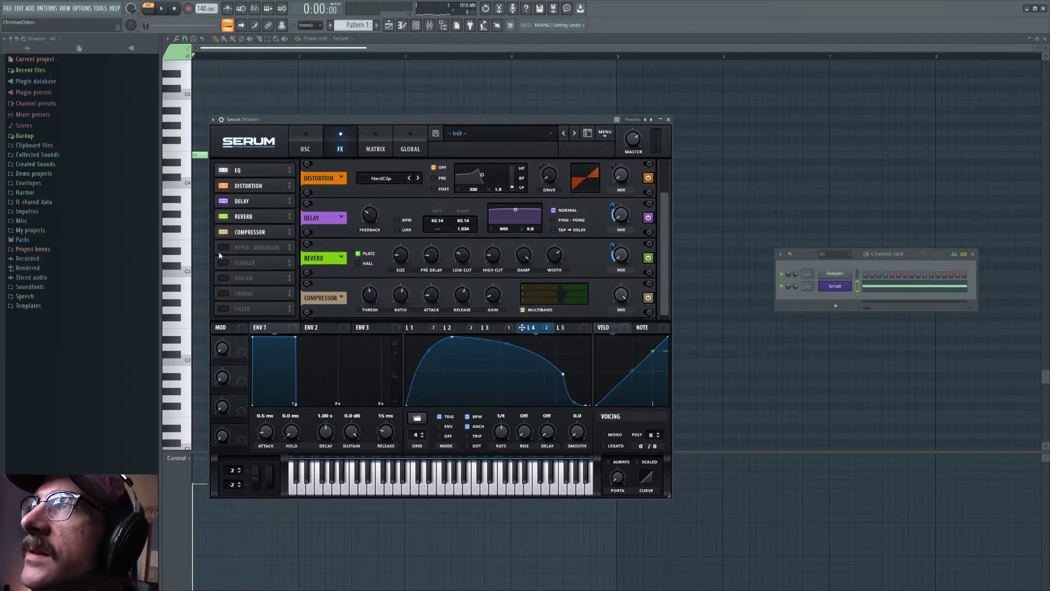
# Enable the FX filter after the compressor, choose the Phs 36- flanger-type filter and reduce its mix.
pyautogui.click(223, 308)
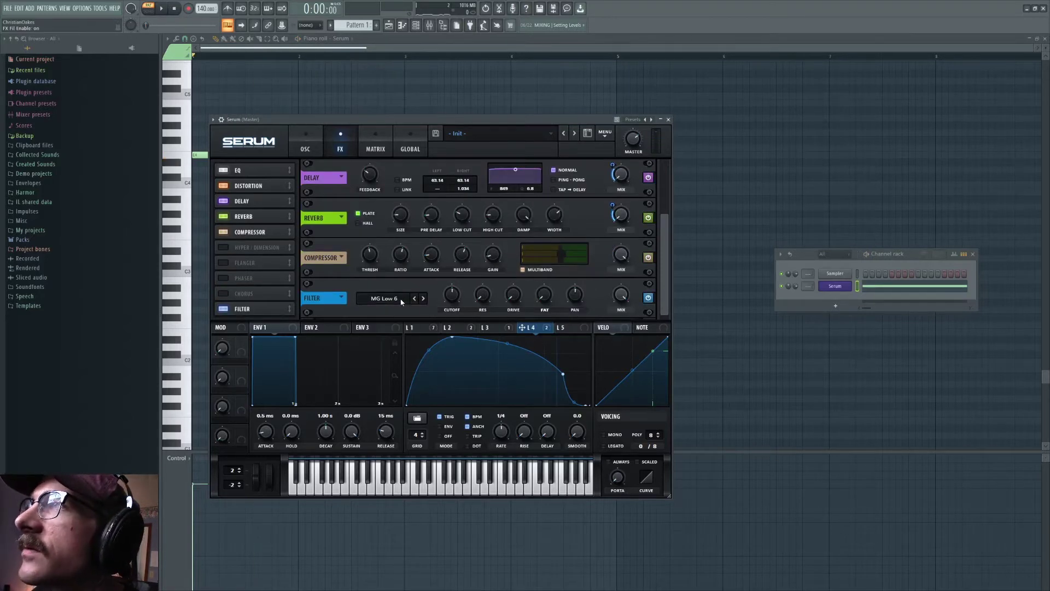
pyautogui.click(305, 141)
pyautogui.click(341, 139)
pyautogui.click(373, 141)
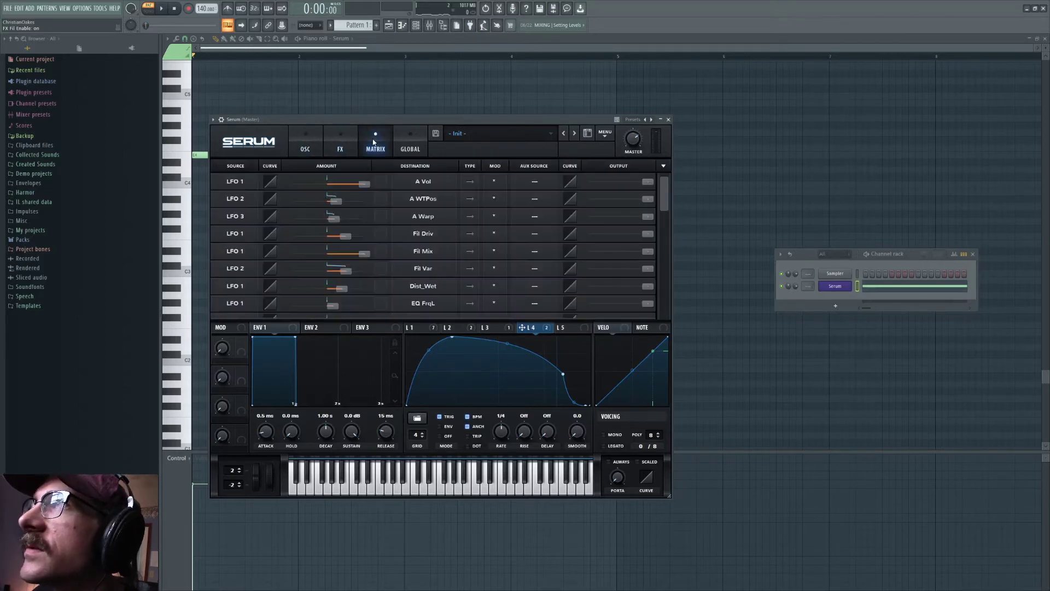
pyautogui.click(342, 142)
pyautogui.click(383, 298)
pyautogui.moveTo(390, 328)
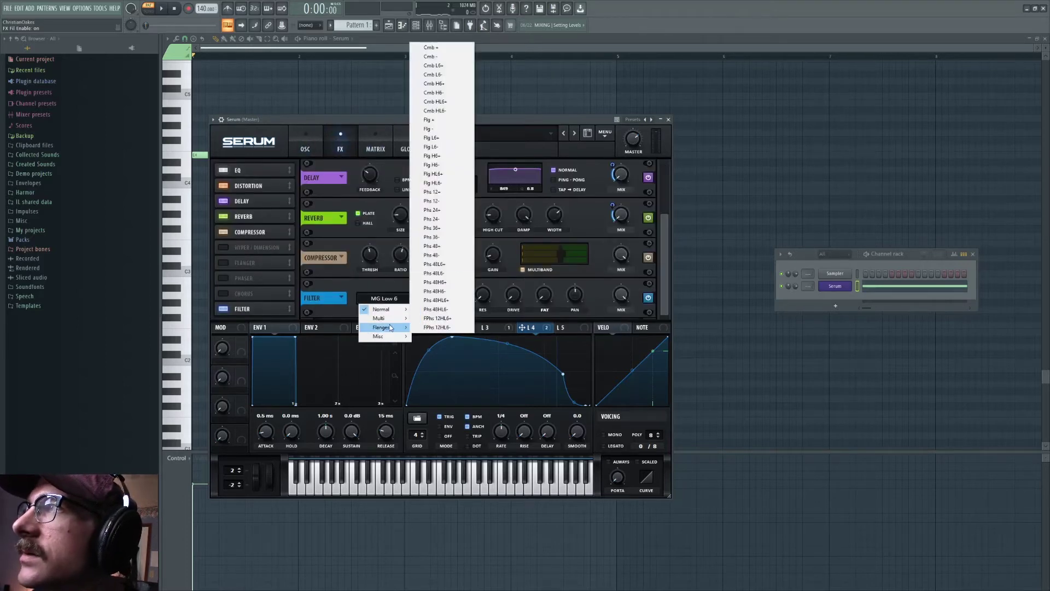
pyautogui.click(447, 238)
pyautogui.moveTo(492, 289)
pyautogui.mouseDown()
pyautogui.moveTo(497, 277)
pyautogui.moveTo(498, 287)
pyautogui.mouseUp()
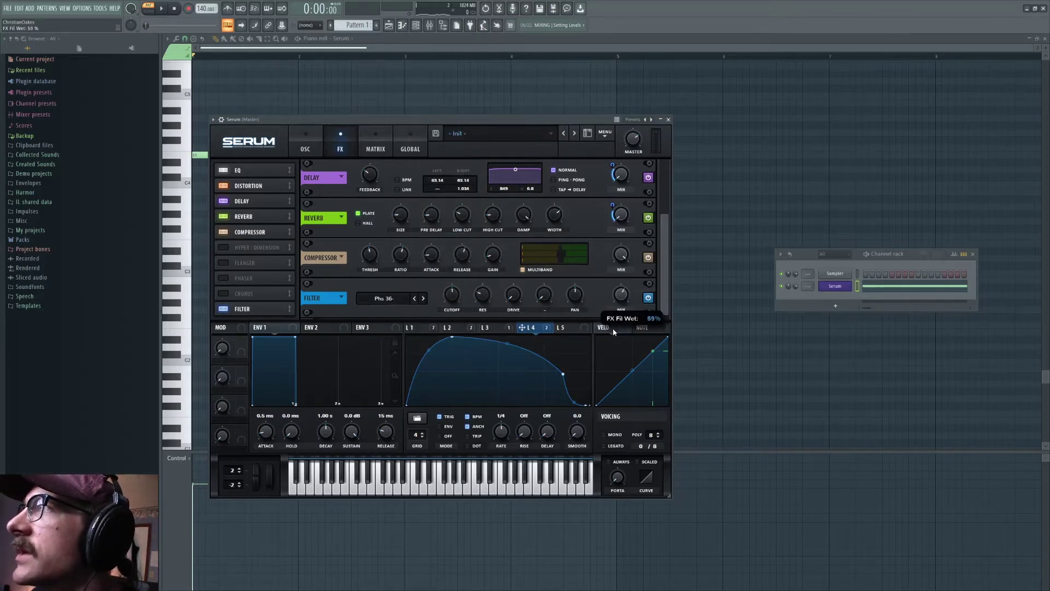
# Modulate the FX filter's cutoff with LFO 2 and tune the cutoff and modulation amount by ear during playback.
pyautogui.click(486, 327)
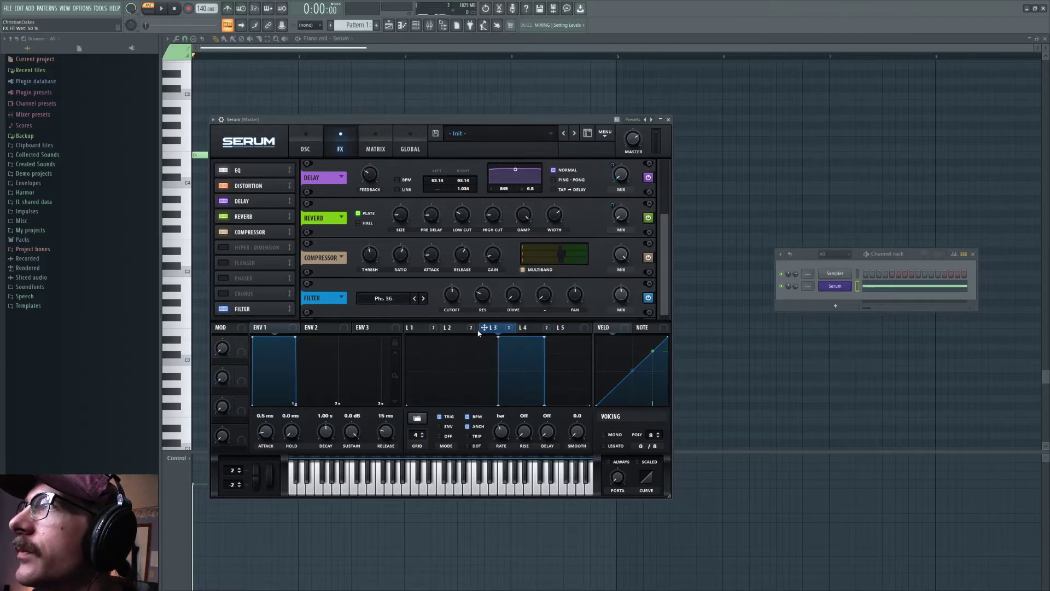
pyautogui.click(464, 329)
pyautogui.moveTo(449, 298); pyautogui.dragTo(445, 285)
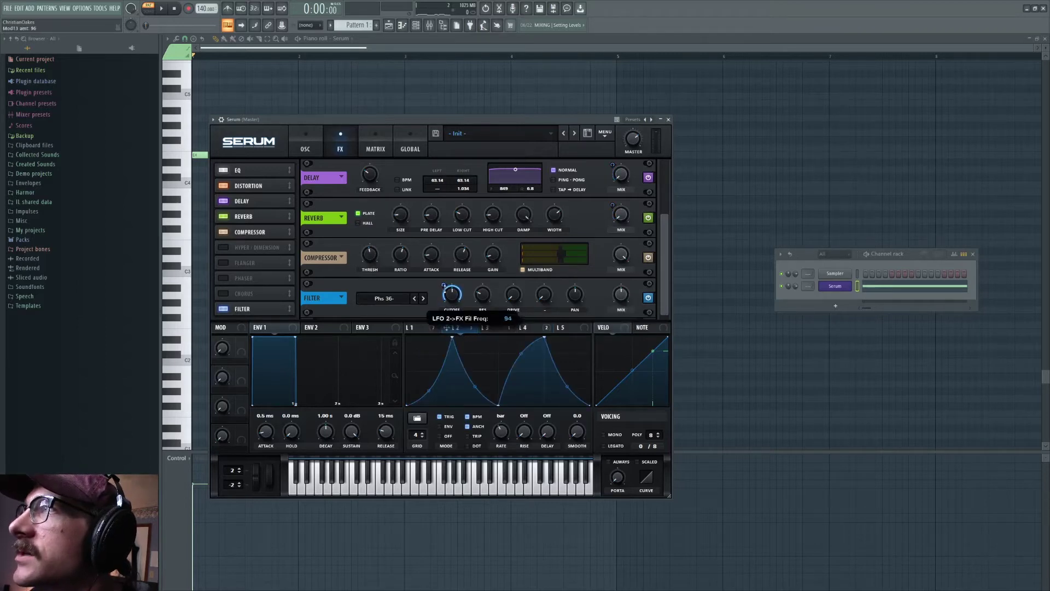
pyautogui.press('space')
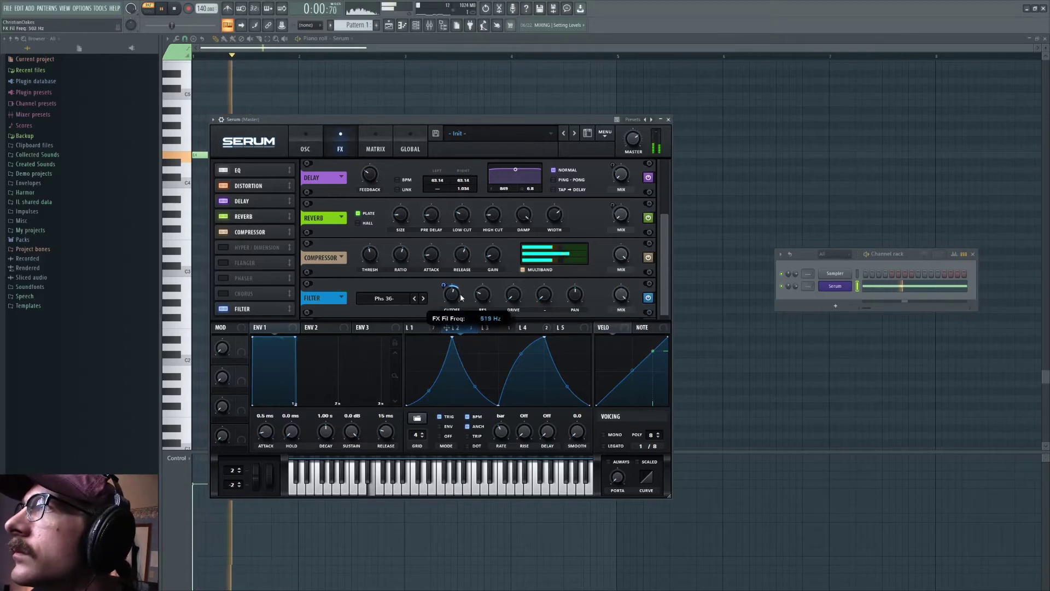
pyautogui.moveTo(444, 286); pyautogui.dragTo(452, 301)
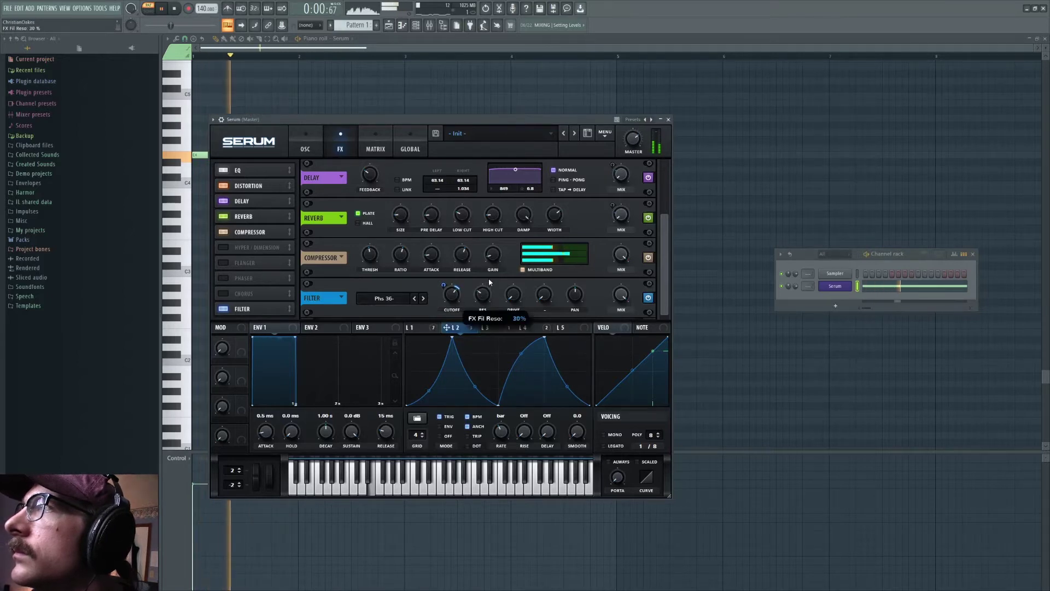
# Set the FX filter to about 30% resonance, 10% drive and 50% mix while the pattern plays.
pyautogui.moveTo(519, 294); pyautogui.dragTo(523, 283)
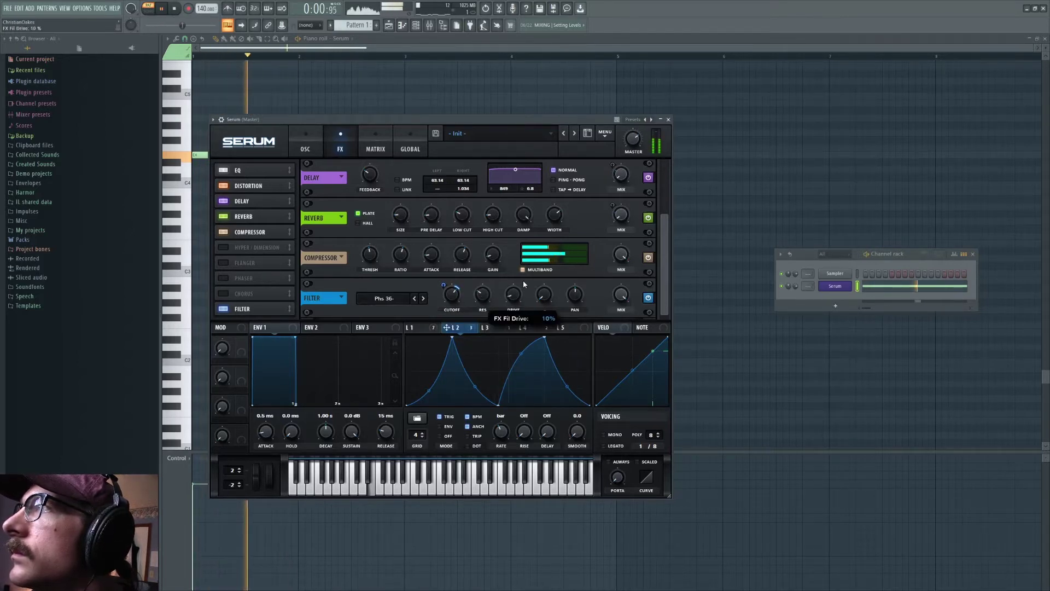
pyautogui.moveTo(631, 300); pyautogui.dragTo(621, 333)
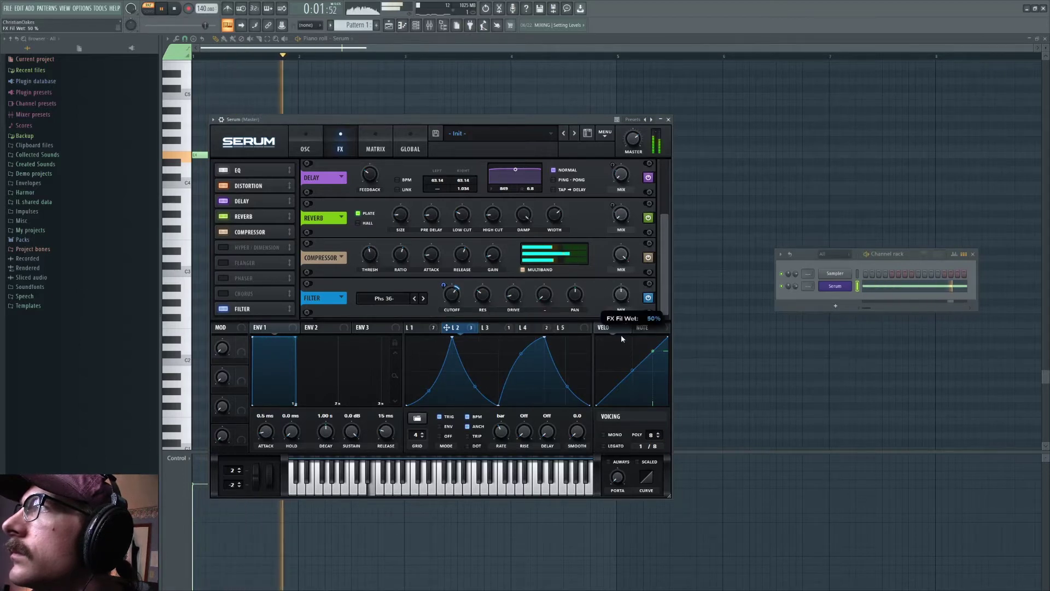
pyautogui.press('space')
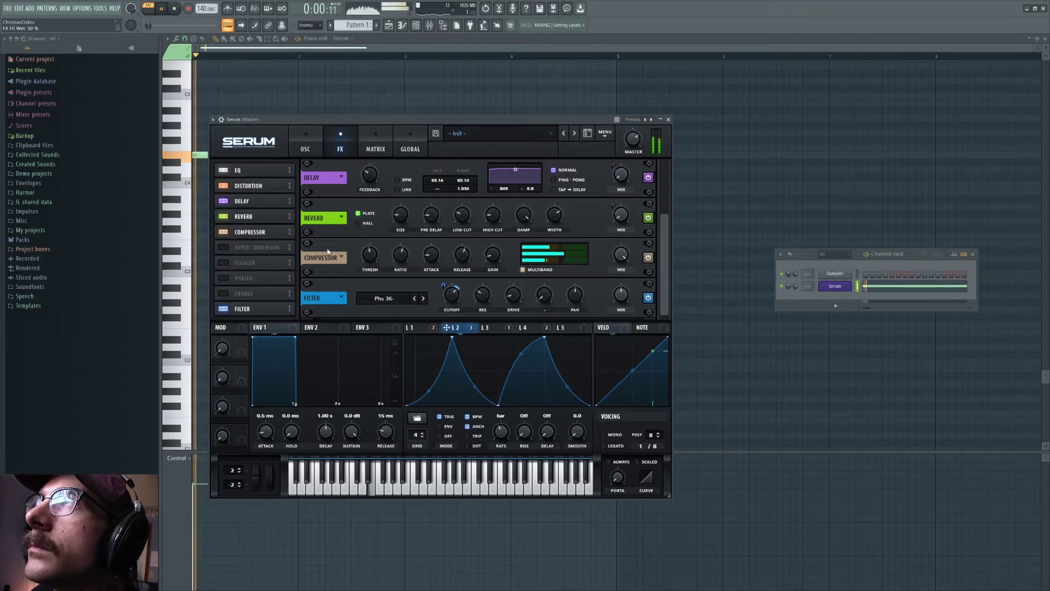
# Enable Hyper/Dimension after the FX filter and set the Hyper mix to 0%.
pyautogui.click(224, 263)
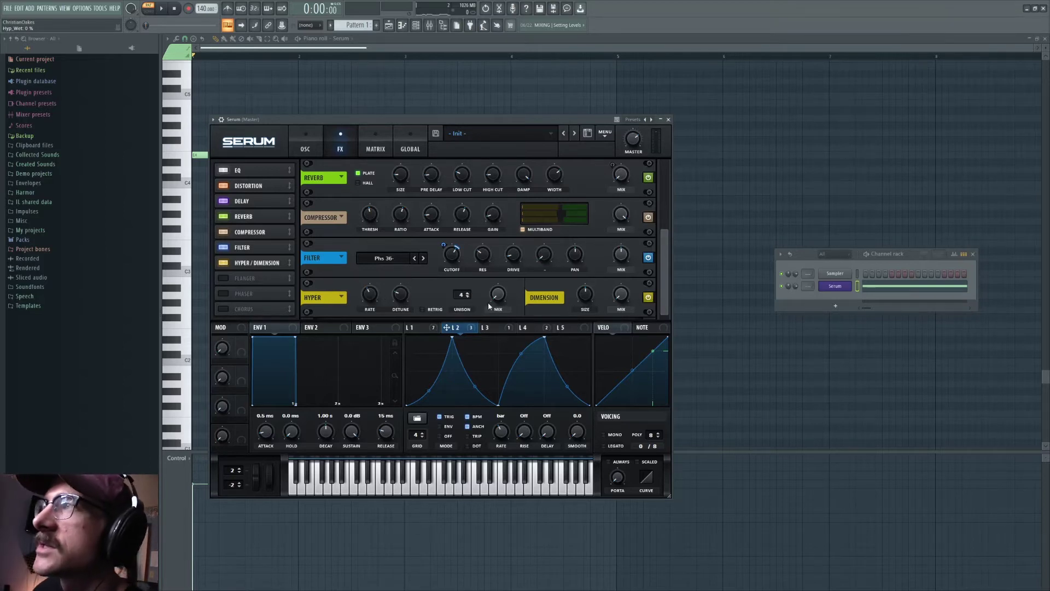
pyautogui.click(153, 10)
pyautogui.click(174, 8)
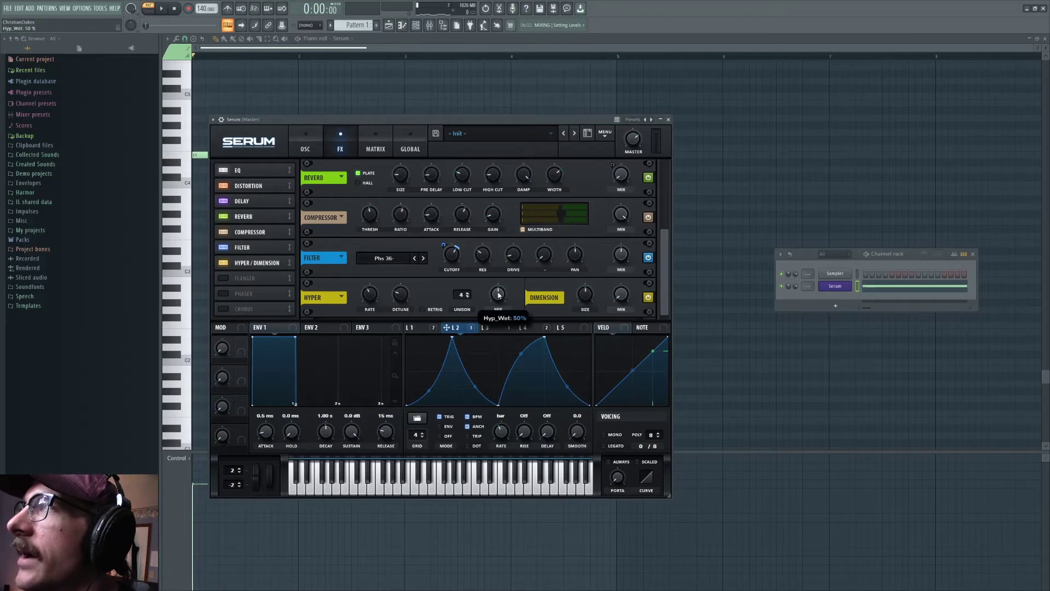
# Modulate the Dimension mix with LFO 1 by about 23, set the Dimension size to 25%, and audition the result.
pyautogui.click(427, 329)
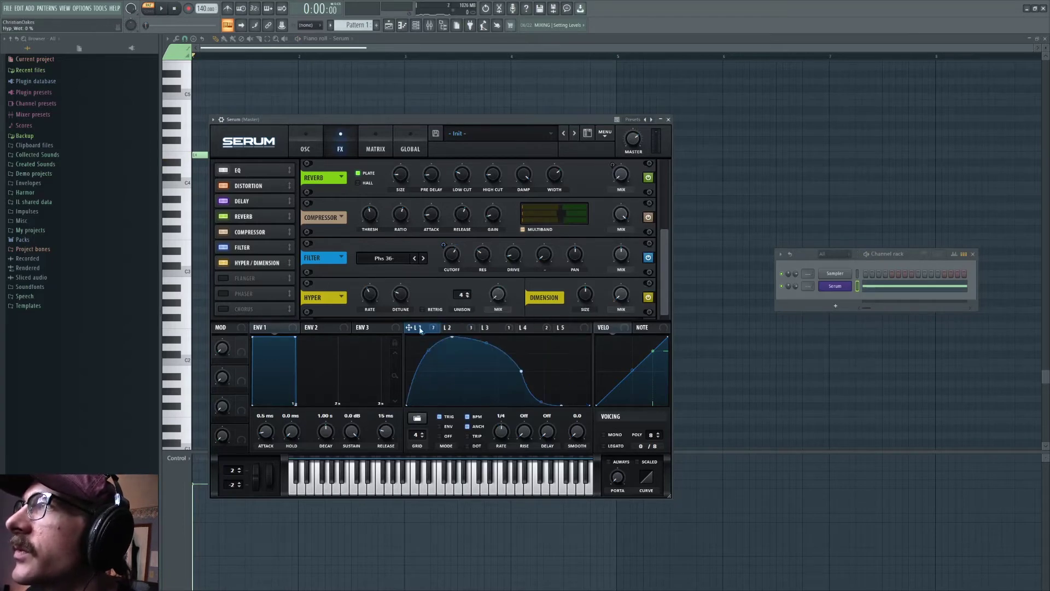
pyautogui.moveTo(617, 292); pyautogui.dragTo(618, 305)
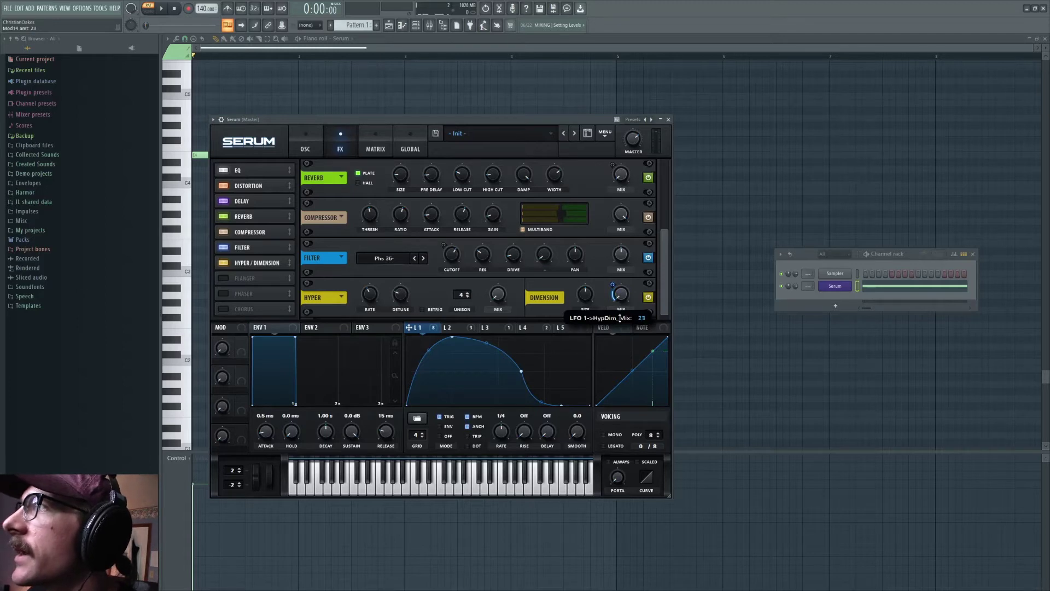
pyautogui.click(161, 8)
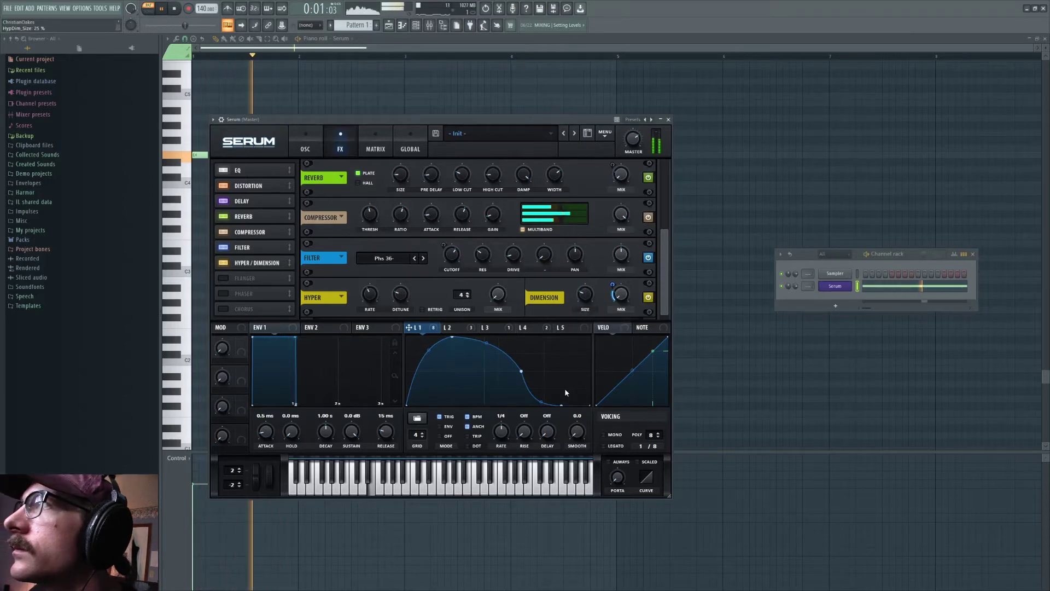
pyautogui.press('space')
# Assign Macro 1 to oscillator A's wavetable position and adjust the modulation while turning the macro during playback.
pyautogui.click(305, 146)
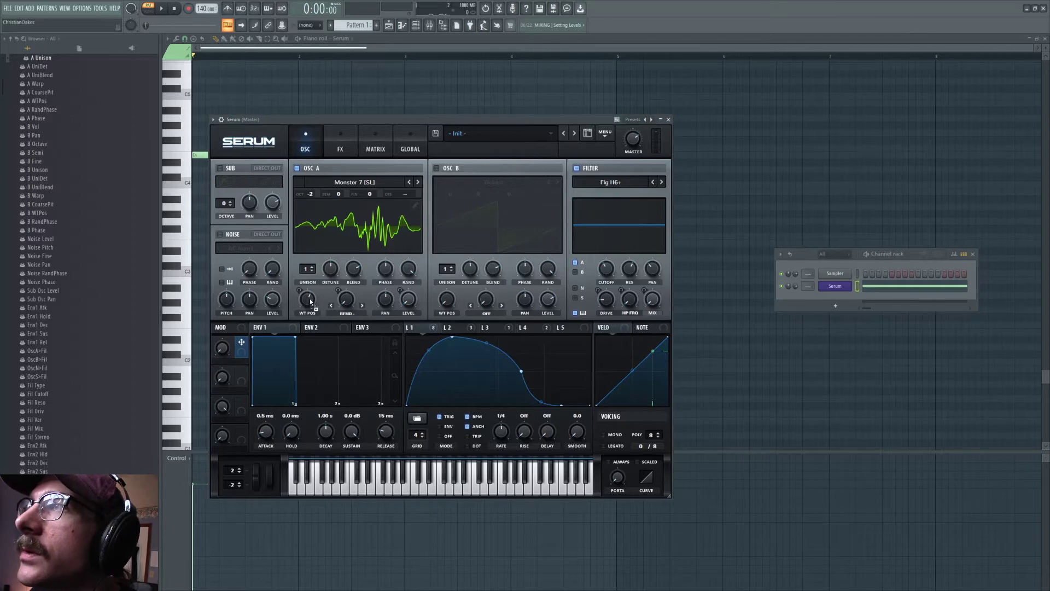
pyautogui.moveTo(302, 300); pyautogui.dragTo(298, 304)
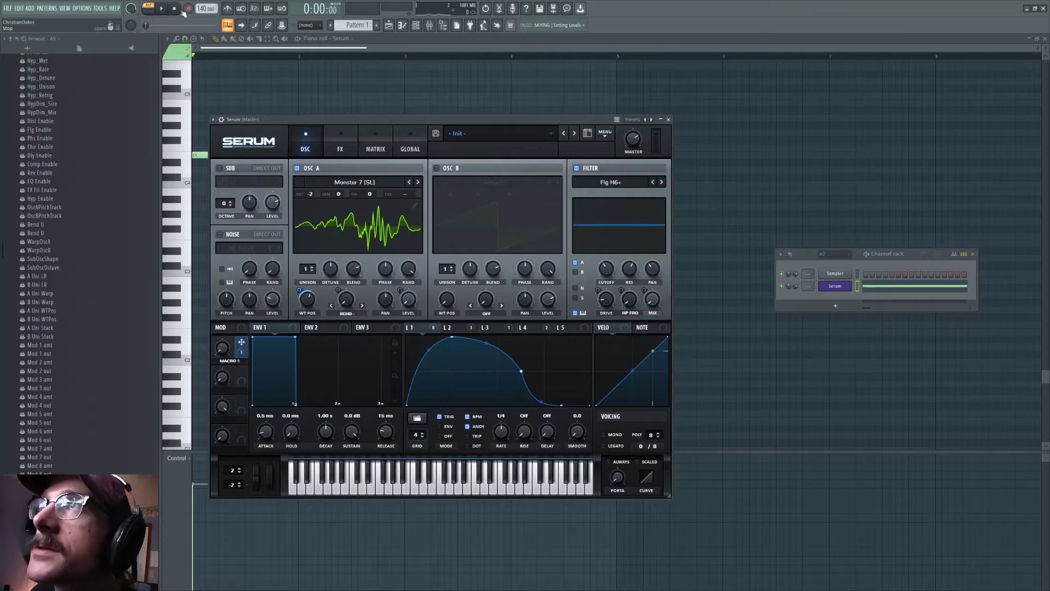
pyautogui.click(164, 10)
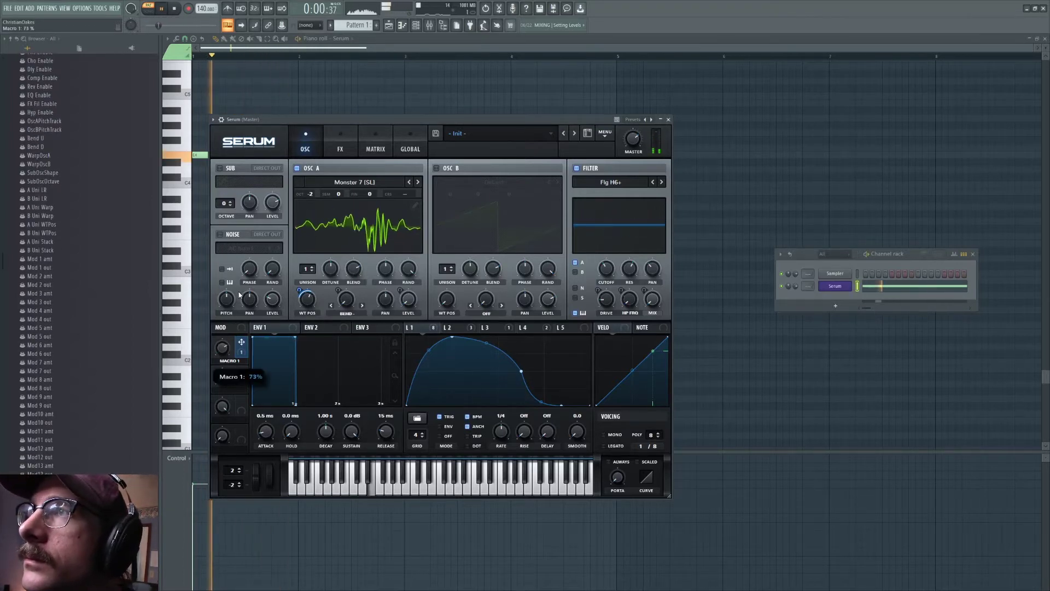
pyautogui.moveTo(300, 290)
pyautogui.mouseDown()
pyautogui.moveTo(300, 304)
pyautogui.moveTo(304, 288)
pyautogui.mouseUp()
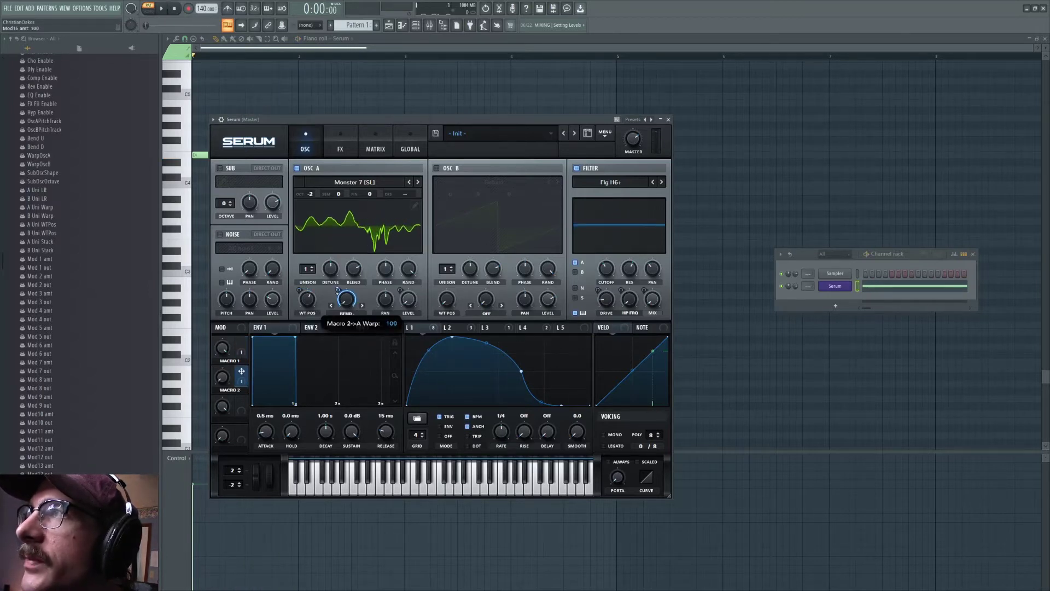
# Assign Macro 2 to oscillator A's warp and tune the modulation amount by ear during playback.
pyautogui.click(167, 11)
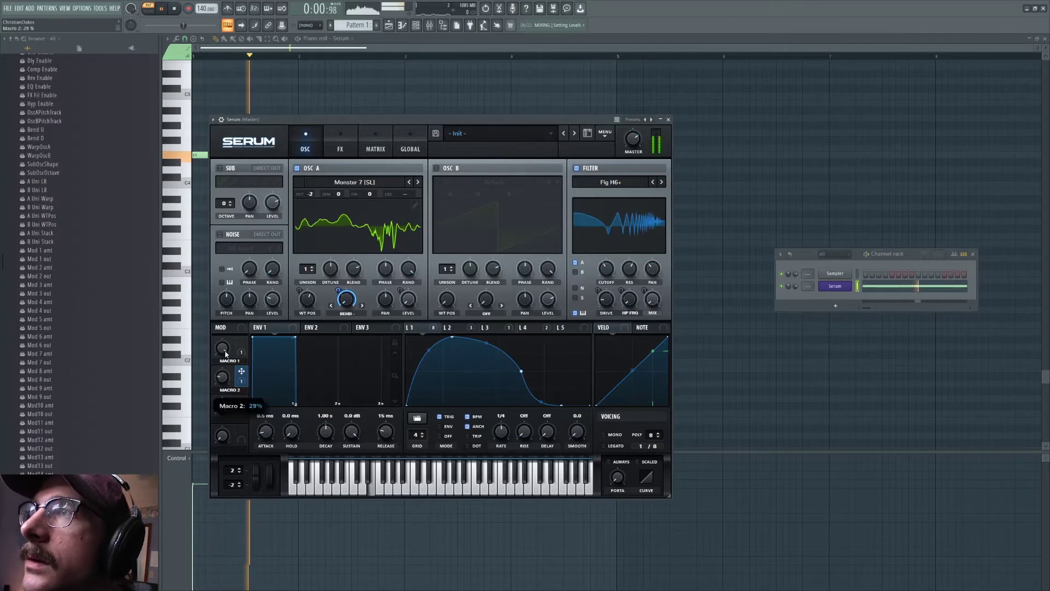
pyautogui.moveTo(339, 291); pyautogui.dragTo(344, 311)
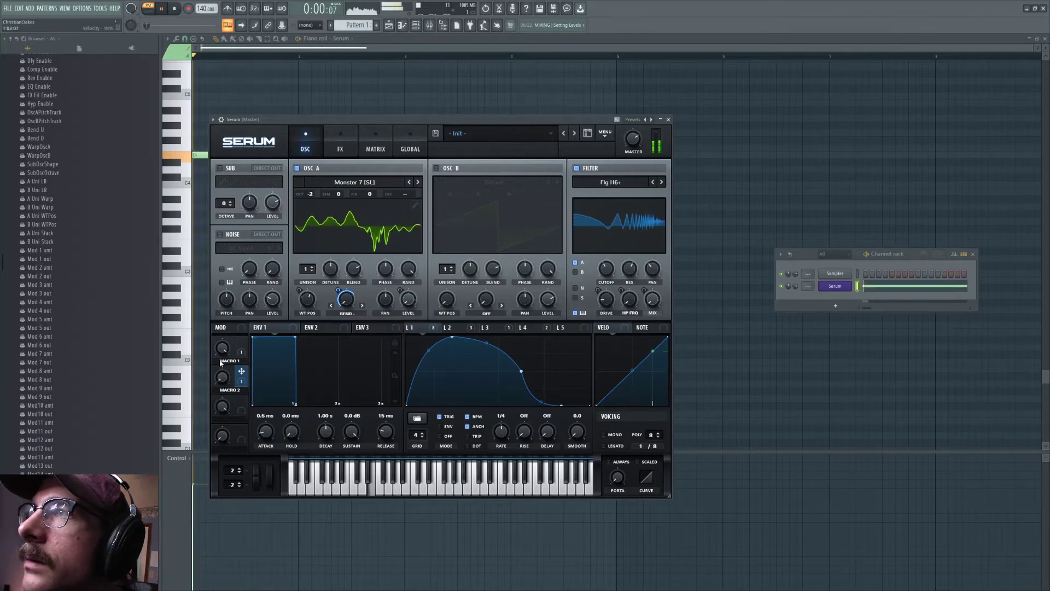
pyautogui.click(174, 9)
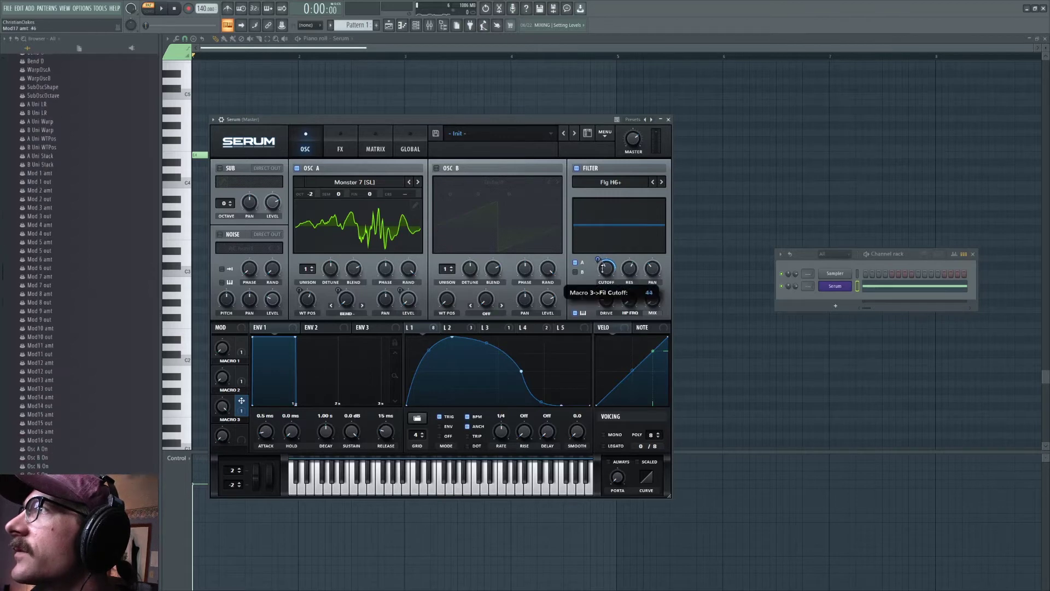
# Assign Macro 3 to the main filter's cutoff and reduce the modulation amount by ear during playback.
pyautogui.click(164, 8)
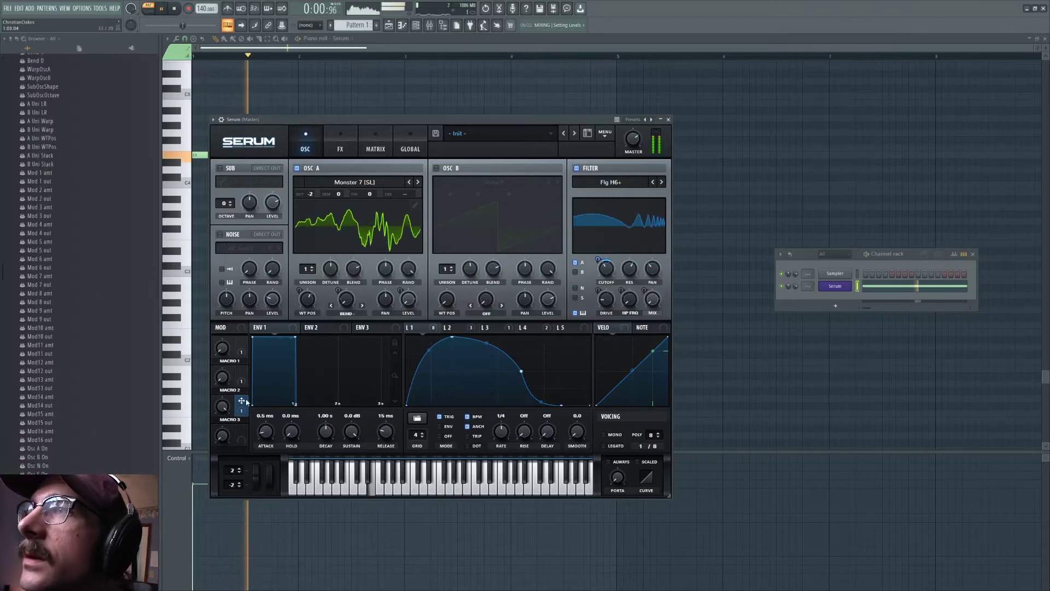
pyautogui.moveTo(600, 267)
pyautogui.moveTo(600, 268); pyautogui.dragTo(600, 295)
pyautogui.moveTo(599, 308); pyautogui.dragTo(597, 318)
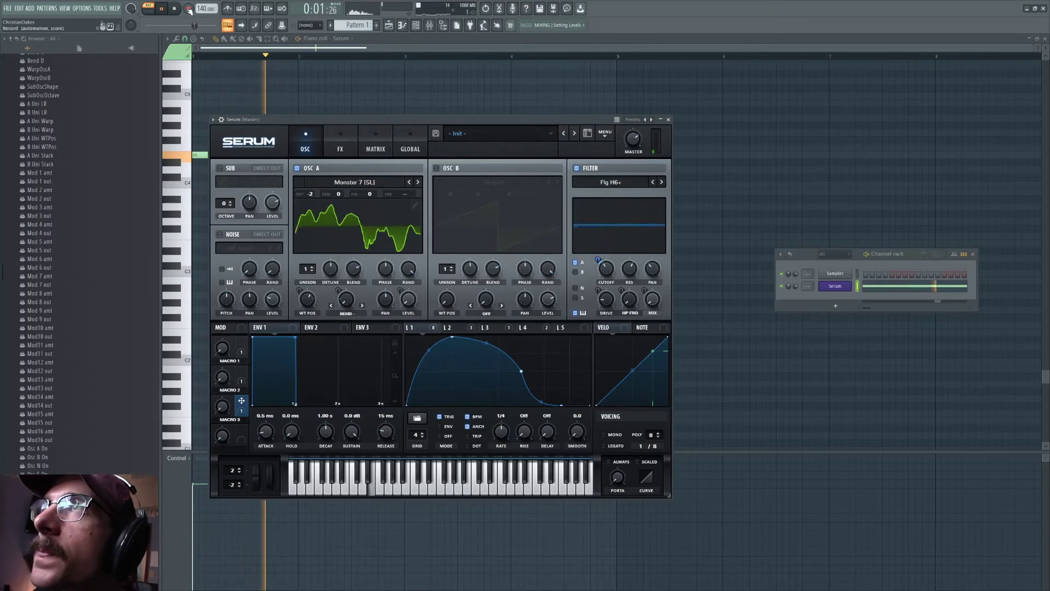
pyautogui.press('space')
# Play the pattern to audition the complete effects chain down to Hyper/Dimension.
pyautogui.click(340, 149)
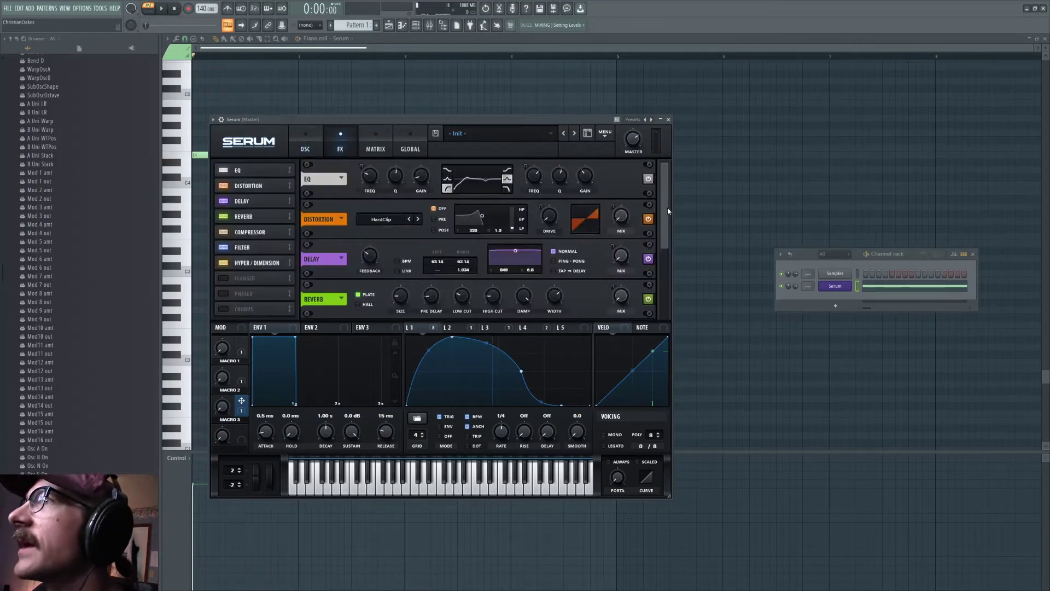
pyautogui.scroll(-4, 669, 209)
pyautogui.press('space')
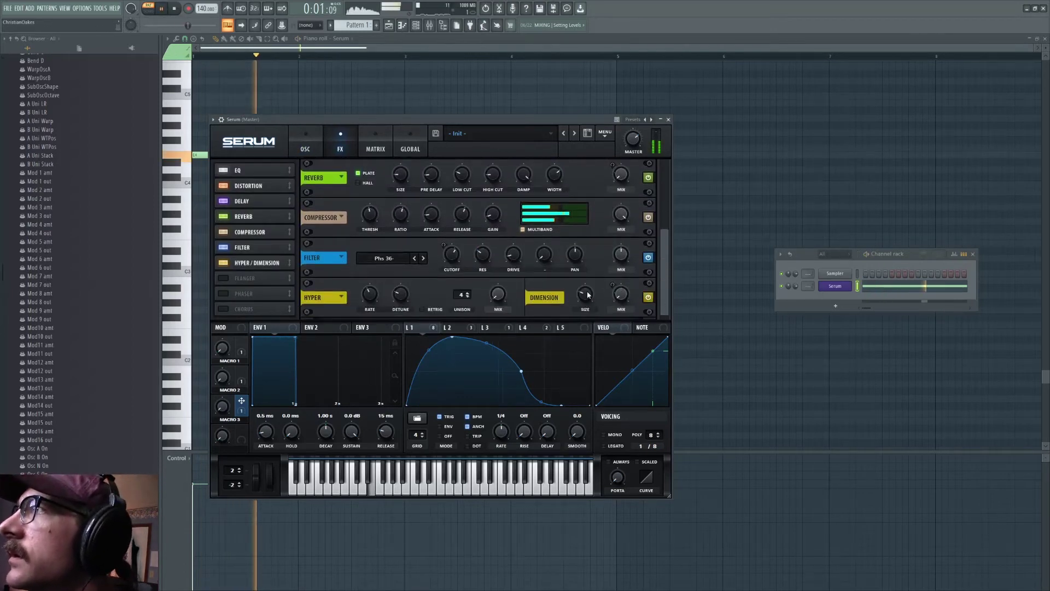
pyautogui.press('space')
# Show the Serum channel's detailed settings and clone the channel.
pyautogui.click(222, 120)
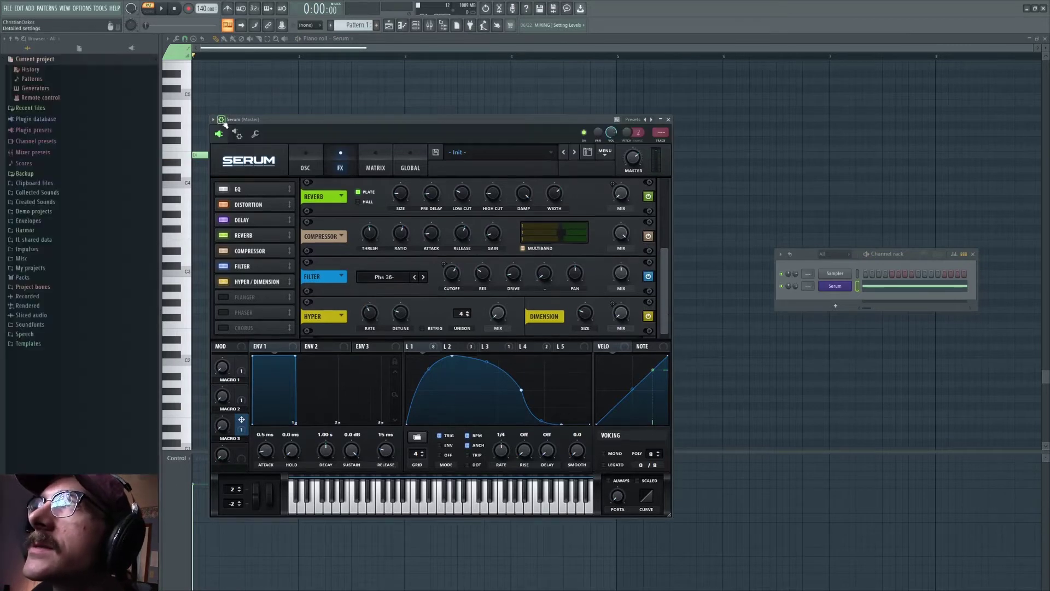
pyautogui.rightClick(836, 287)
pyautogui.click(876, 357)
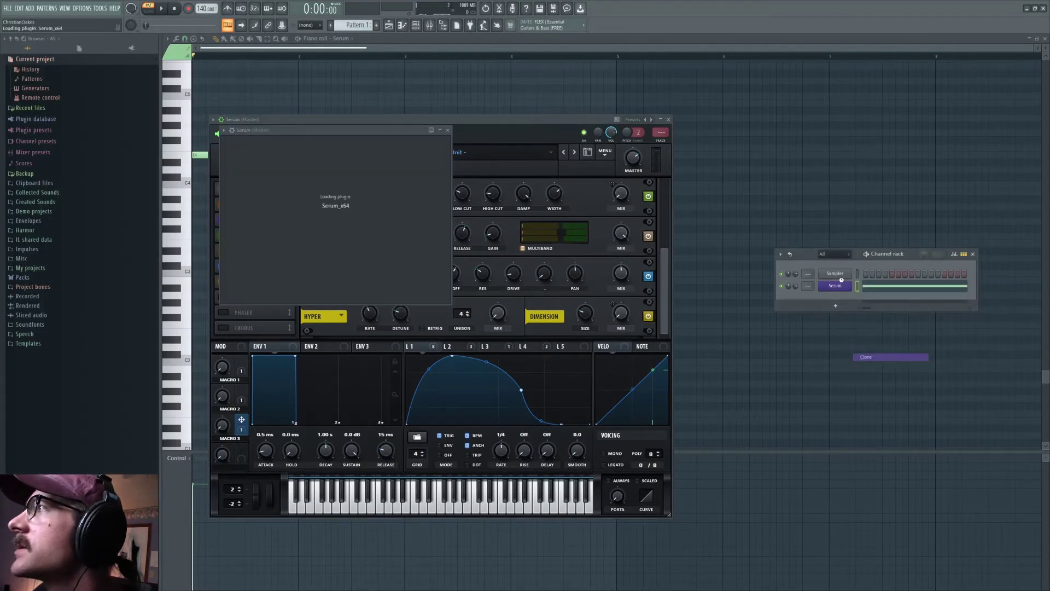
# Rename the original Serum channel as Synth.
pyautogui.rightClick(831, 287)
pyautogui.click(949, 295)
pyautogui.rightClick(839, 301)
pyautogui.click(948, 315)
pyautogui.rightClick(835, 285)
pyautogui.click(883, 304)
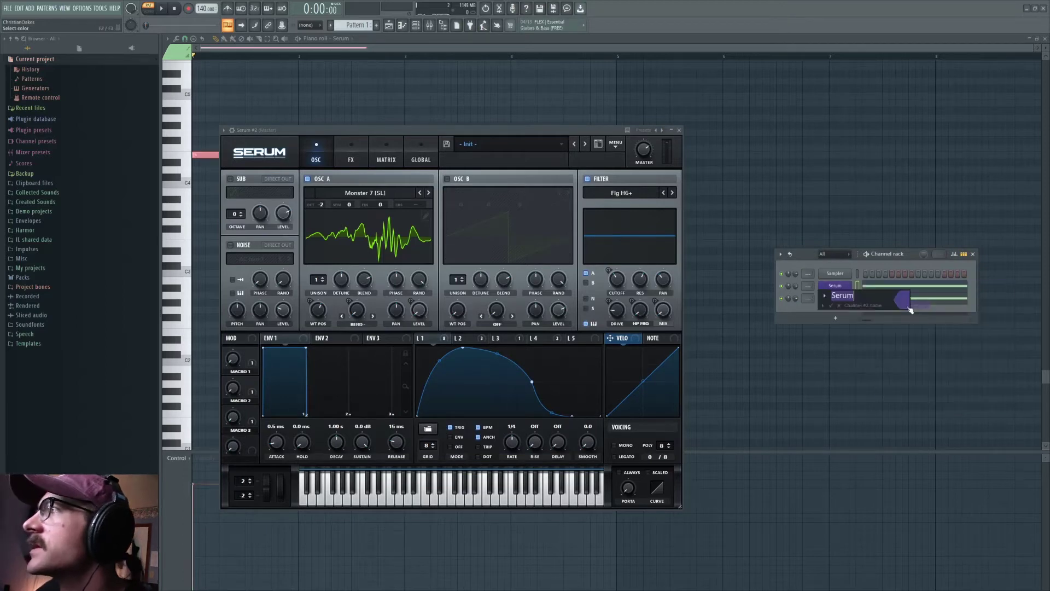
pyautogui.press('Return')
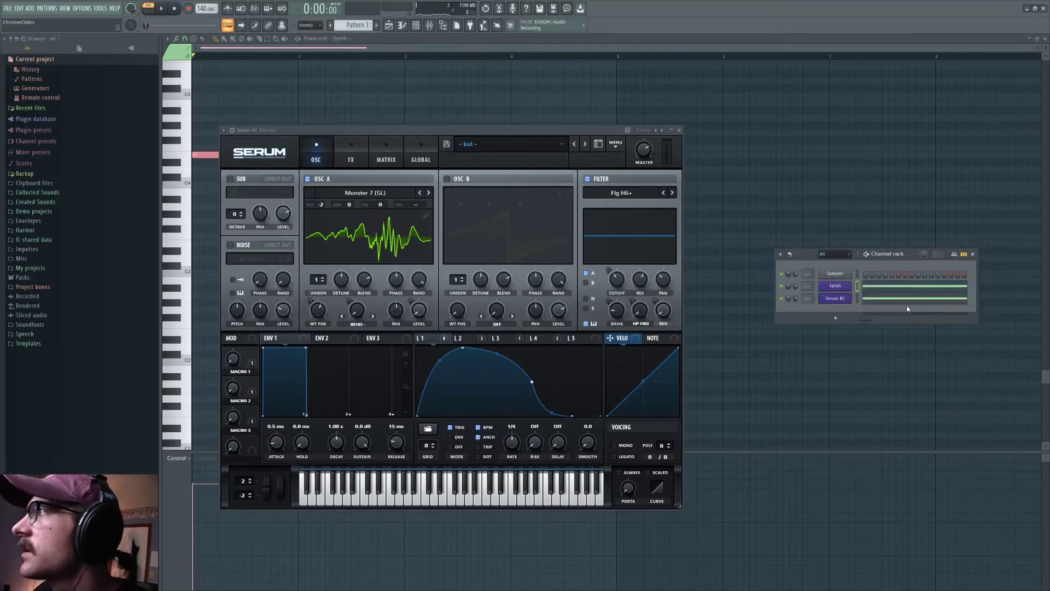
# Rename the cloned Serum channel as Sub.
pyautogui.rightClick(851, 303)
pyautogui.click(903, 322)
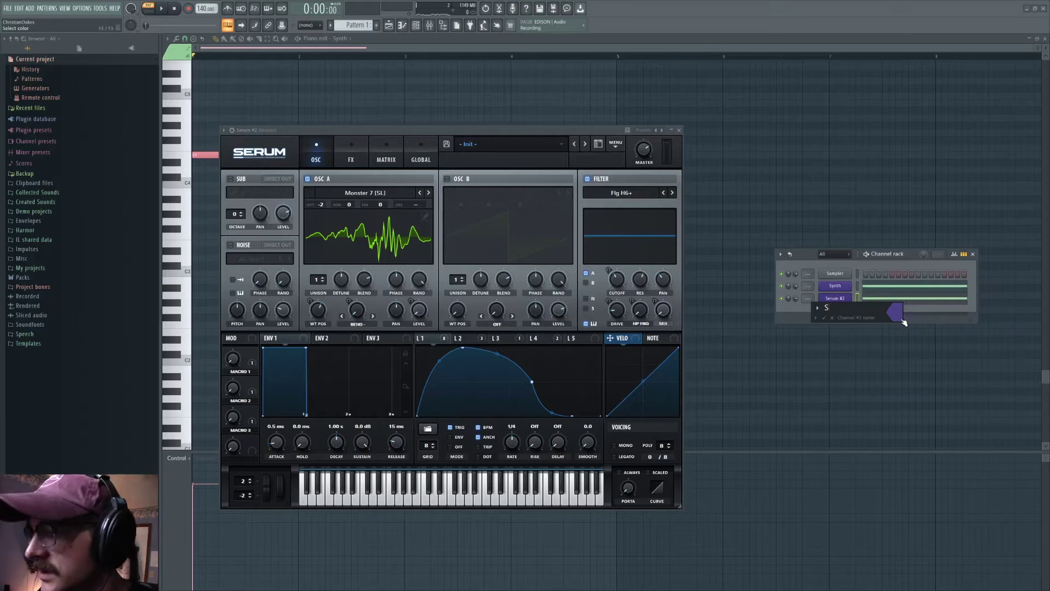
pyautogui.press('Escape')
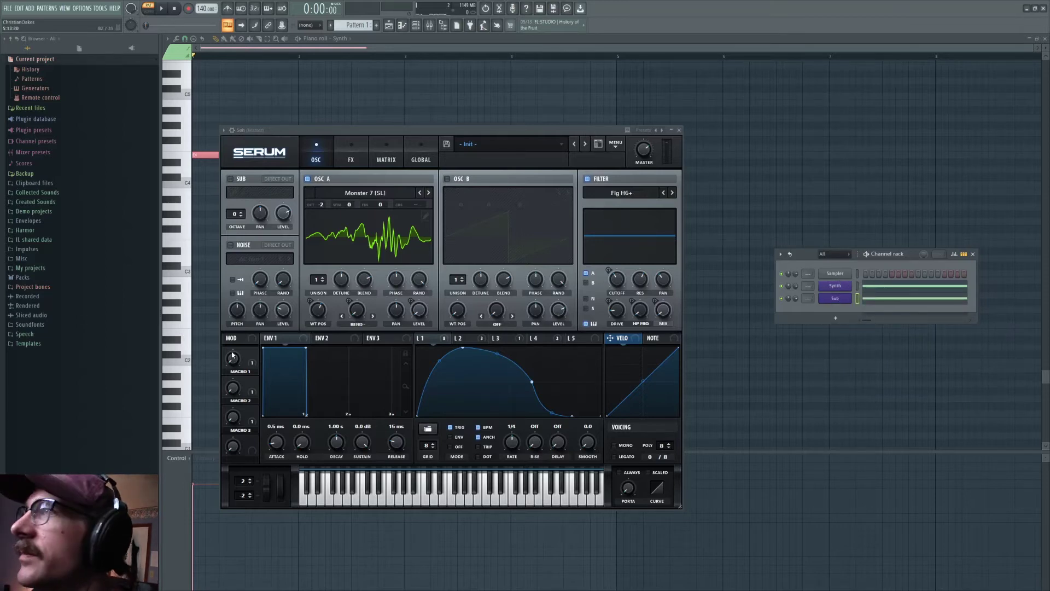
# Load the analog Basic Shapes wavetable into the Sub's oscillator A and reset its wavetable position.
pyautogui.click(374, 195)
pyautogui.moveTo(376, 207)
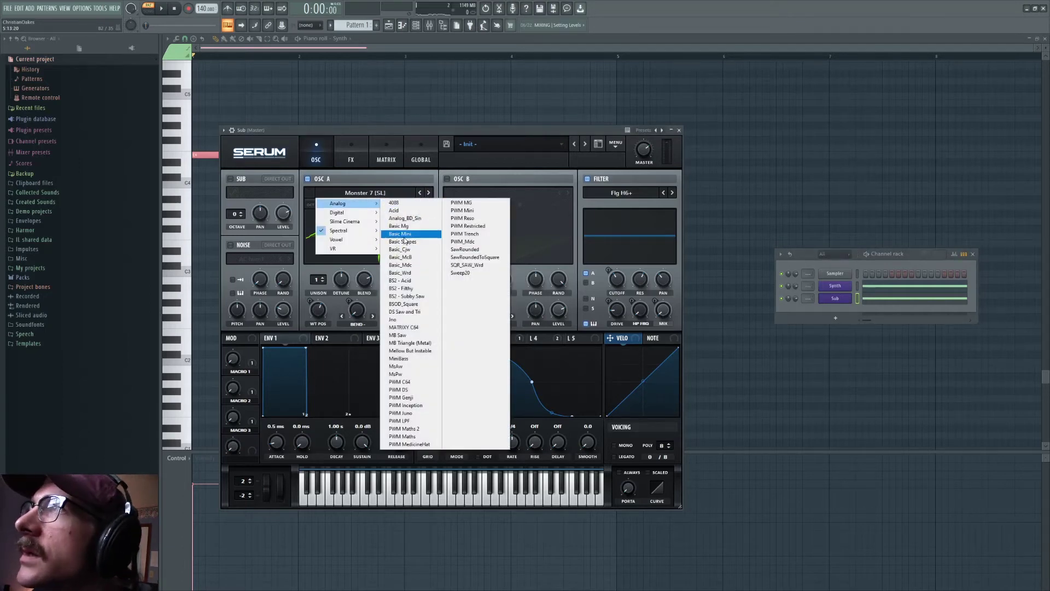
pyautogui.click(404, 242)
pyautogui.doubleClick(315, 314)
# Remove all modulation destinations from LFO 1, LFO 2, LFO 3 and LFO 4 in the Sub patch.
pyautogui.rightClick(440, 338)
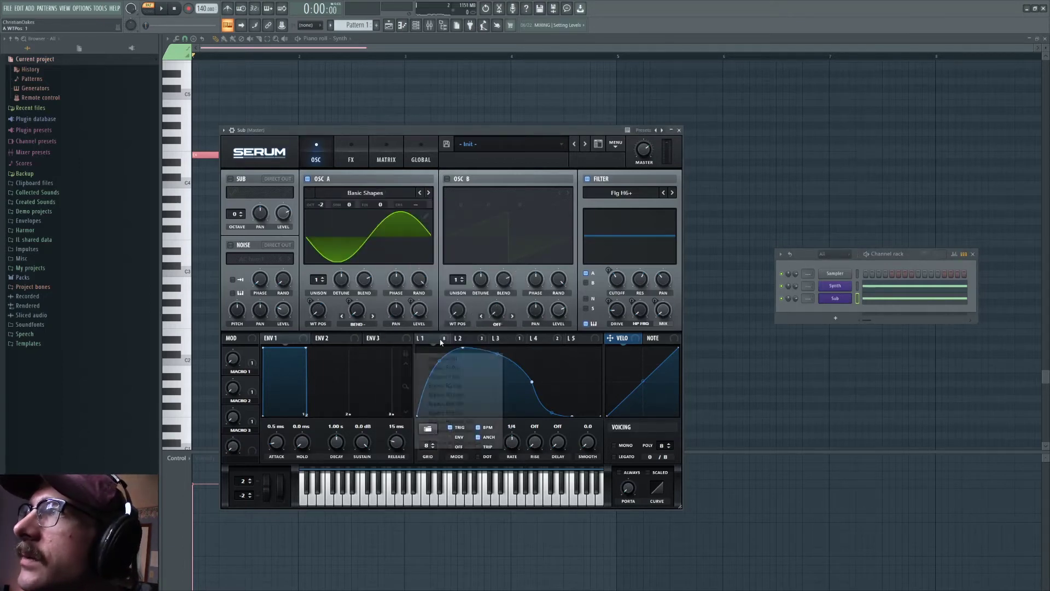
pyautogui.click(458, 443)
pyautogui.rightClick(458, 339)
pyautogui.click(497, 397)
pyautogui.rightClick(498, 338)
pyautogui.click(534, 379)
pyautogui.click(552, 339)
pyautogui.rightClick(544, 343)
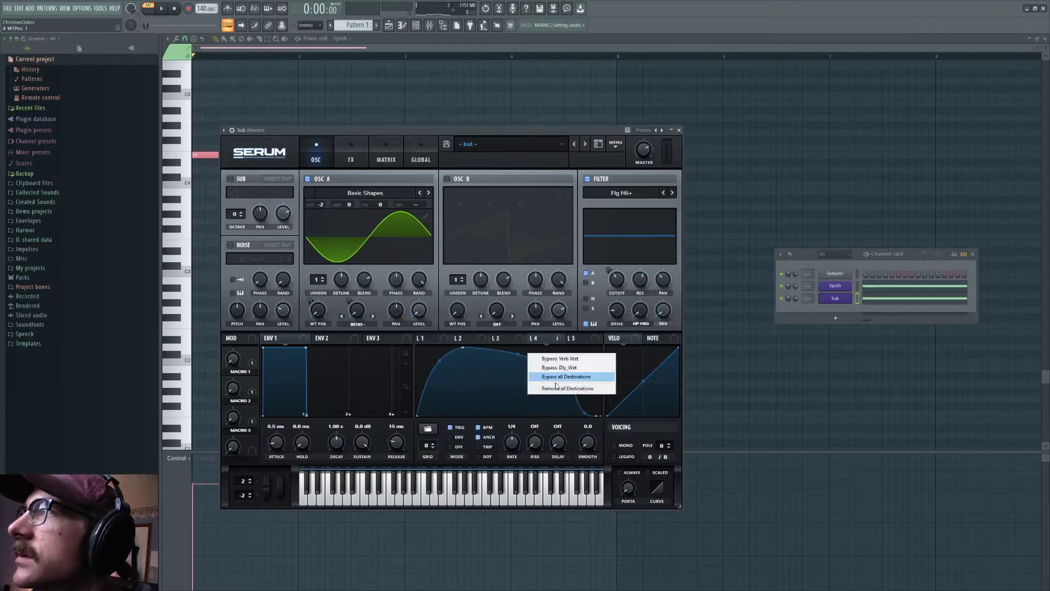
pyautogui.click(572, 388)
# Turn off oscillator A's warp mode and remove the modulation assignments of Macros 1, 2 and 3.
pyautogui.click(352, 325)
pyautogui.click(365, 334)
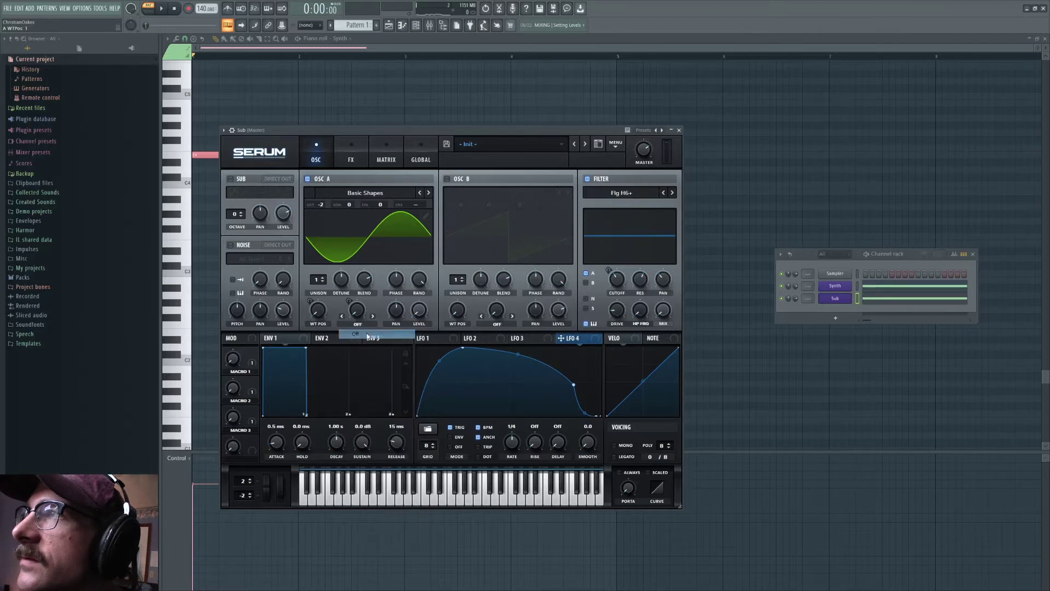
pyautogui.rightClick(259, 370)
pyautogui.click(273, 398)
pyautogui.rightClick(256, 397)
pyautogui.click(273, 429)
pyautogui.rightClick(255, 416)
pyautogui.click(274, 447)
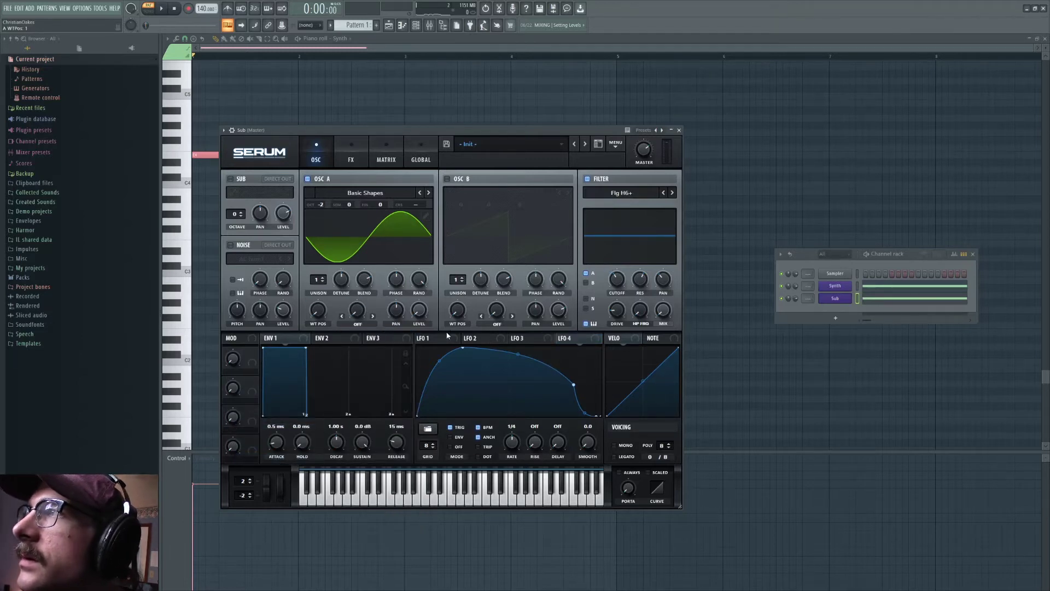
# Assign LFO 1 to oscillator A's level instead of its wavetable position.
pyautogui.click(440, 339)
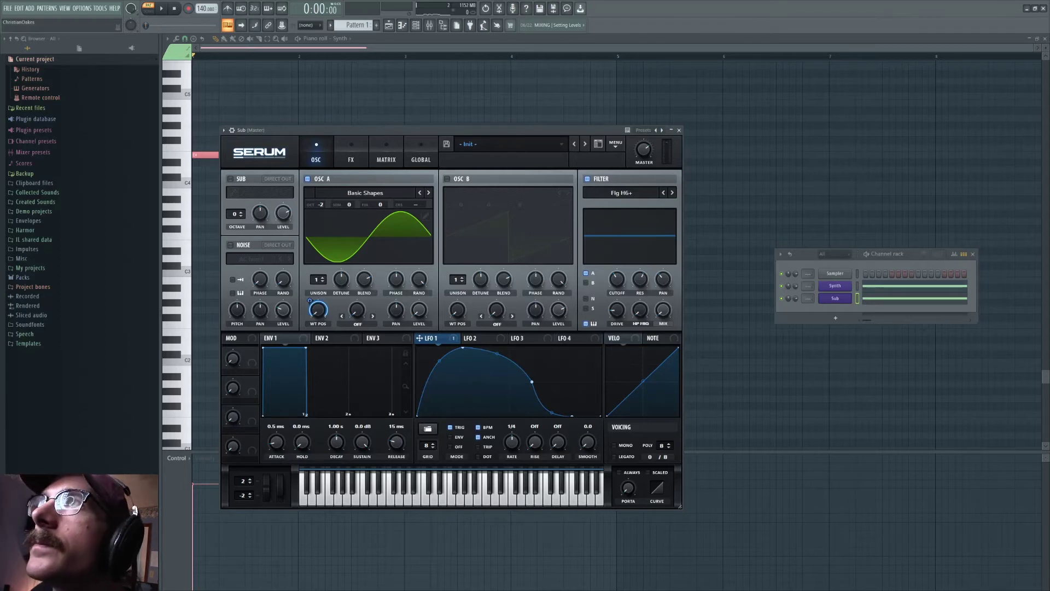
pyautogui.rightClick(326, 339)
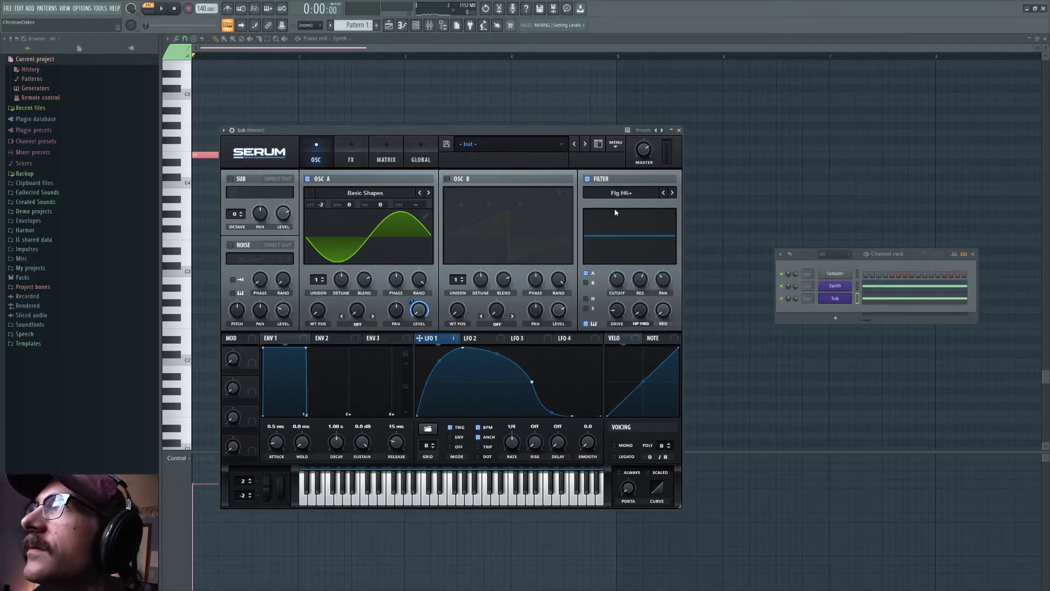
# Disable every effect in the Sub's effects chain, from EQ down to Hyper/Dimension.
pyautogui.click(356, 157)
pyautogui.click(234, 181)
pyautogui.click(233, 196)
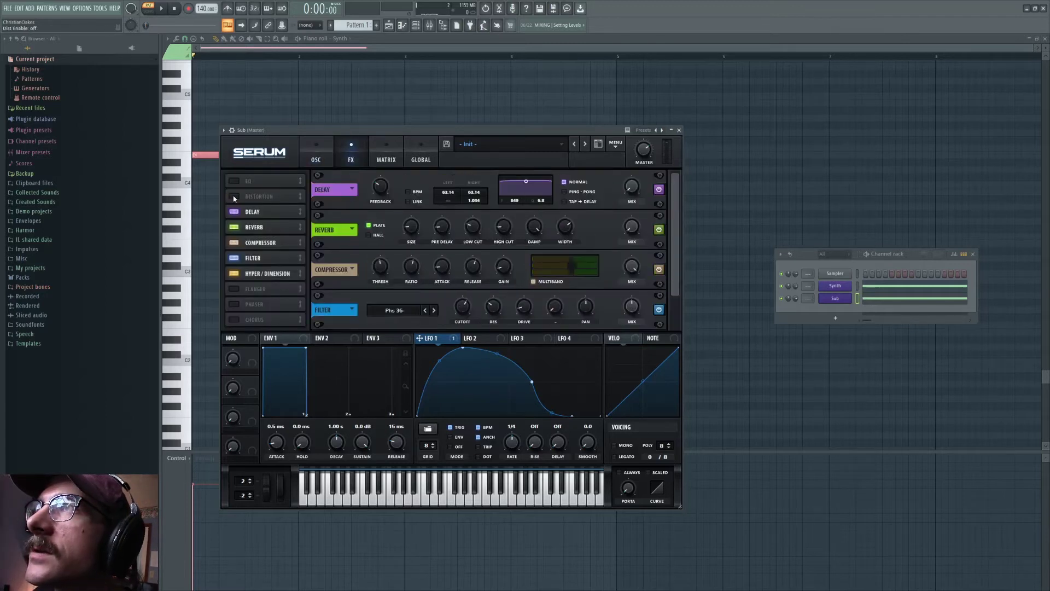
pyautogui.click(233, 212)
pyautogui.click(234, 227)
pyautogui.click(234, 242)
pyautogui.click(233, 257)
pyautogui.click(235, 274)
# Enable distortion on the soloed Sub during playback with type Diode 1 and 60% drive, and modulate its mix with LFO 1.
pyautogui.press('space')
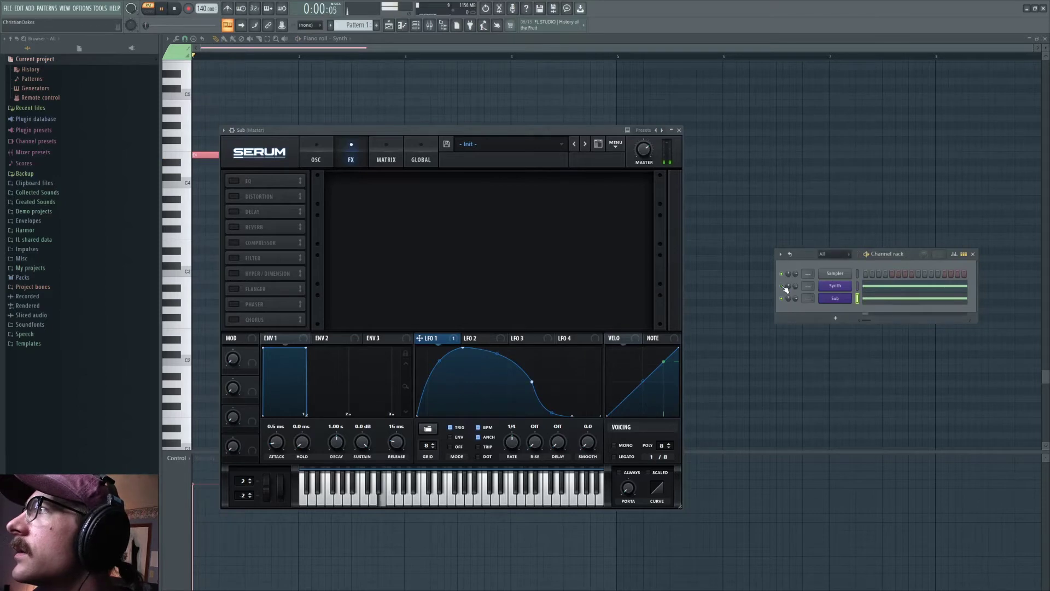
pyautogui.click(241, 197)
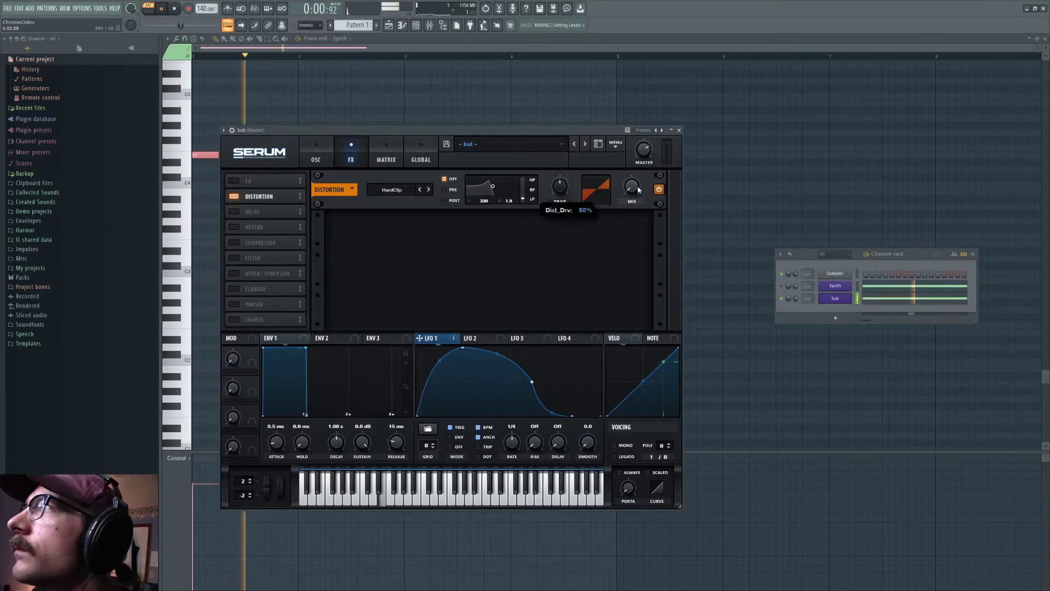
pyautogui.moveTo(646, 159); pyautogui.dragTo(682, 21)
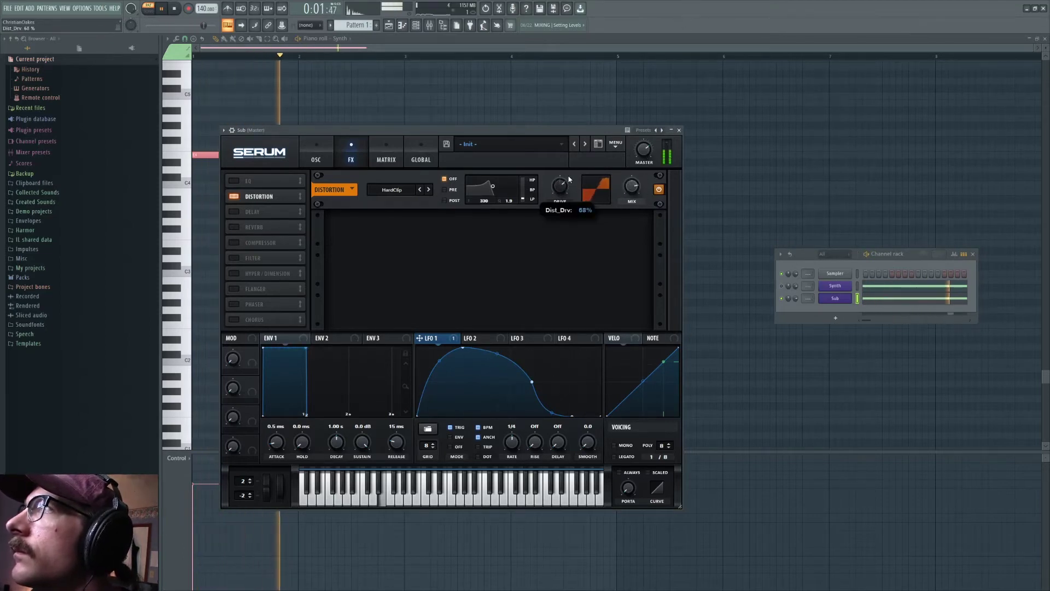
pyautogui.moveTo(572, 175); pyautogui.dragTo(559, 232)
pyautogui.click(429, 189)
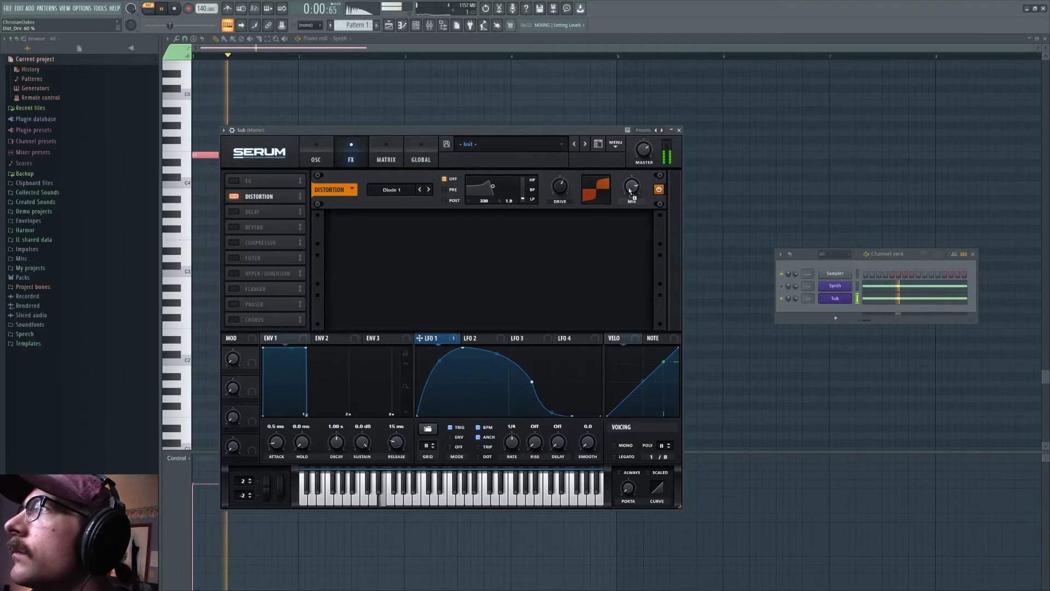
pyautogui.moveTo(635, 189); pyautogui.dragTo(635, 167)
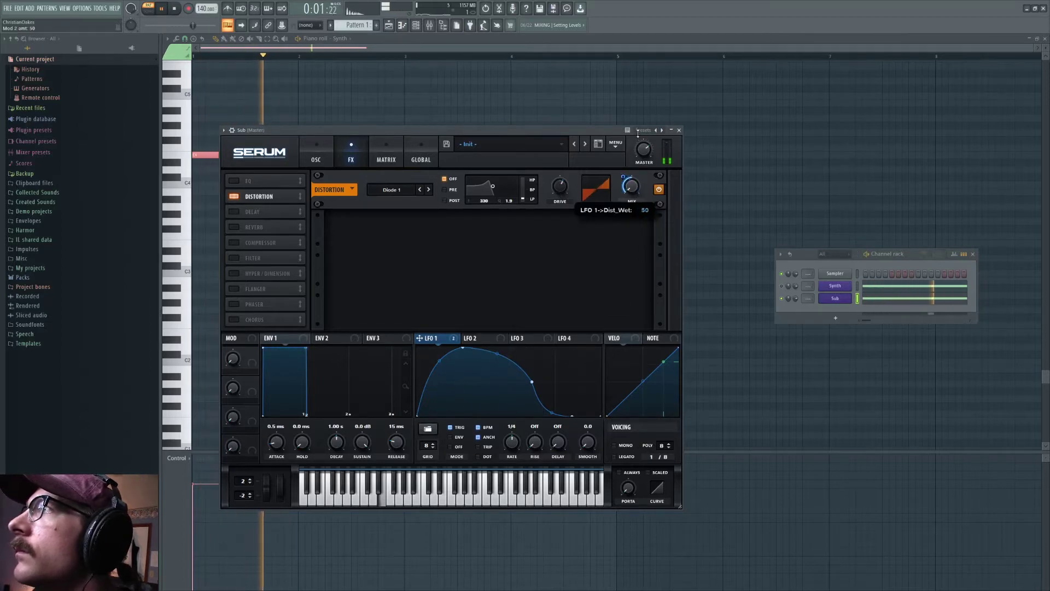
pyautogui.press('space')
# Set the distortion's filter to Post during playback and shape it to a frequency of 75 and a Q of 0.9.
pyautogui.moveTo(489, 188); pyautogui.dragTo(483, 190)
pyautogui.press('space')
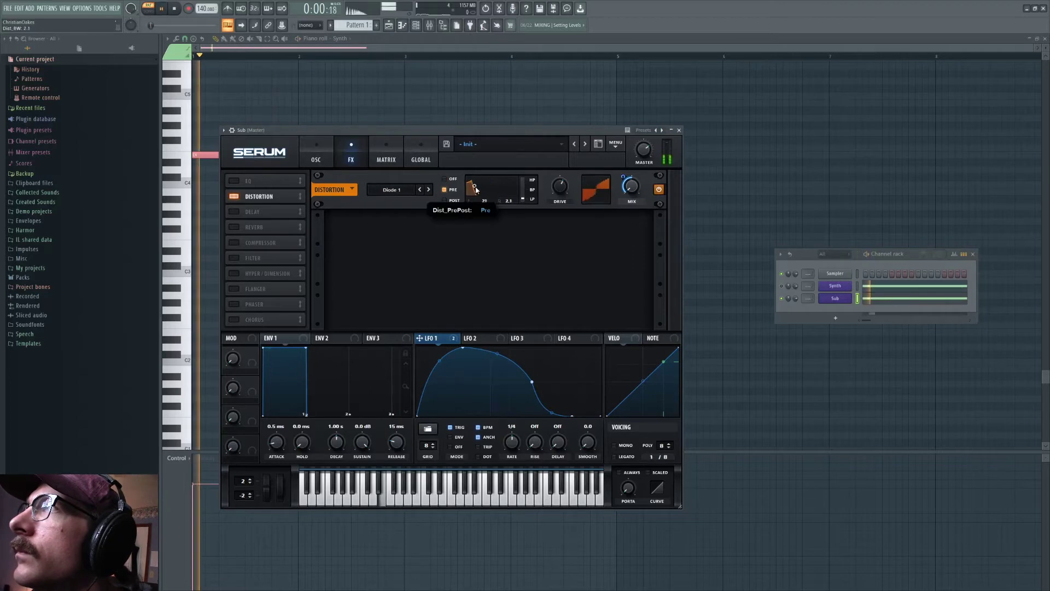
pyautogui.click(444, 200)
pyautogui.moveTo(483, 190); pyautogui.dragTo(499, 194)
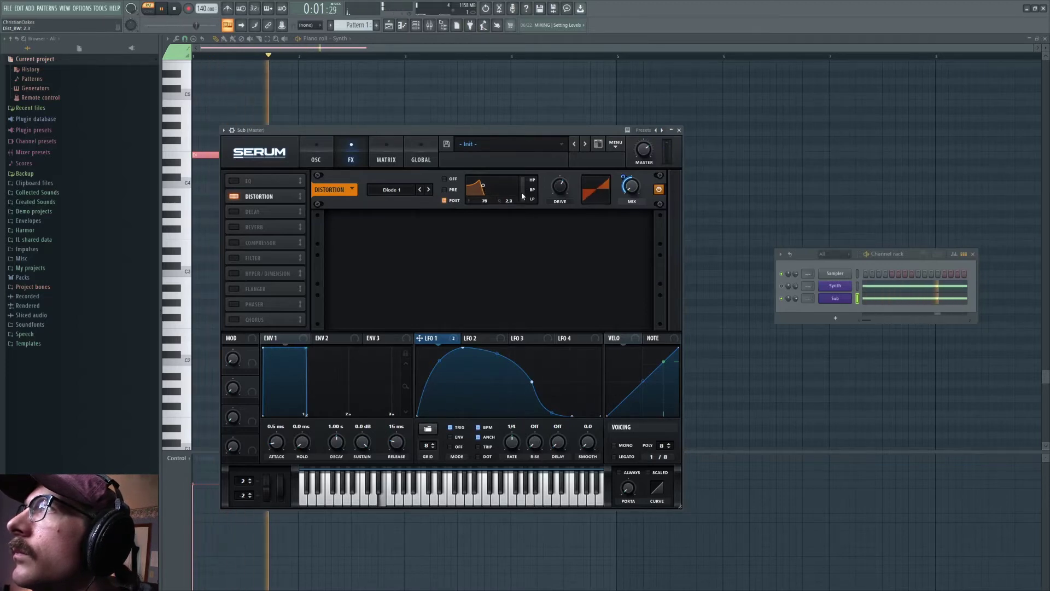
pyautogui.moveTo(501, 201); pyautogui.dragTo(513, 233)
# Audition other distortion types, choose Diode 2 and fine-tune its drive by ear.
pyautogui.click(430, 190)
pyautogui.click(430, 190)
pyautogui.click(430, 191)
pyautogui.click(421, 193)
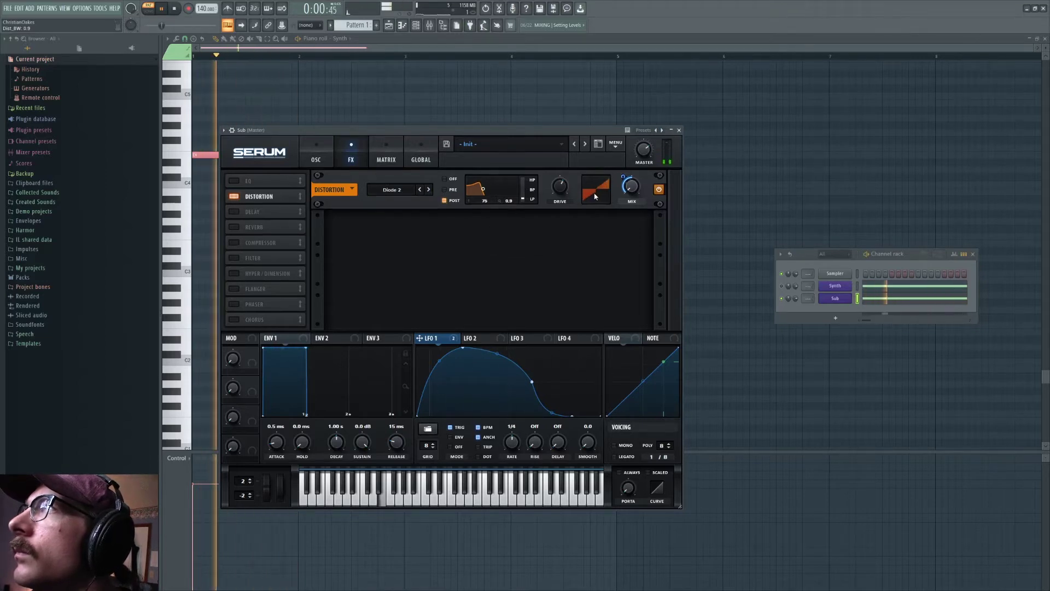
pyautogui.moveTo(555, 192); pyautogui.dragTo(555, 190)
pyautogui.moveTo(550, 271); pyautogui.dragTo(542, 307)
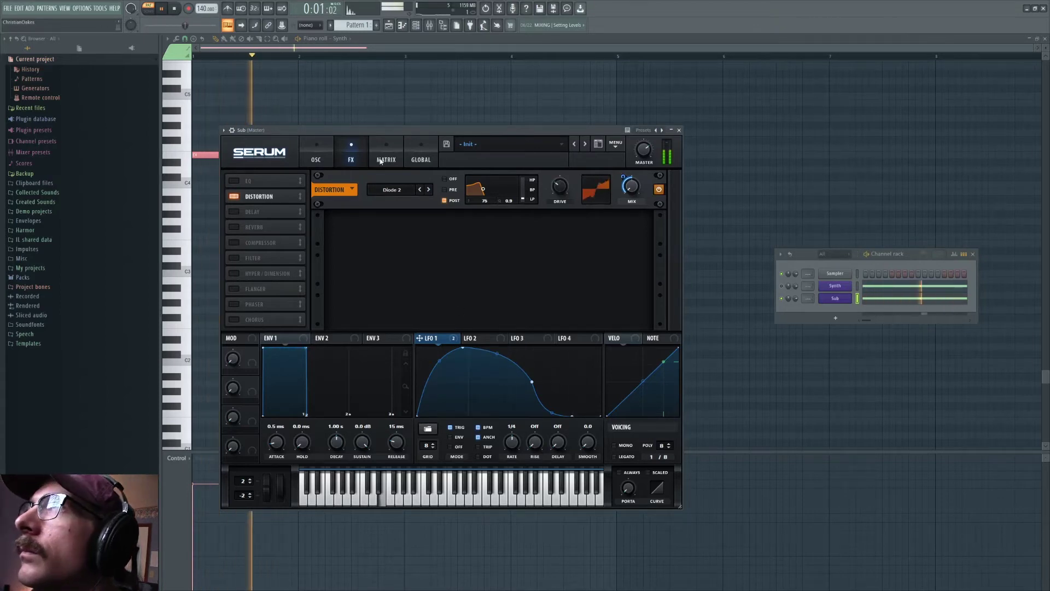
pyautogui.press('space')
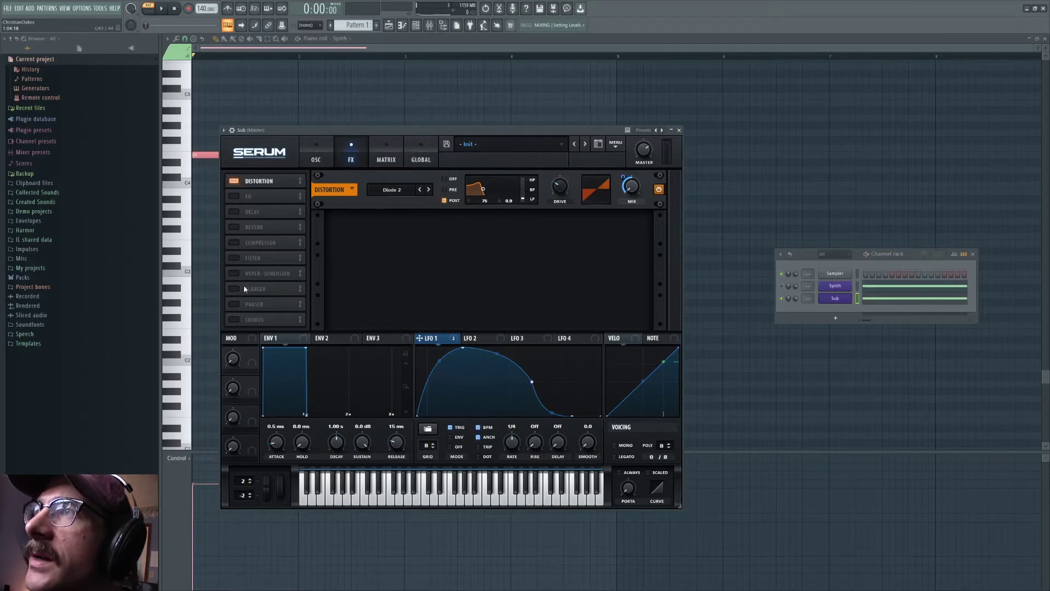
# Open the Synth channel and play the pattern to hear the Synth and Sub layers together.
pyautogui.click(840, 289)
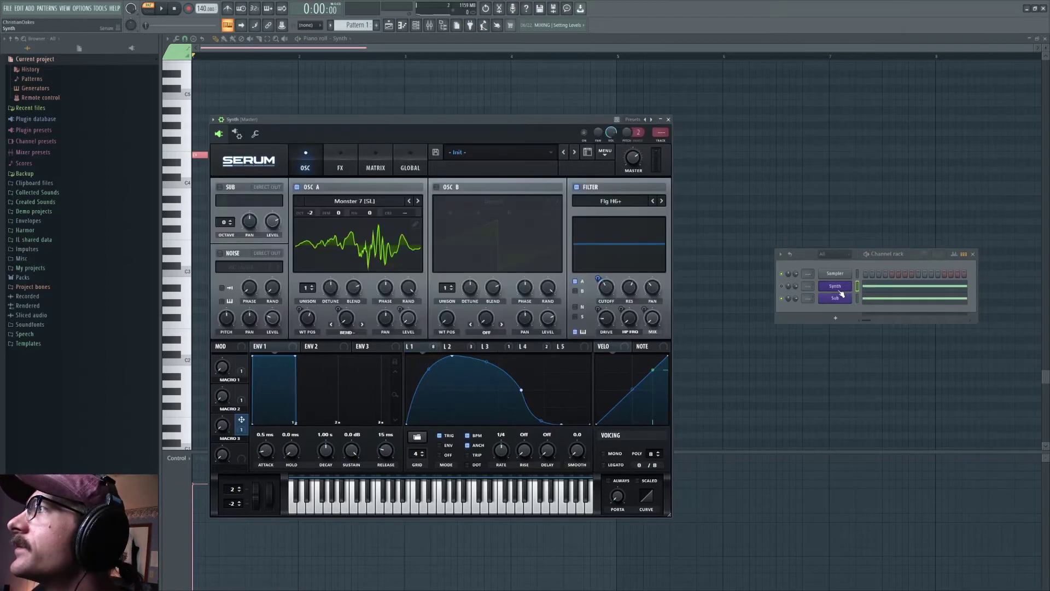
pyautogui.press('space')
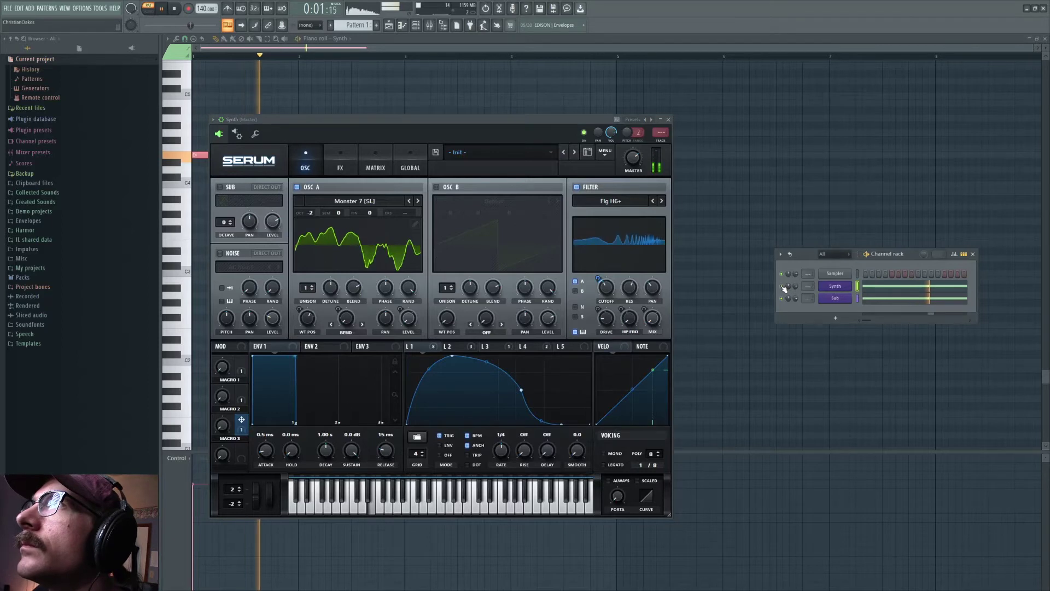
pyautogui.press('space')
# Route the Synth channel to mixer track 5 and show the mixer.
pyautogui.click(845, 289)
pyautogui.click(831, 289)
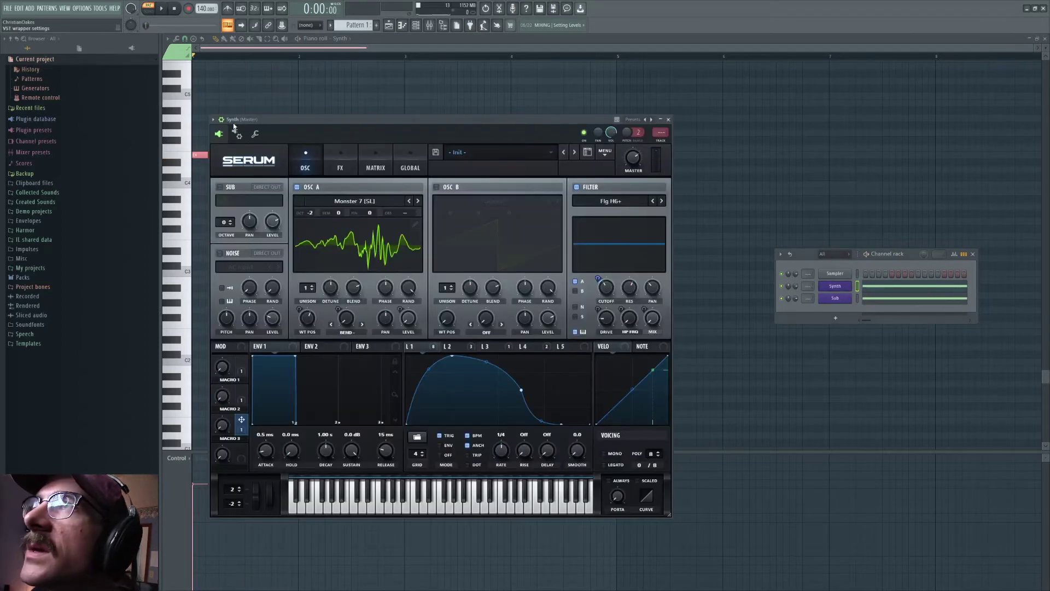
pyautogui.click(221, 119)
pyautogui.click(221, 119)
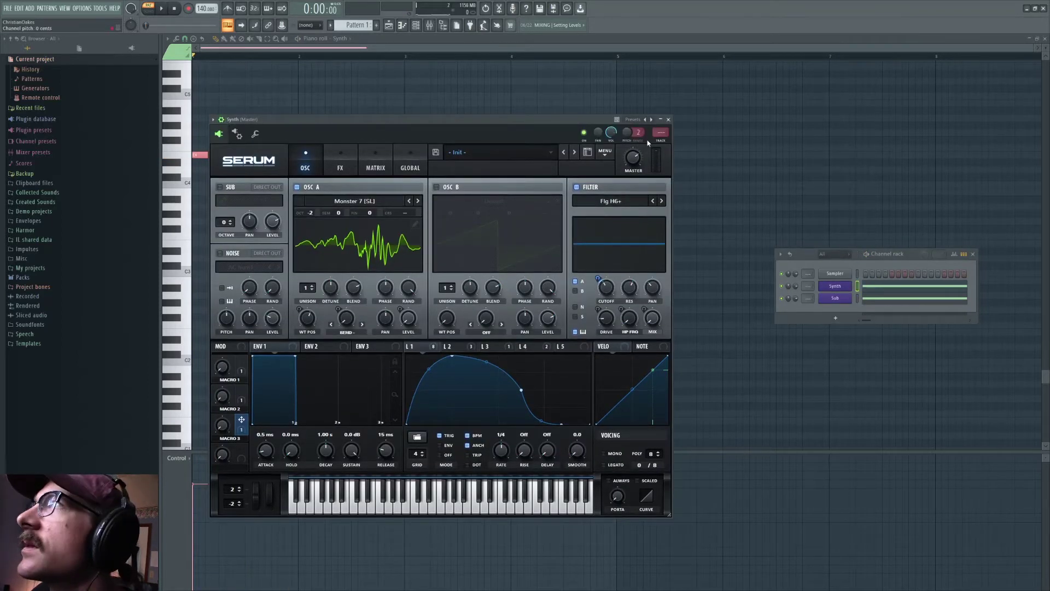
pyautogui.click(661, 135)
pyautogui.click(415, 26)
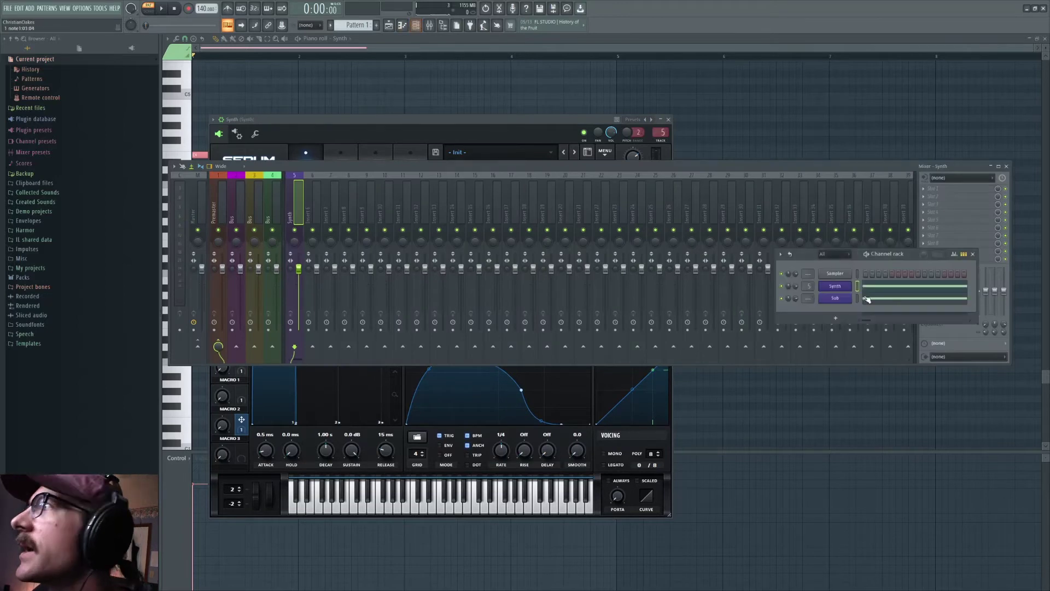
# Route the Sub channel to mixer track 6.
pyautogui.click(836, 298)
pyautogui.click(229, 131)
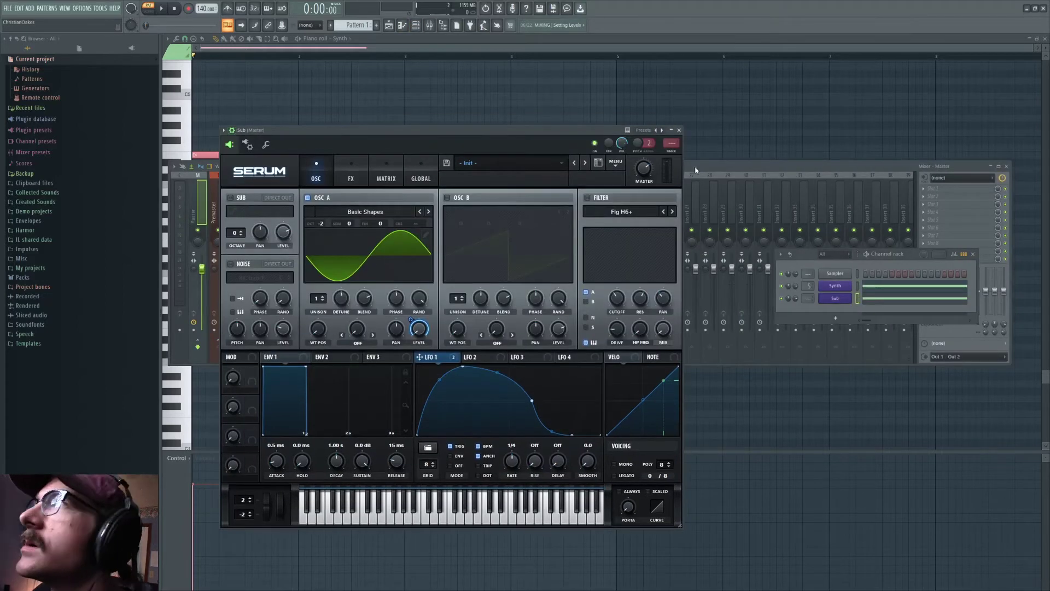
pyautogui.click(671, 147)
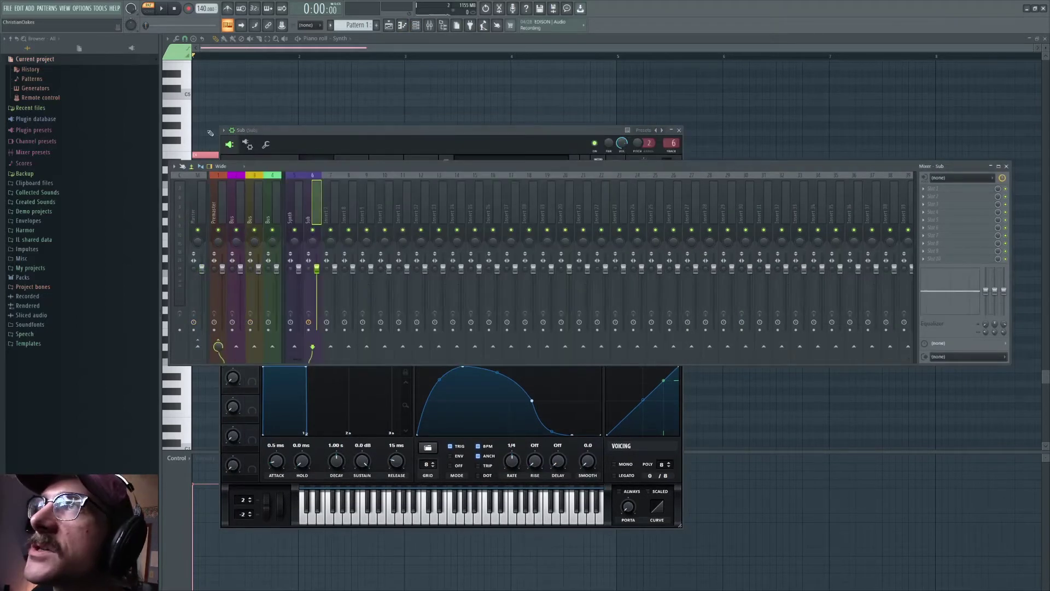
# Play the pattern to check the Synth and Sub levels in the mixer, selecting the Synth track.
pyautogui.press('space')
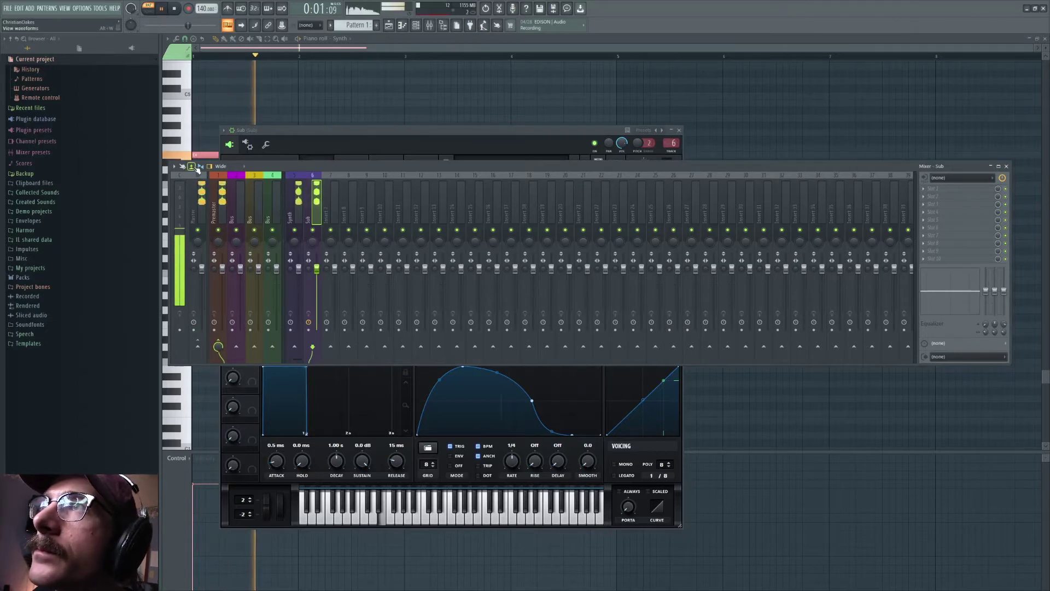
pyautogui.press('space')
pyautogui.click(292, 205)
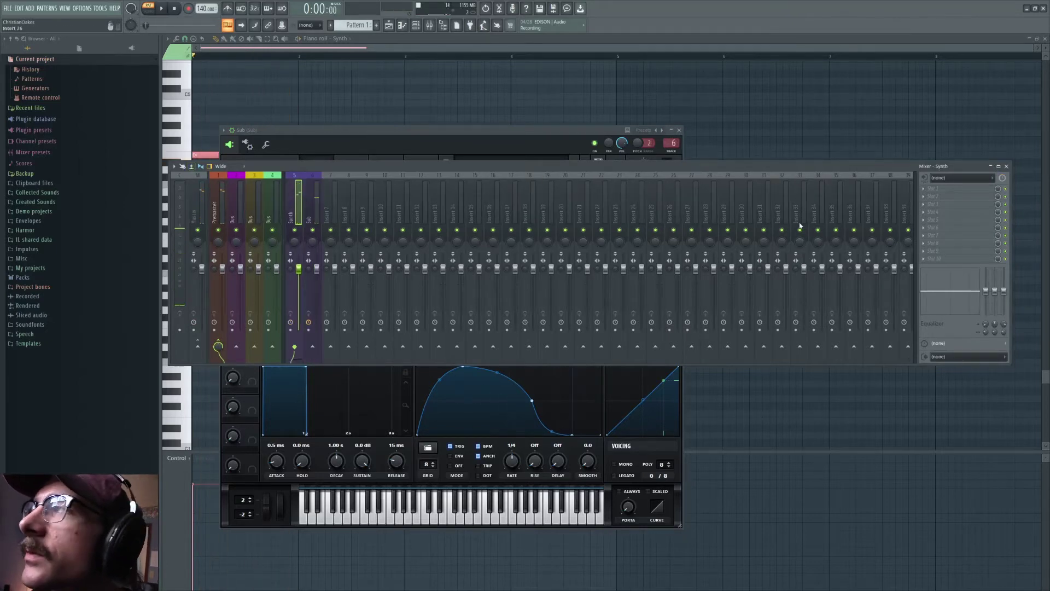
pyautogui.press('space')
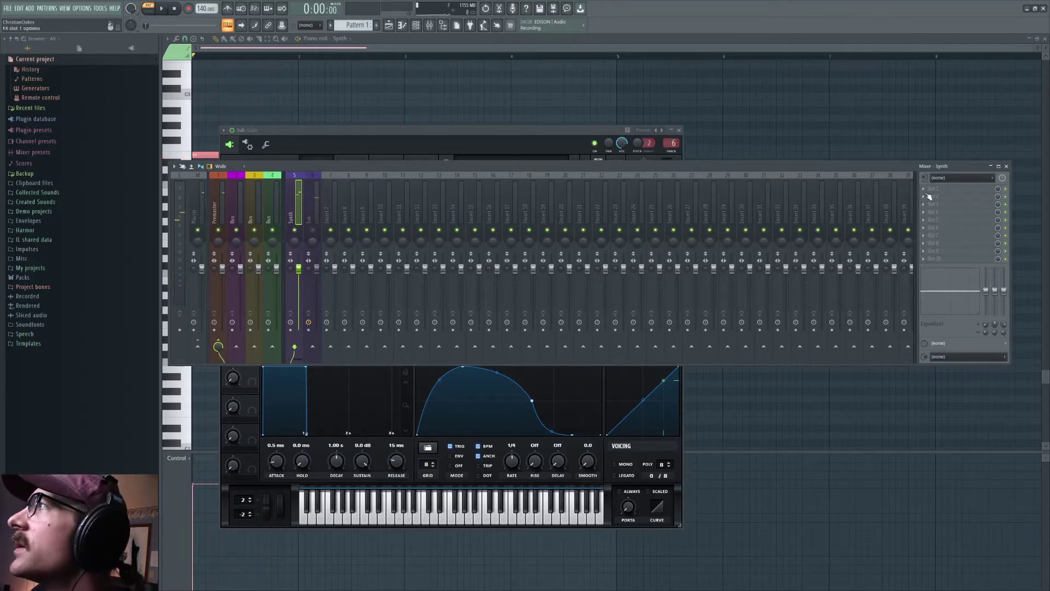
# Load FabFilter Pro-Q 3 on the Synth mixer track and add a low cut at about 265 Hz.
pyautogui.click(928, 196)
pyautogui.click(821, 322)
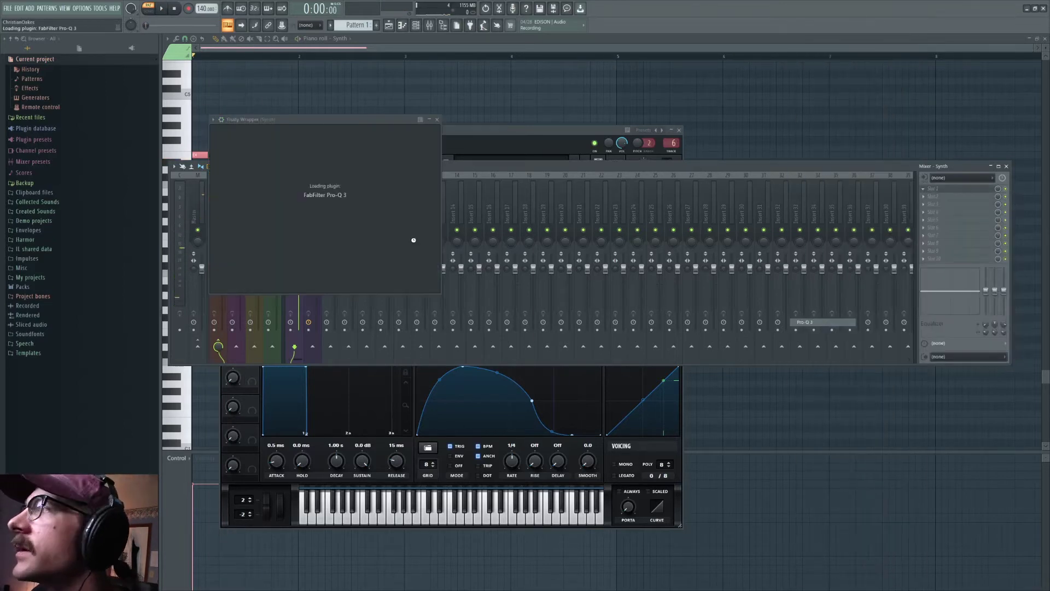
pyautogui.moveTo(232, 223); pyautogui.dragTo(382, 204)
pyautogui.press('space')
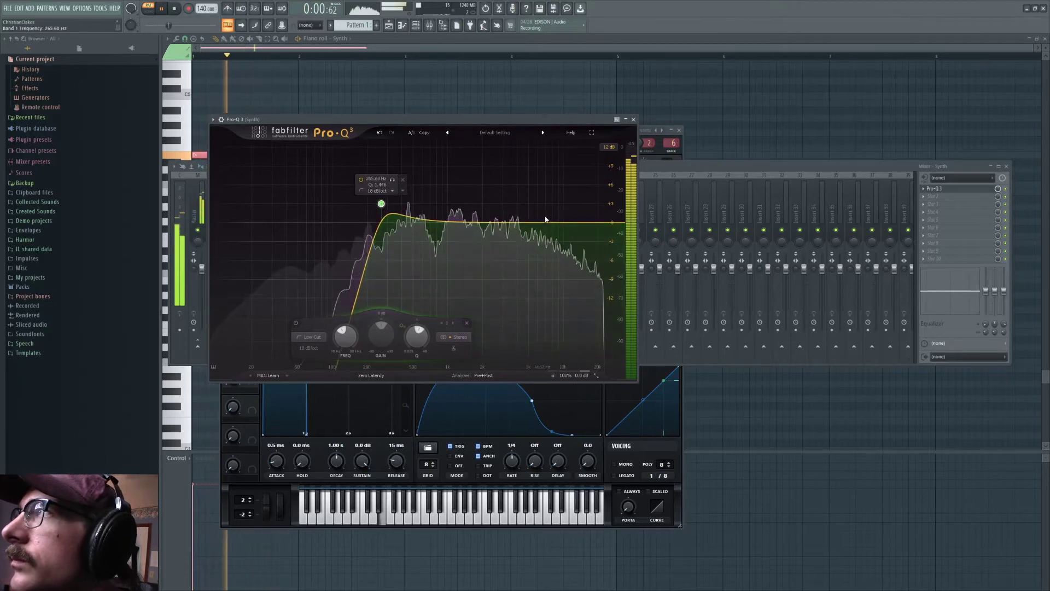
# Boost the Synth's highs with a high shelf around 6.2 kHz and dip the upper mids slightly during playback.
pyautogui.click(575, 219)
pyautogui.moveTo(575, 218); pyautogui.dragTo(536, 187)
pyautogui.scroll(5, 564, 210)
pyautogui.moveTo(381, 204)
pyautogui.mouseDown()
pyautogui.moveTo(385, 191)
pyautogui.moveTo(383, 206)
pyautogui.mouseUp()
pyautogui.moveTo(536, 189); pyautogui.dragTo(539, 203)
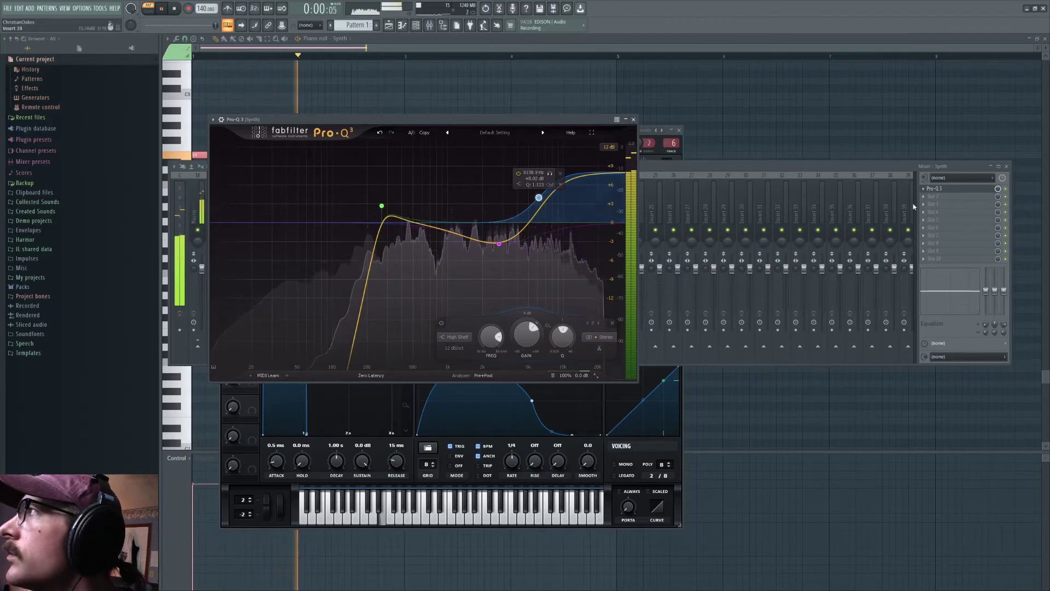
pyautogui.press('space')
# Load Fruity Reeverb 2 after the equalizer on the Synth mixer track.
pyautogui.click(928, 197)
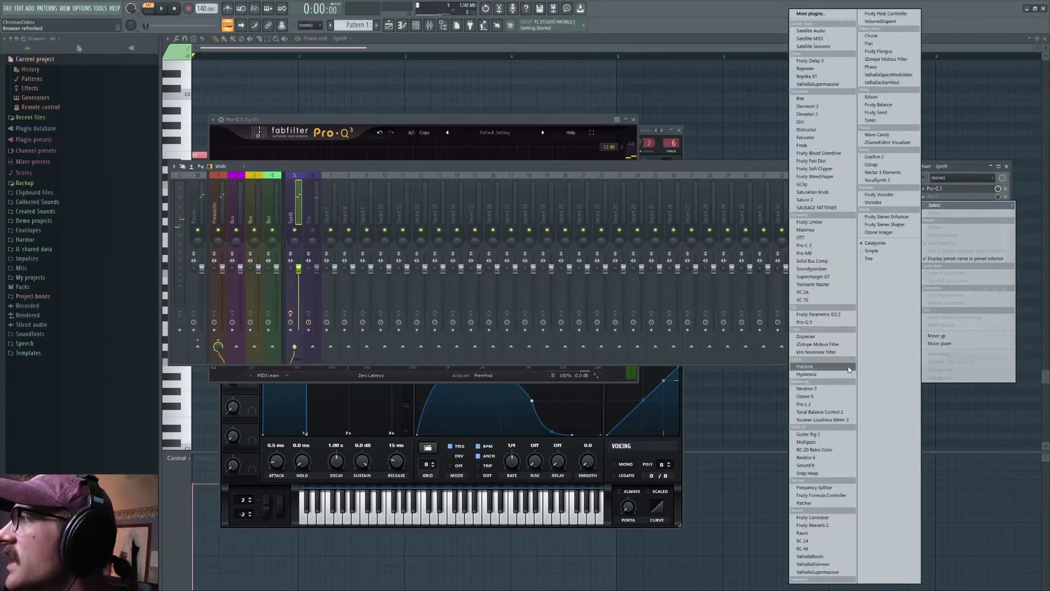
pyautogui.click(820, 530)
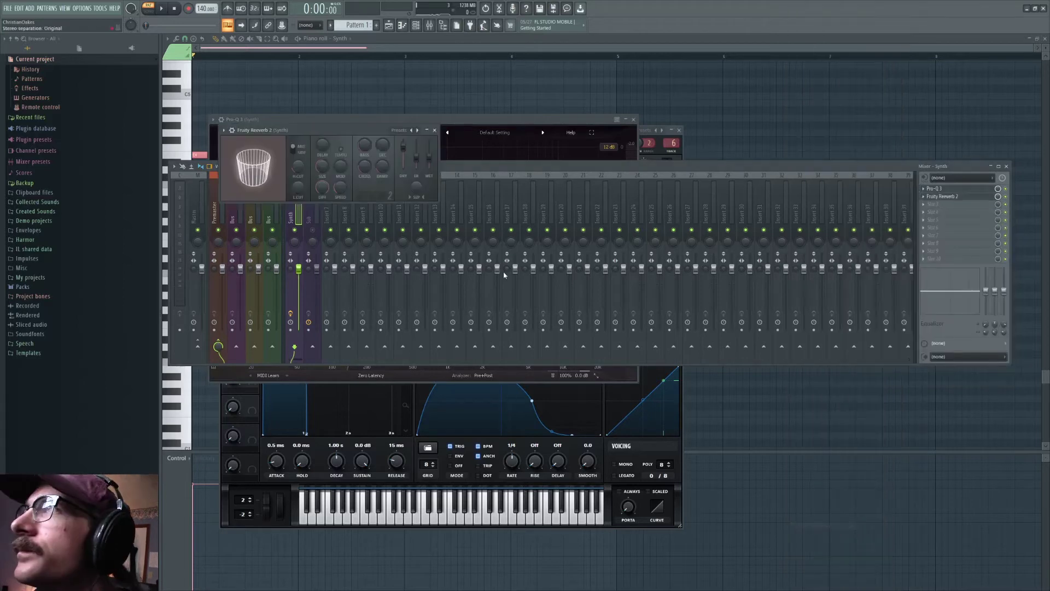
# Play the pattern and set Reeverb 2's early reflections to 0%, adjusting its room and modulation controls and resetting the dry level.
pyautogui.press('space')
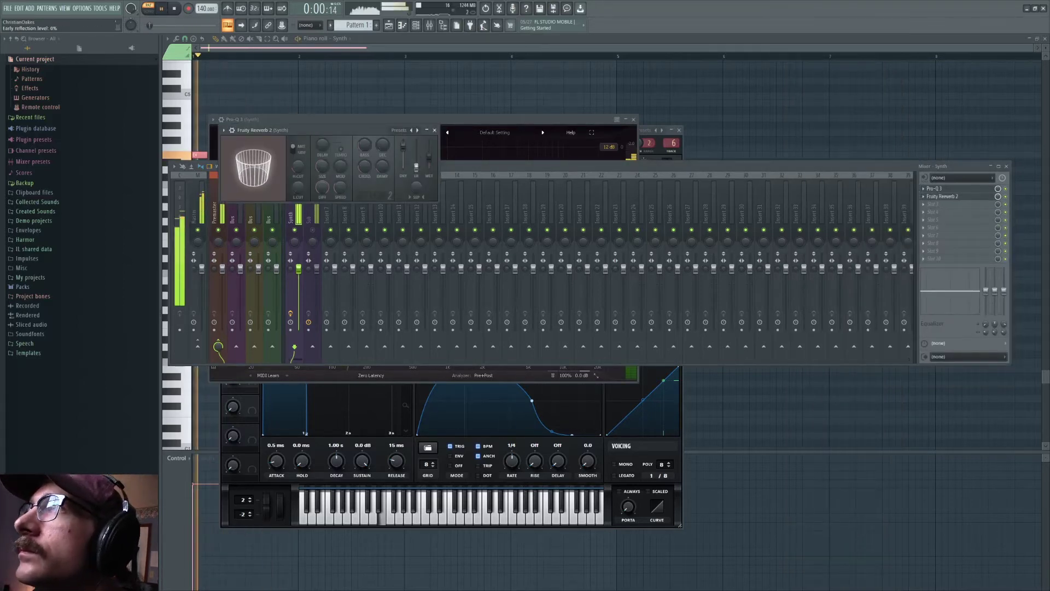
pyautogui.moveTo(430, 151); pyautogui.dragTo(402, 165)
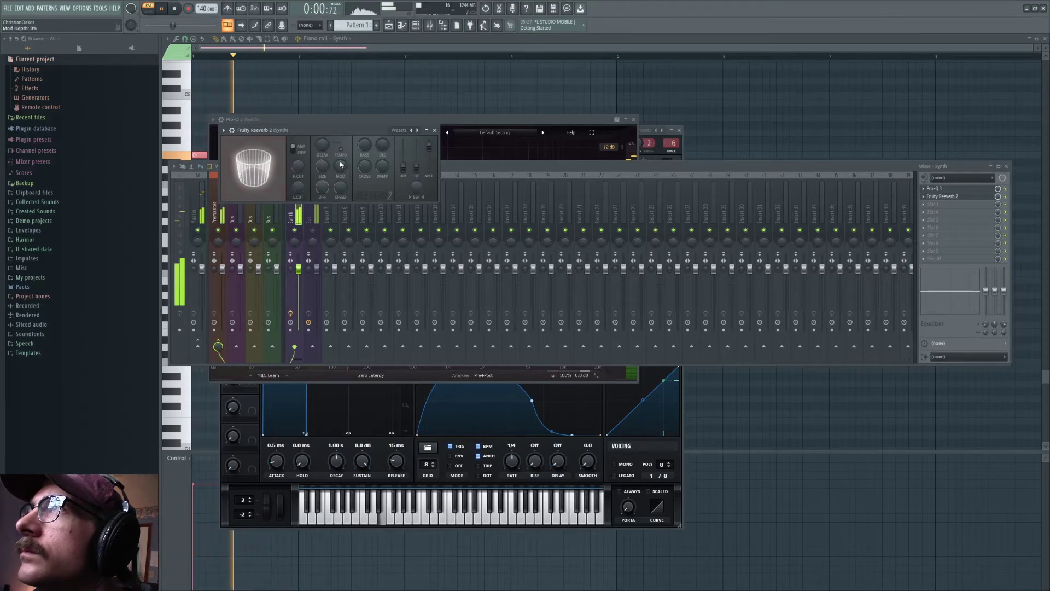
pyautogui.moveTo(323, 164); pyautogui.dragTo(341, 192)
pyautogui.rightClick(406, 169)
pyautogui.click(414, 174)
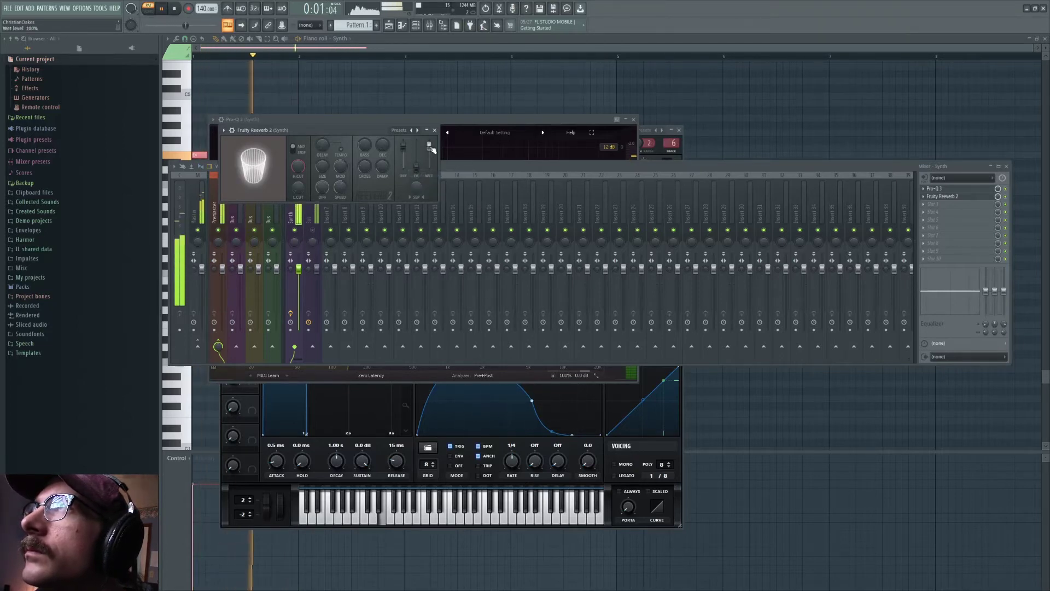
# Tune the reverb's modulation speed and lower its wet level during playback, restoring the dry level to its default.
pyautogui.moveTo(429, 147); pyautogui.dragTo(429, 157)
pyautogui.rightClick(430, 145)
pyautogui.click(441, 150)
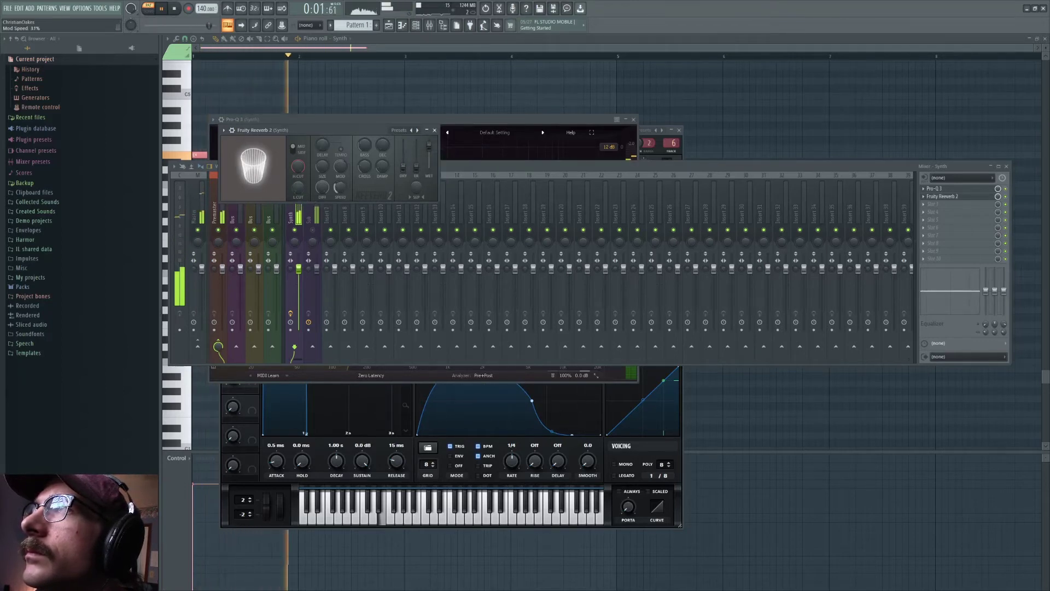
pyautogui.moveTo(341, 189); pyautogui.dragTo(340, 194)
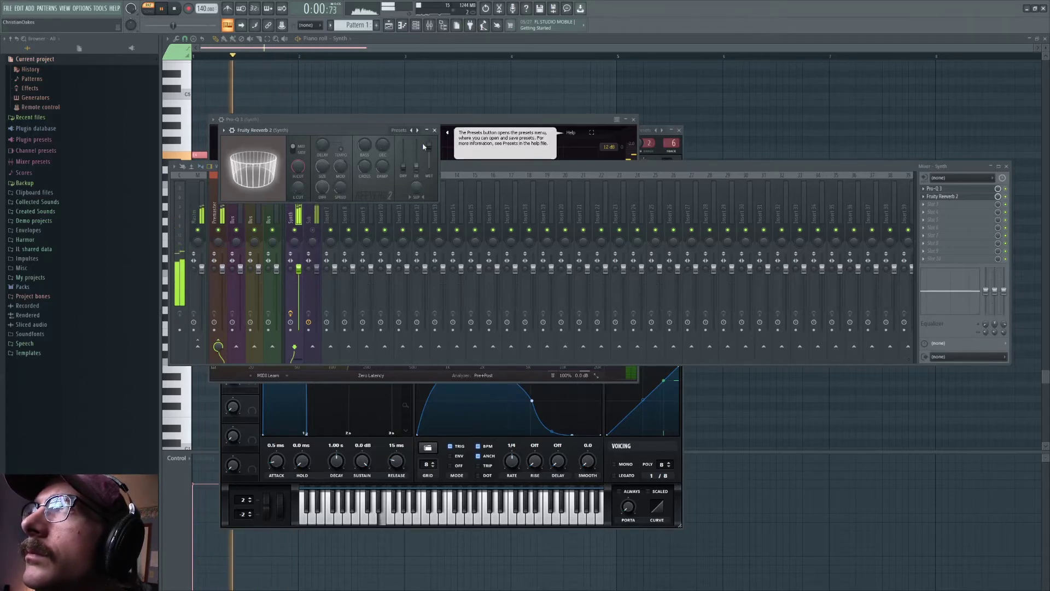
pyautogui.rightClick(406, 162)
pyautogui.click(415, 169)
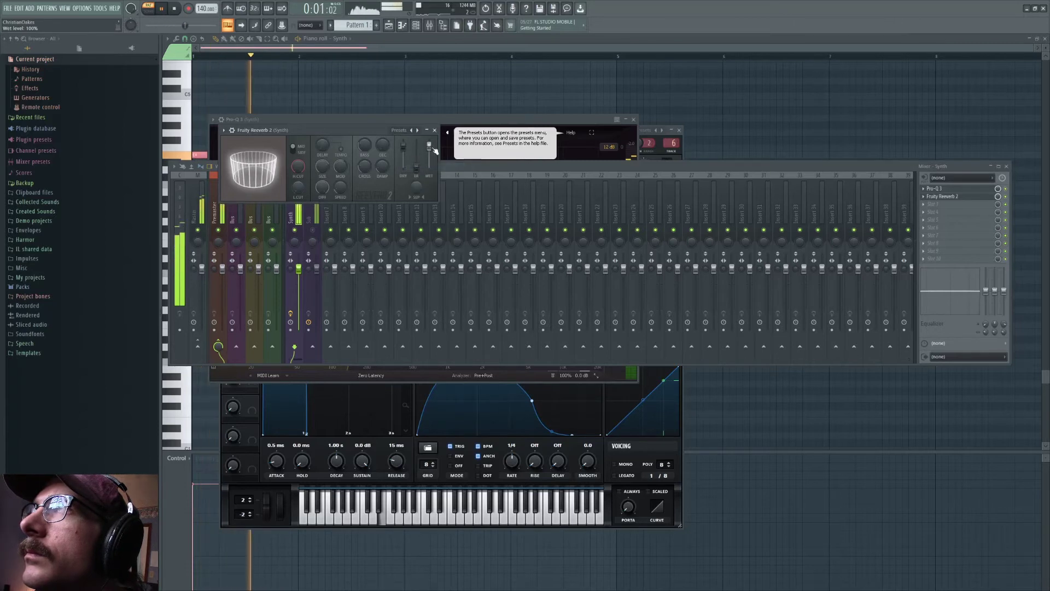
pyautogui.moveTo(429, 156); pyautogui.dragTo(429, 160)
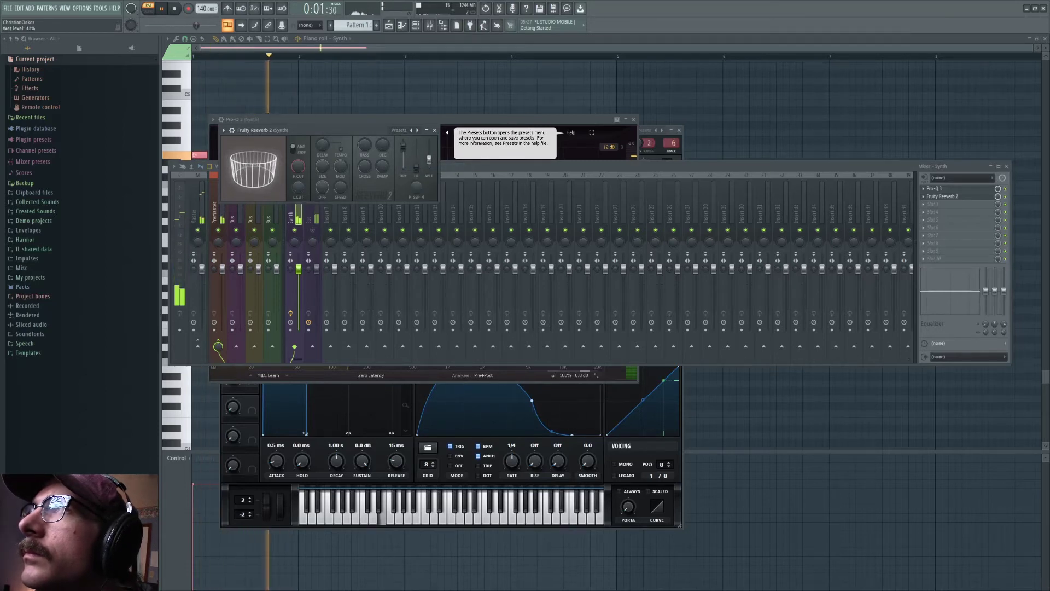
# Adjust the reverb's damping, bass and decay settings by ear, resetting the dry level before stopping playback.
pyautogui.moveTo(387, 168); pyautogui.dragTo(386, 194)
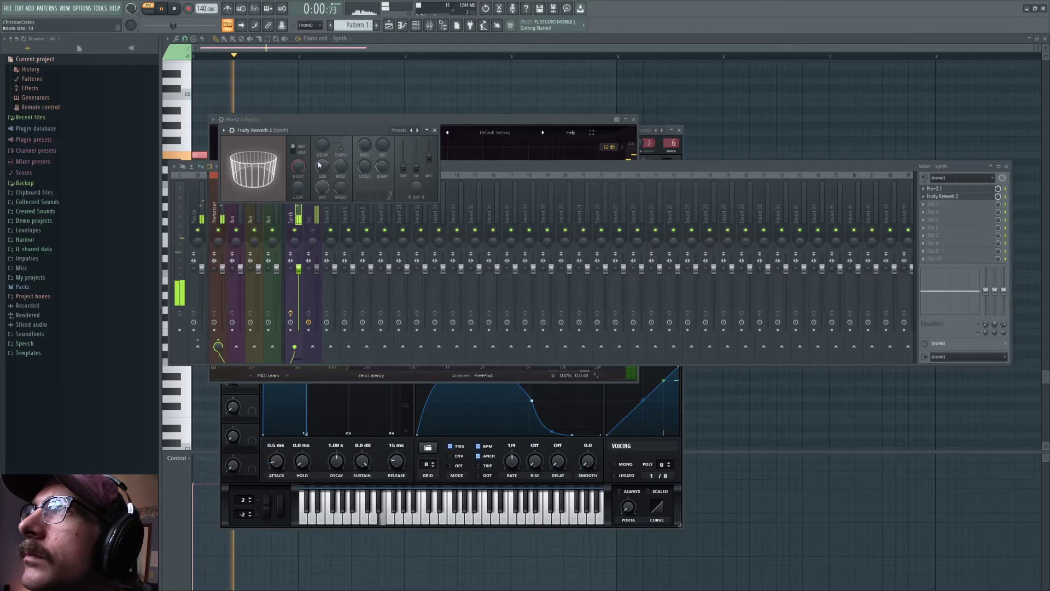
pyautogui.rightClick(409, 169)
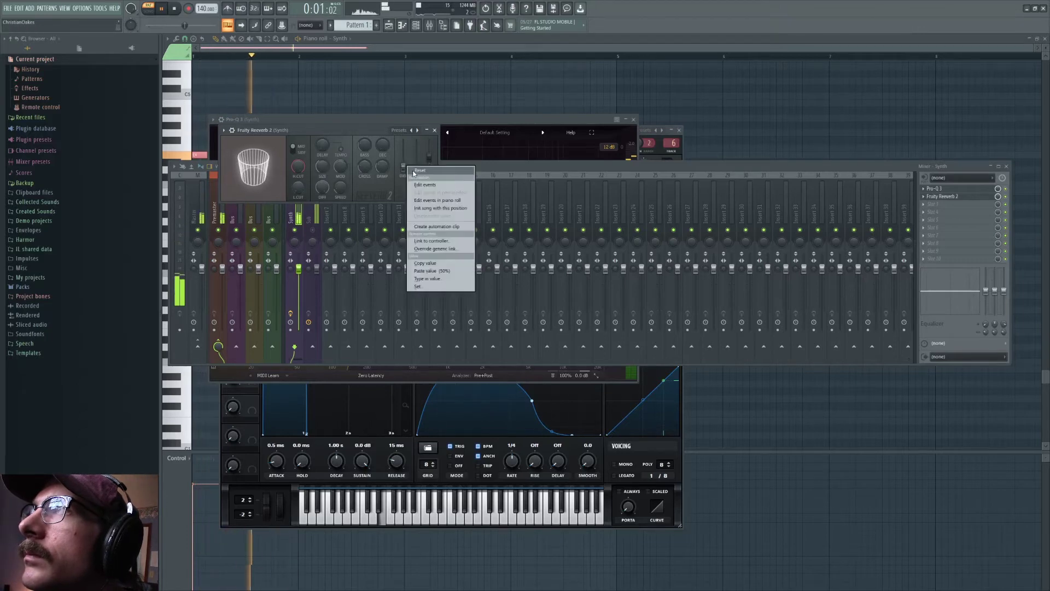
pyautogui.moveTo(383, 145); pyautogui.dragTo(383, 162)
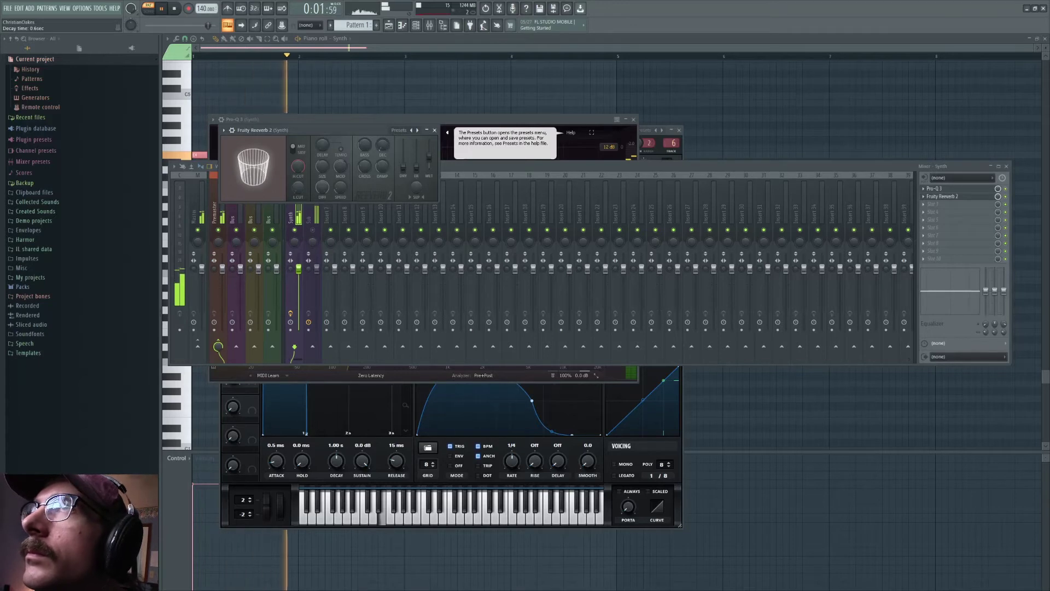
pyautogui.rightClick(404, 169)
pyautogui.click(412, 189)
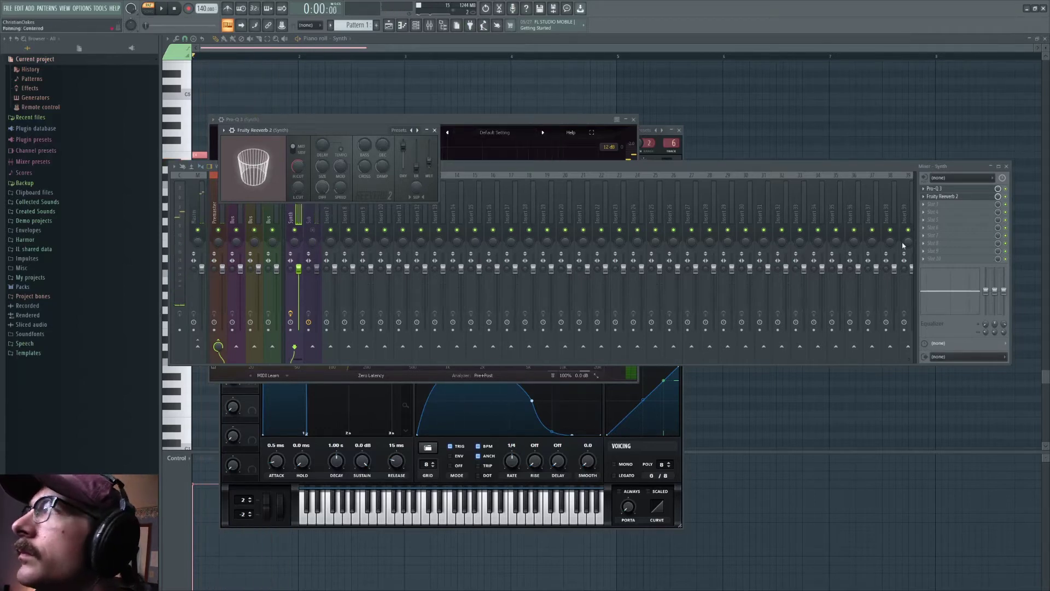
# Load Fruity WaveShaper after the reverb, bend its curve into a convex rise and lower the mix during playback.
pyautogui.click(925, 206)
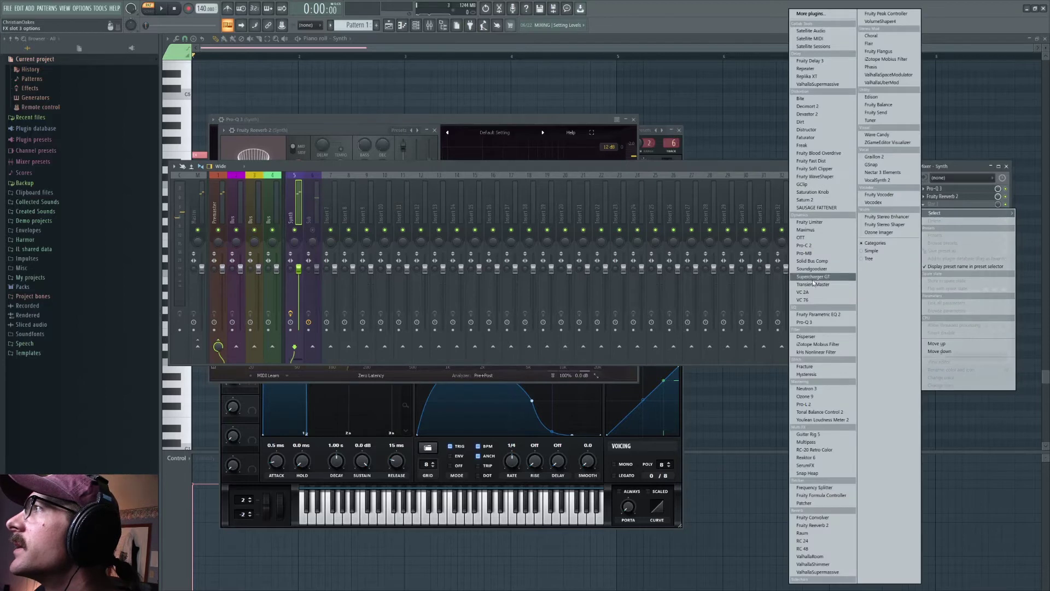
pyautogui.click(822, 177)
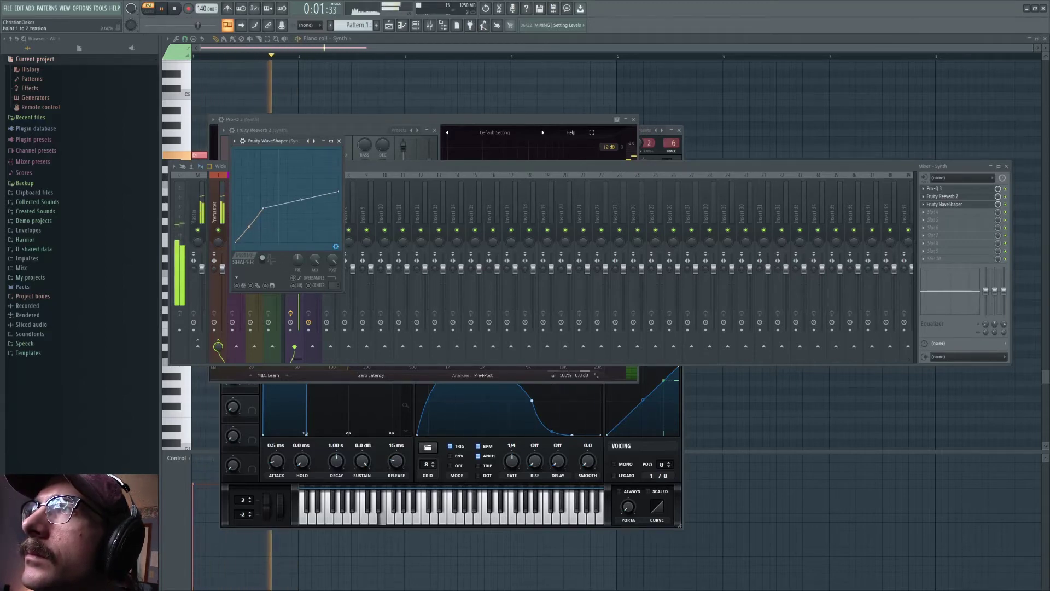
pyautogui.moveTo(331, 192); pyautogui.dragTo(341, 186)
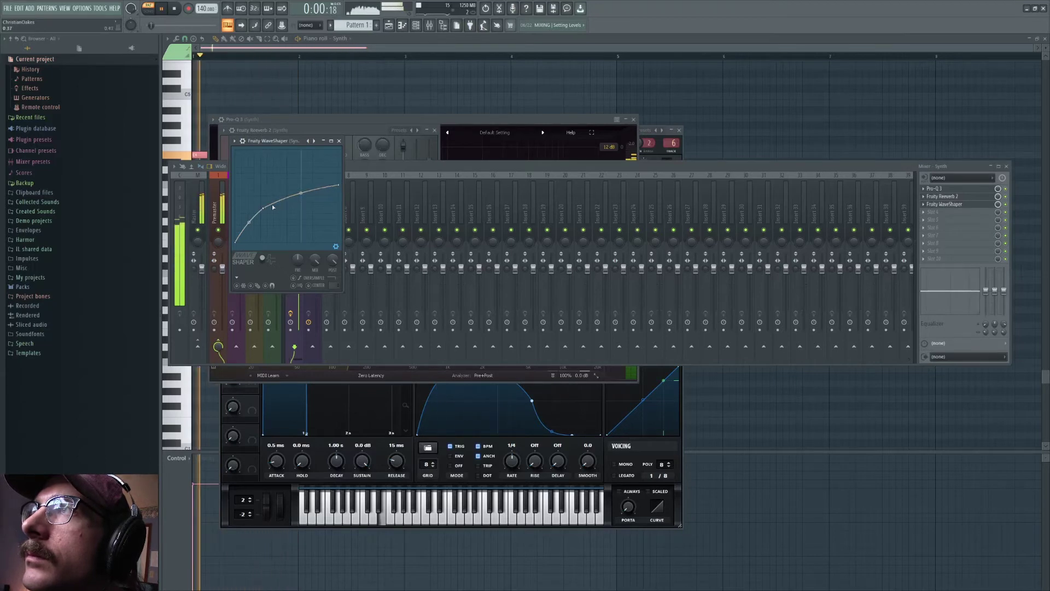
pyautogui.moveTo(315, 260); pyautogui.dragTo(315, 269)
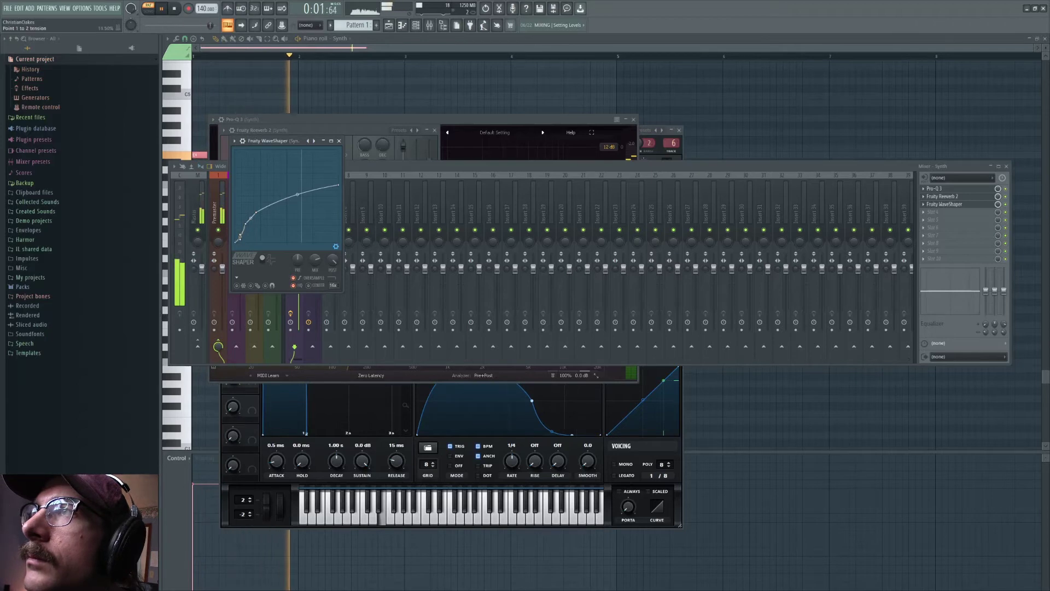
pyautogui.press('space')
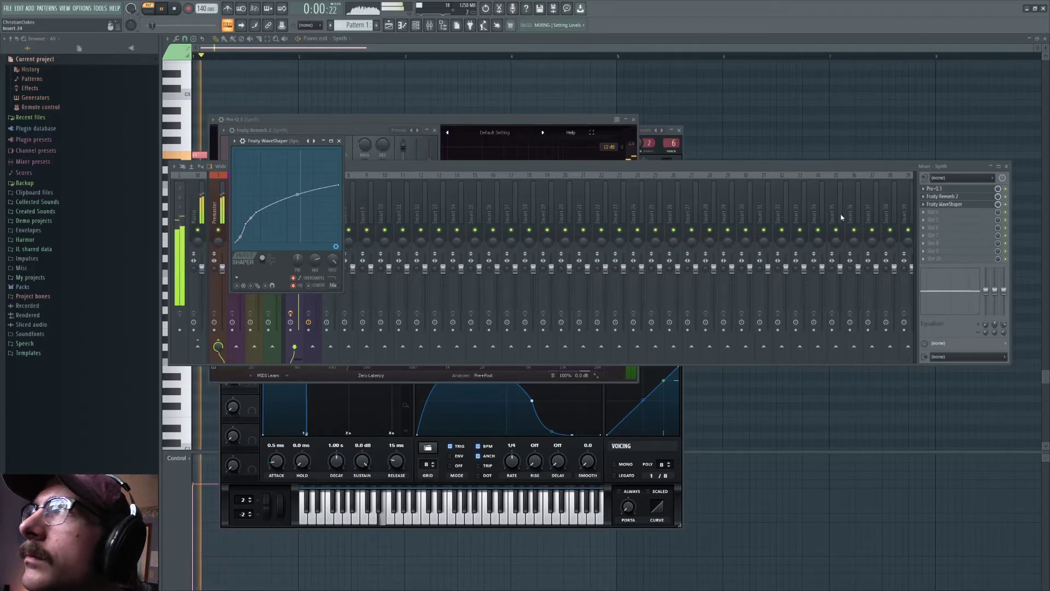
# Move Fruity WaveShaper above Fruity Reeverb 2 in the Synth effect chain and play the pattern.
pyautogui.click(924, 206)
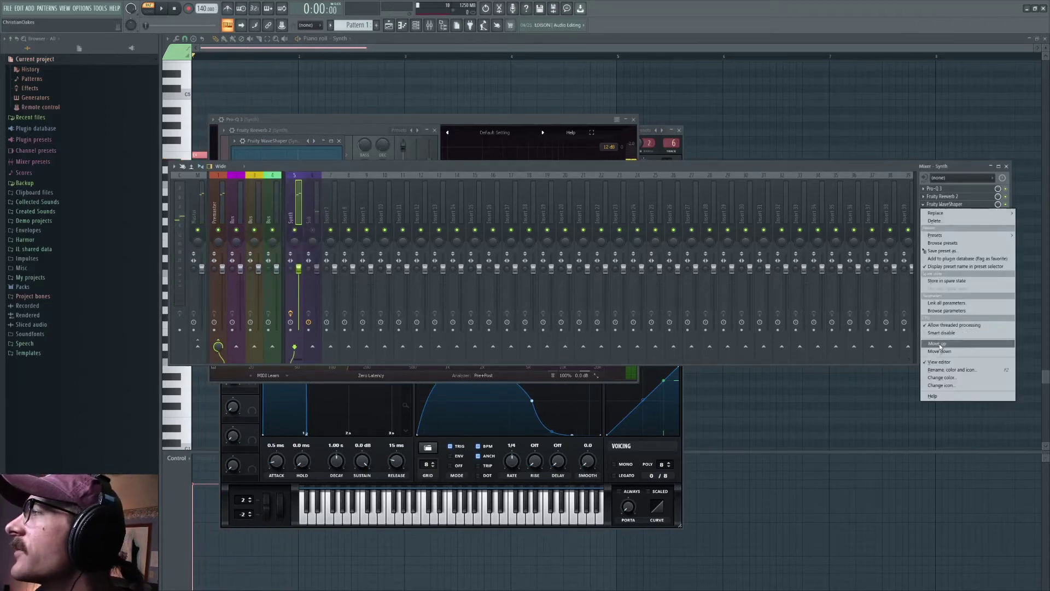
pyautogui.click(940, 344)
pyautogui.press('space')
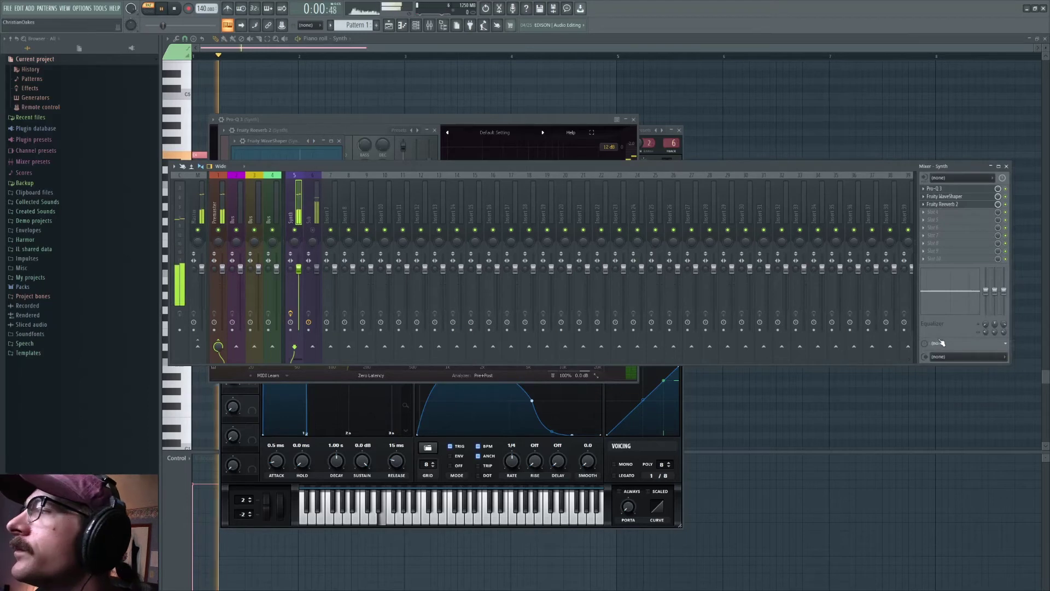
# Reopen Fruity WaveShaper and reset the tension of its curve's first segment, checking the sound before stopping playback.
pyautogui.click(949, 197)
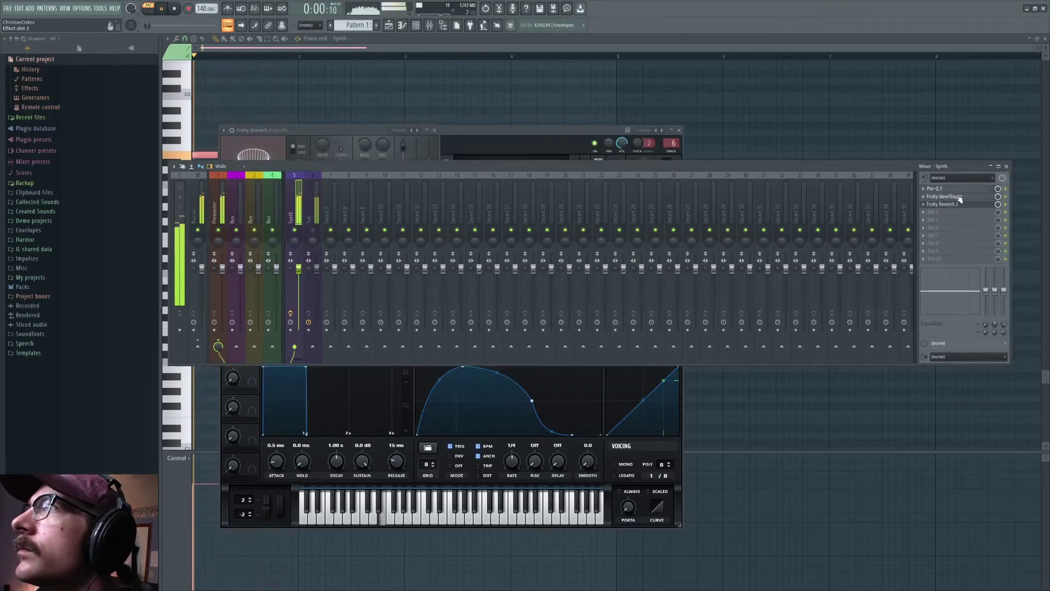
pyautogui.click(954, 197)
pyautogui.rightClick(243, 231)
pyautogui.click(245, 236)
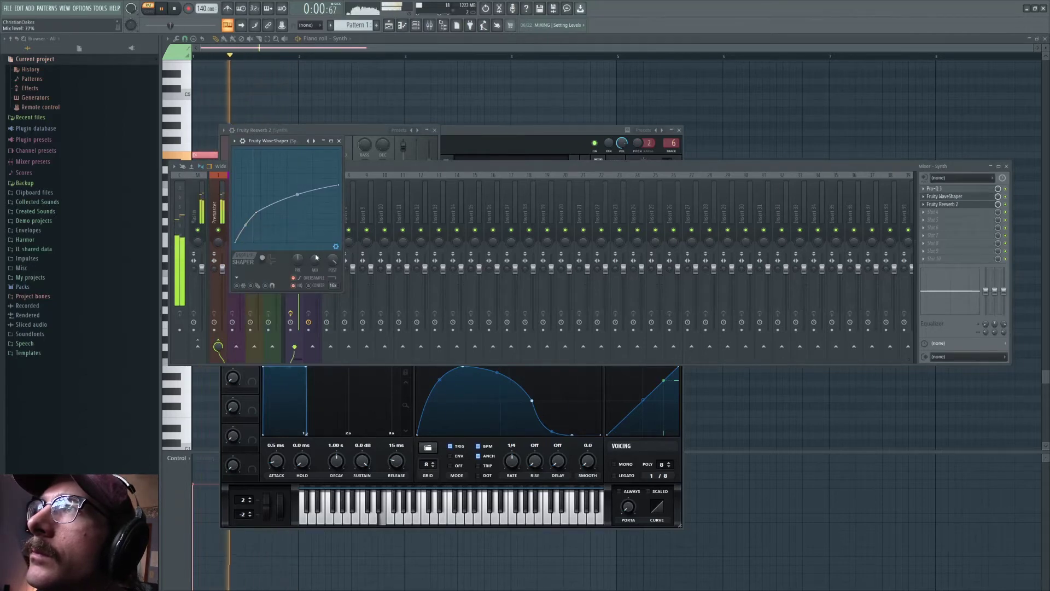
pyautogui.press('space')
# Load Fruity Delay 3 in the Synth track's fourth effect slot and tune its delay time and feedback level during playback.
pyautogui.click(925, 213)
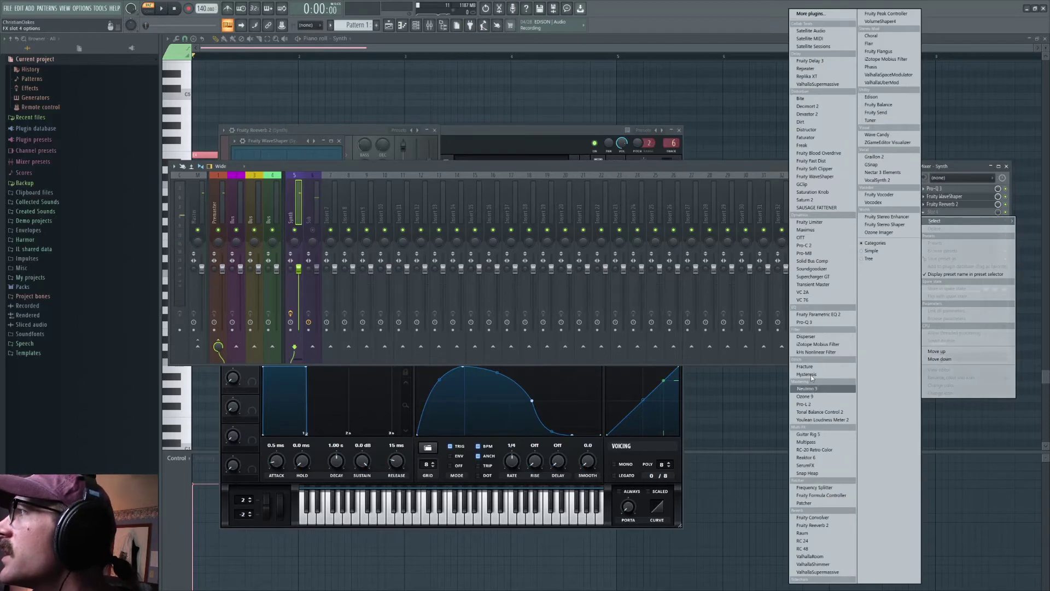
pyautogui.click(817, 63)
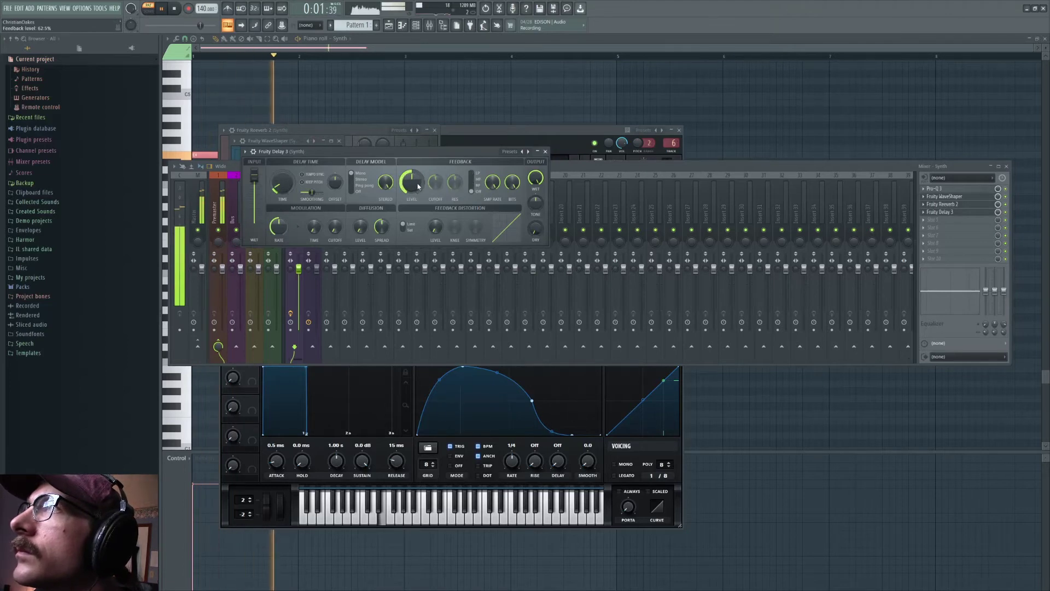
pyautogui.moveTo(412, 182); pyautogui.dragTo(412, 174)
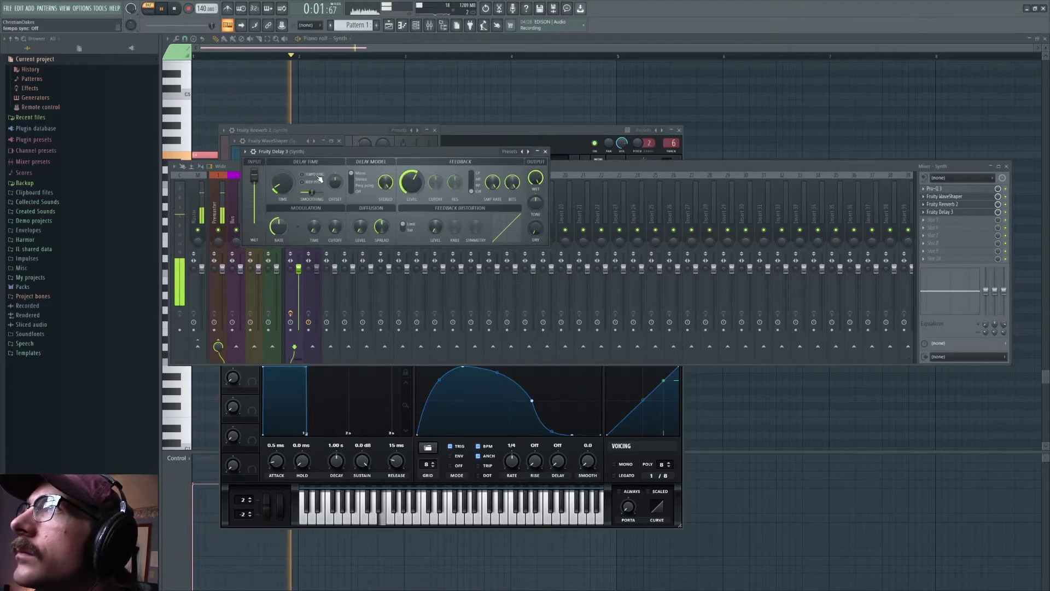
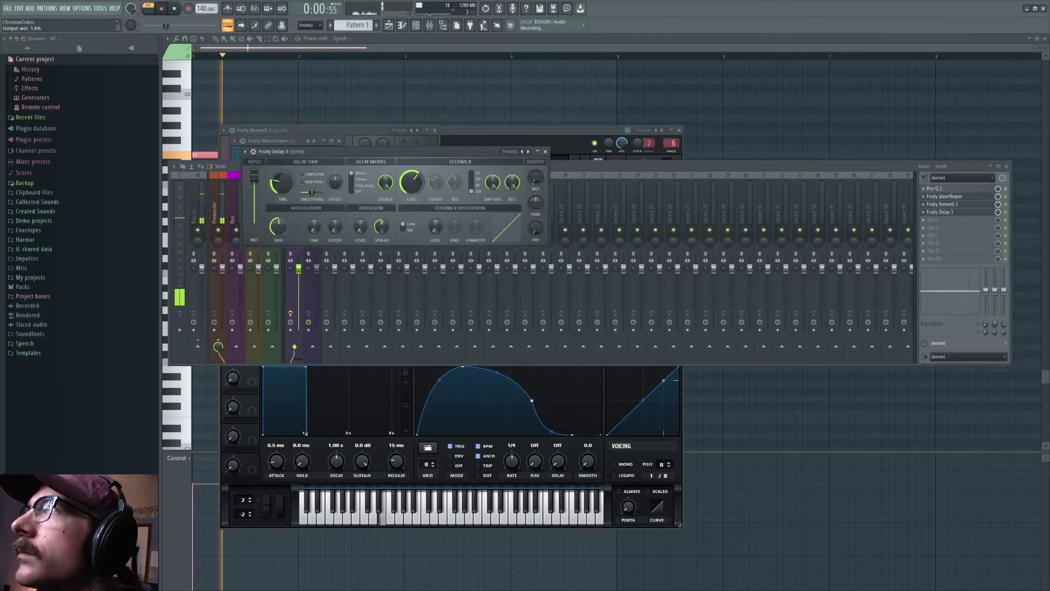
pyautogui.moveTo(411, 182)
pyautogui.mouseDown()
pyautogui.moveTo(411, 165)
pyautogui.moveTo(420, 187)
pyautogui.mouseUp()
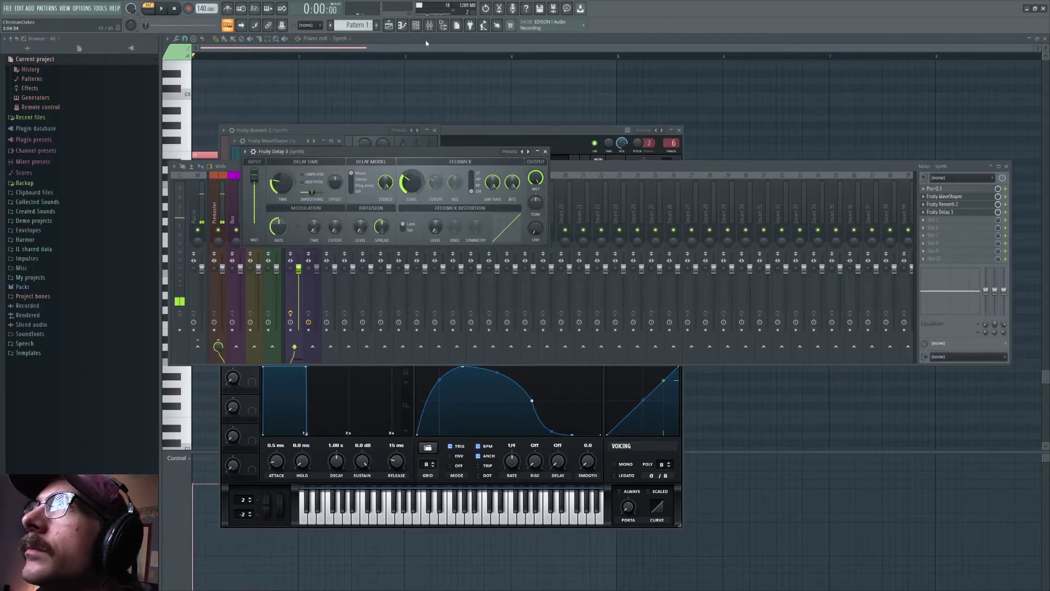
# In the Playlist, set the snap to 1/2 beat and limit the time selection to the first beat of Pattern 1.
pyautogui.click(388, 25)
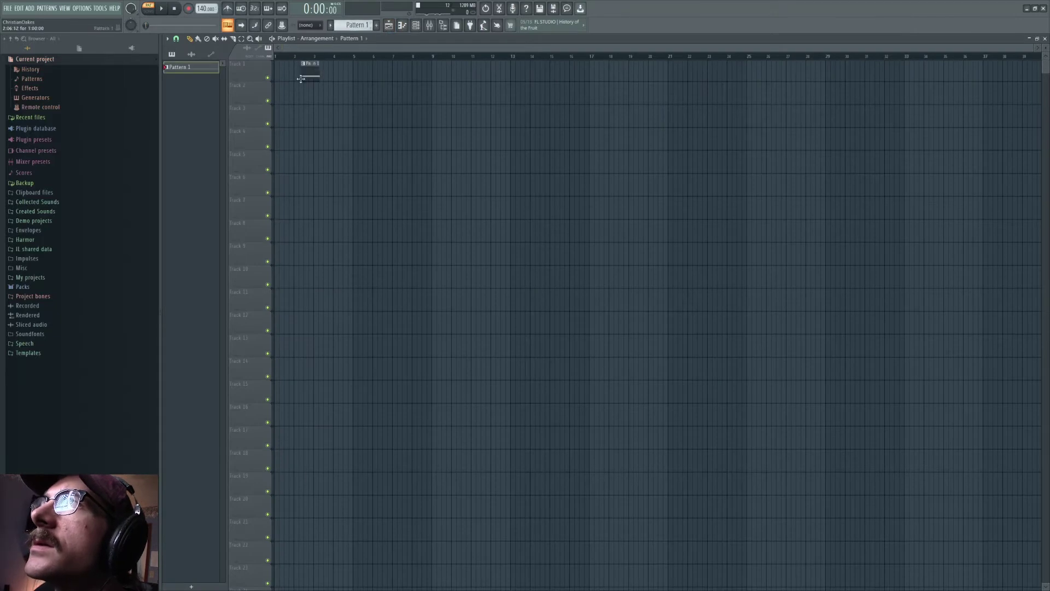
pyautogui.scroll(8, 287, 62)
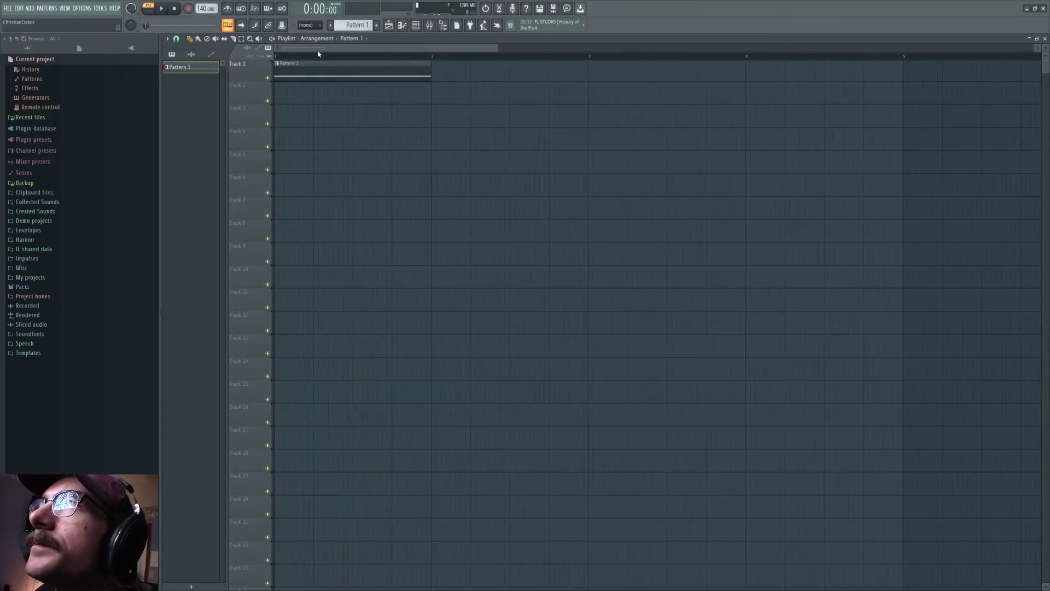
pyautogui.hotkey('ctrl', 'a')
pyautogui.click(177, 39)
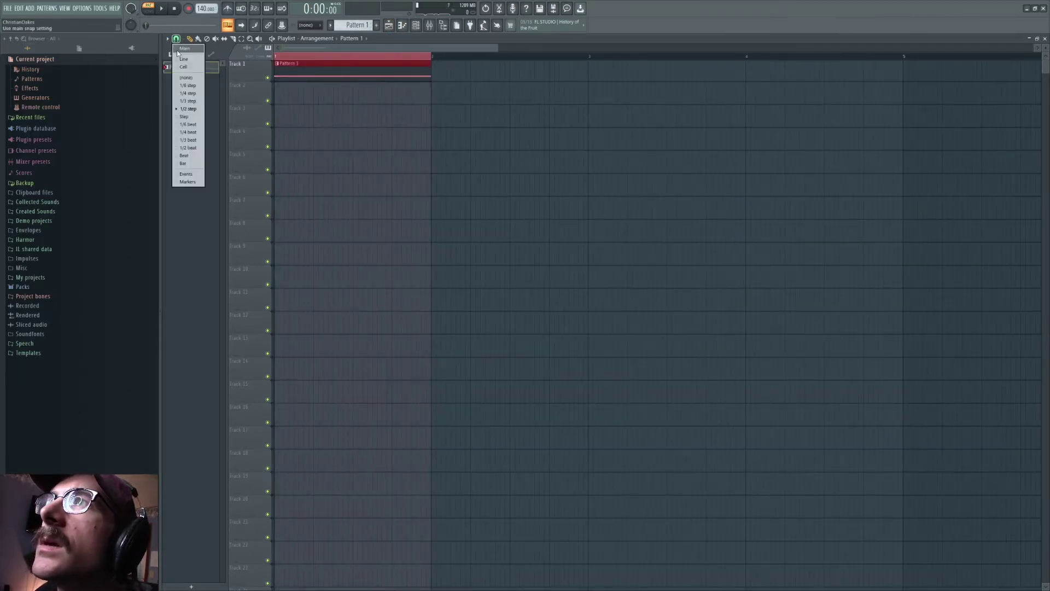
pyautogui.click(186, 149)
pyautogui.scroll(1, 399, 53)
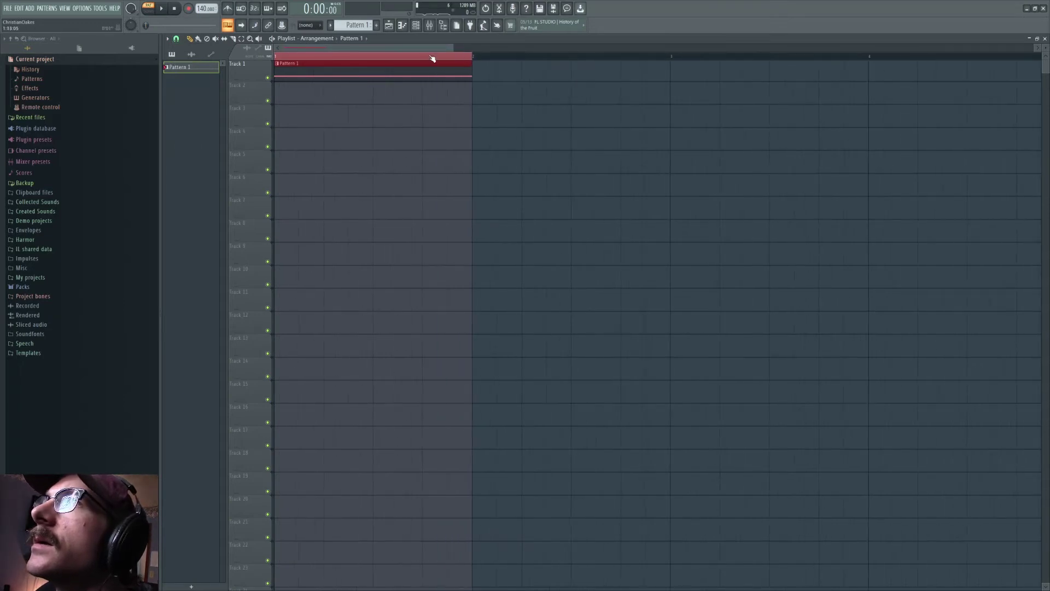
pyautogui.moveTo(471, 56); pyautogui.dragTo(345, 62)
# Create an automation clip for Fruity Delay 3's feedback level over the first beat and shape it to rise and fall.
pyautogui.click(430, 28)
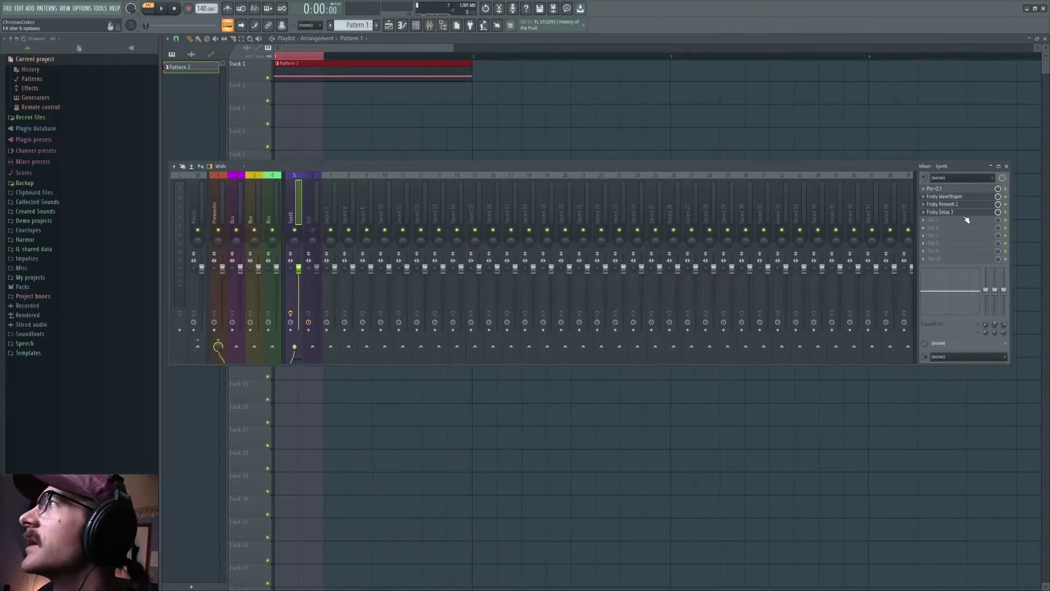
pyautogui.click(951, 213)
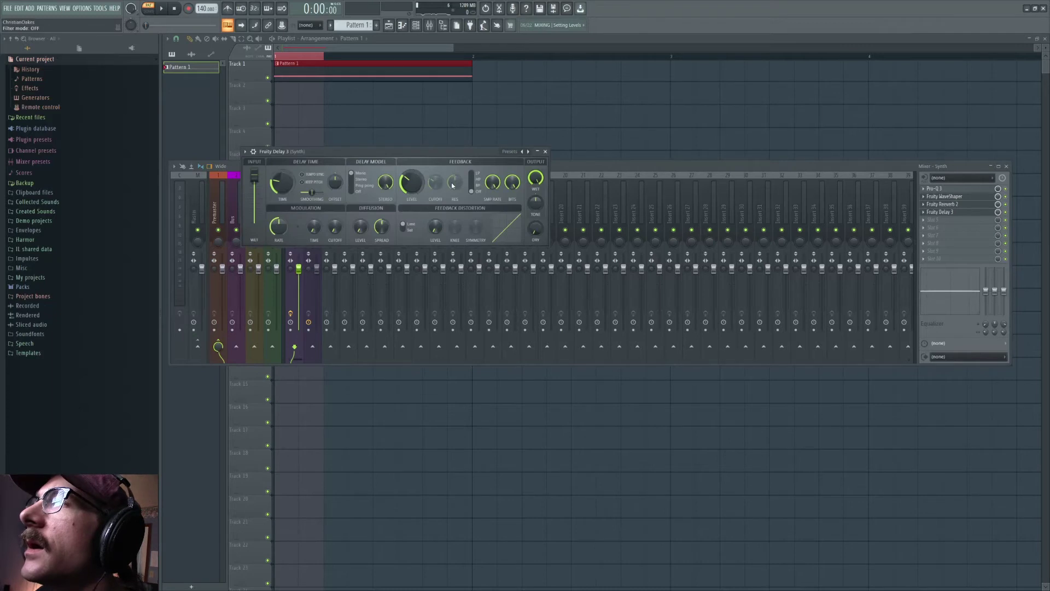
pyautogui.rightClick(419, 188)
pyautogui.click(448, 248)
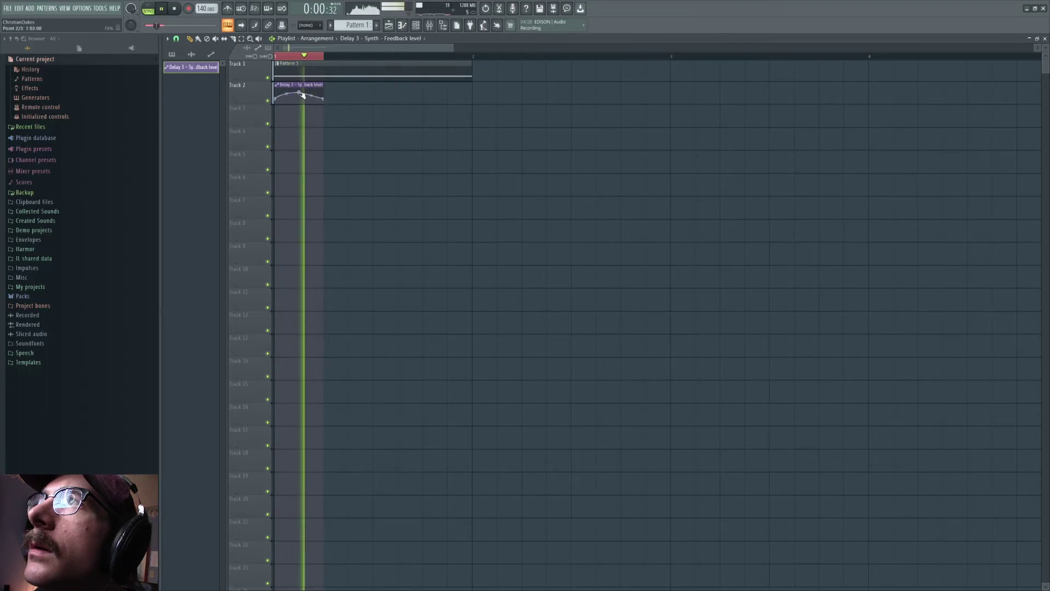
pyautogui.moveTo(324, 99); pyautogui.dragTo(312, 99)
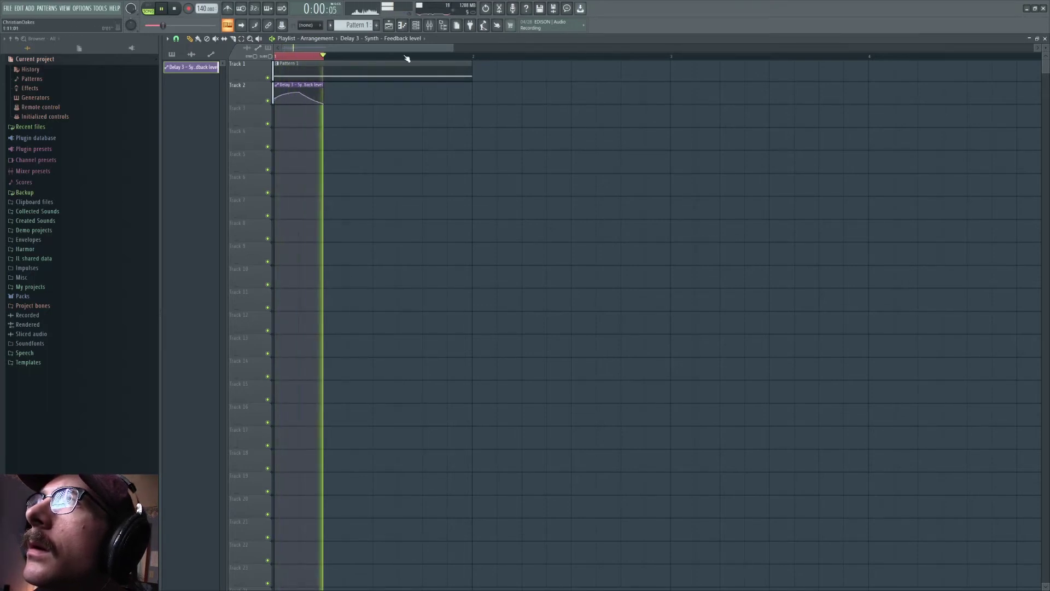
# Extend the time selection to the full first bar and repeat the feedback automation clip on each beat.
pyautogui.moveTo(474, 57); pyautogui.dragTo(275, 57)
pyautogui.click(490, 143)
pyautogui.press('space')
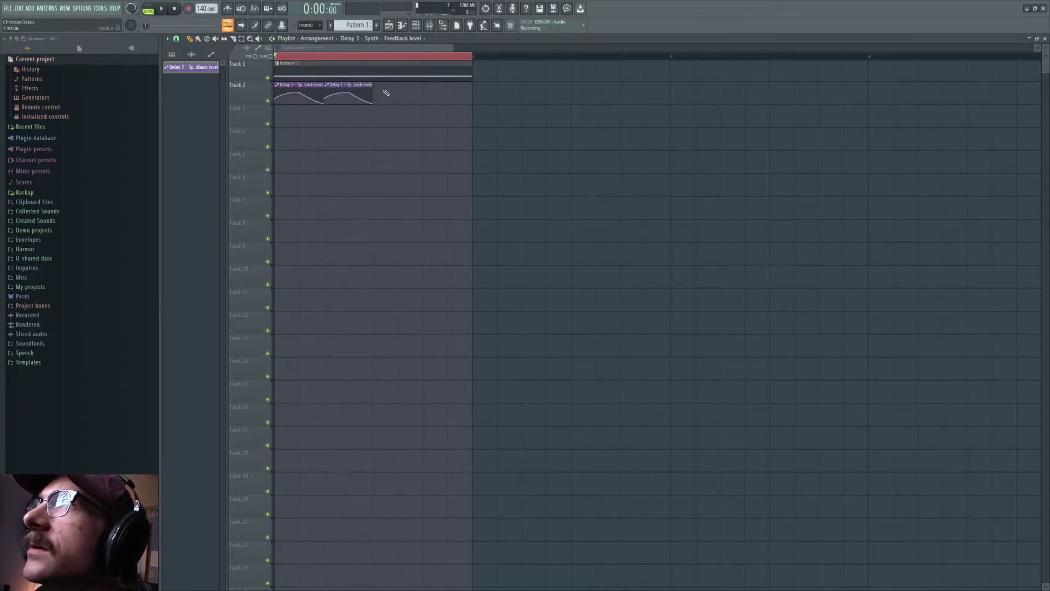
pyautogui.click(449, 86)
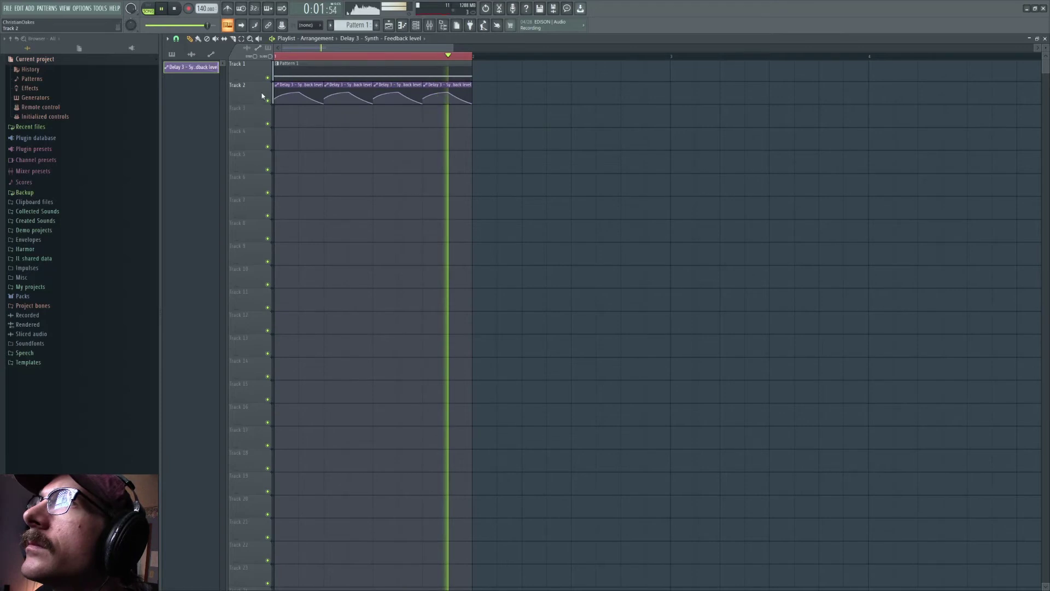
# Set the snap to none and reshape the feedback automation curve with a steeper rise and a slightly earlier peak.
pyautogui.click(176, 38)
pyautogui.click(186, 79)
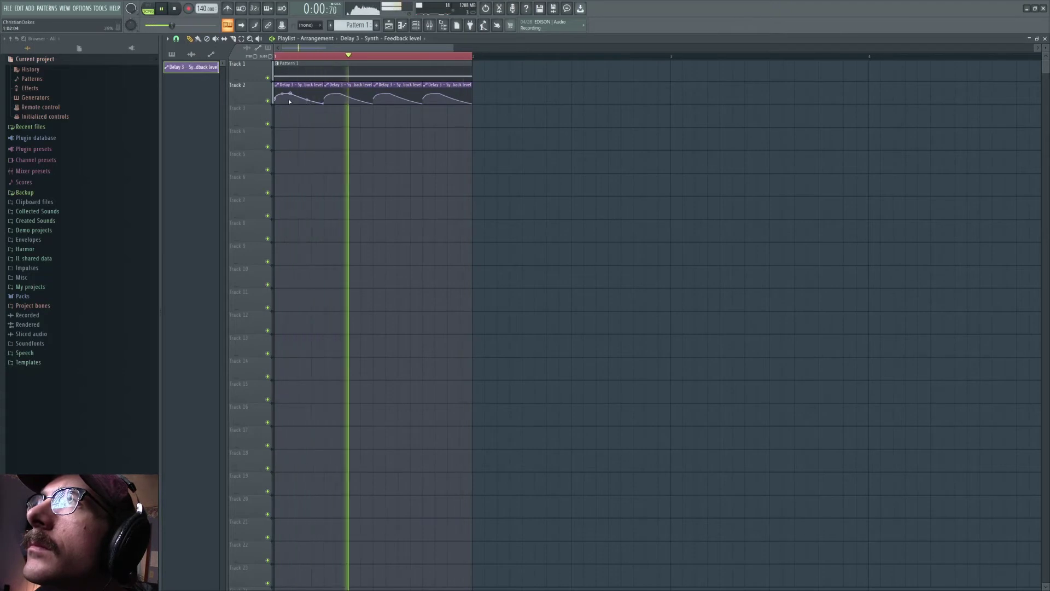
pyautogui.moveTo(291, 94); pyautogui.dragTo(297, 94)
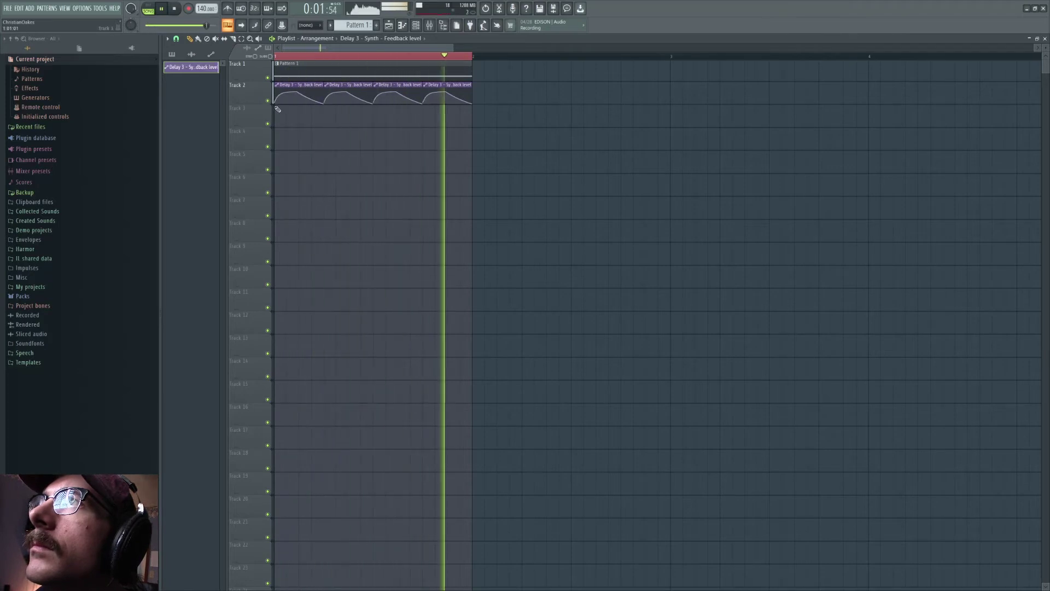
# Raise the starting point of the Delay 3 feedback level automation curve on playlist track 2.
pyautogui.rightClick(277, 100)
pyautogui.click(297, 225)
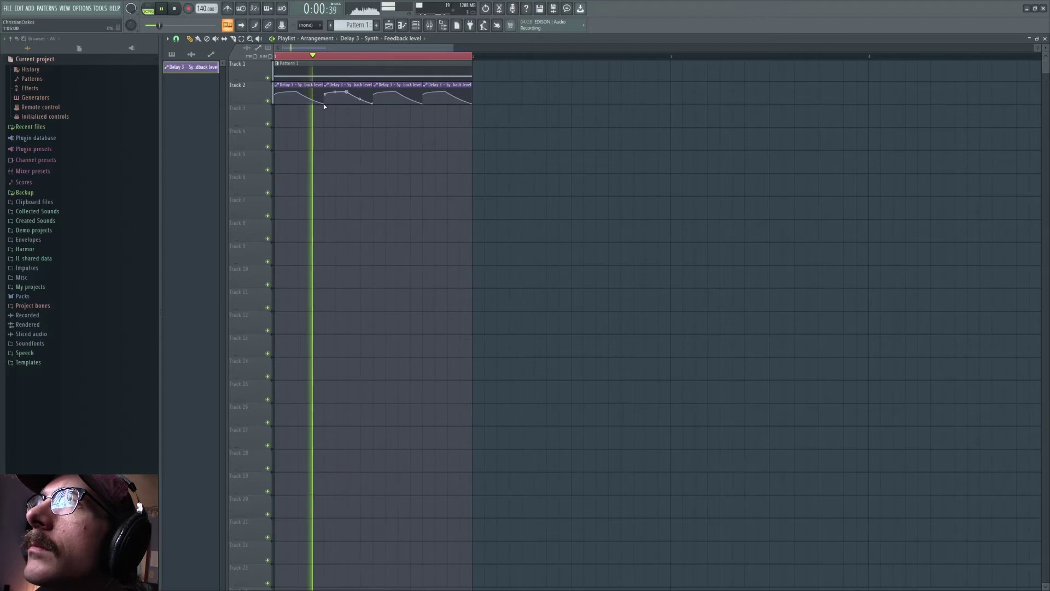
pyautogui.press('space')
# Open Fruity Reverb 2 and Fruity Delay 3 on the Synth mixer track and play the loop to check the delay.
pyautogui.click(432, 25)
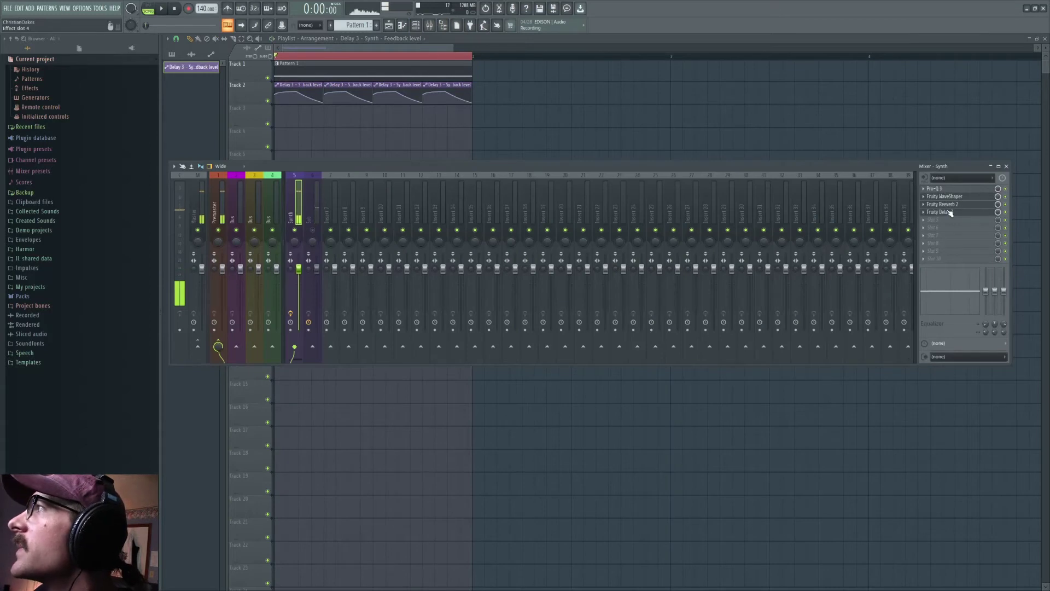
pyautogui.click(952, 204)
pyautogui.click(952, 212)
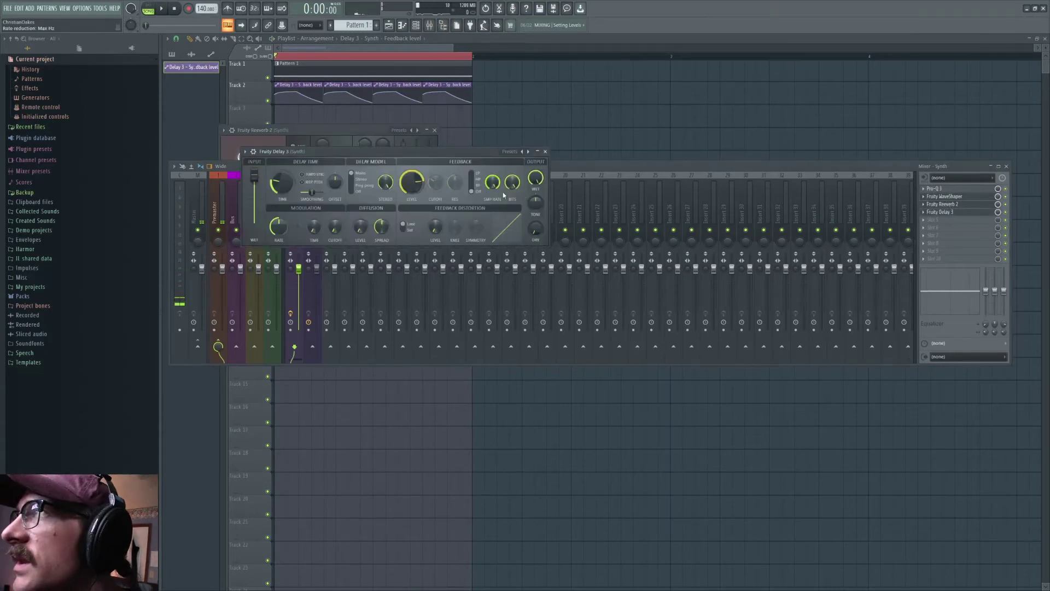
pyautogui.press('space')
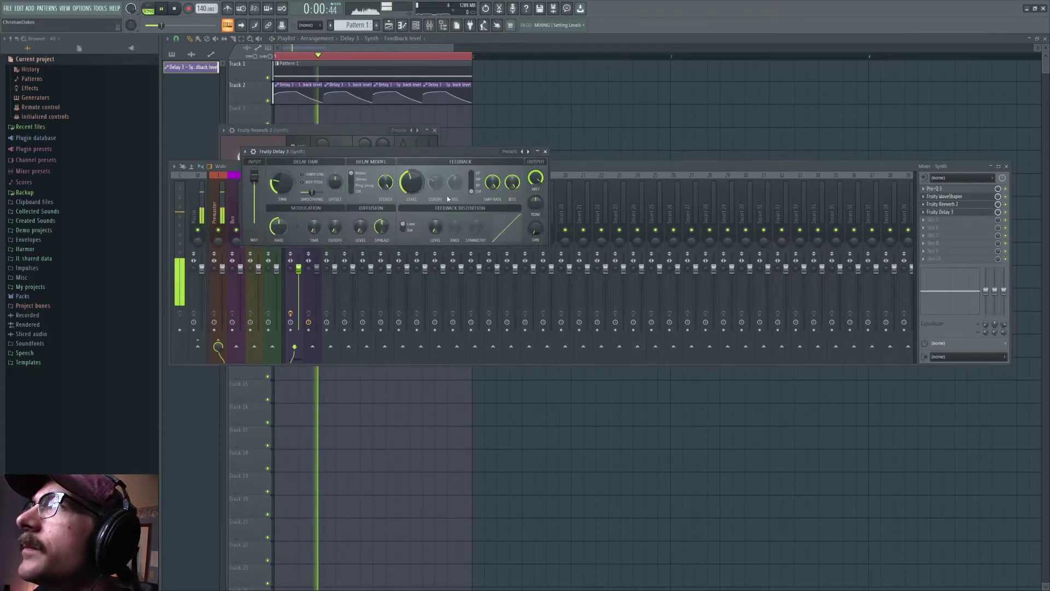
# Enlarge playlist track 2 and reshape the feedback automation with a lower start and a later, slightly lower peak.
pyautogui.click(341, 103)
pyautogui.press('space')
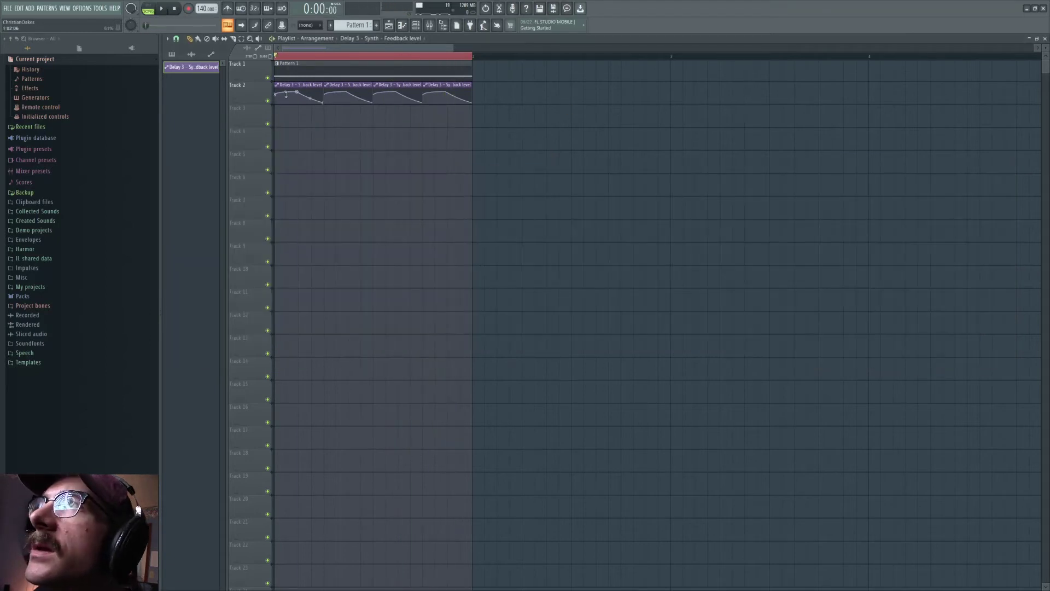
pyautogui.moveTo(245, 103); pyautogui.dragTo(246, 295)
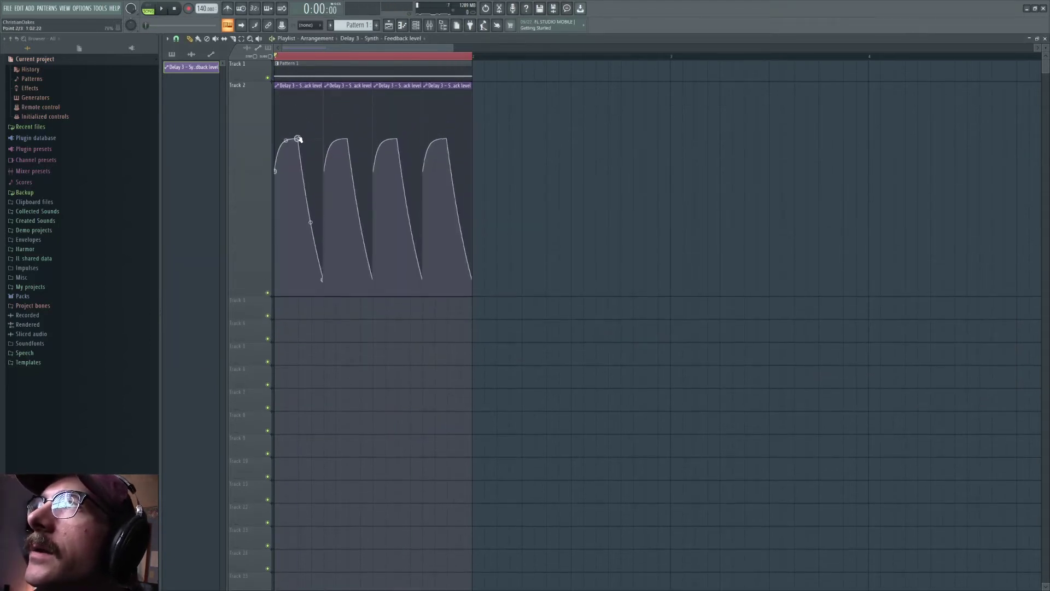
pyautogui.moveTo(300, 143); pyautogui.dragTo(273, 214)
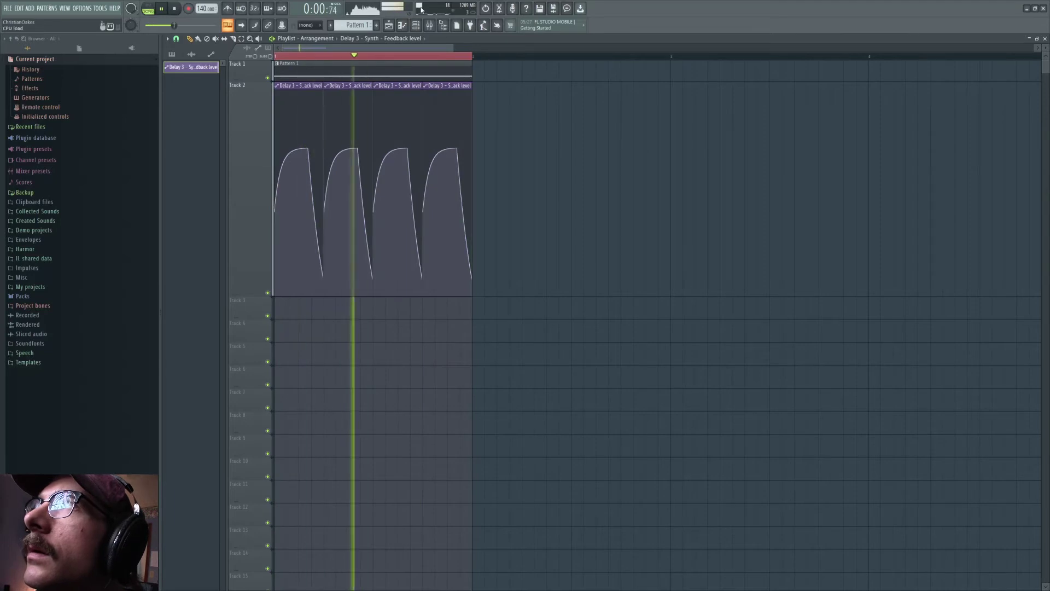
# Try raising the dry output and lowering the wet output of the Synth track's Fruity Delay 3 during playback.
pyautogui.click(429, 25)
pyautogui.press('space')
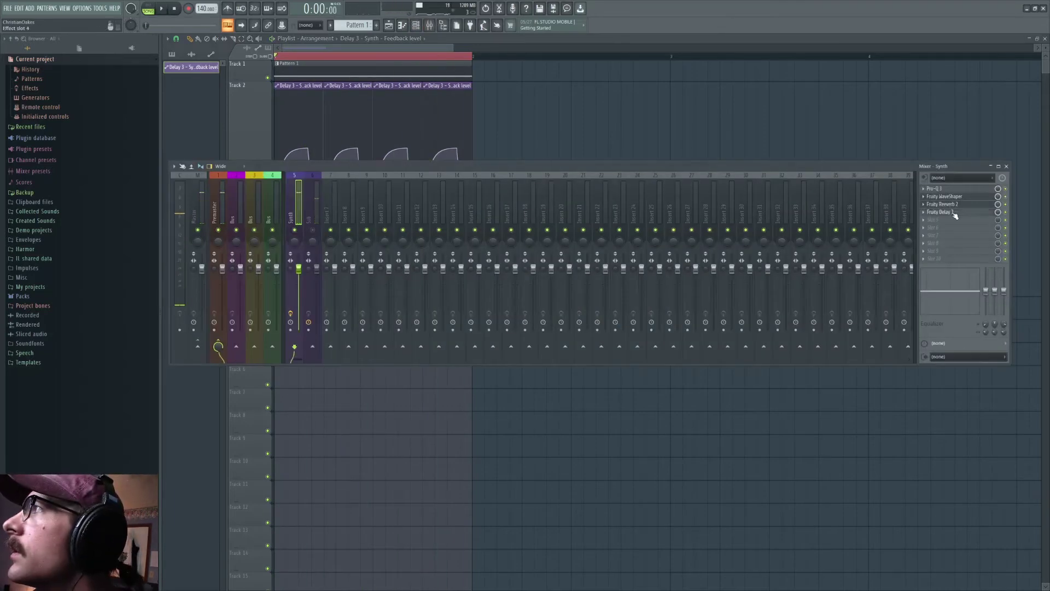
pyautogui.click(954, 213)
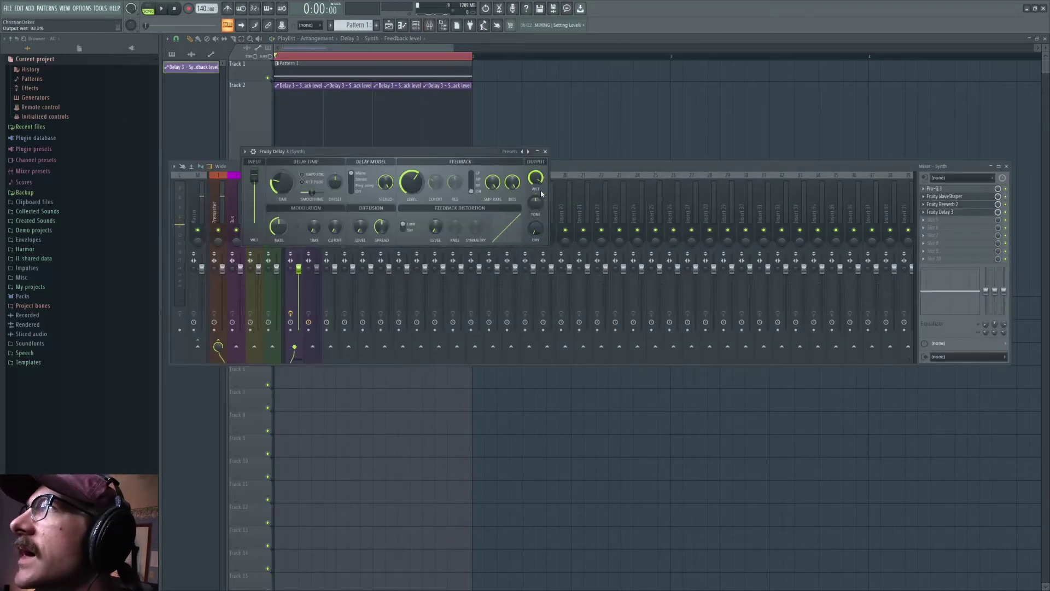
pyautogui.moveTo(539, 231); pyautogui.dragTo(539, 219)
pyautogui.press('space')
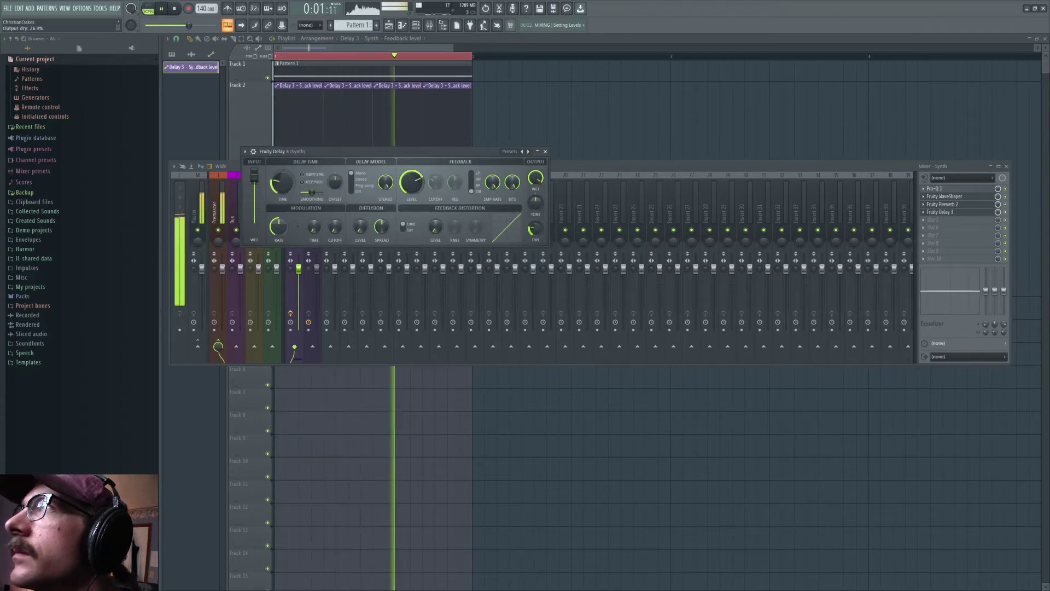
pyautogui.moveTo(537, 178); pyautogui.dragTo(536, 202)
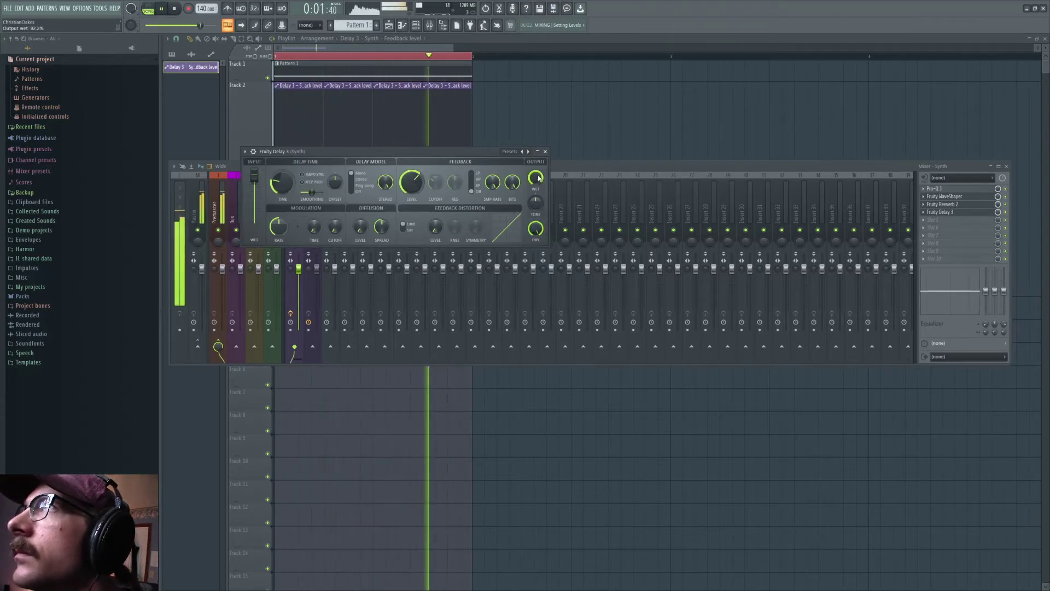
pyautogui.moveTo(538, 178); pyautogui.dragTo(539, 142)
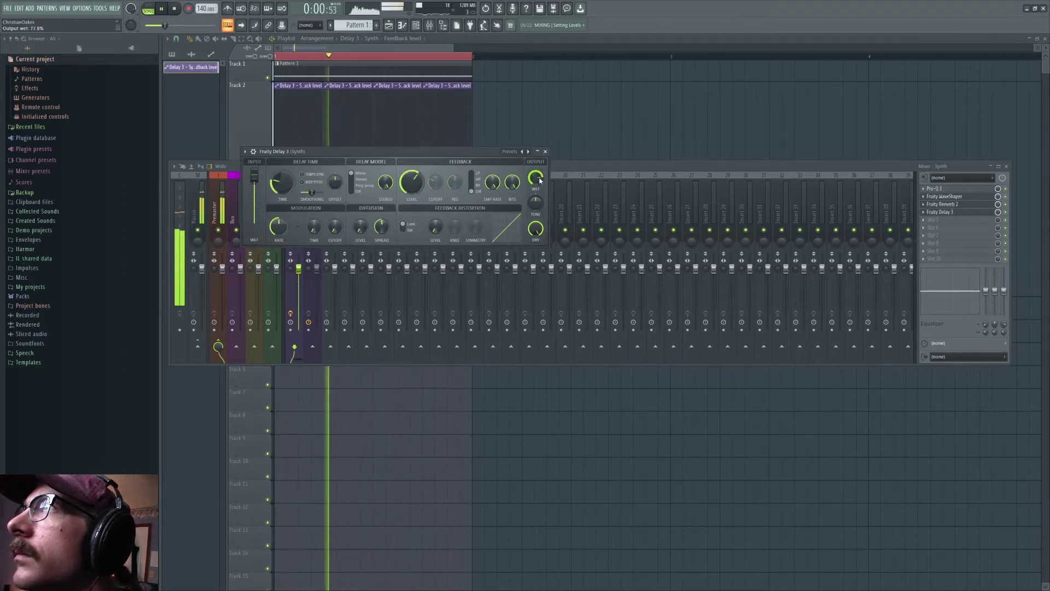
pyautogui.press('space')
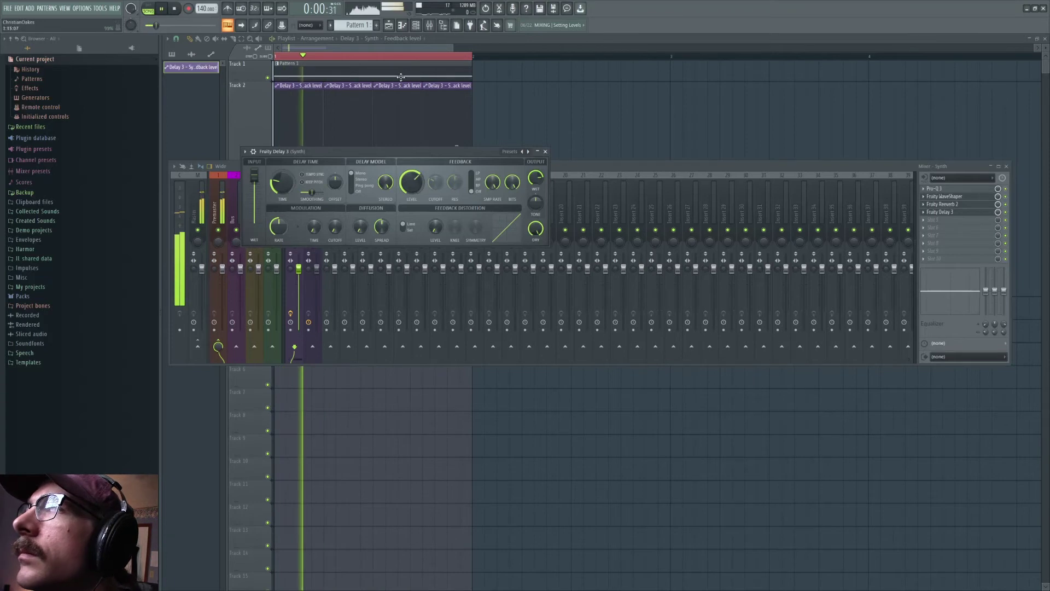
pyautogui.click(430, 25)
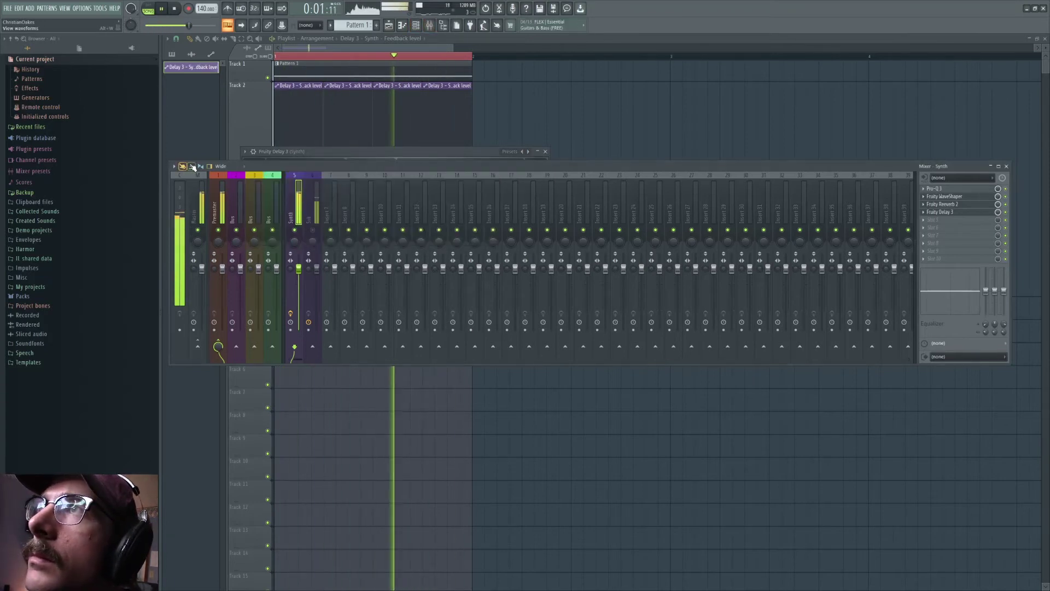
pyautogui.click(955, 212)
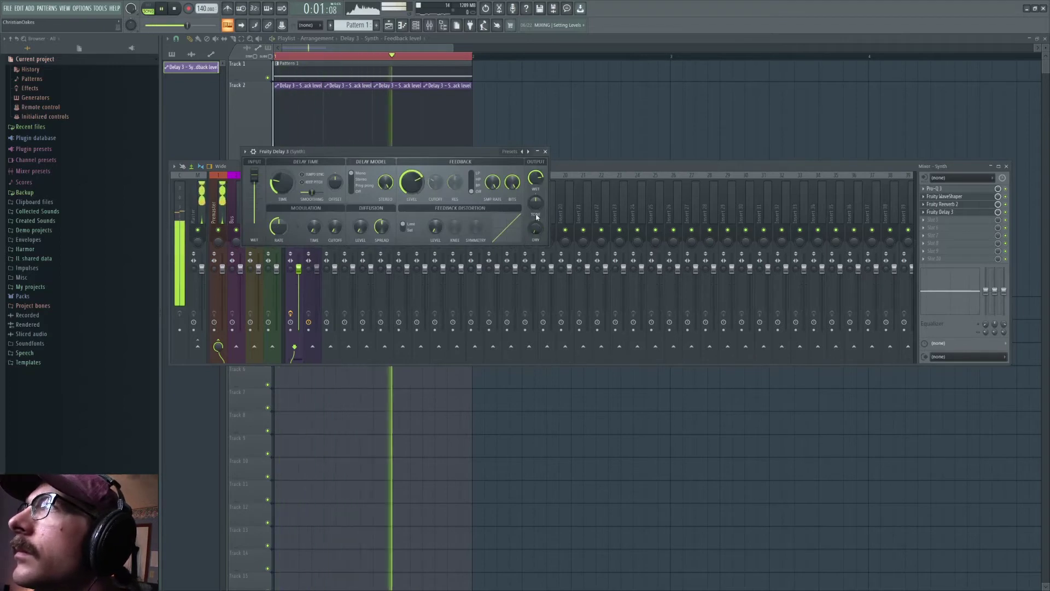
# Reshape the feedback level automation so each clip starts high and falls to a lower middle point.
pyautogui.press('F5')
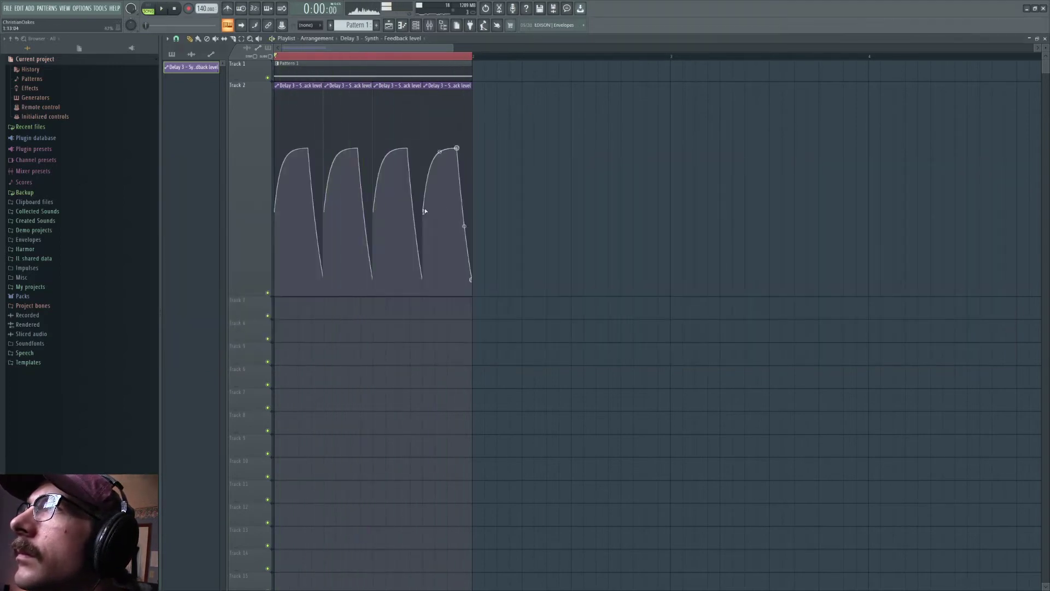
pyautogui.moveTo(424, 212); pyautogui.dragTo(458, 176)
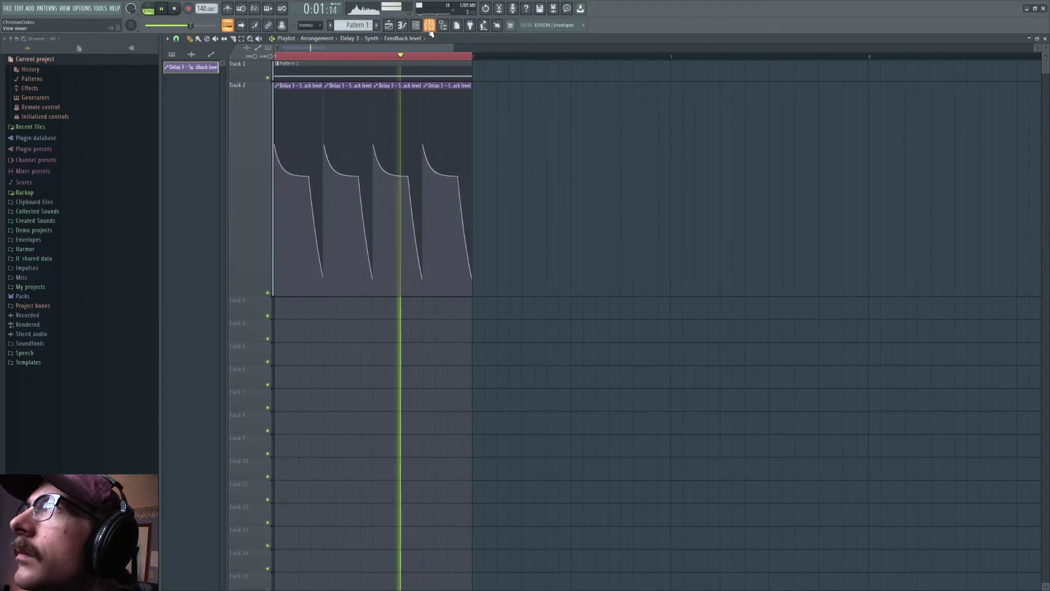
# Balance the dry and wet output levels of the Synth track's Fruity Delay 3 while the loop plays.
pyautogui.press('F9')
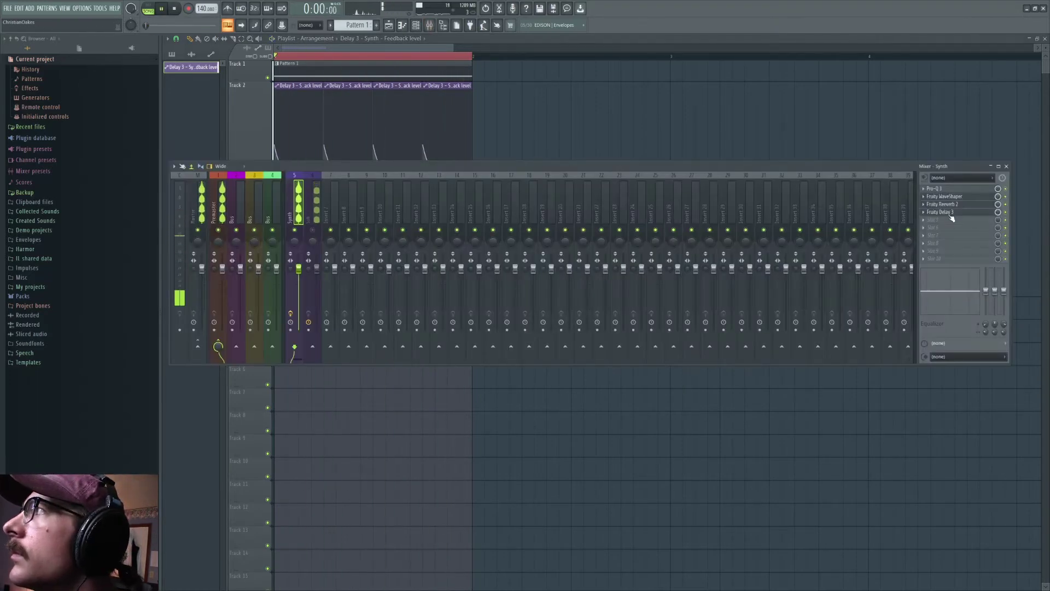
pyautogui.click(953, 213)
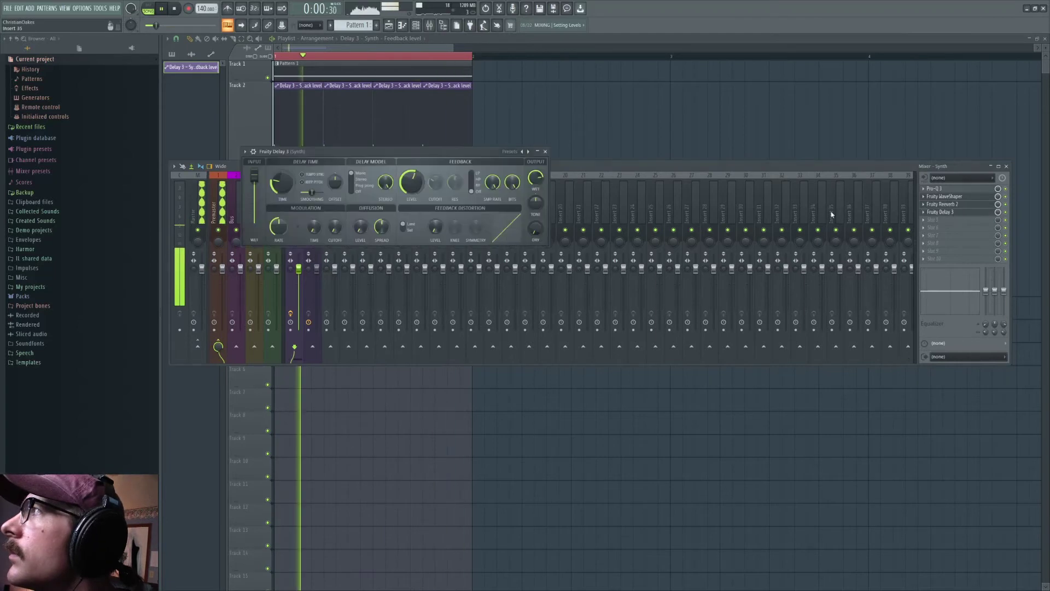
pyautogui.moveTo(537, 233); pyautogui.dragTo(538, 226)
pyautogui.moveTo(536, 179); pyautogui.dragTo(537, 206)
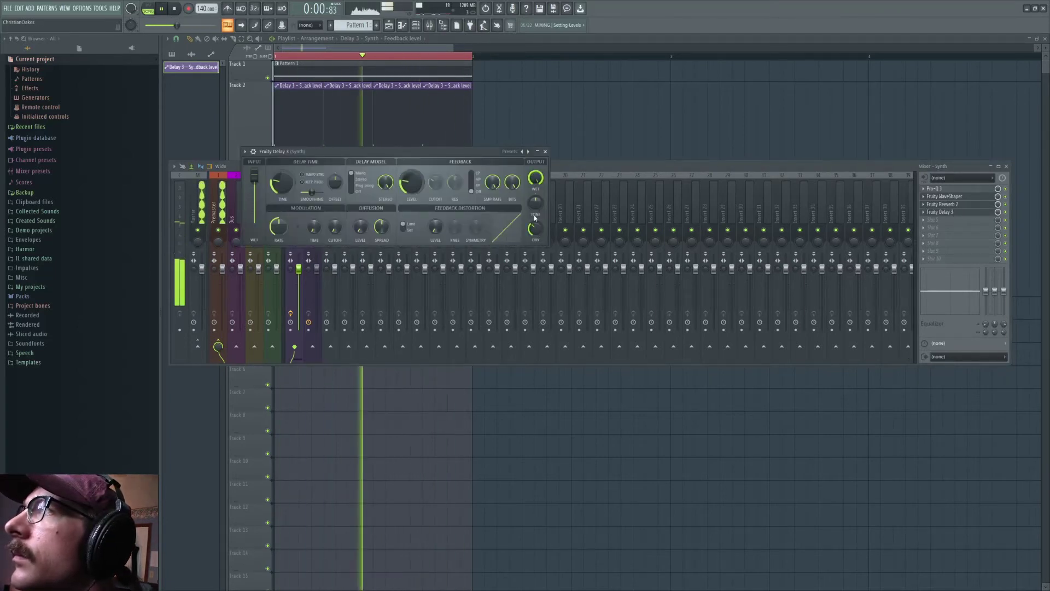
pyautogui.press('space')
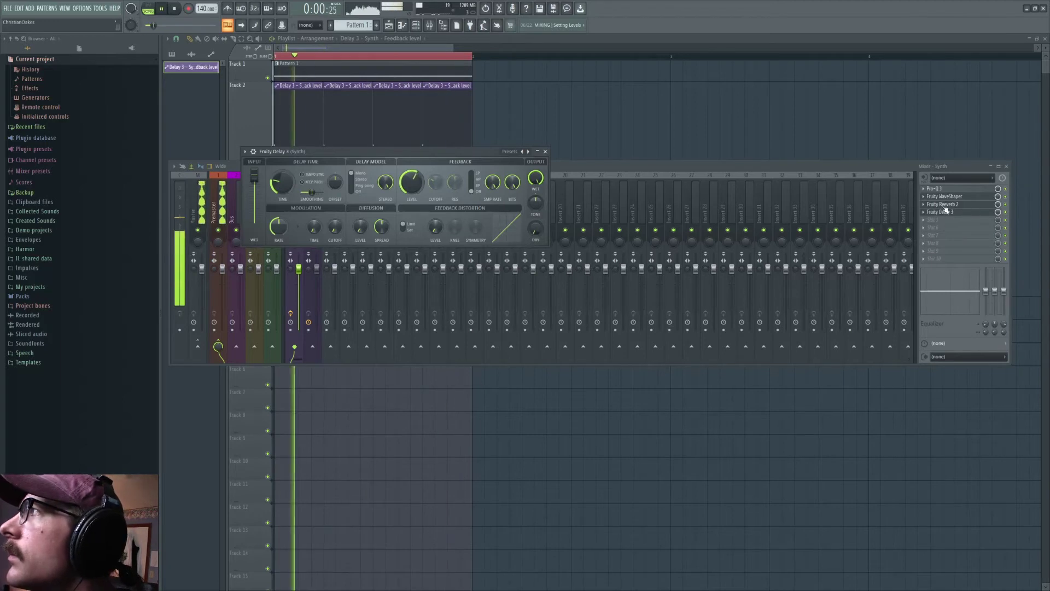
# Move Fruity Delay 3 above Fruity Reverb 2 in the Synth mixer track's effect chain.
pyautogui.rightClick(946, 210)
pyautogui.click(961, 355)
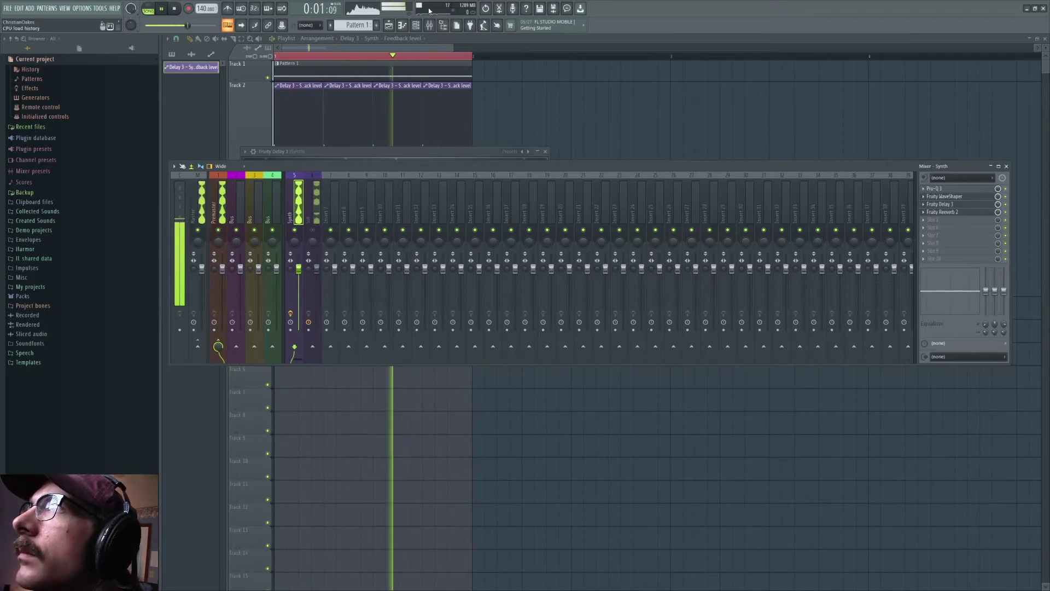
pyautogui.press('F9')
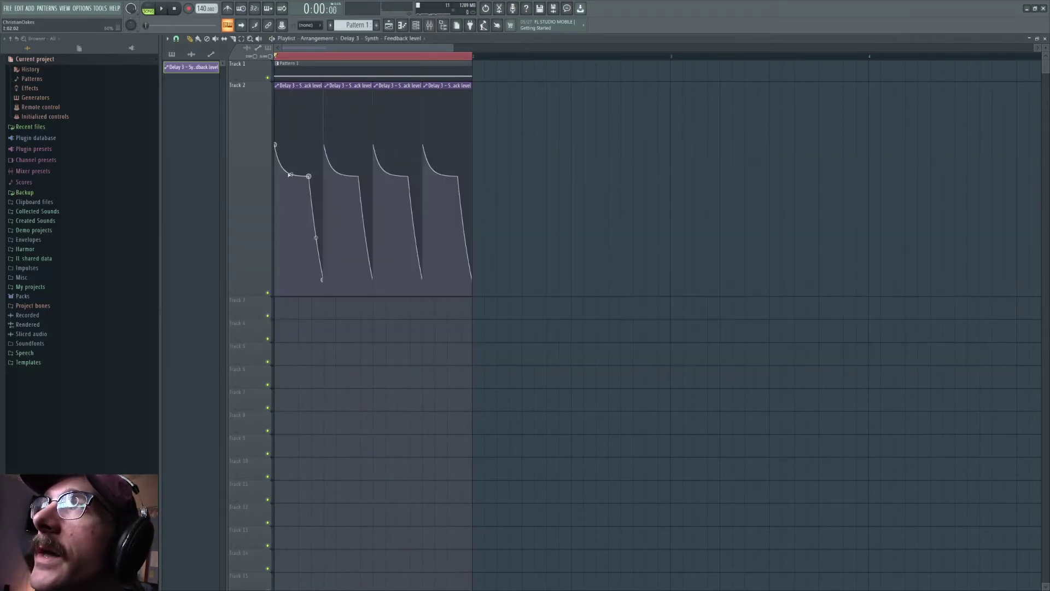
# Bend the opening segment of the feedback automation into a gentle convex falloff while listening to the loop.
pyautogui.press('space')
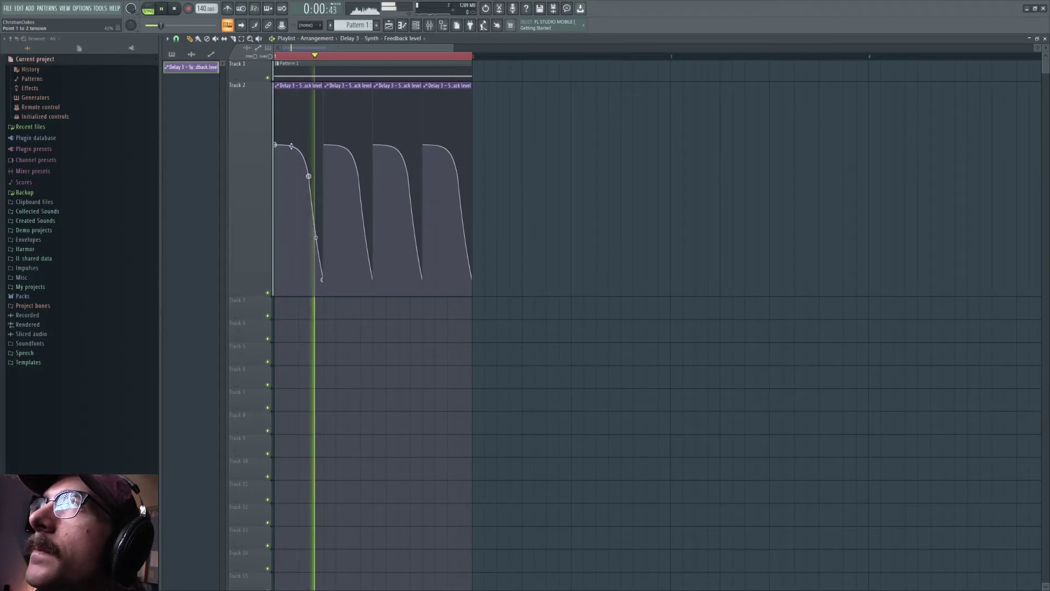
pyautogui.moveTo(292, 146)
pyautogui.mouseDown()
pyautogui.moveTo(292, 159)
pyautogui.moveTo(291, 149)
pyautogui.mouseUp()
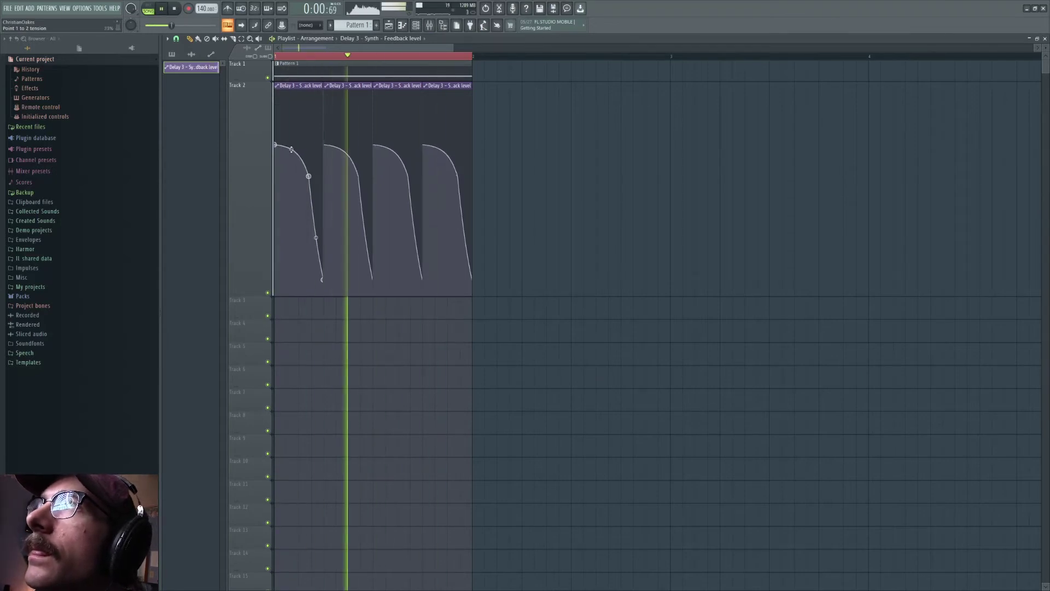
pyautogui.click(431, 28)
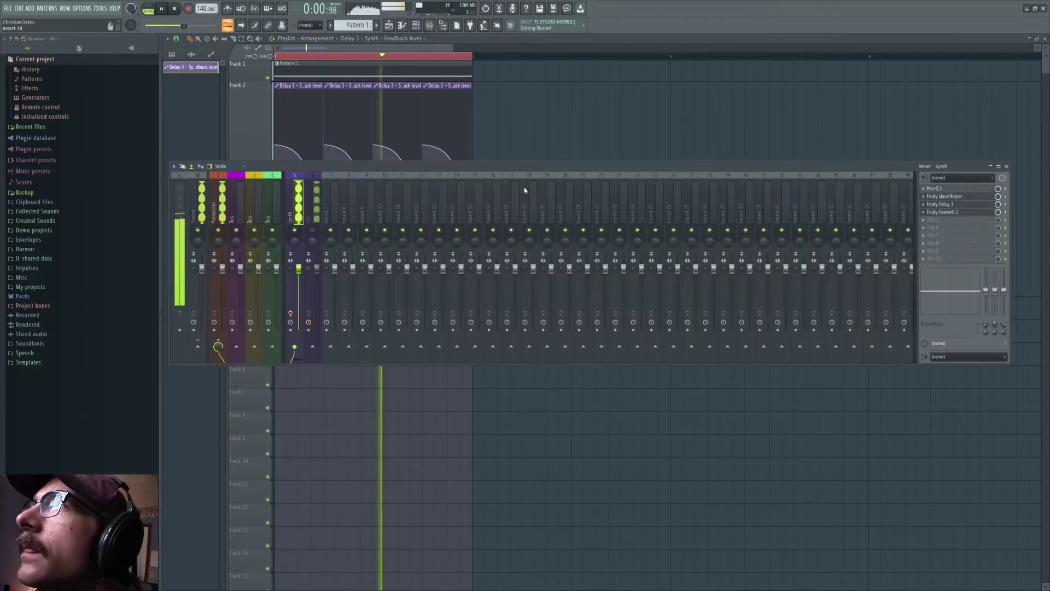
pyautogui.press('space')
pyautogui.press('F9')
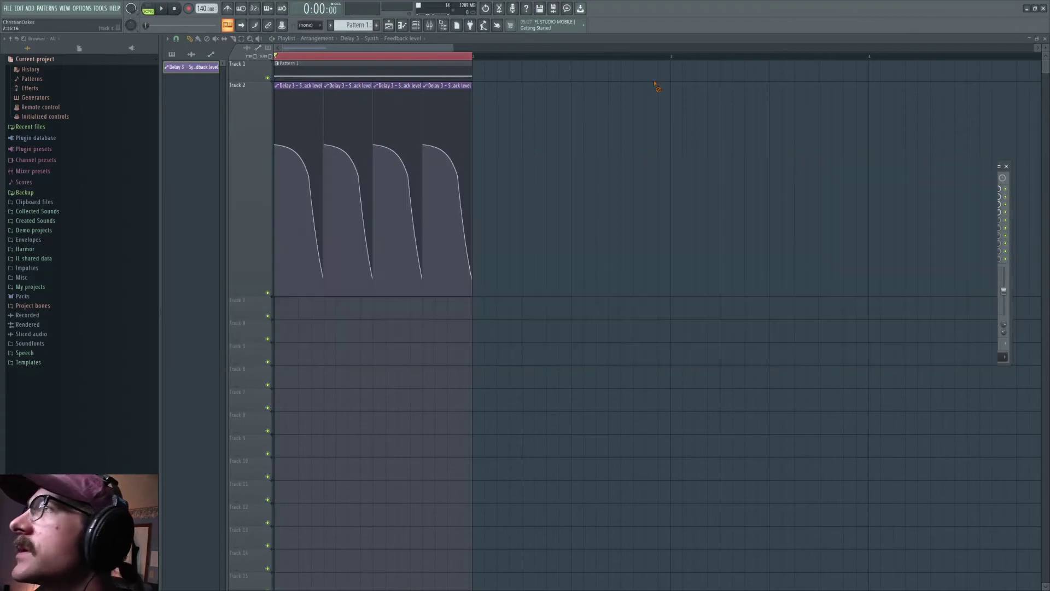
# Lower the end point of the feedback automation curve to zero and play the loop.
pyautogui.click(176, 40)
pyautogui.click(186, 155)
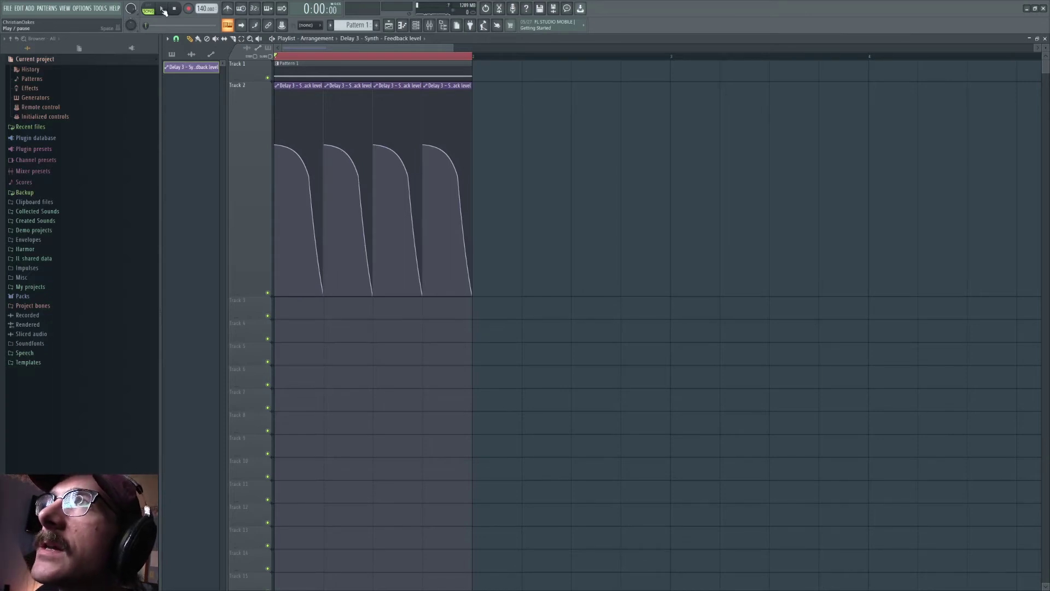
pyautogui.click(162, 10)
# Add Pro-Q 3 after Fruity Reverb 2 on the Synth track and cut the peak just below 500 Hz by about 3 dB.
pyautogui.press('F9')
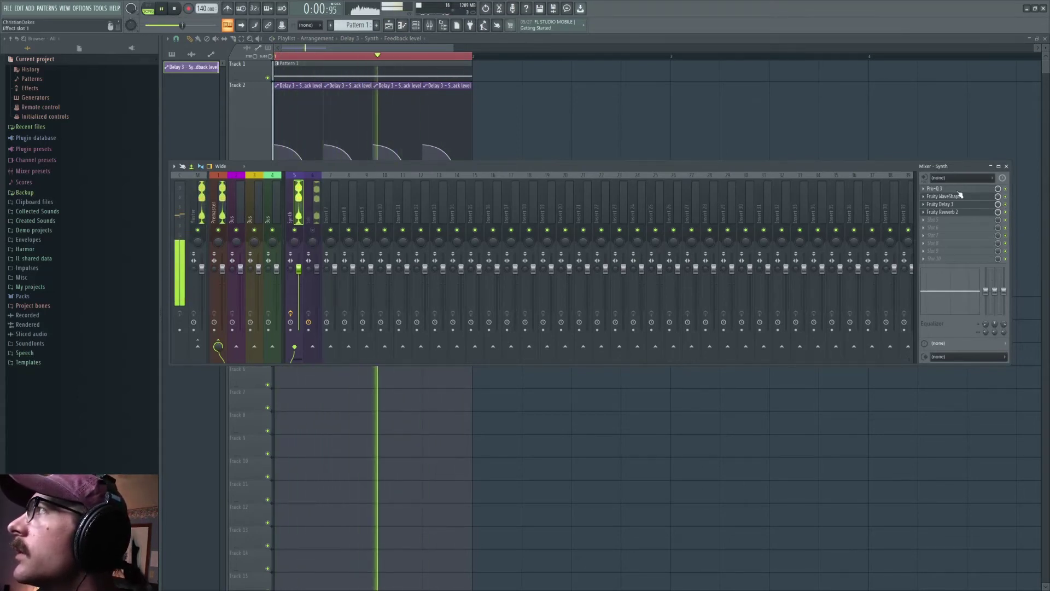
pyautogui.press('space')
pyautogui.click(932, 221)
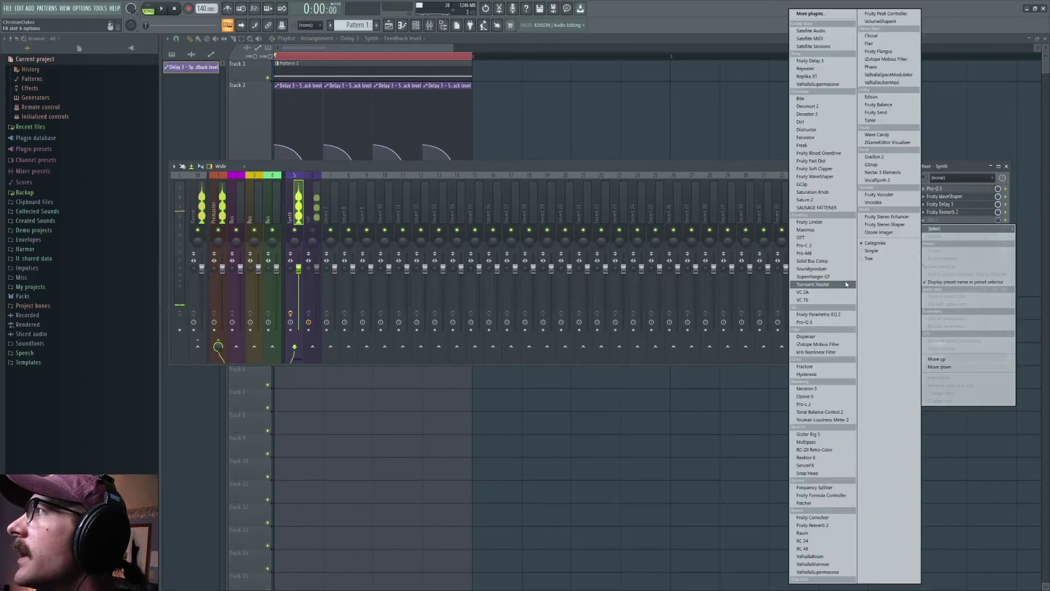
pyautogui.click(810, 322)
pyautogui.press('space')
pyautogui.moveTo(369, 189); pyautogui.dragTo(371, 212)
pyautogui.press('space')
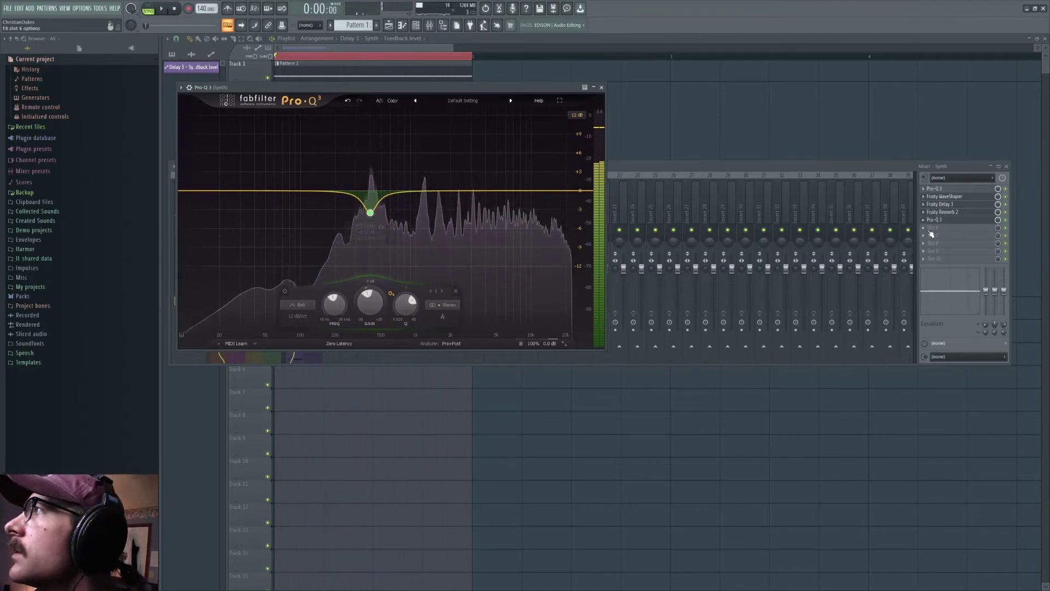
# Add OTT after the second Pro-Q 3 on the Synth track, raising its time and lowering its depth.
pyautogui.click(931, 234)
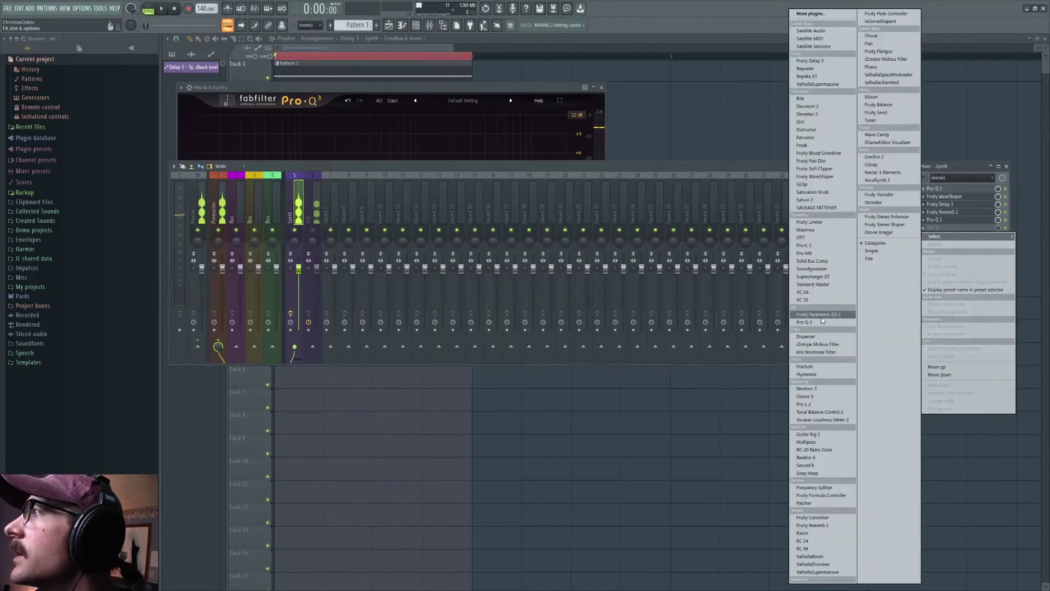
pyautogui.click(808, 237)
pyautogui.press('space')
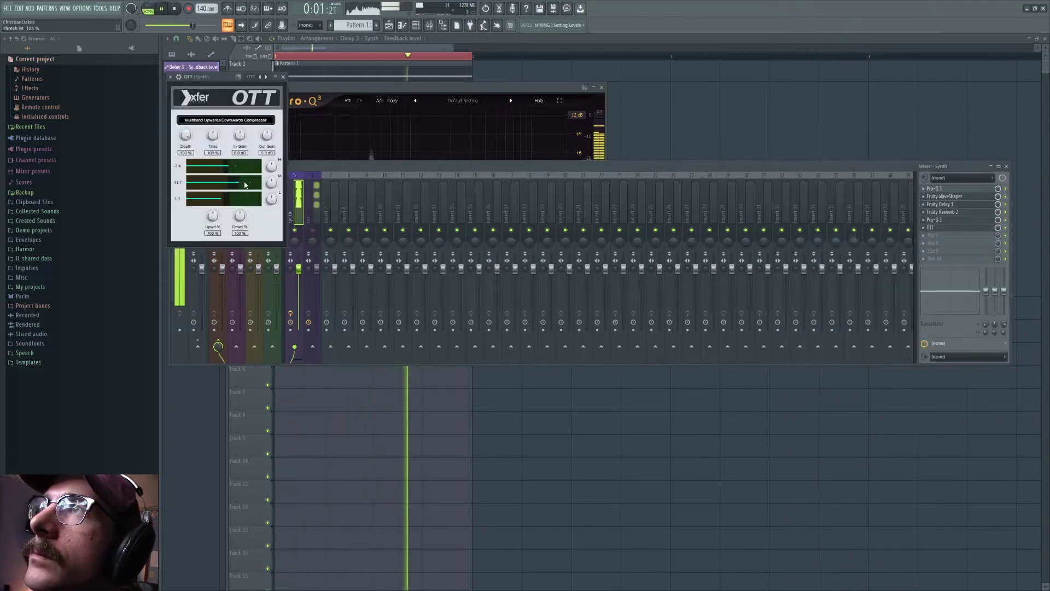
pyautogui.moveTo(213, 136); pyautogui.dragTo(184, 203)
# Unmute the Sub mixer track next to Synth and close the open plugin and mixer windows.
pyautogui.click(316, 232)
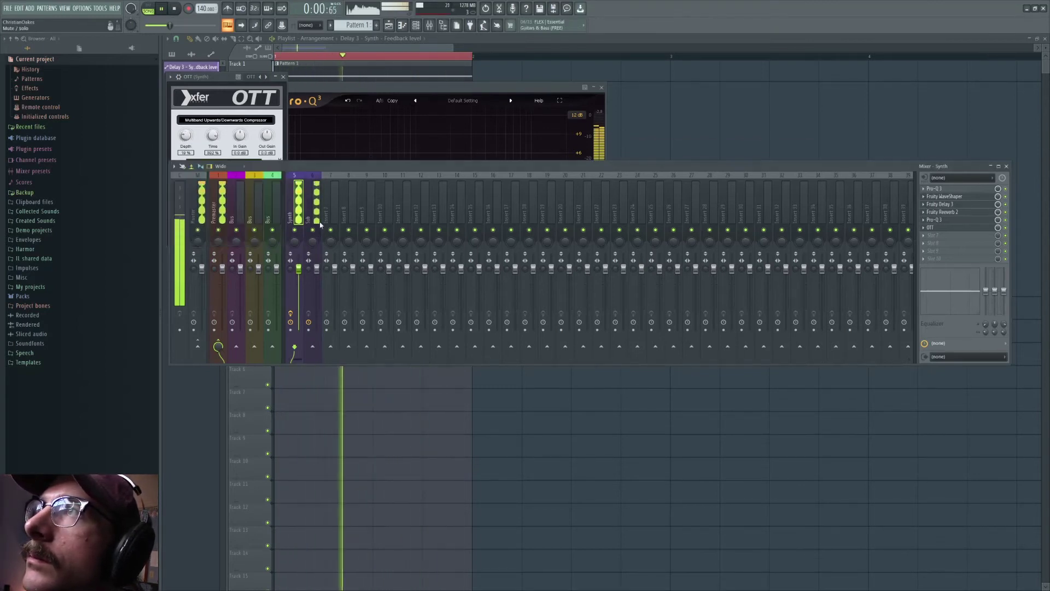
pyautogui.press('F12')
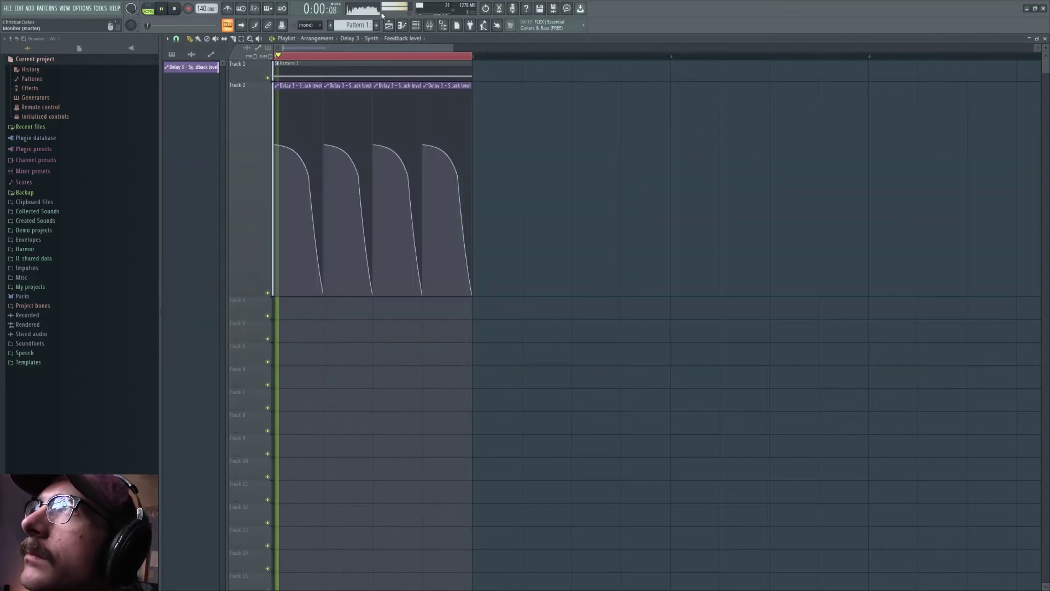
# Lower the time smoothing of Fruity Delay 3 on the Synth mixer track while the loop plays.
pyautogui.press('F9')
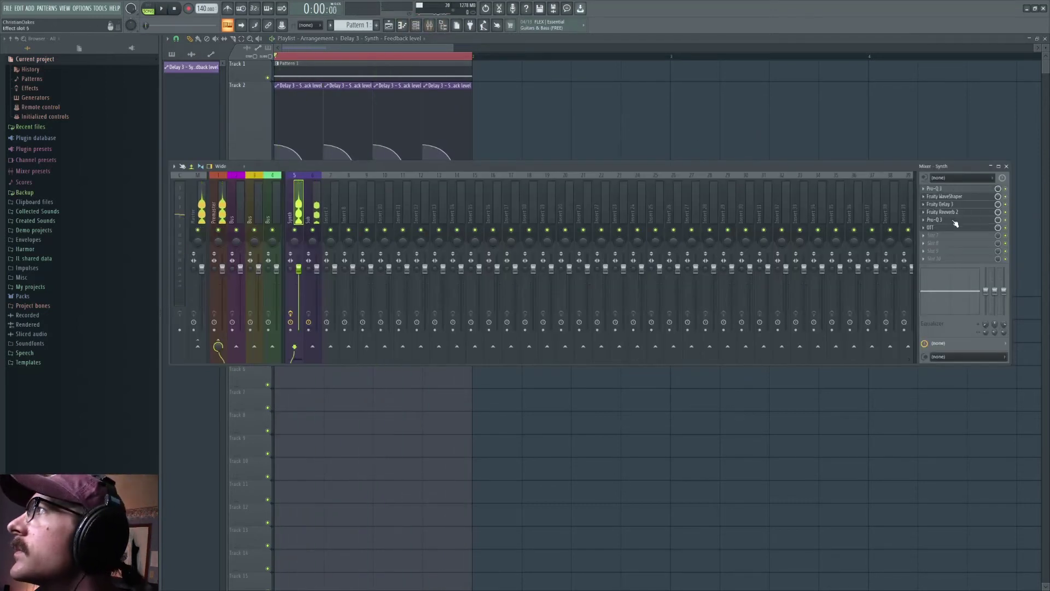
pyautogui.press('space')
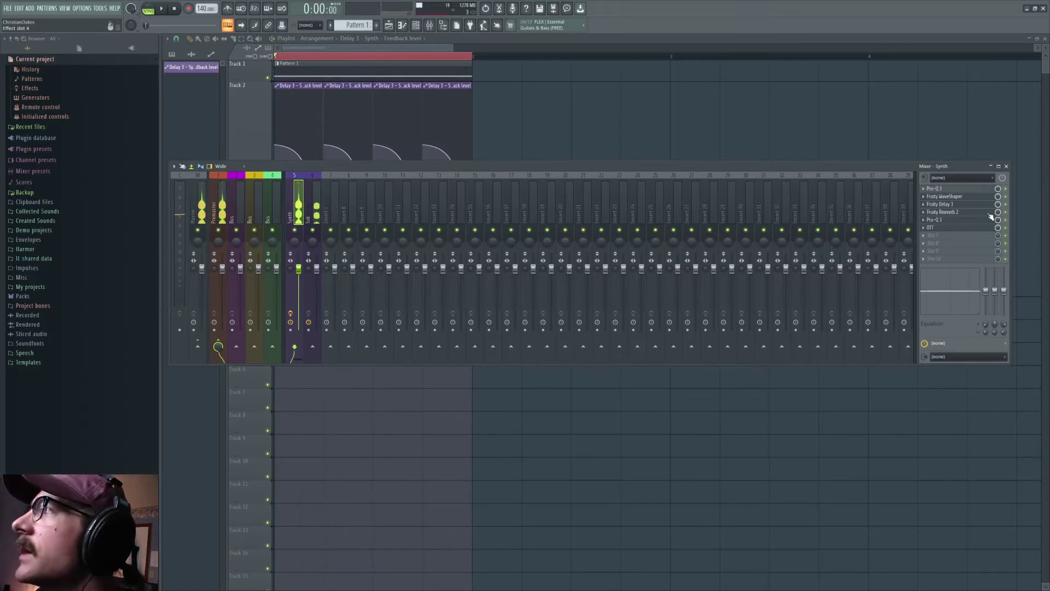
pyautogui.click(961, 206)
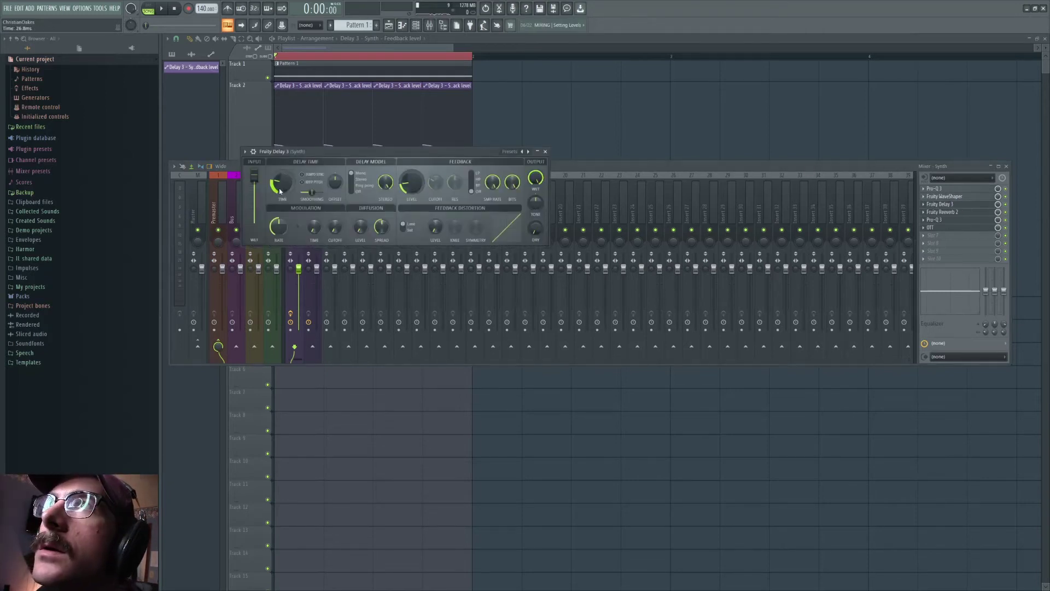
pyautogui.press('space')
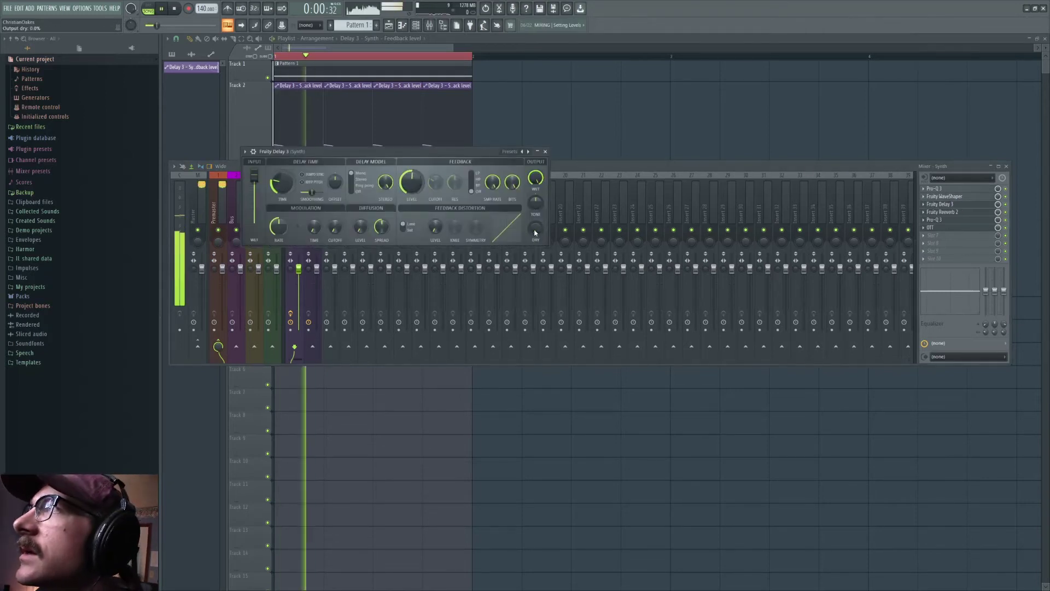
pyautogui.press('space')
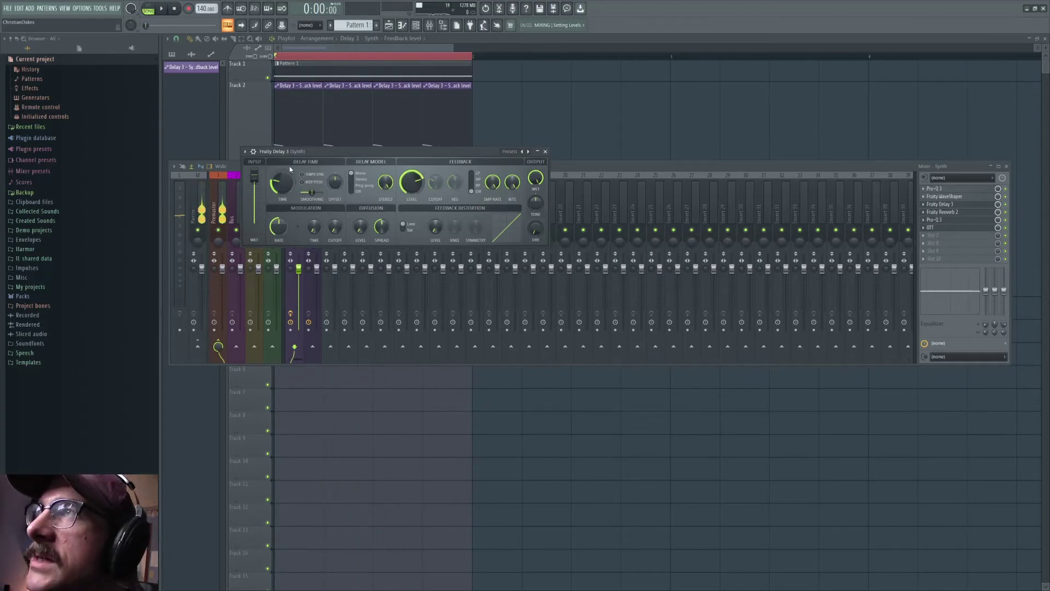
pyautogui.press('space')
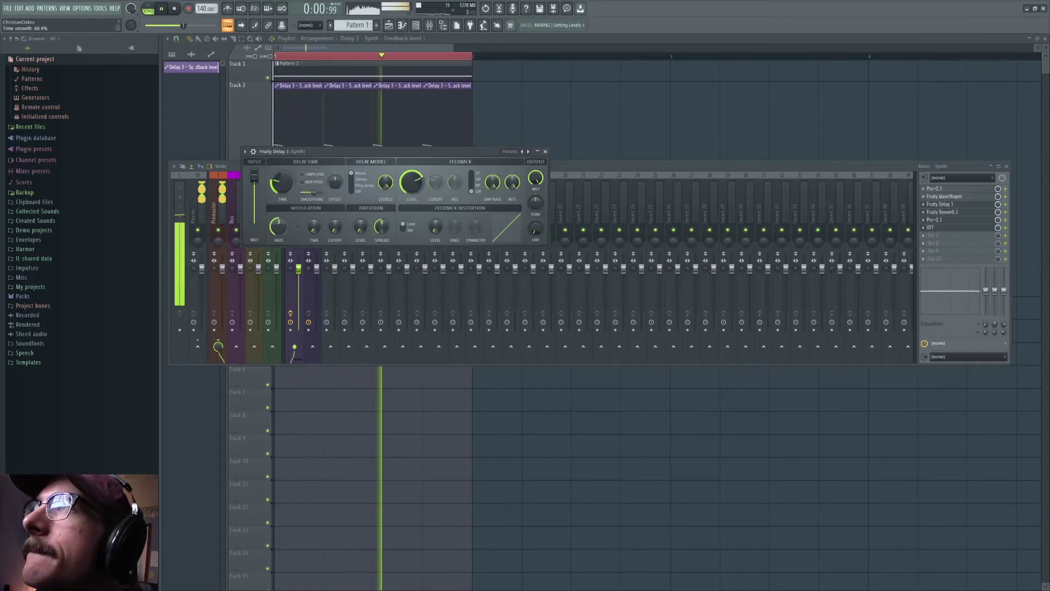
pyautogui.moveTo(317, 192); pyautogui.dragTo(304, 192)
pyautogui.press('space')
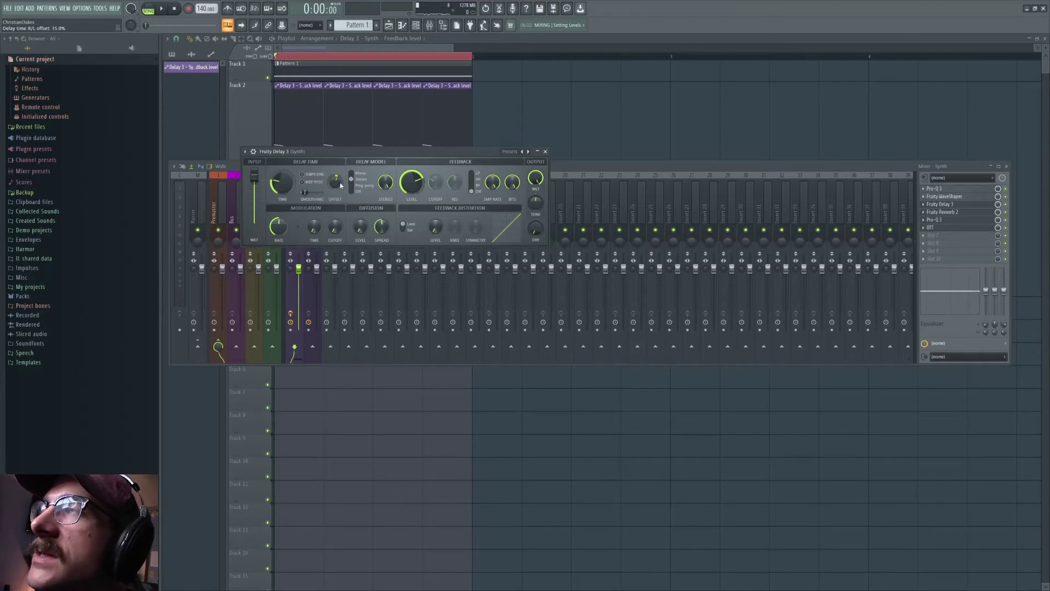
# Raise the R/L delay time offset of Fruity Delay 3 during playback and return to the playlist.
pyautogui.press('space')
pyautogui.moveTo(340, 184); pyautogui.dragTo(339, 192)
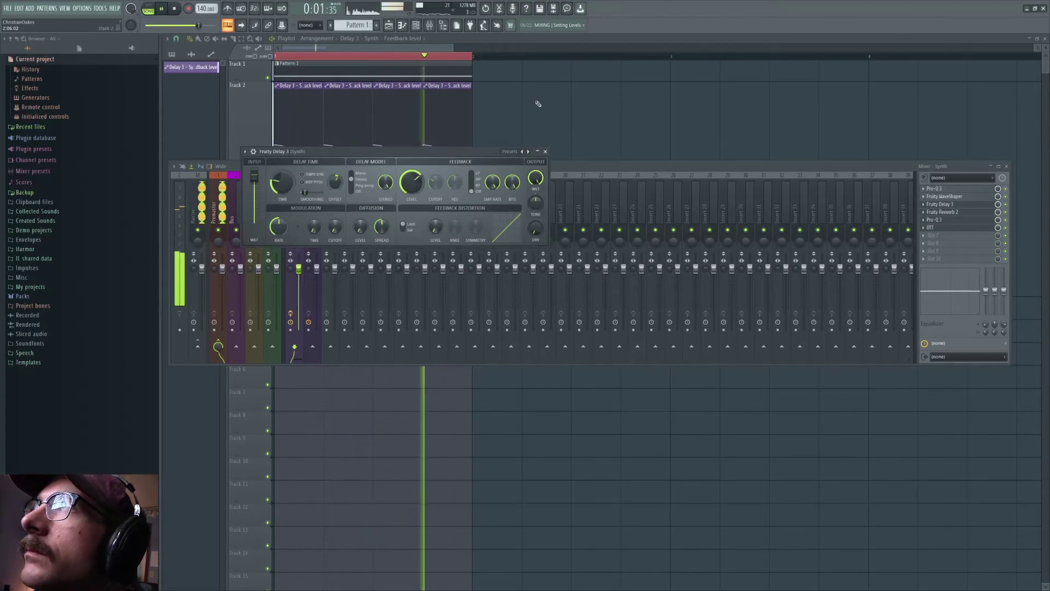
pyautogui.click(605, 117)
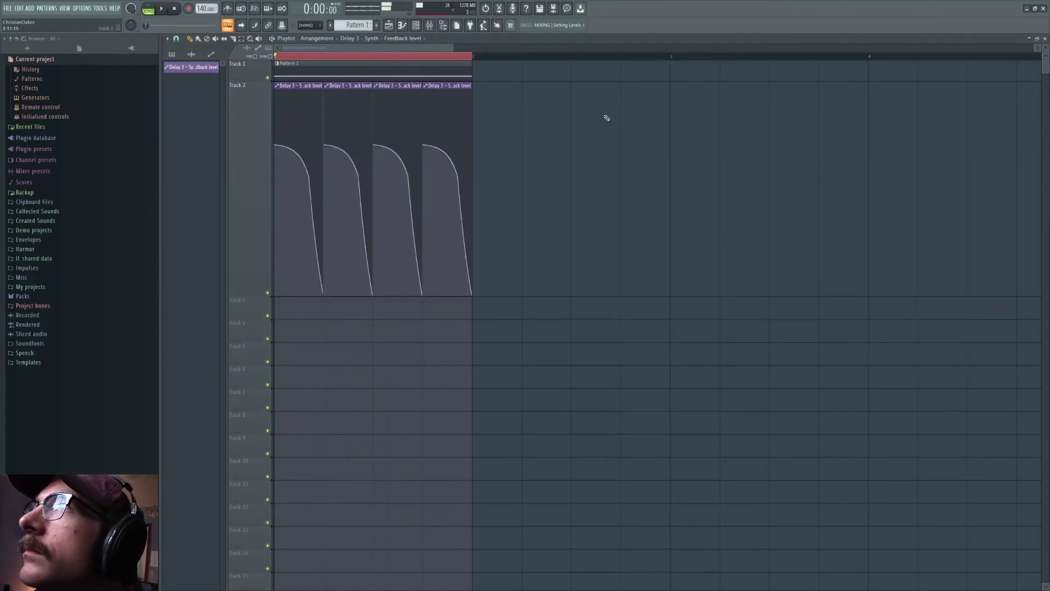
# Enable the feedback filter in the Synth track's Fruity Delay 3, adjusting its cutoff and trying the bit and sample-rate reduction.
pyautogui.press('F9')
pyautogui.press('space')
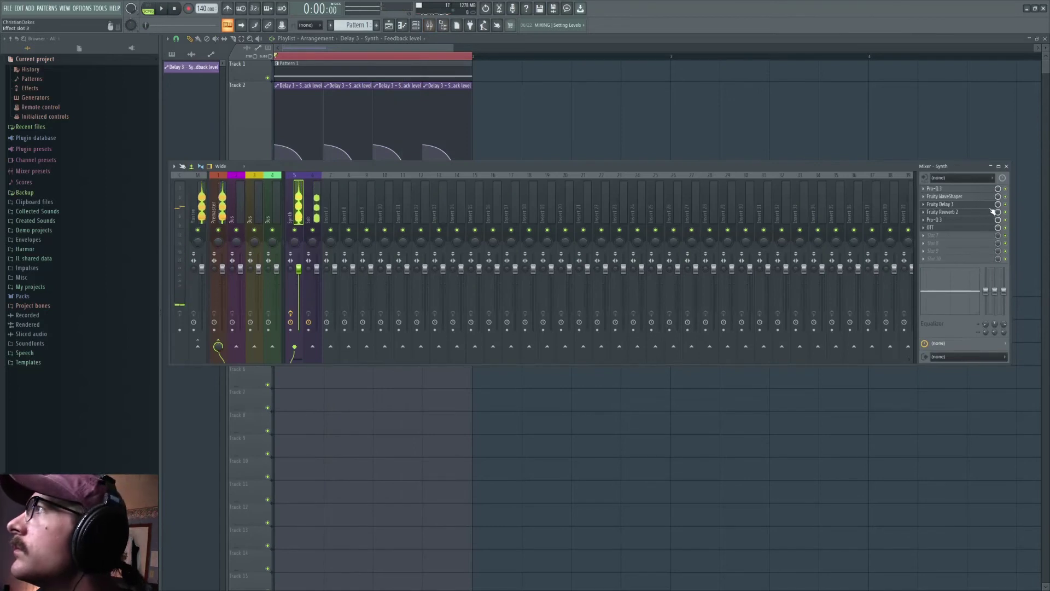
pyautogui.press('space')
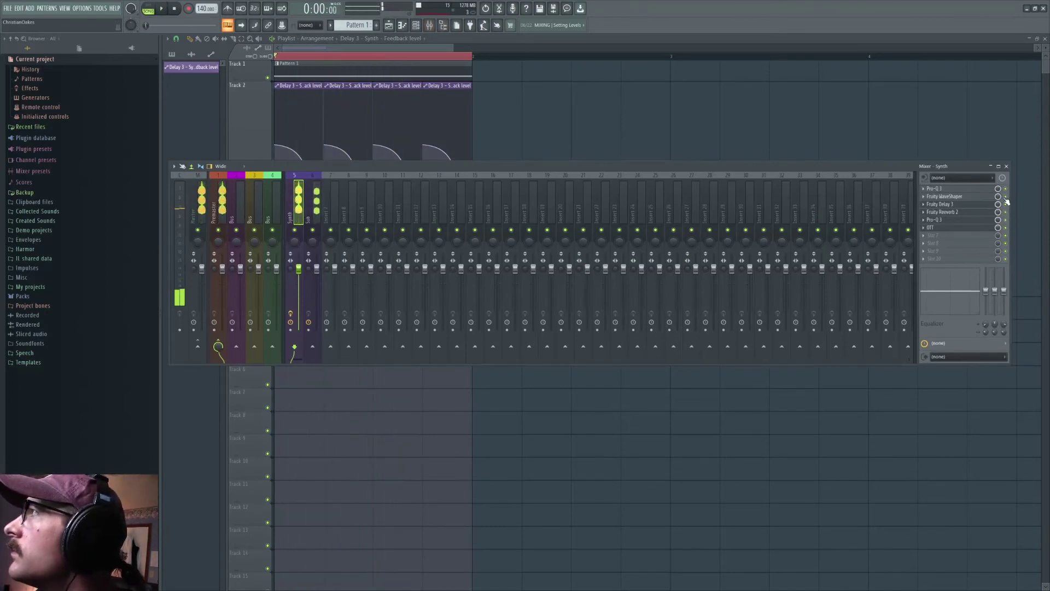
pyautogui.press('space')
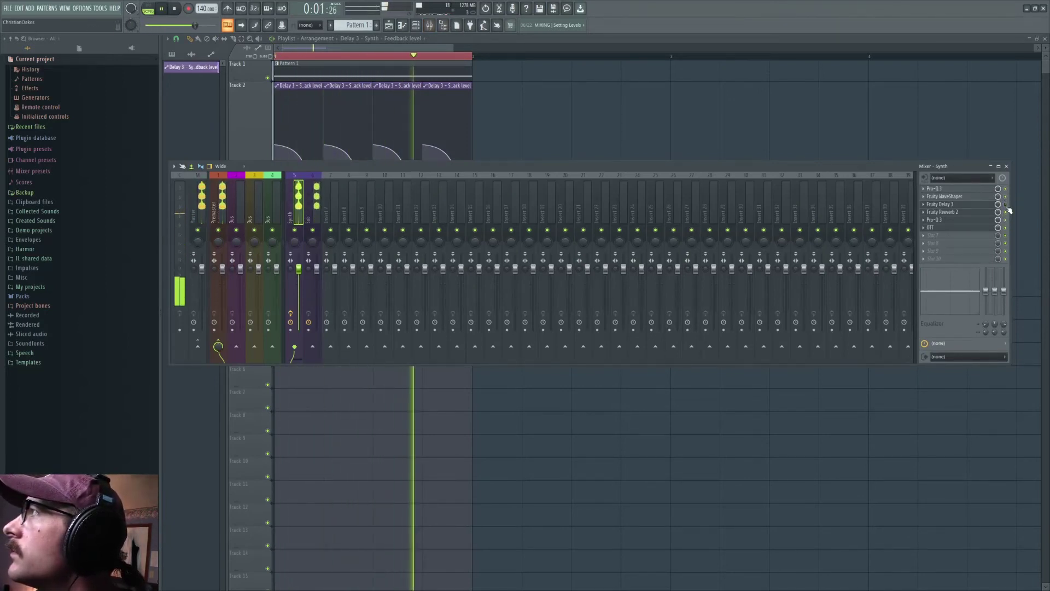
pyautogui.click(979, 204)
pyautogui.press('space')
pyautogui.click(479, 186)
pyautogui.moveTo(438, 188); pyautogui.dragTo(438, 179)
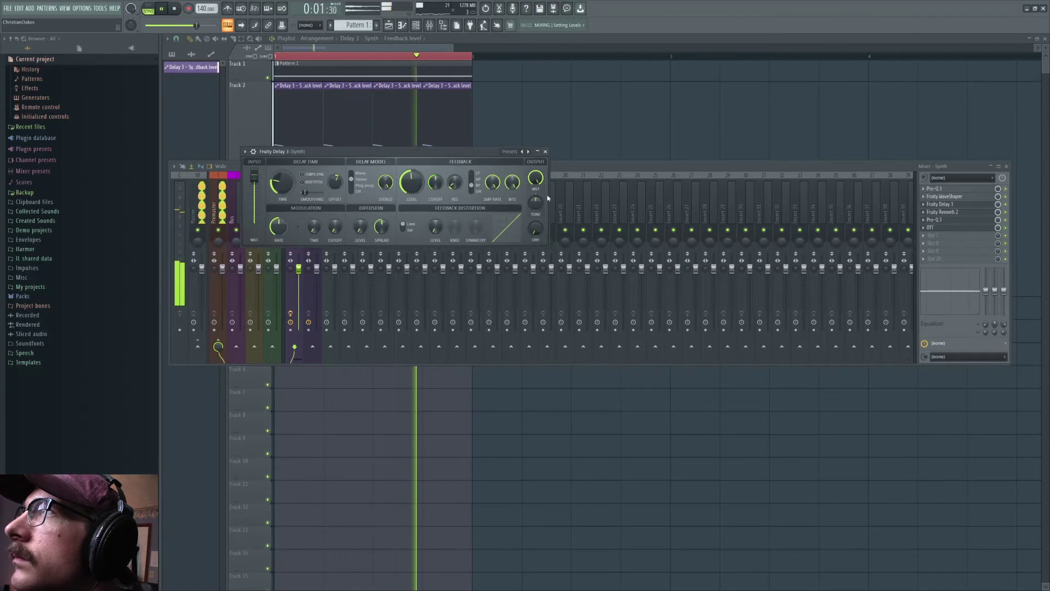
pyautogui.moveTo(512, 182)
pyautogui.mouseDown()
pyautogui.moveTo(493, 191)
pyautogui.moveTo(492, 180)
pyautogui.mouseUp()
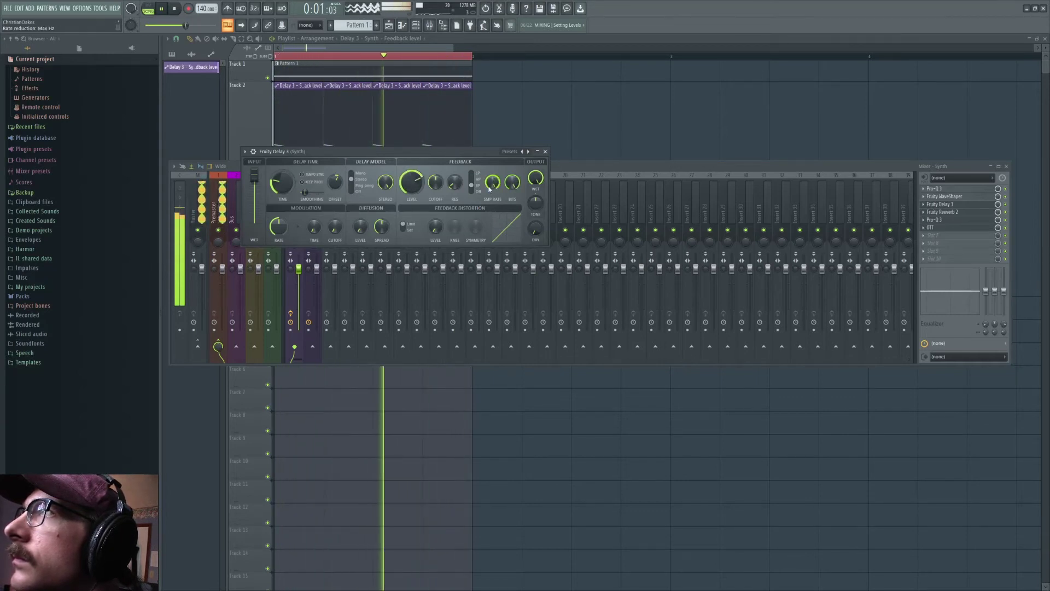
pyautogui.press('space')
# Boost the highs around 10 kHz by about 3.5 dB in the second Pro-Q 3 on the Synth track and play the loop.
pyautogui.click(935, 219)
pyautogui.press('space')
pyautogui.moveTo(527, 194); pyautogui.dragTo(533, 170)
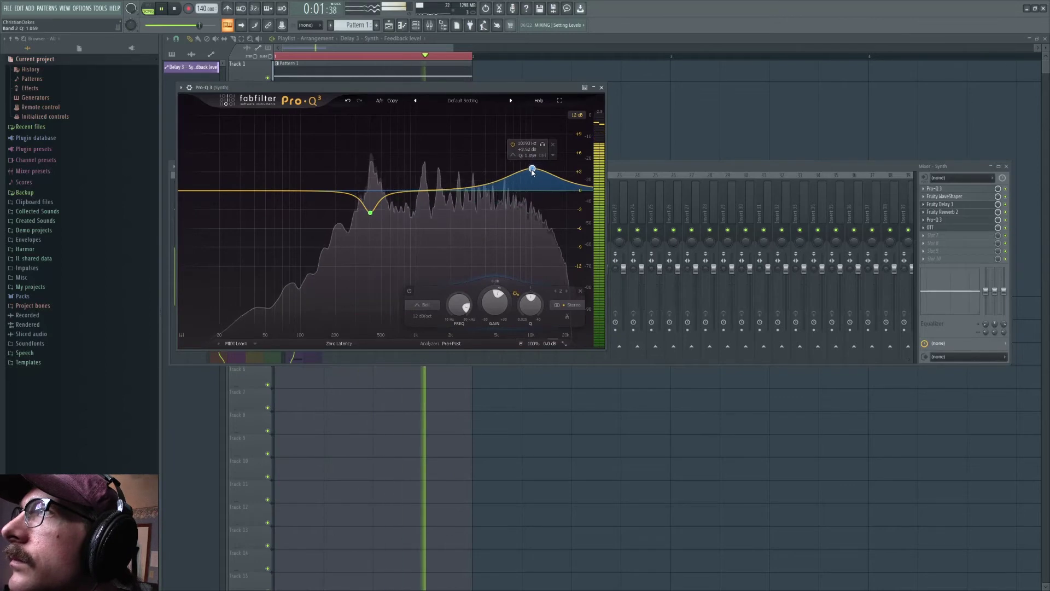
pyautogui.press('space')
pyautogui.click(765, 170)
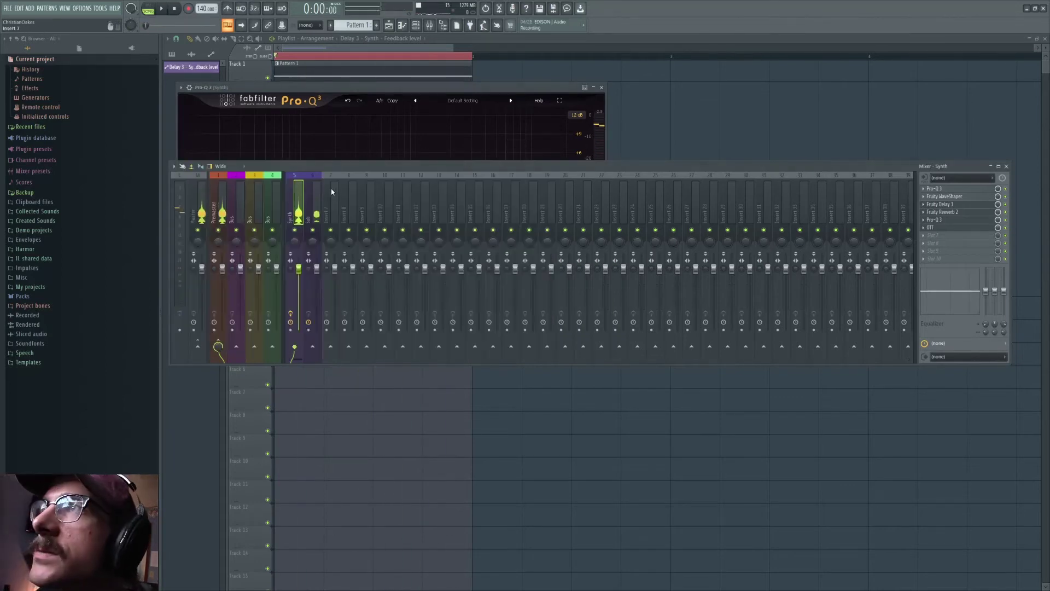
pyautogui.press('space')
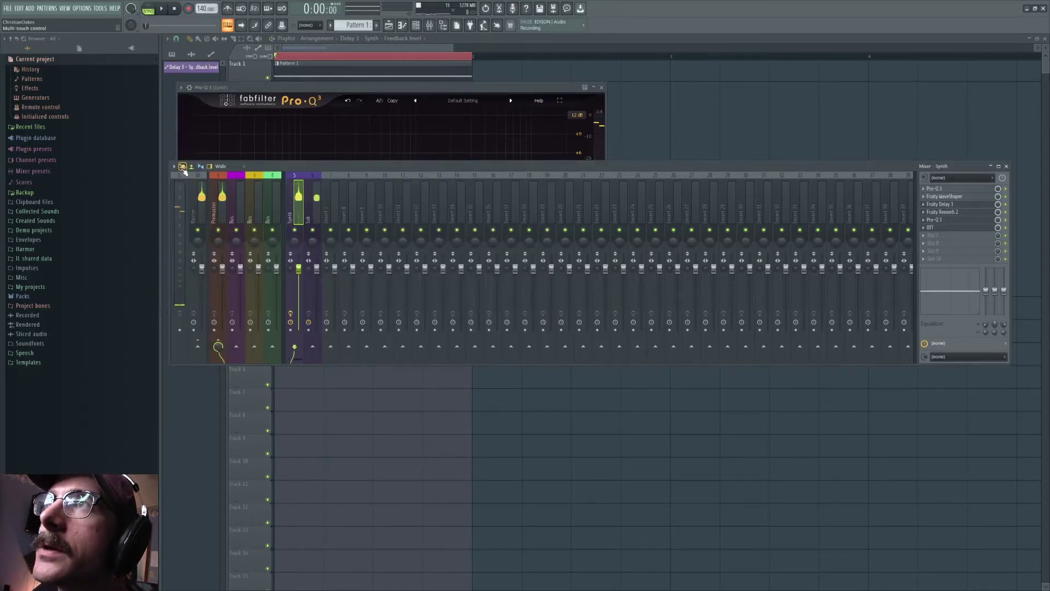
pyautogui.press('space')
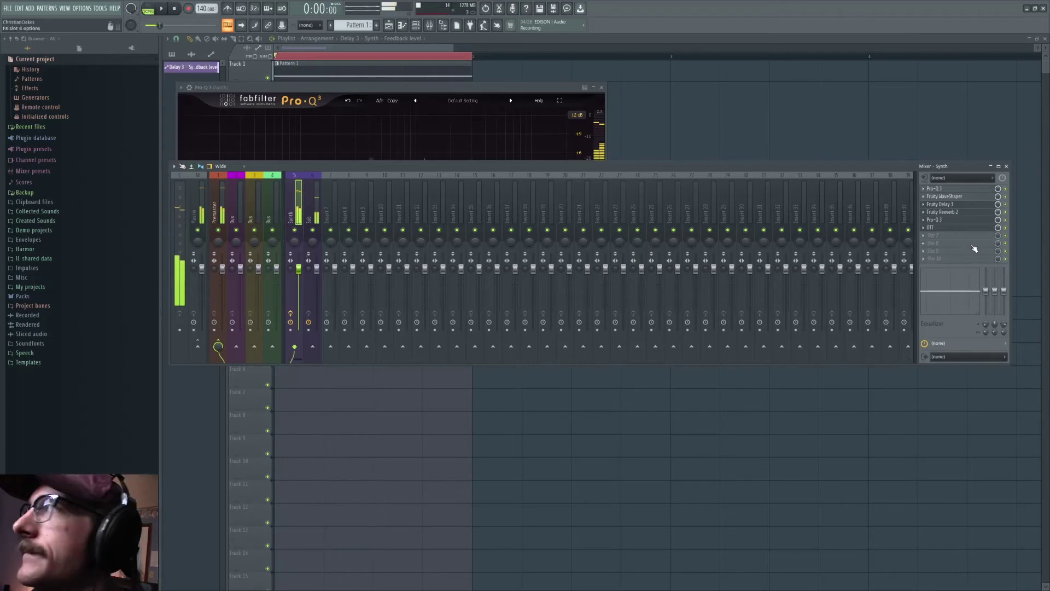
# Insert Fruity Limiter after OTT on the Synth track and play the loop through it.
pyautogui.click(930, 236)
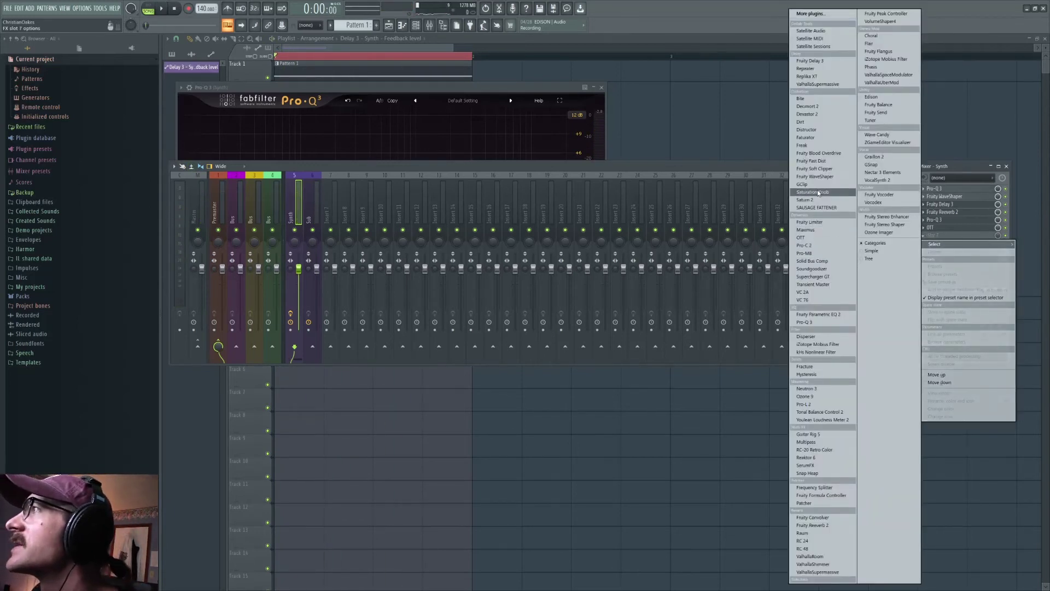
pyautogui.click(809, 222)
pyautogui.press('space')
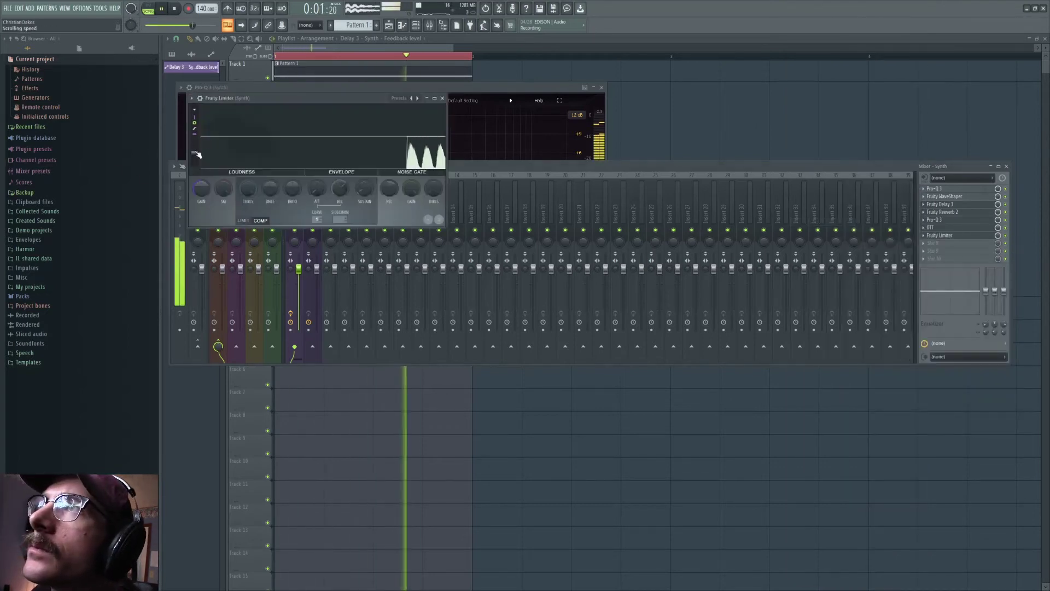
pyautogui.press('space')
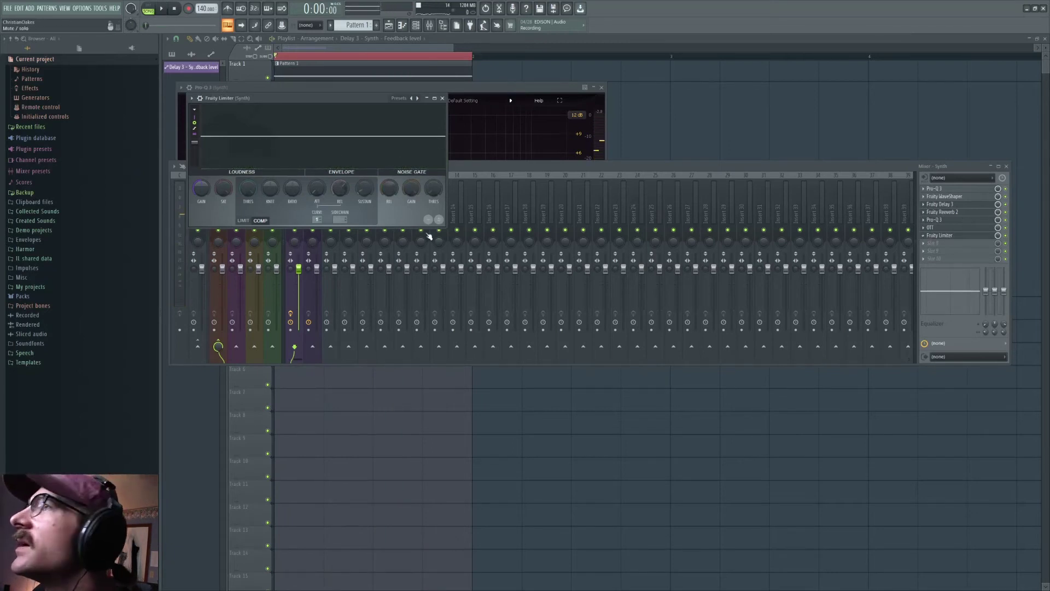
# Replace Fruity Limiter with ValhallaUberMod on the Synth track, setting its width to about 160% and its mix to about 27%.
pyautogui.rightClick(935, 235)
pyautogui.moveTo(937, 244)
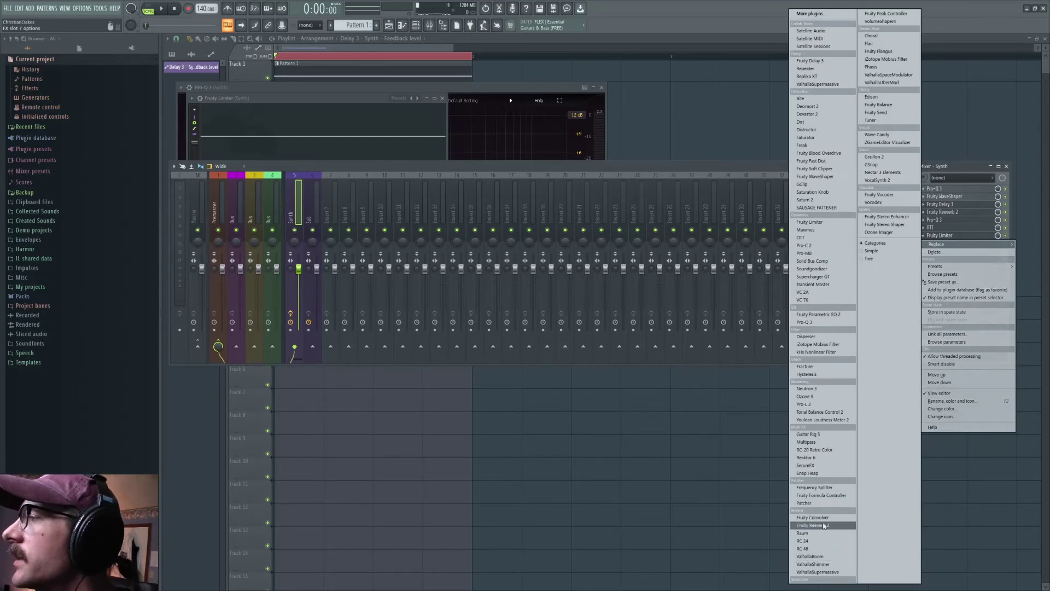
pyautogui.click(888, 85)
pyautogui.press('space')
pyautogui.moveTo(248, 176); pyautogui.dragTo(213, 187)
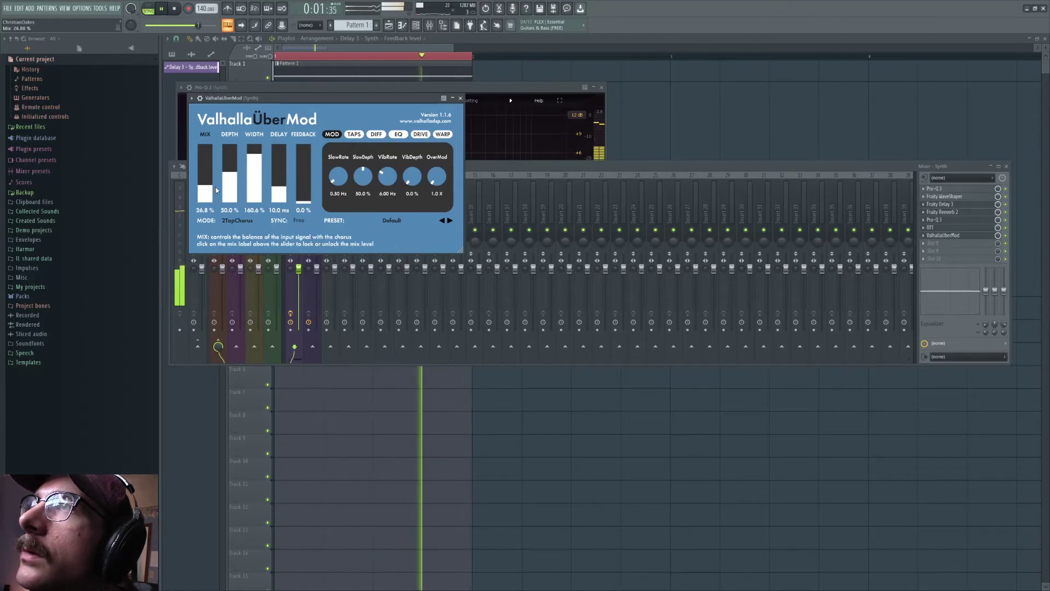
# Add Ozone Imager after ValhallaUberMod on the Synth track and narrow its width to -64.2.
pyautogui.click(926, 243)
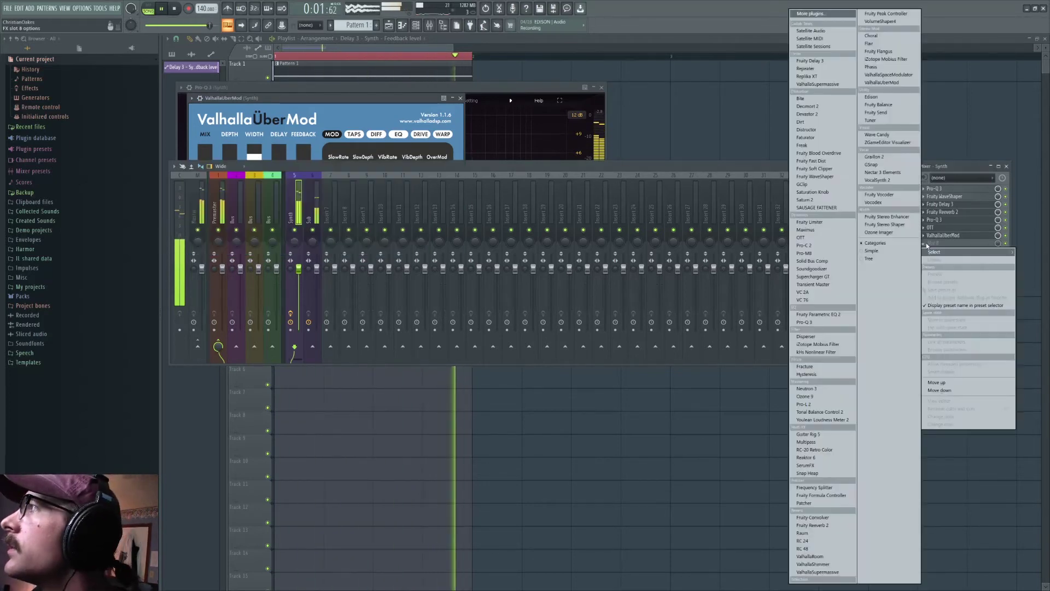
pyautogui.click(746, 169)
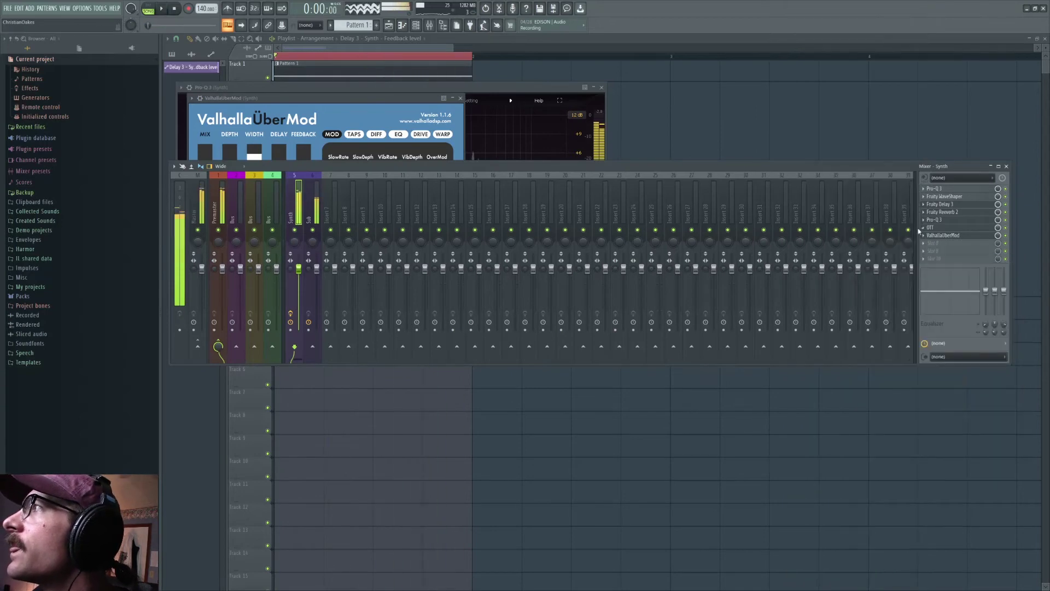
pyautogui.press('space')
pyautogui.click(930, 243)
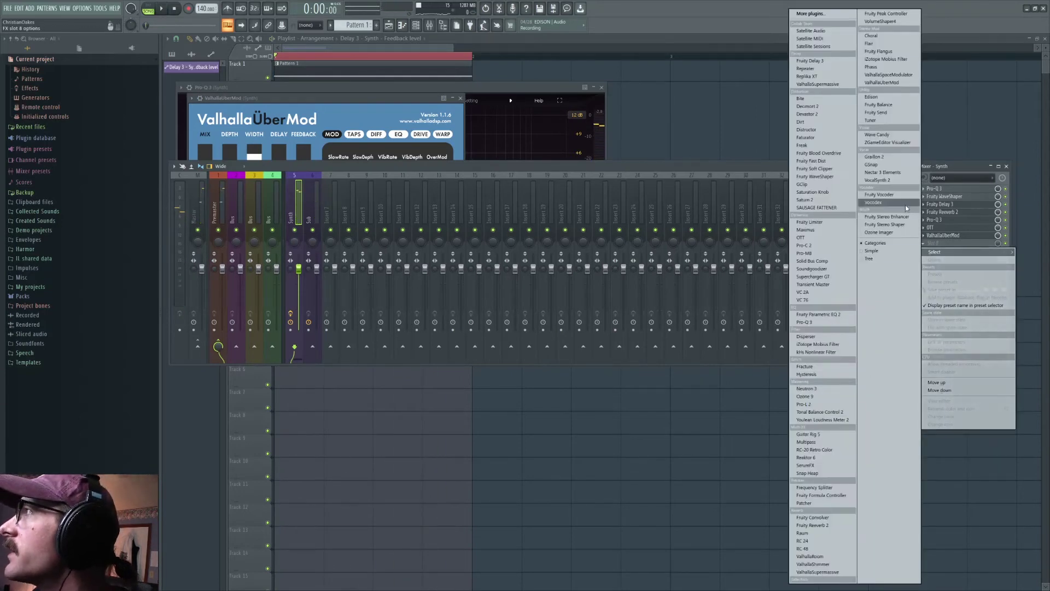
pyautogui.click(895, 234)
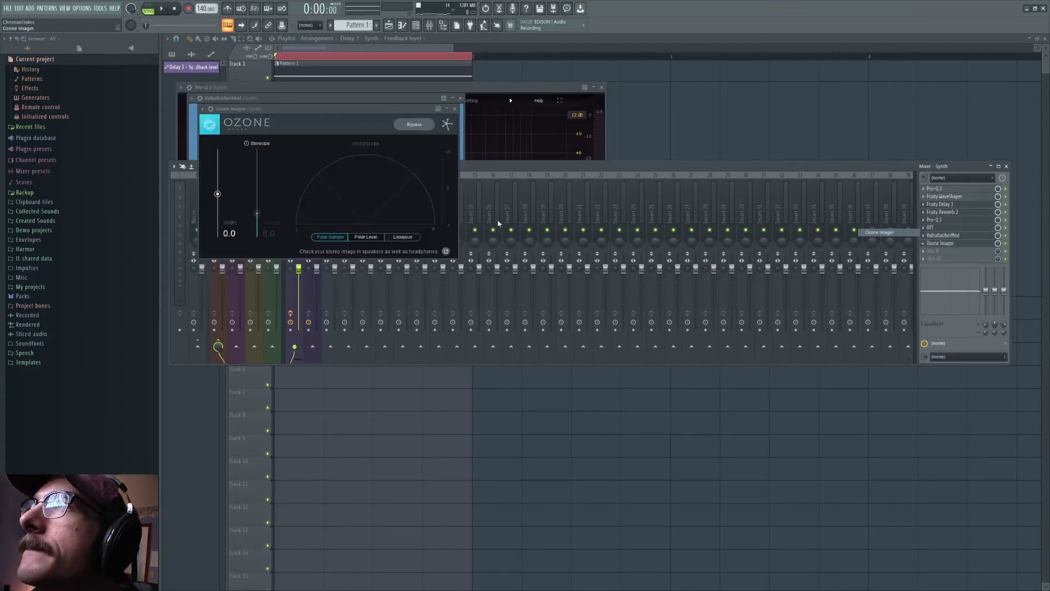
pyautogui.press('space')
pyautogui.moveTo(218, 194); pyautogui.dragTo(222, 219)
pyautogui.click(175, 10)
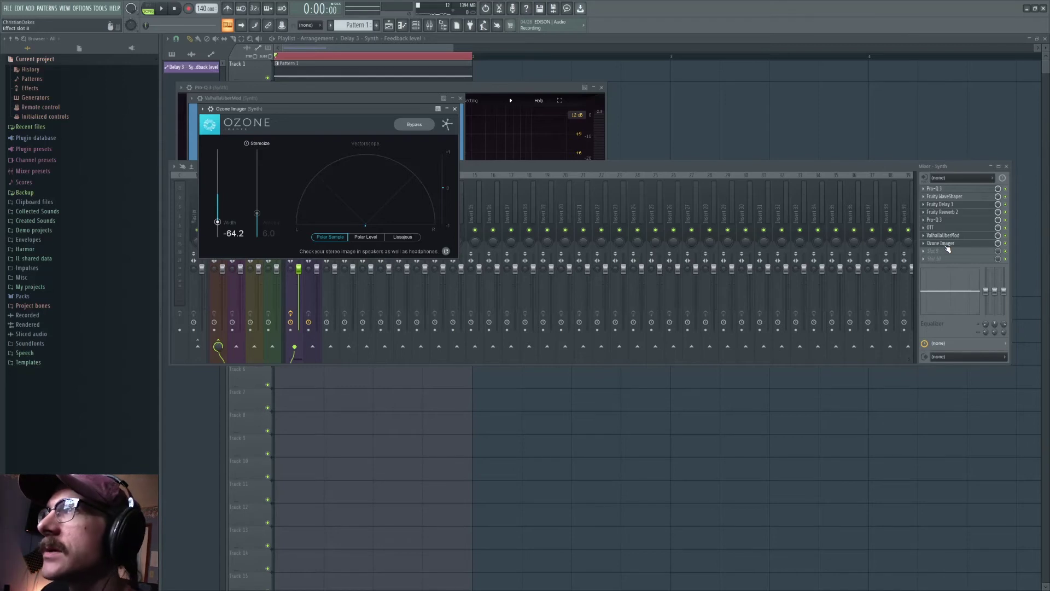
# Play the loop with Ozone Imager bypassed and enabled to compare the stereo width.
pyautogui.click(1008, 241)
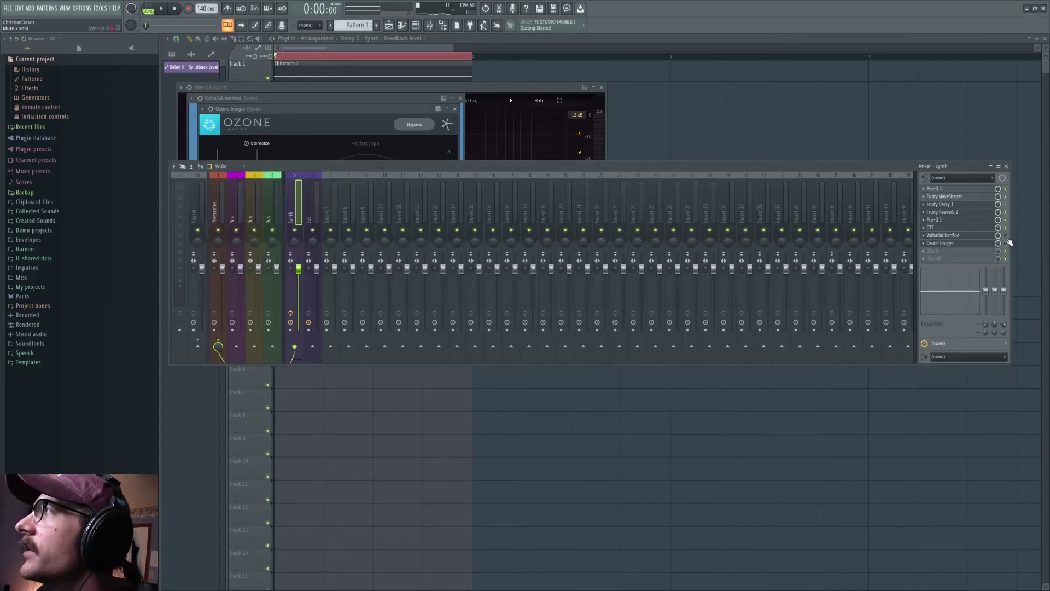
pyautogui.press('space')
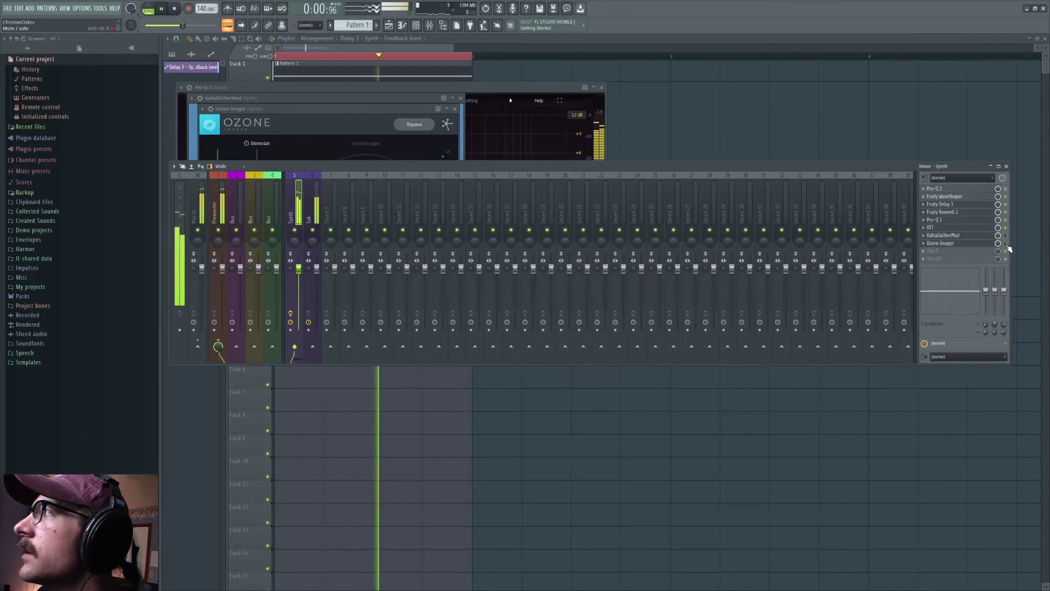
pyautogui.press('space')
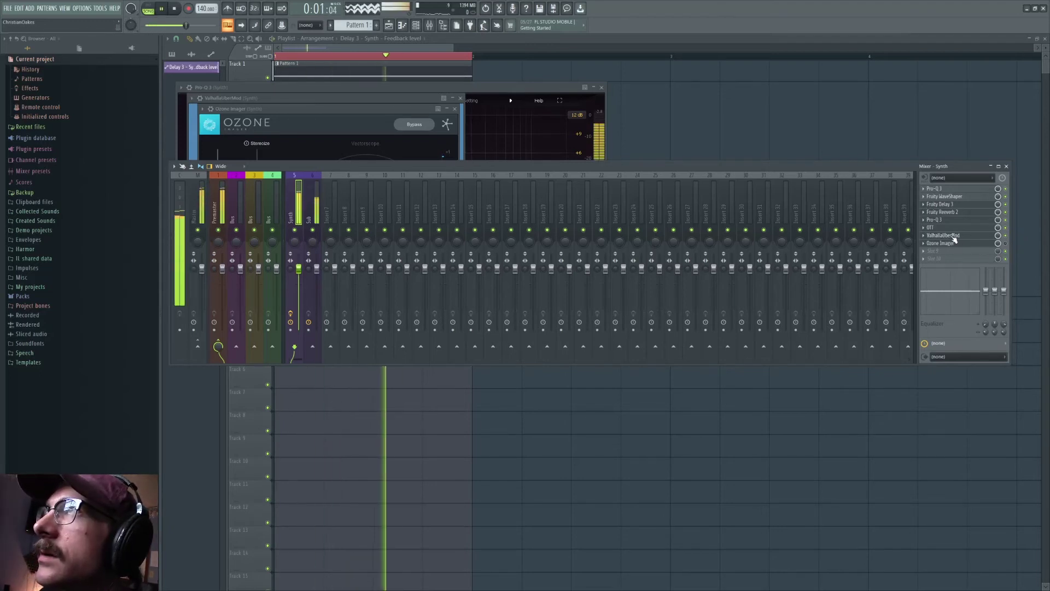
pyautogui.press('space')
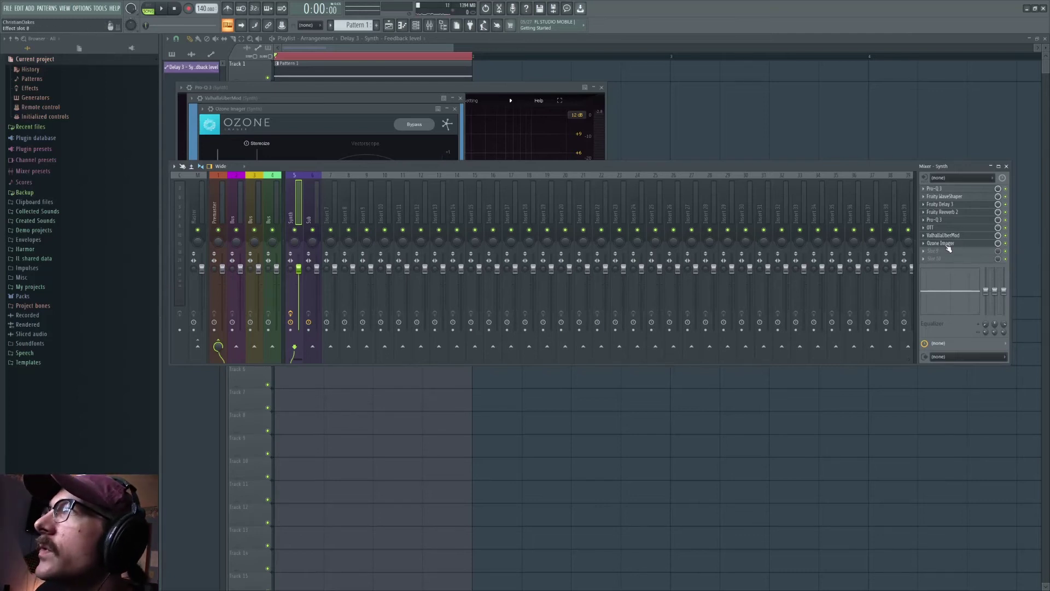
pyautogui.press('space')
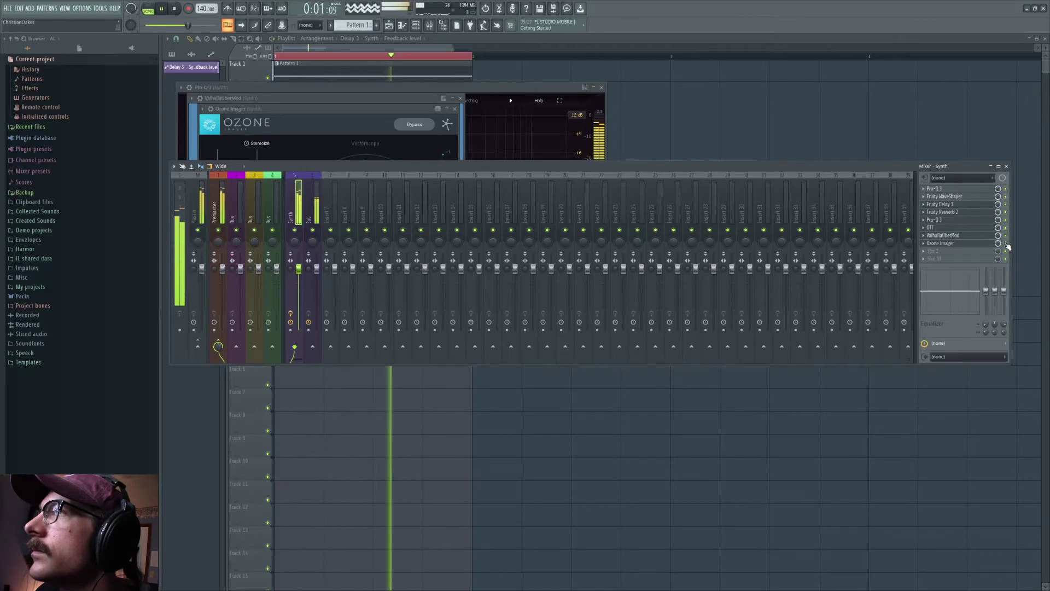
pyautogui.press('space')
# Widen the Synth track's Ozone Imager width to 64.2 while the loop plays.
pyautogui.click(376, 103)
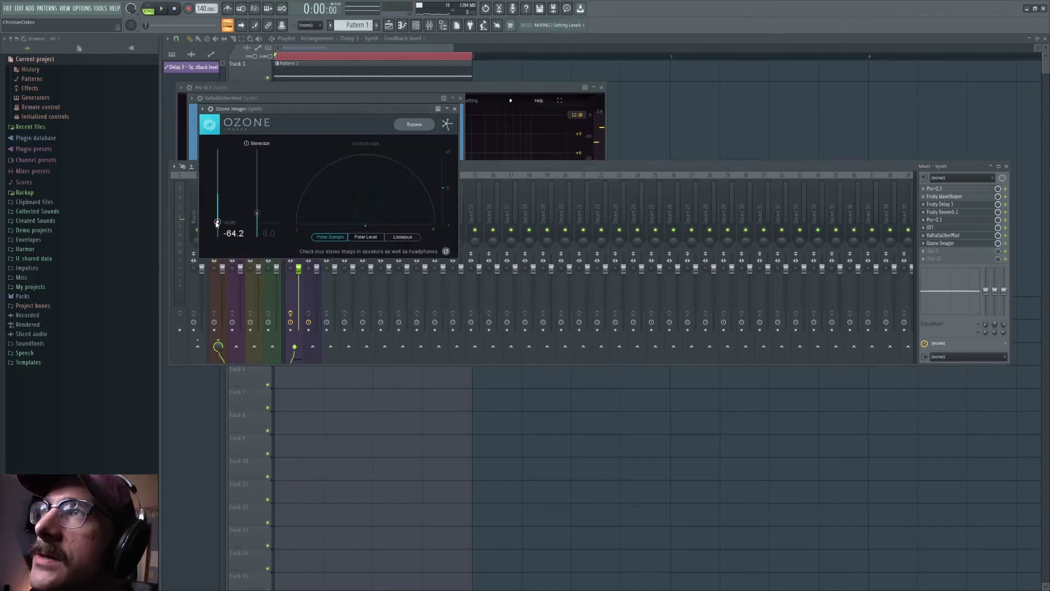
pyautogui.press('space')
pyautogui.moveTo(217, 203); pyautogui.dragTo(220, 171)
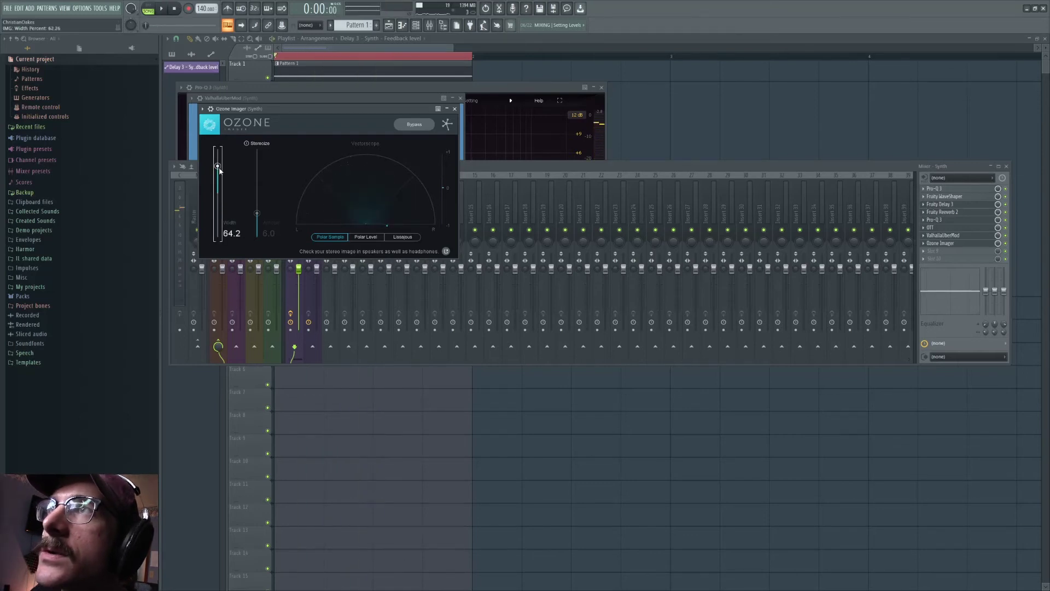
# Audition the loop with Ozone Imager's width at 100, and narrow the Synth track's width to -65.1.
pyautogui.click(161, 8)
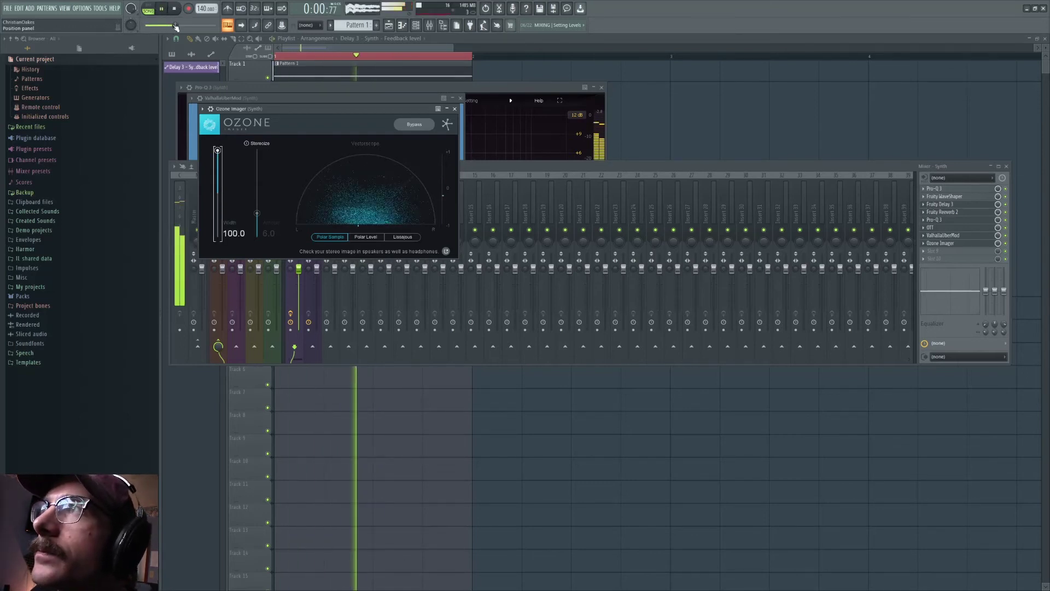
pyautogui.press('space')
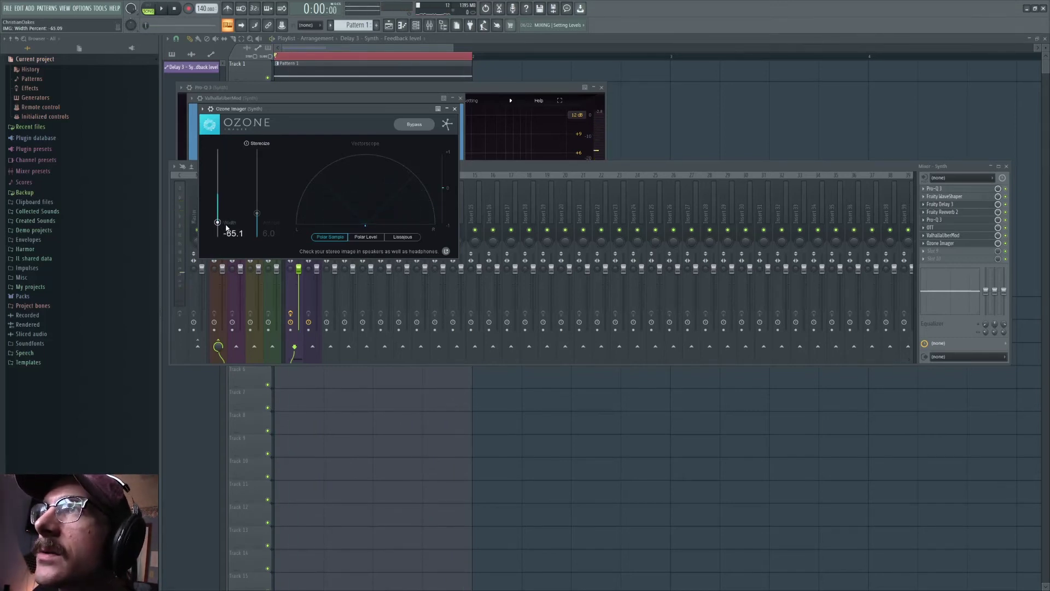
pyautogui.click(163, 10)
pyautogui.press('space')
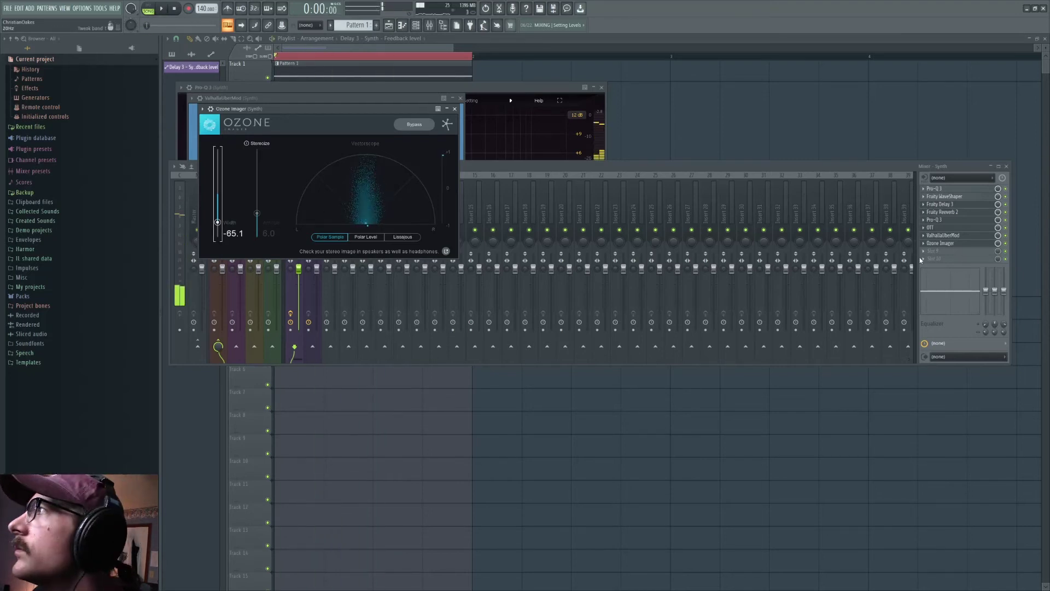
# Add Saturation Knob after Ozone Imager on the Synth track and raise its saturation slightly while the loop plays.
pyautogui.click(930, 250)
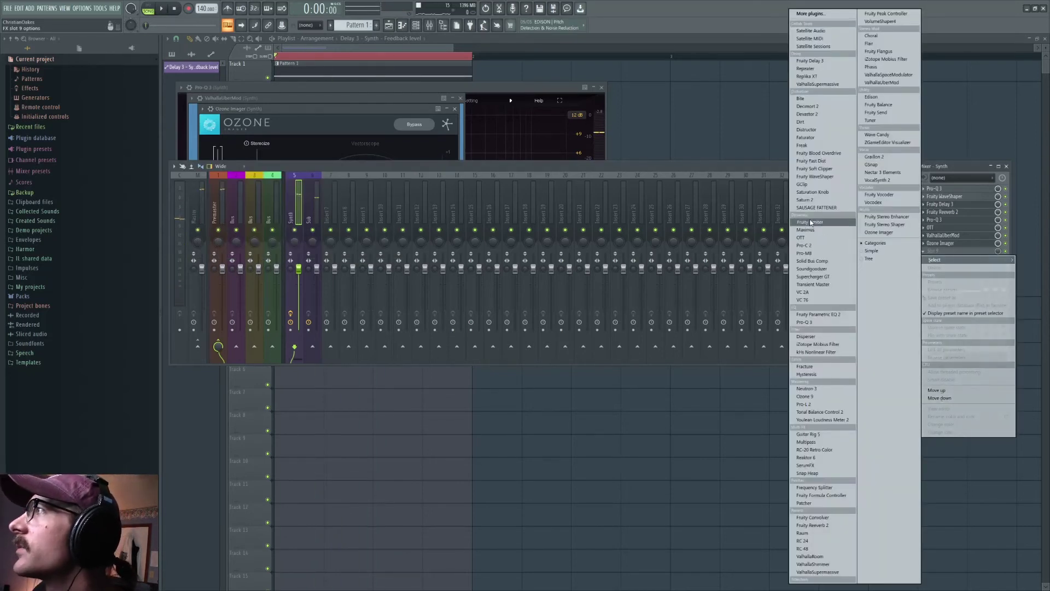
pyautogui.click(814, 192)
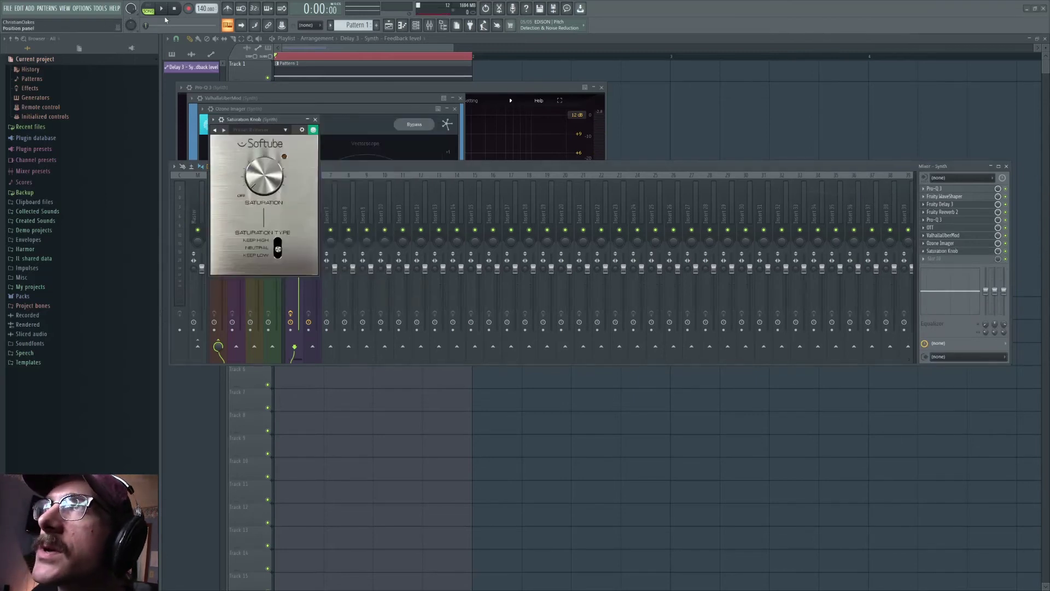
pyautogui.click(164, 9)
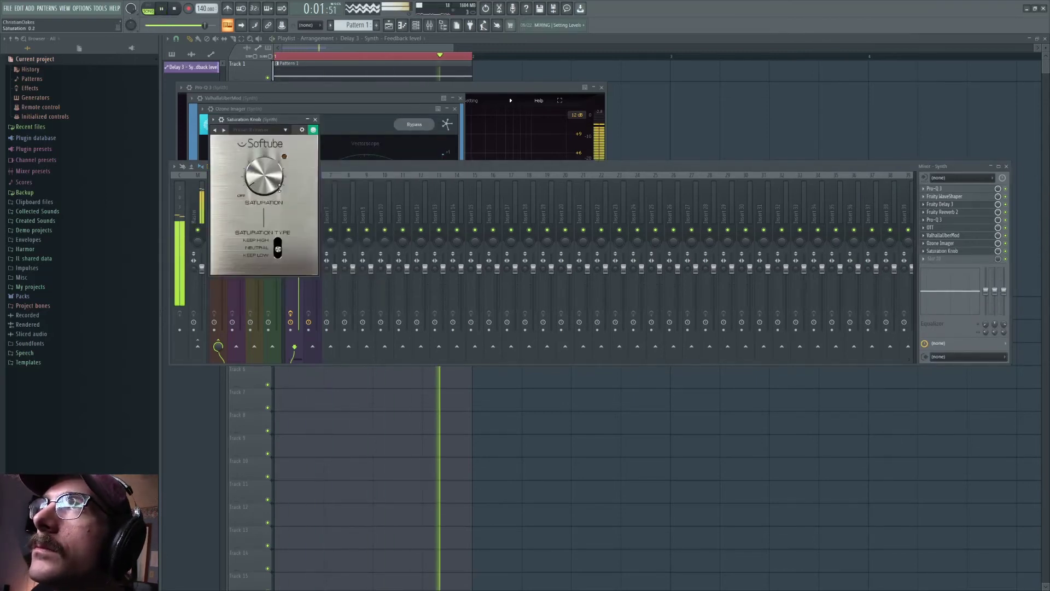
pyautogui.moveTo(282, 188); pyautogui.dragTo(311, 178)
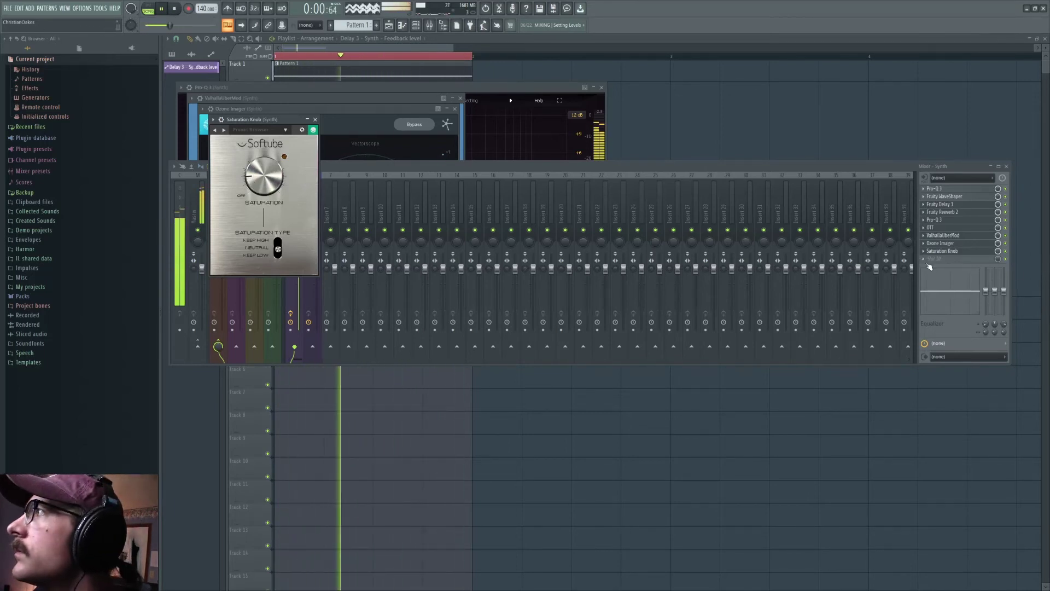
pyautogui.click(559, 168)
pyautogui.press('space')
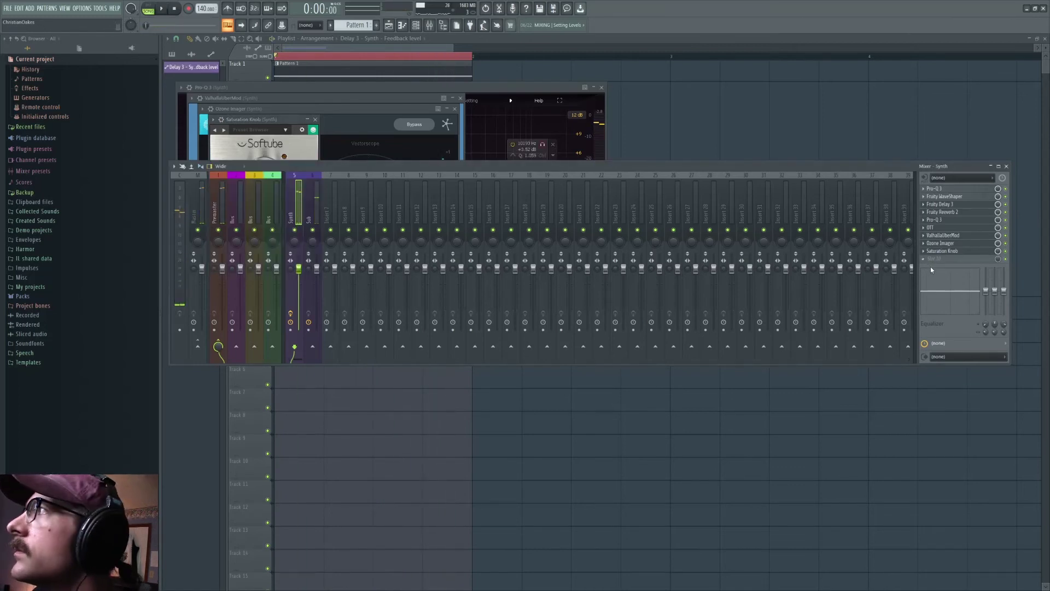
# Add GClip after Saturation Knob on the Synth track and lower its clip level while the loop plays.
pyautogui.click(926, 260)
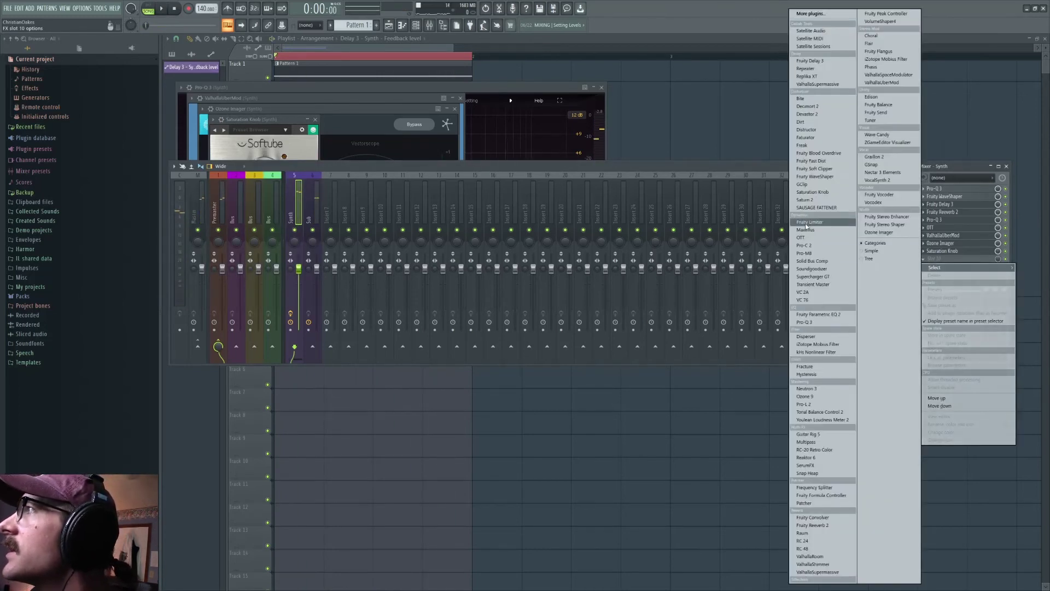
pyautogui.click(802, 184)
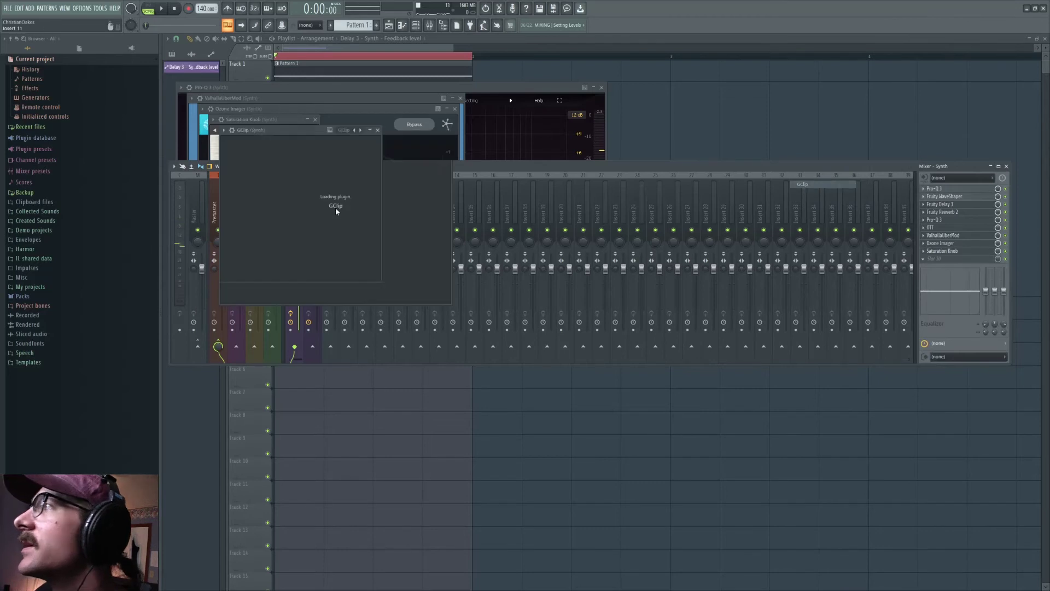
pyautogui.click(161, 8)
pyautogui.moveTo(272, 256); pyautogui.dragTo(281, 286)
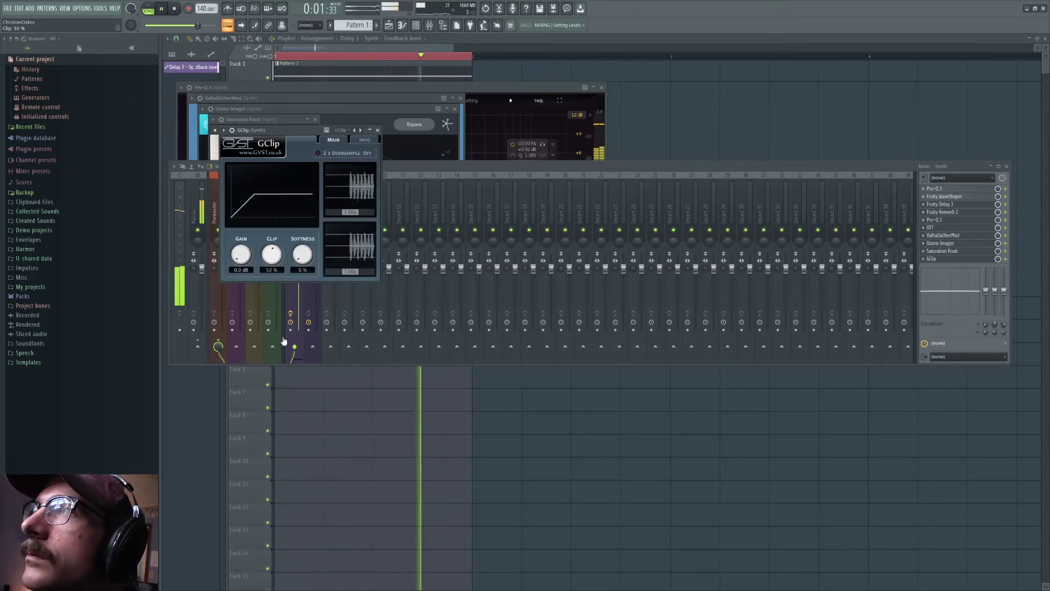
pyautogui.moveTo(284, 347); pyautogui.dragTo(285, 367)
# Adjust GClip's softness and gain on the Synth track by ear during playback.
pyautogui.moveTo(305, 265); pyautogui.dragTo(314, 231)
pyautogui.moveTo(249, 255); pyautogui.dragTo(268, 216)
pyautogui.moveTo(250, 258); pyautogui.dragTo(252, 269)
pyautogui.click(363, 186)
pyautogui.press('space')
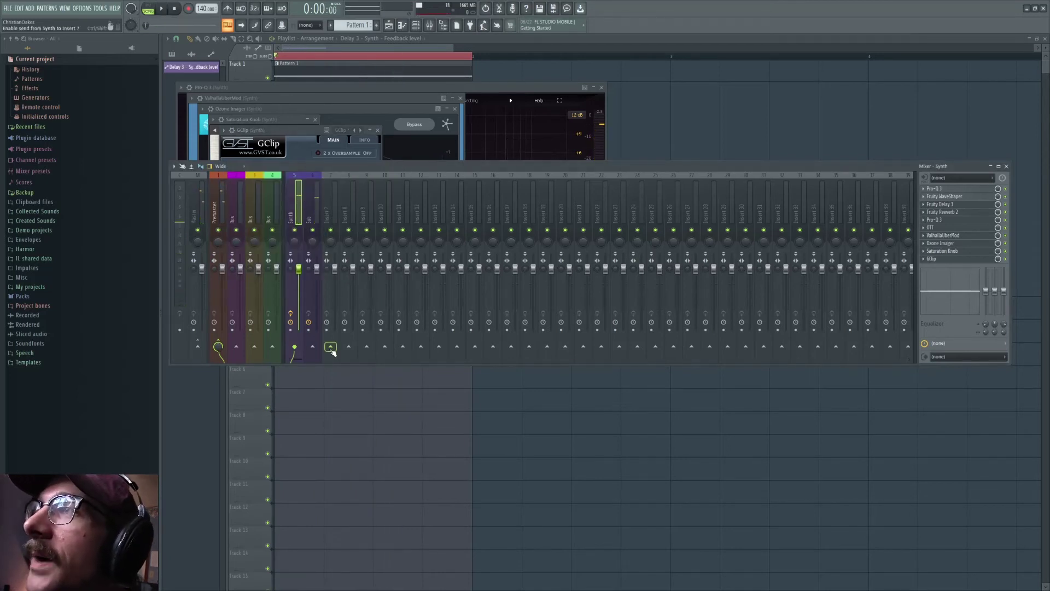
# Route the Synth track into the empty Insert 7 and move that insert directly beside the Synth track.
pyautogui.click(330, 203)
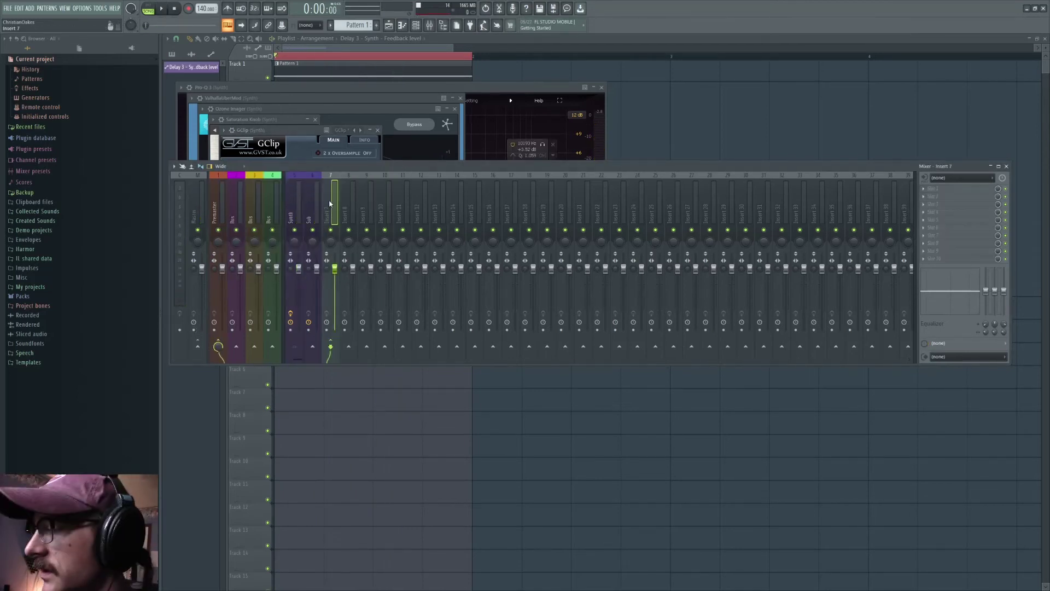
pyautogui.hotkey('alt', 'Left')
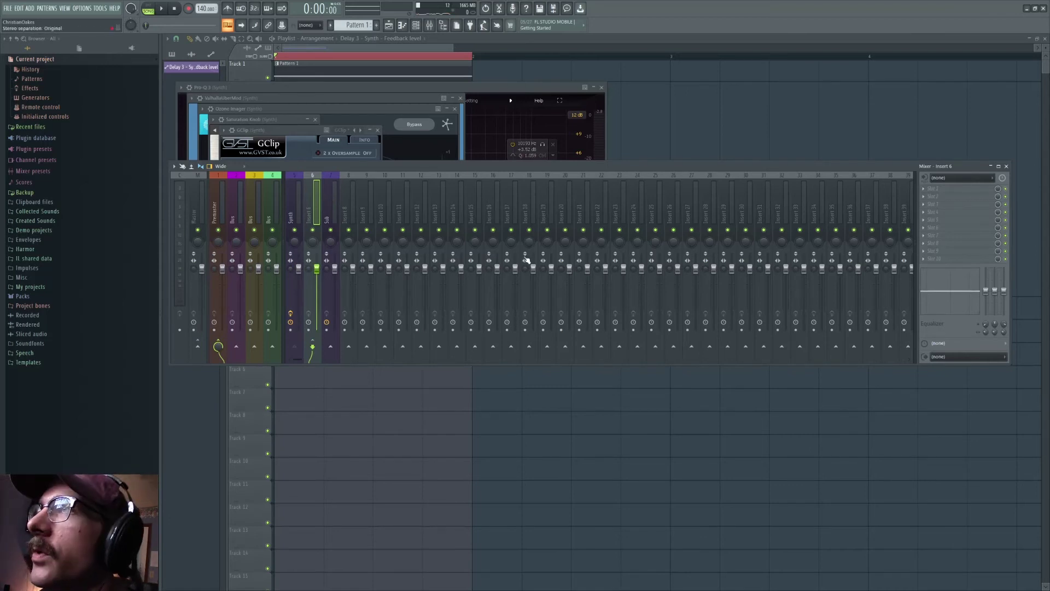
pyautogui.press('space')
pyautogui.press('space')
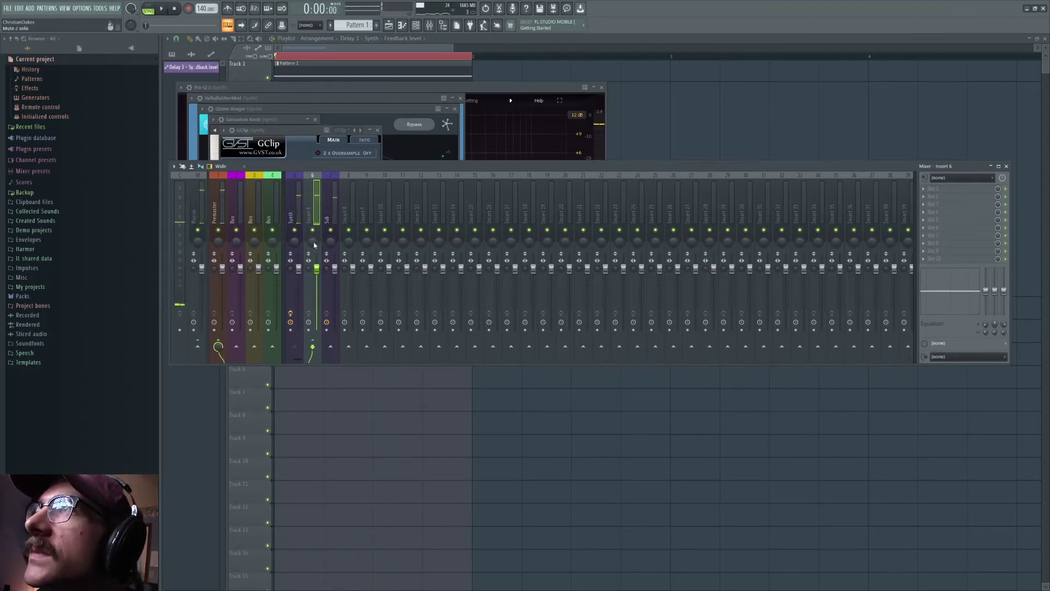
# Lower the fader of Insert 6, which receives the Synth signal, while the loop plays.
pyautogui.moveTo(317, 280); pyautogui.dragTo(317, 276)
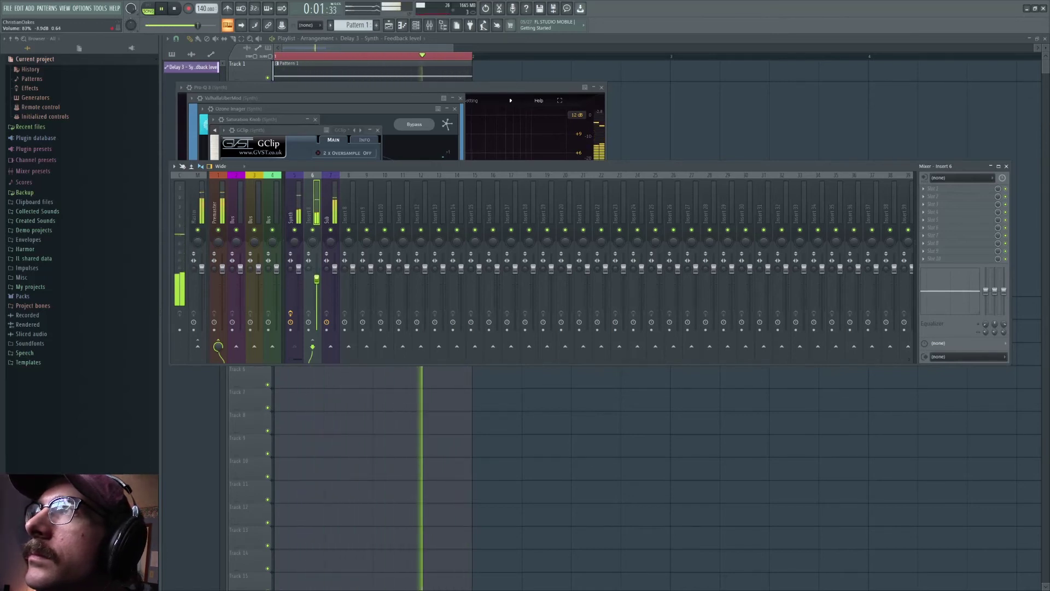
pyautogui.click(298, 204)
pyautogui.click(317, 203)
pyautogui.press('space')
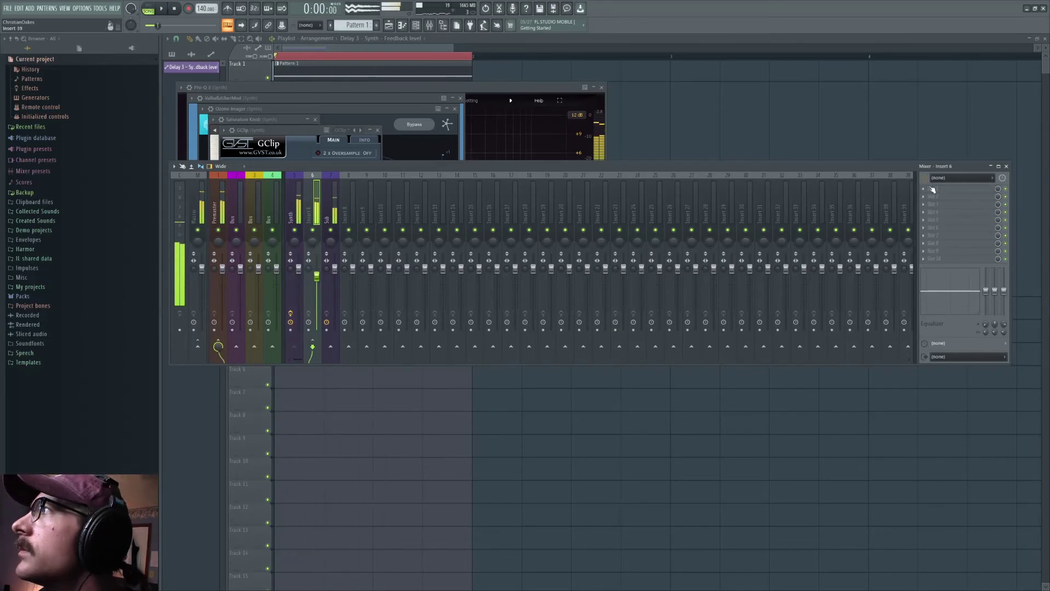
# Add Pro-Q 3 to Insert 6 with a low cut at about 111 Hz and a Q of 1.
pyautogui.click(941, 189)
pyautogui.click(805, 322)
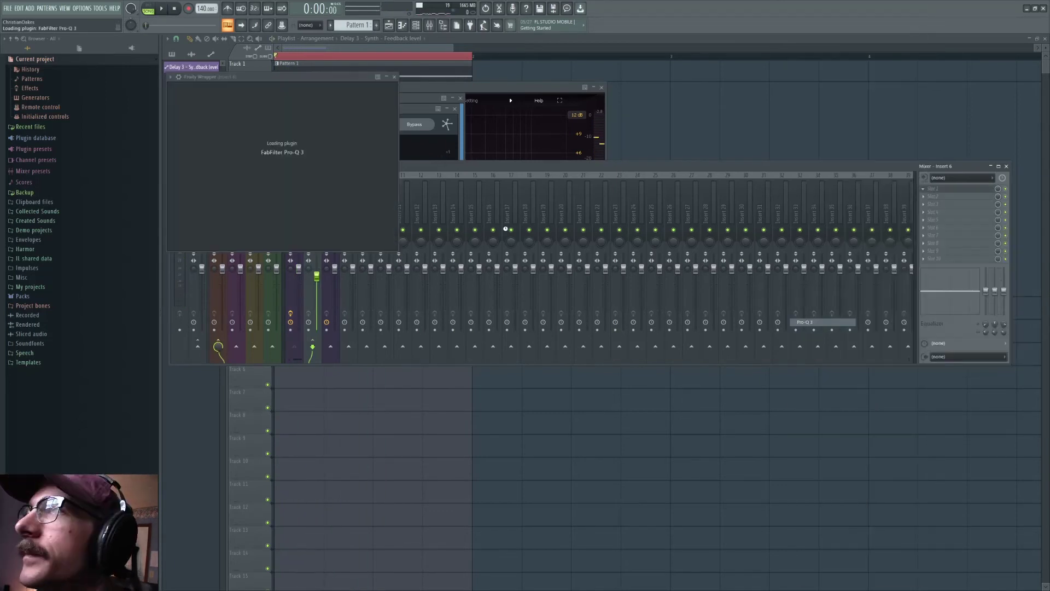
pyautogui.press('space')
pyautogui.doubleClick(211, 179)
pyautogui.moveTo(211, 178); pyautogui.dragTo(295, 165)
pyautogui.scroll(3, 295, 166)
pyautogui.doubleClick(330, 294)
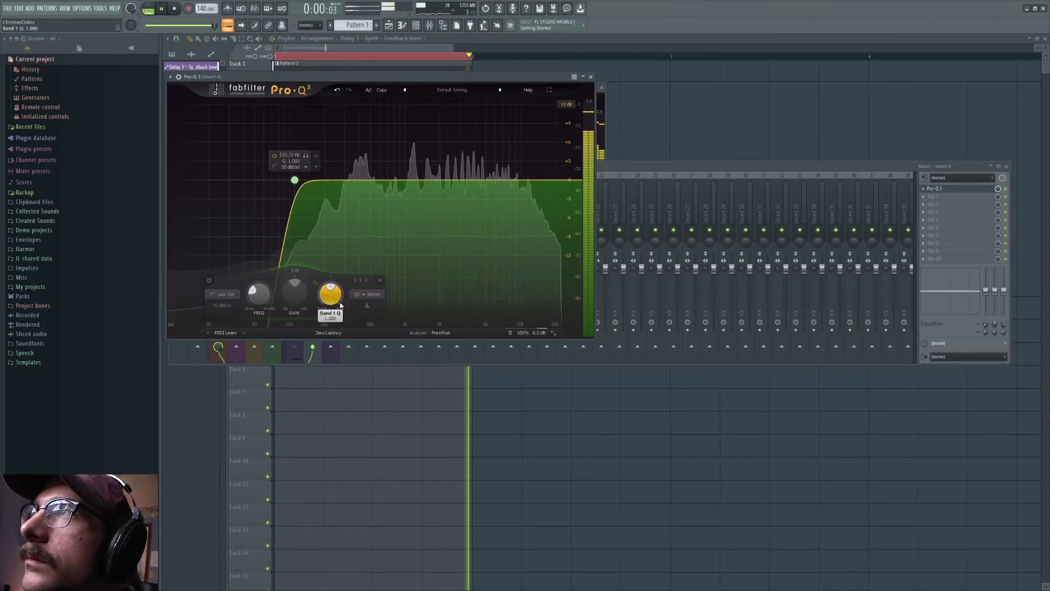
pyautogui.press('space')
# Try Fruity Limiter's compressor after Pro-Q 3 on Insert 6, and remove the plugin again.
pyautogui.click(933, 196)
pyautogui.click(820, 222)
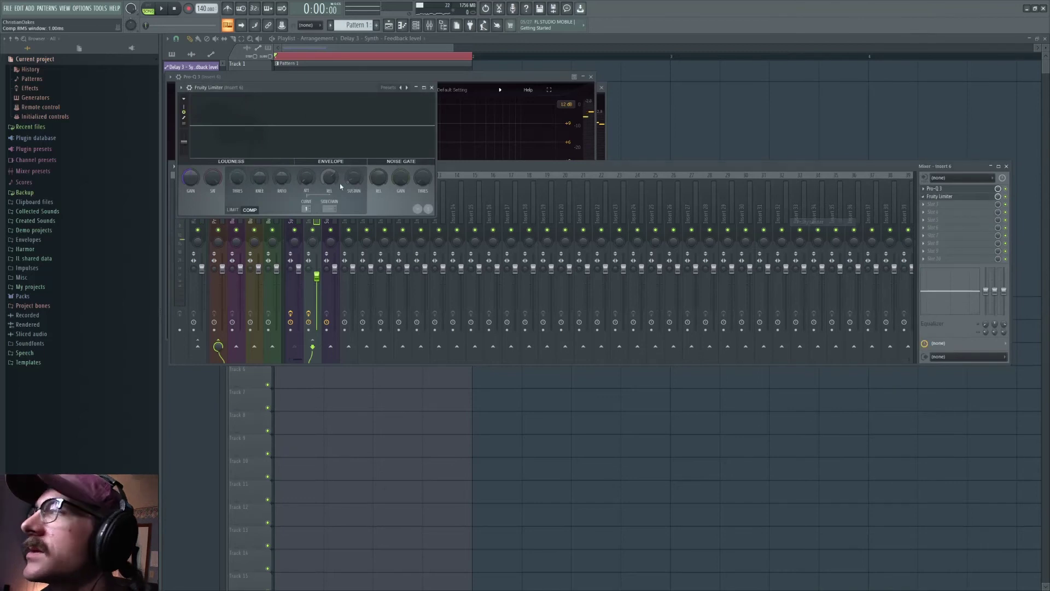
pyautogui.press('space')
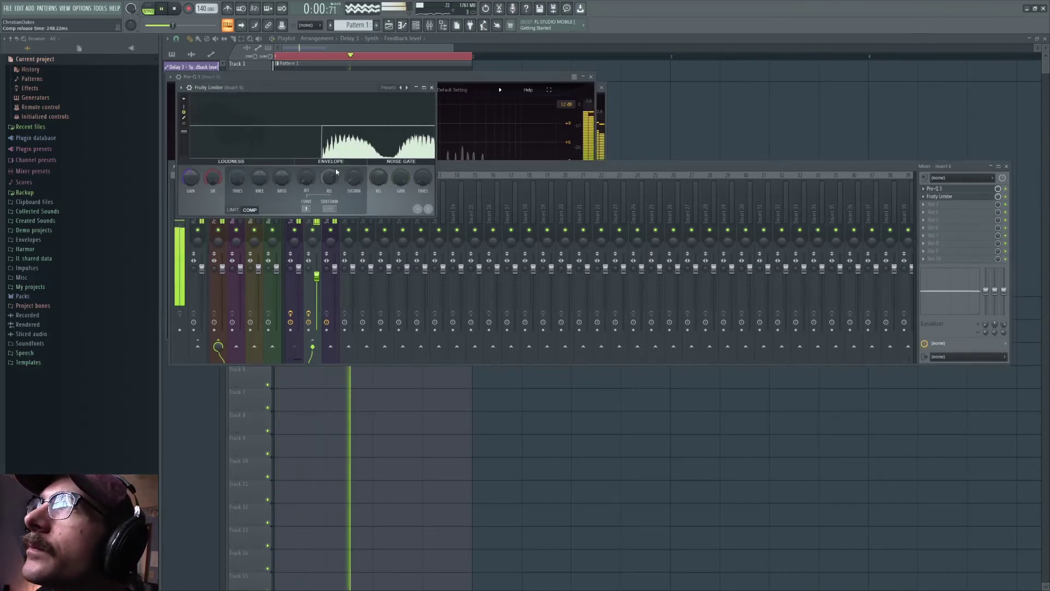
pyautogui.press('space')
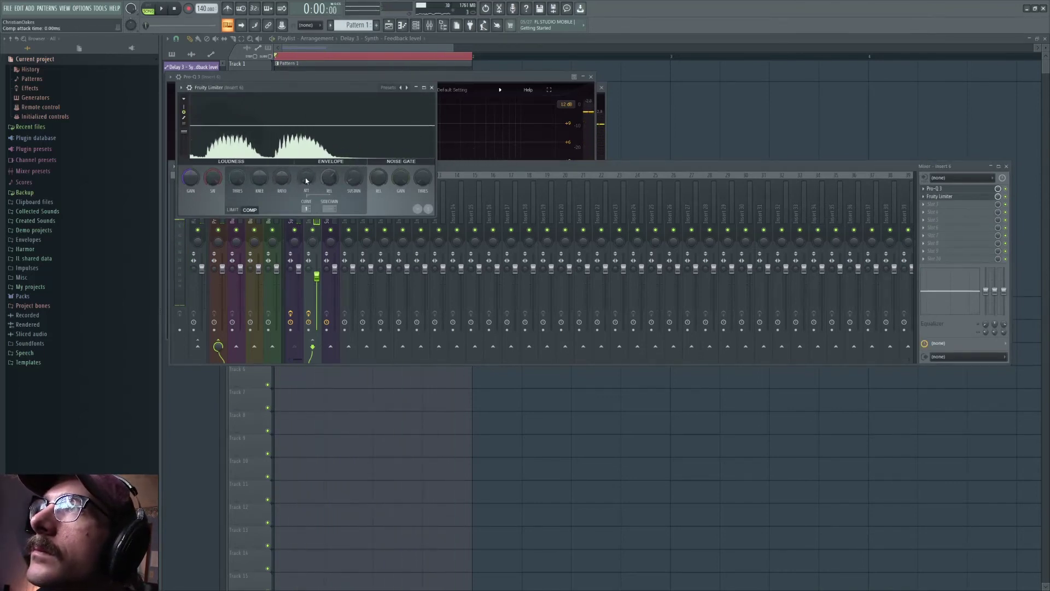
pyautogui.click(923, 196)
pyautogui.click(936, 212)
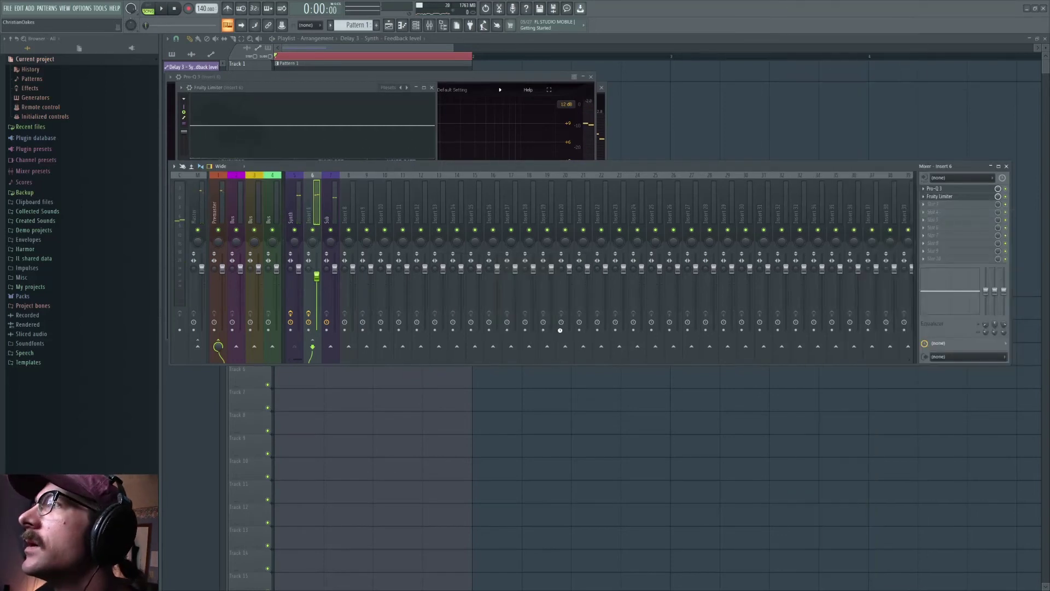
pyautogui.click(564, 327)
pyautogui.click(426, 30)
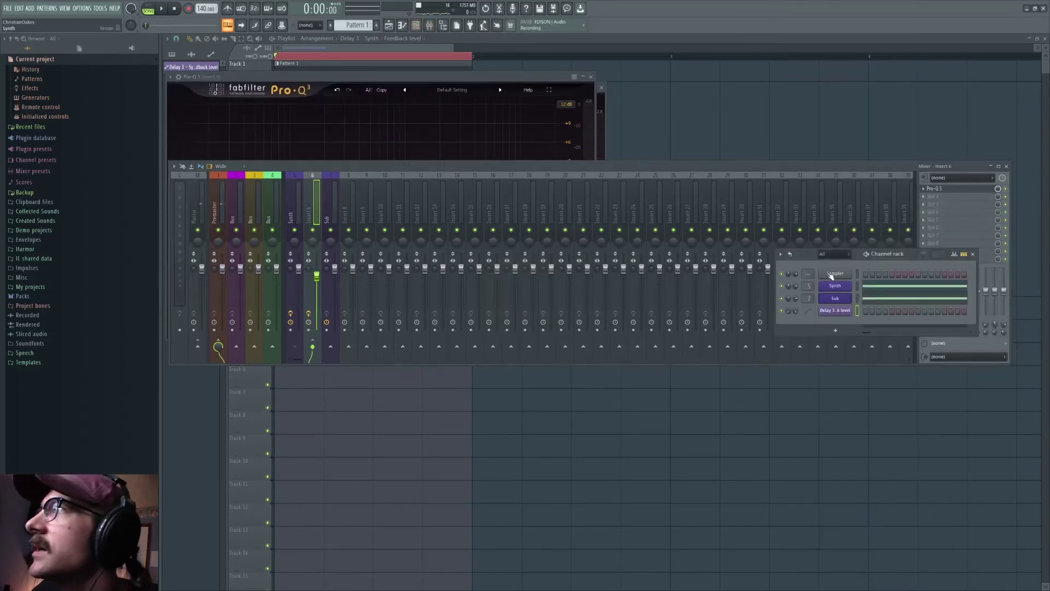
pyautogui.click(837, 288)
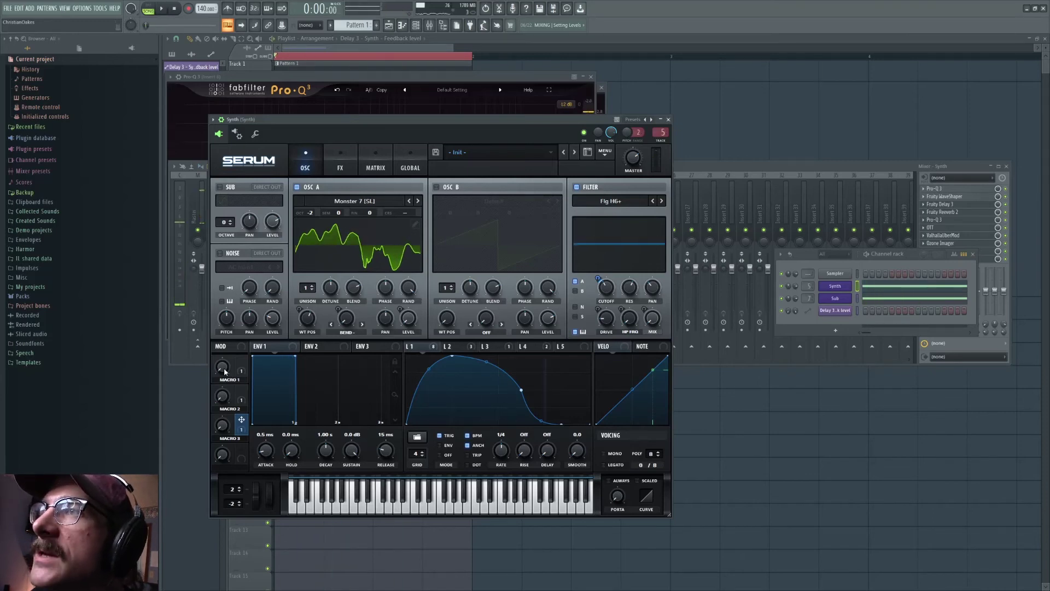
pyautogui.click(668, 59)
# Duplicate all playlist clips, the pattern and its delay feedback automation, three times to fill four bars.
pyautogui.scroll(-4, 669, 60)
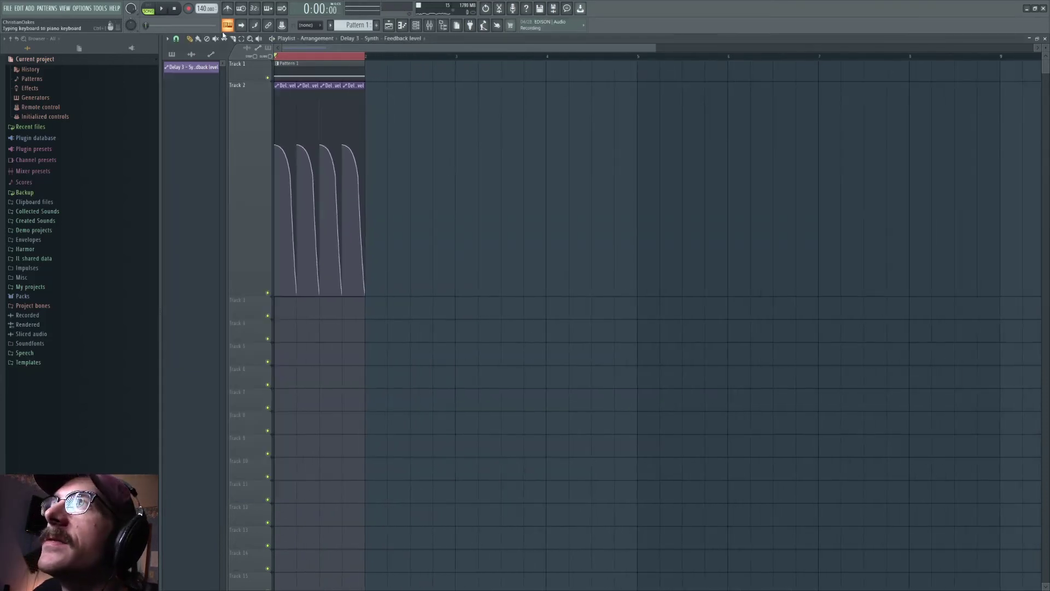
pyautogui.hotkey('ctrl', 'a')
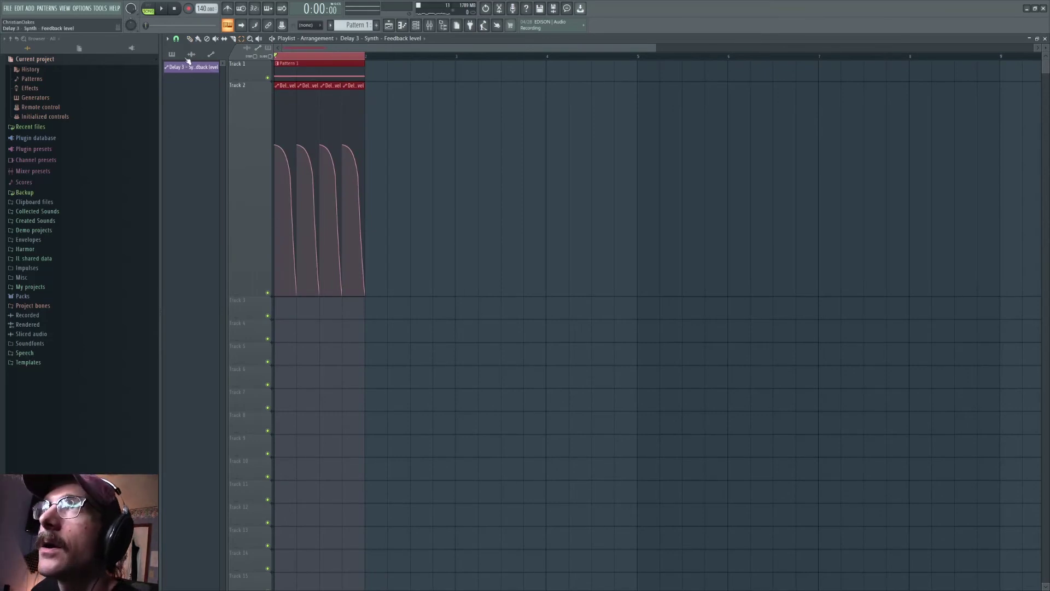
pyautogui.click(177, 39)
pyautogui.click(186, 162)
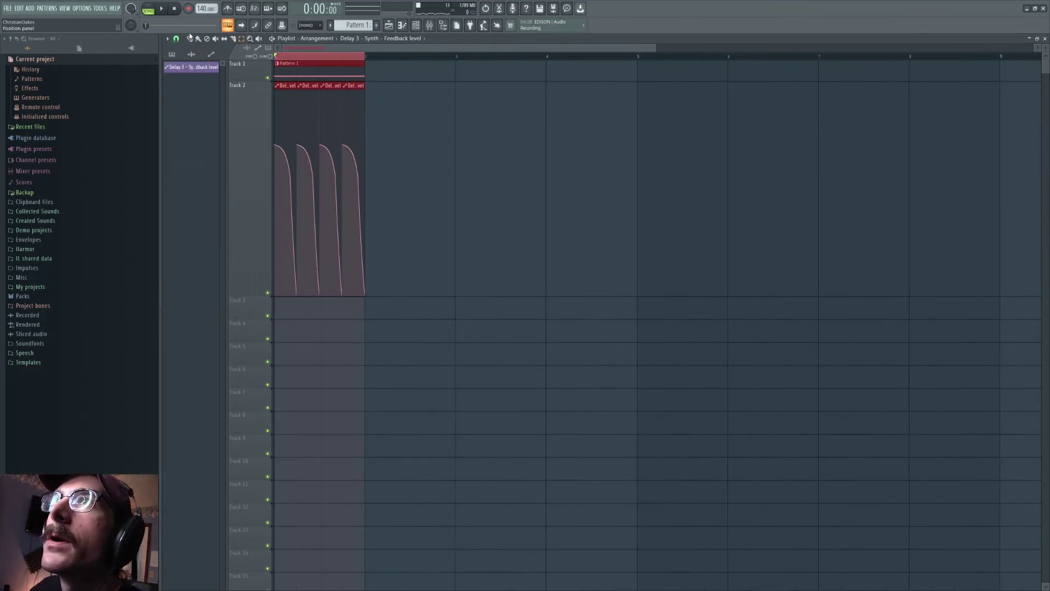
pyautogui.moveTo(399, 48); pyautogui.dragTo(375, 41)
pyautogui.hotkey('ctrl', 'b')
pyautogui.hotkey('ctrl', 'b')
pyautogui.hotkey('ctrl', 'b')
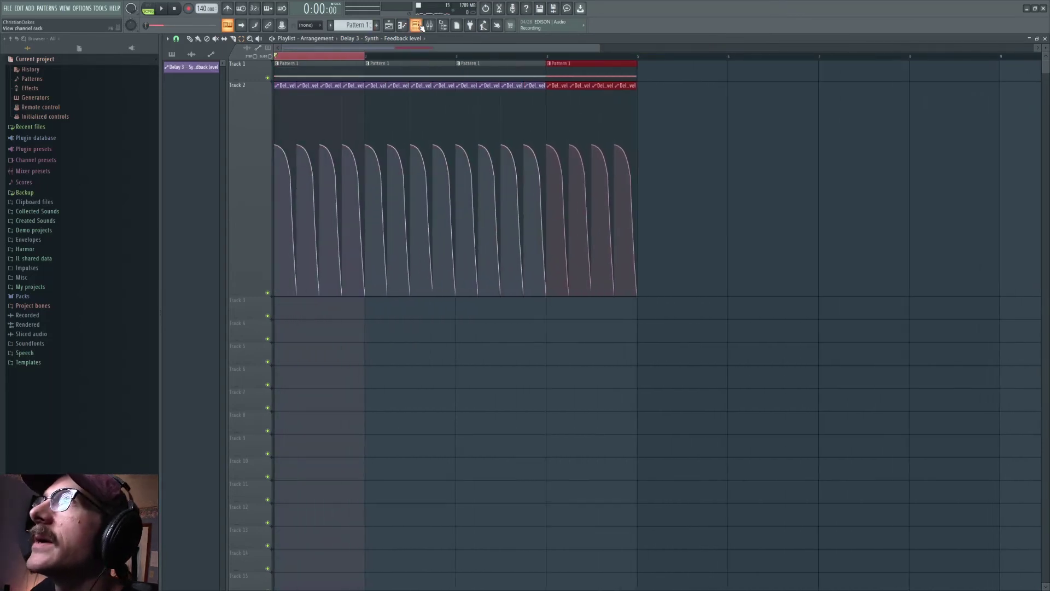
# Create an automation clip for Macro 1 of the Synth channel's Serum instance.
pyautogui.click(417, 26)
pyautogui.click(844, 290)
pyautogui.moveTo(226, 367); pyautogui.dragTo(225, 363)
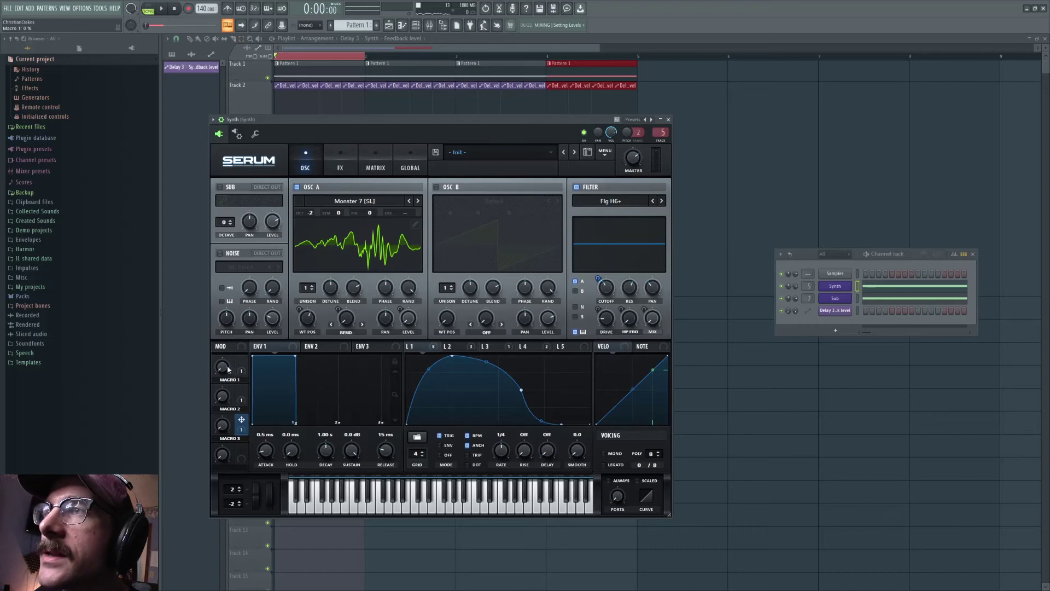
pyautogui.click(213, 119)
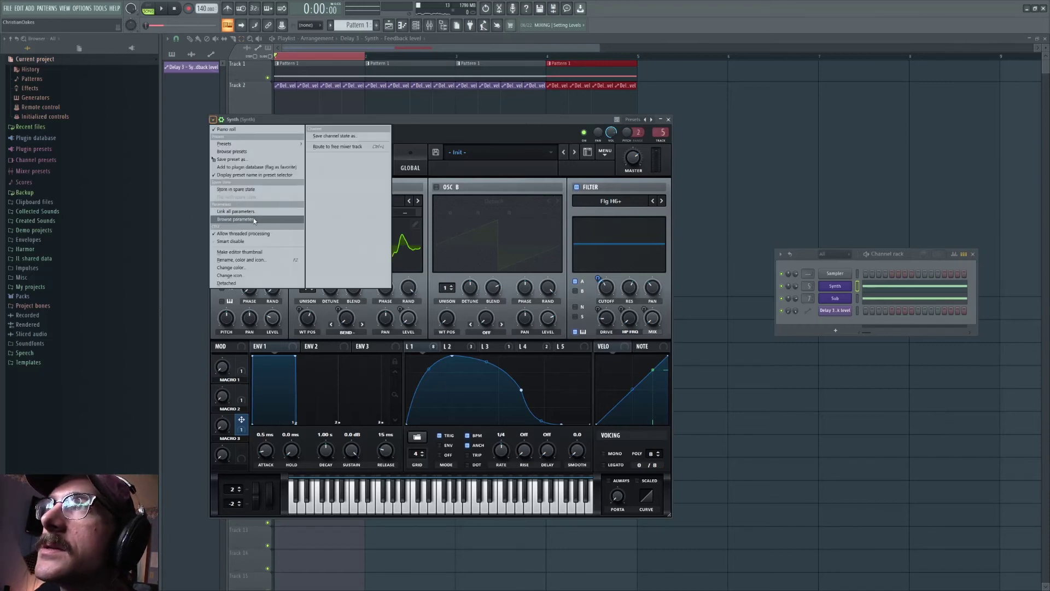
pyautogui.click(254, 219)
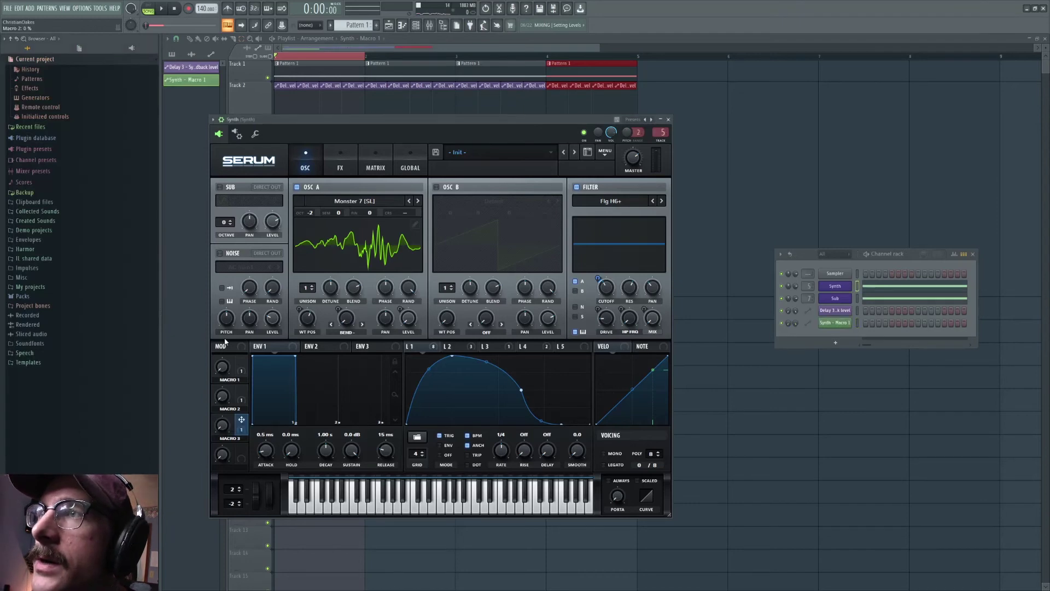
# Create an automation clip for Serum's Macro 3 on the Synth channel and return to the playlist.
pyautogui.click(221, 131)
pyautogui.click(254, 222)
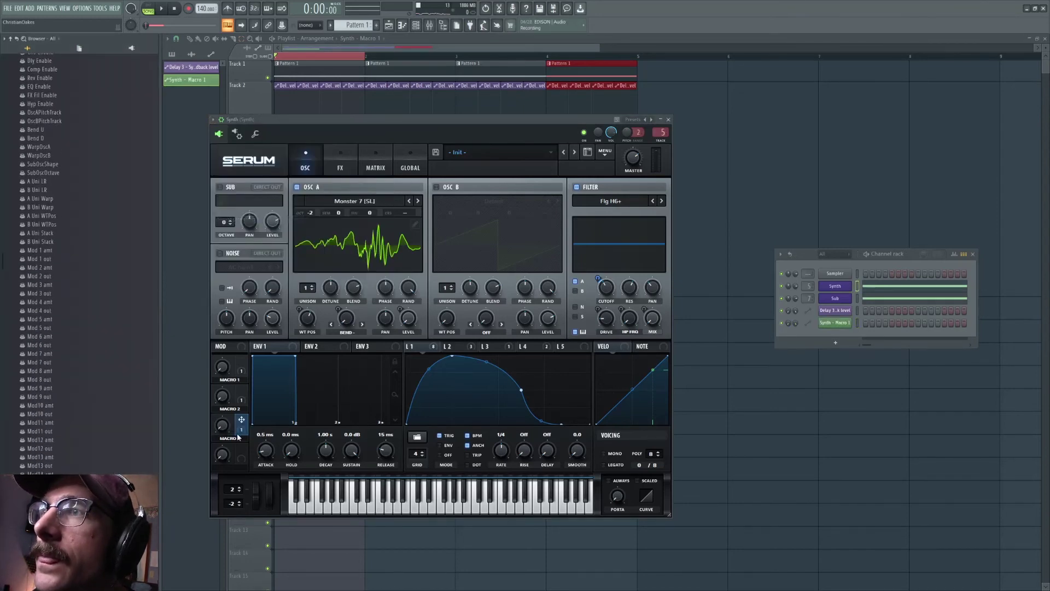
pyautogui.moveTo(222, 444)
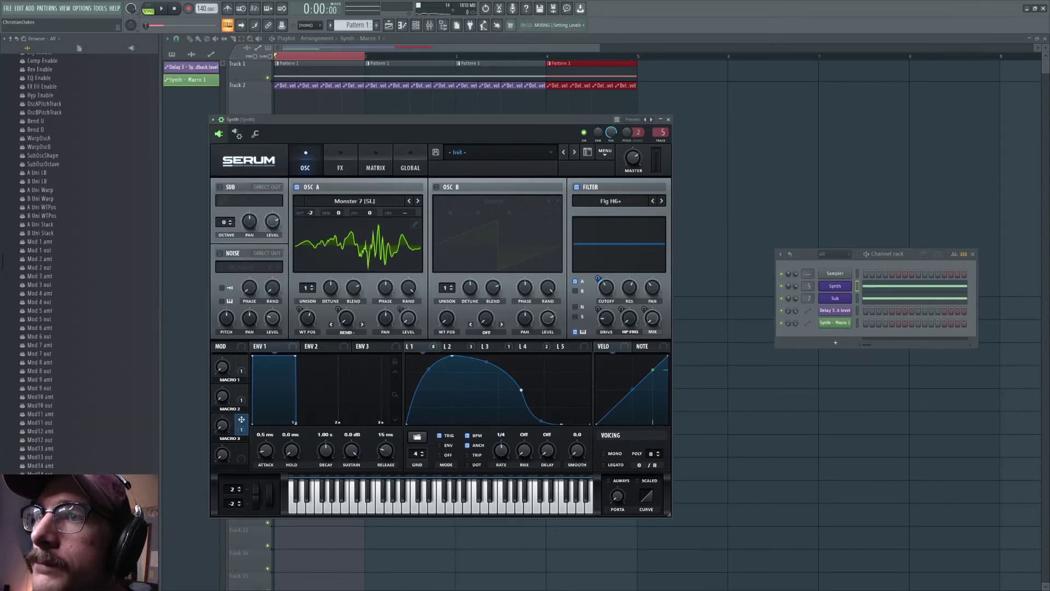
pyautogui.click(722, 171)
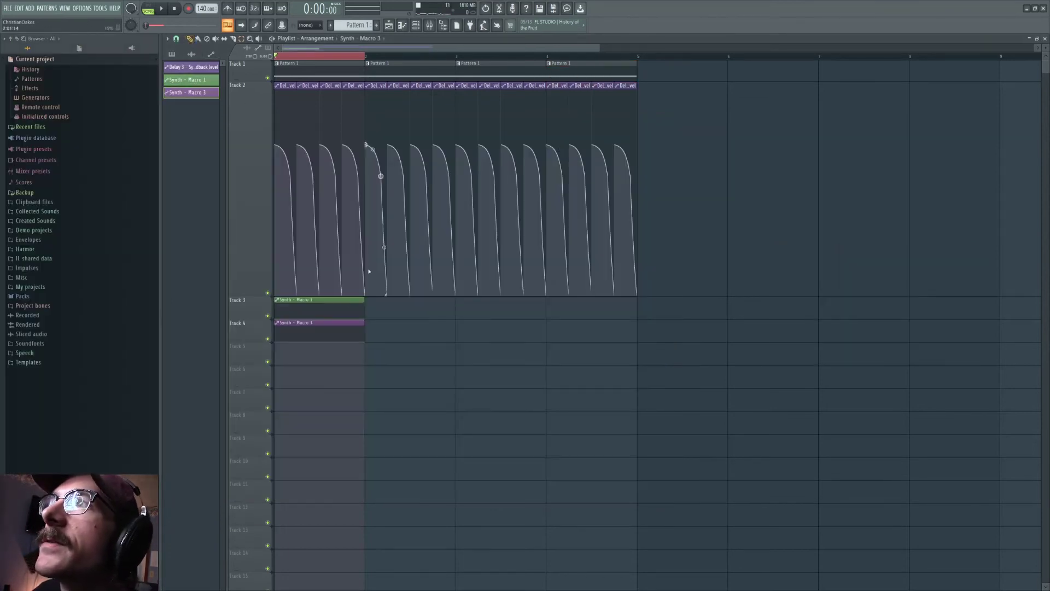
# Create an automation clip for Macro 2 of the Synth channel's Serum instance and return to the playlist.
pyautogui.click(416, 26)
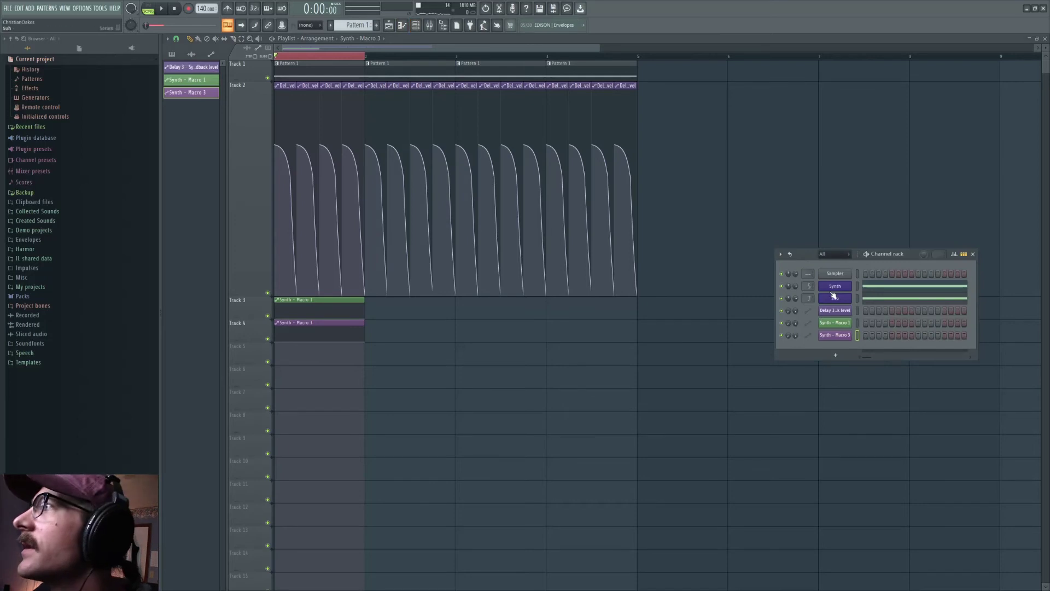
pyautogui.click(828, 286)
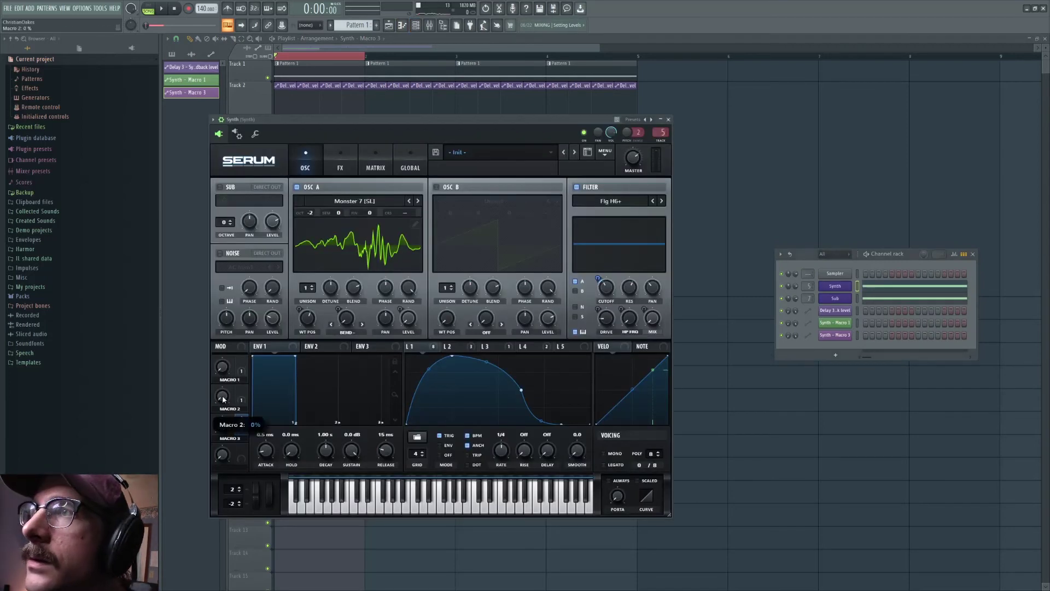
pyautogui.click(214, 120)
pyautogui.click(234, 220)
pyautogui.scroll(-10, 144, 323)
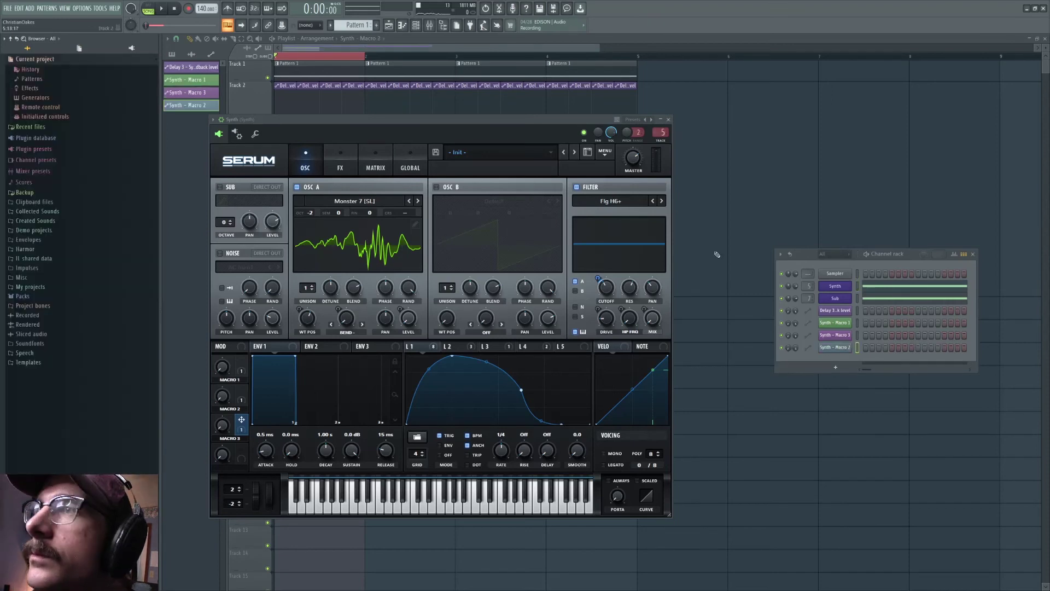
pyautogui.rightClick(798, 221)
# Place the Macro 2 clip on Track 4 and the Macro 3 clip on Track 5, and set the playlist snap to Beat.
pyautogui.moveTo(306, 329)
pyautogui.mouseDown()
pyautogui.moveTo(307, 375)
pyautogui.moveTo(307, 327)
pyautogui.mouseUp()
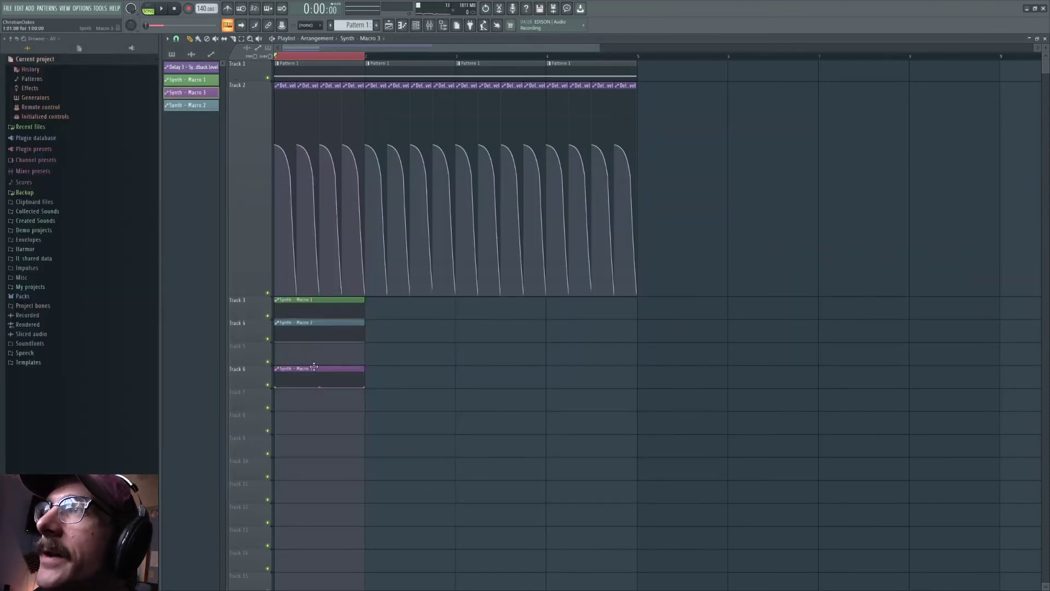
pyautogui.moveTo(314, 366); pyautogui.dragTo(314, 343)
pyautogui.click(177, 39)
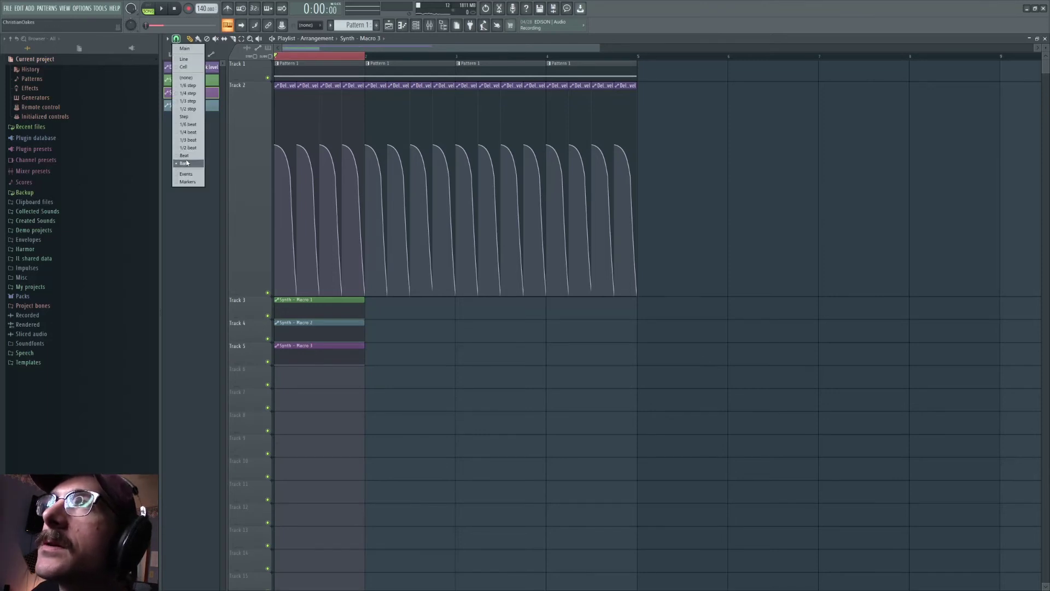
pyautogui.click(186, 156)
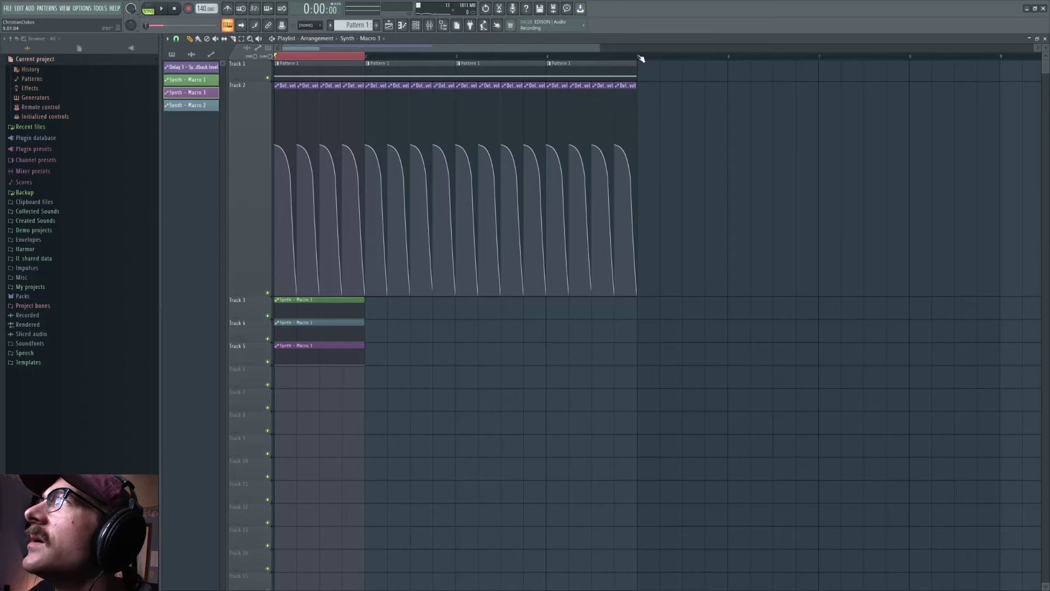
# Extend the playback selection over all four bars and stretch the Synth - Macro 1 clip on Track 3 to the end of bar 4.
pyautogui.hotkey('ctrl', 'a')
pyautogui.press('space')
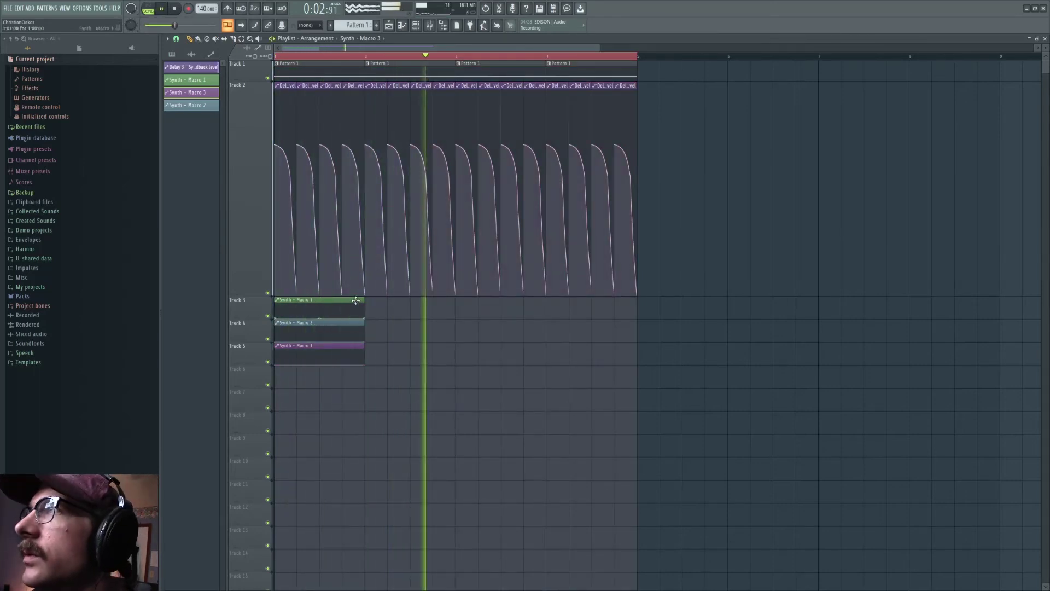
pyautogui.press('space')
pyautogui.moveTo(356, 300); pyautogui.dragTo(265, 296)
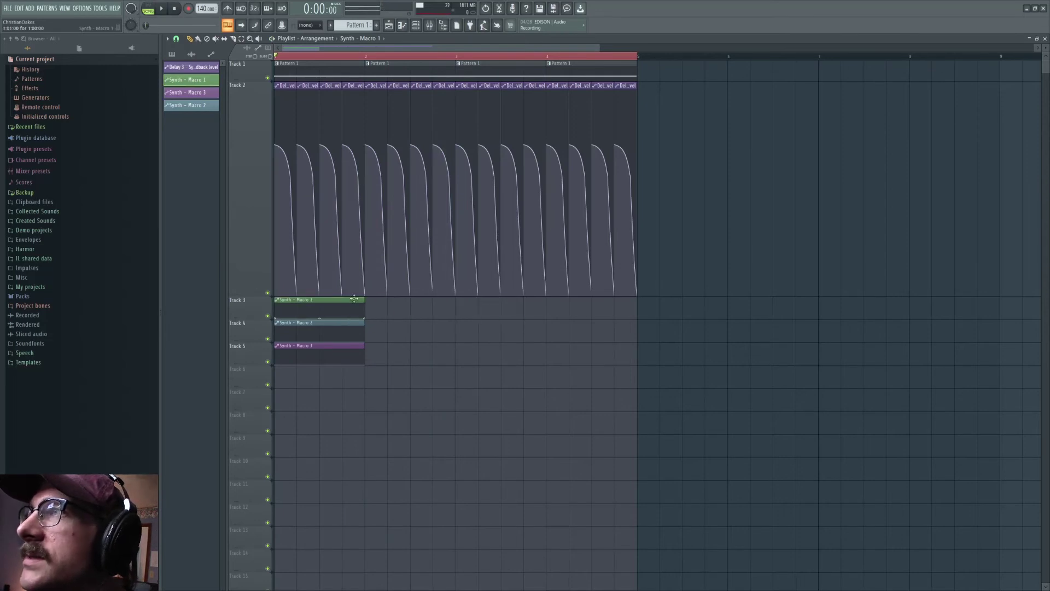
pyautogui.moveTo(361, 300); pyautogui.dragTo(620, 300)
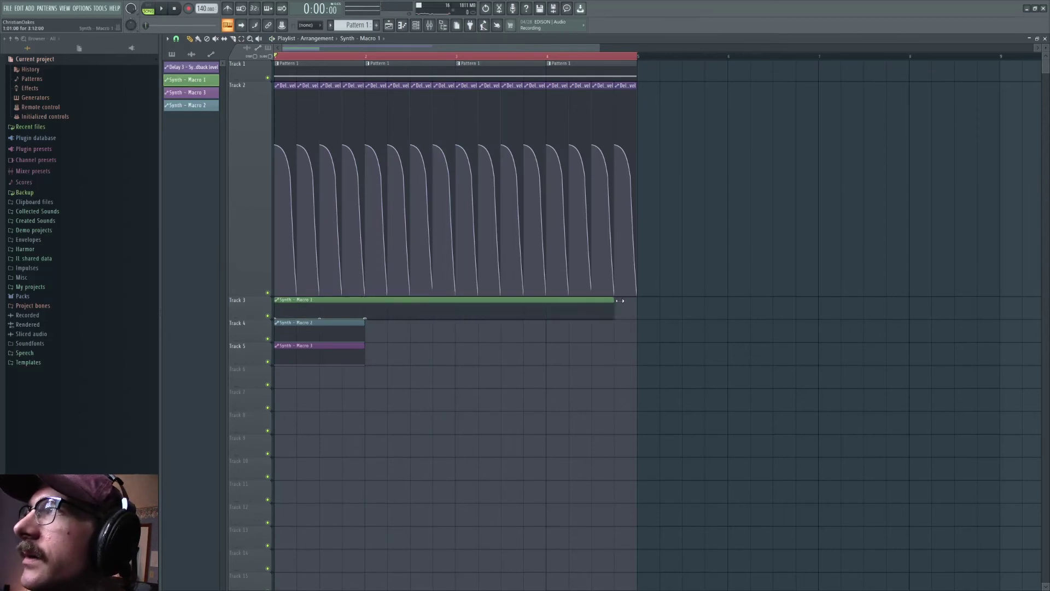
# Add a stepped rise at the start of bar 3 in the Macro 1 clip and audition it from there.
pyautogui.rightClick(457, 313)
pyautogui.click(470, 346)
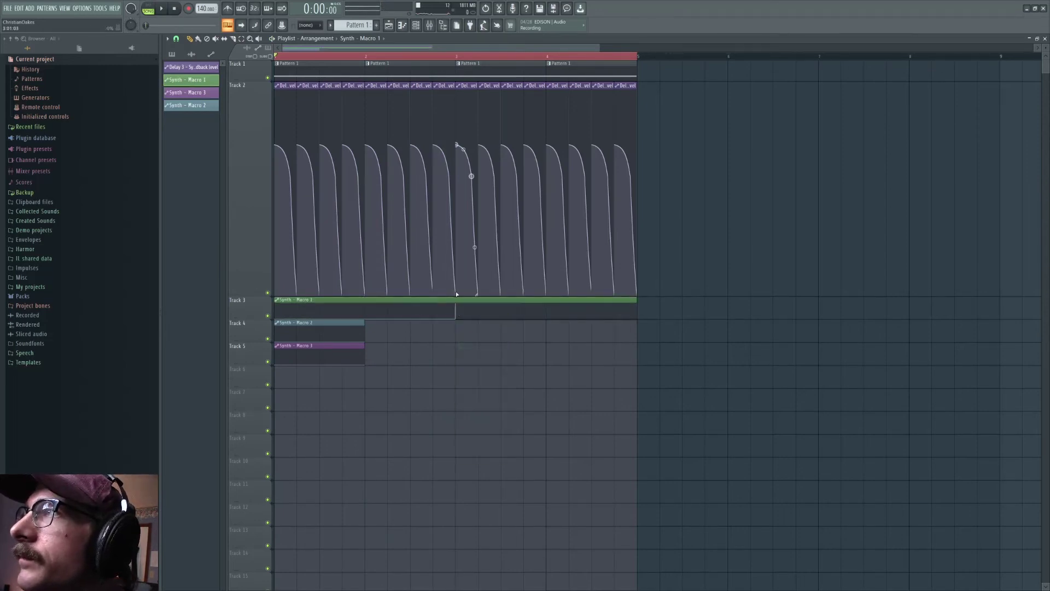
pyautogui.press('space')
pyautogui.click(459, 57)
pyautogui.press('space')
pyautogui.press('space')
pyautogui.press('space')
pyautogui.press('space')
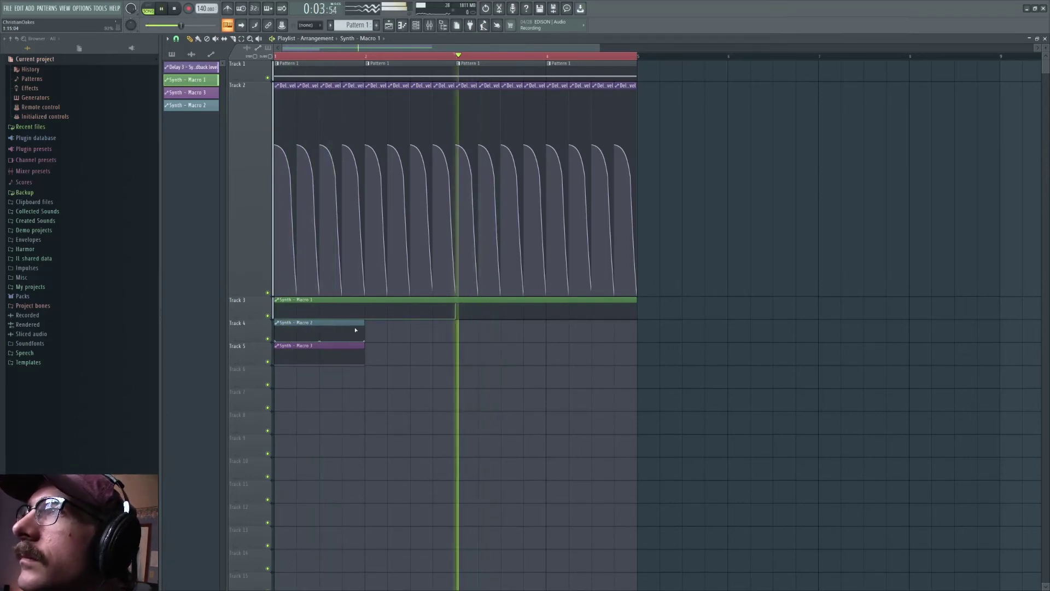
pyautogui.press('space')
# Stretch the Synth - Macro 2 clip on Track 4 to the full four bars and audition bar 3.
pyautogui.moveTo(364, 322); pyautogui.dragTo(678, 321)
pyautogui.press('space')
pyautogui.press('space')
pyautogui.press('space')
pyautogui.press('space')
pyautogui.press('space')
pyautogui.press('space')
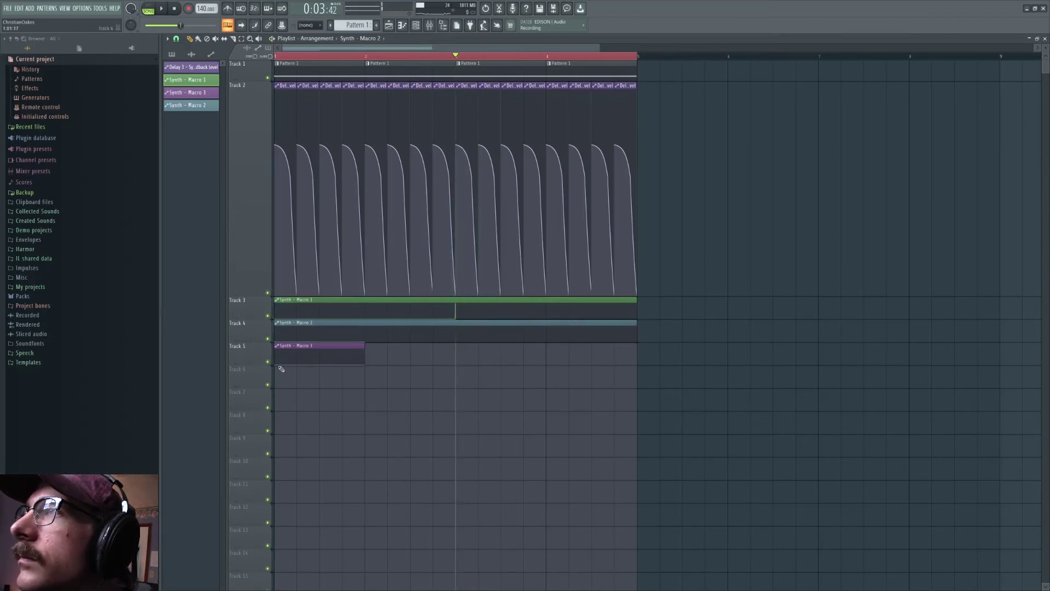
# Add a stepped rise in the Macro 2 clip at beat 2 of bar 3 and audition it.
pyautogui.rightClick(456, 336)
pyautogui.click(453, 337)
pyautogui.press('space')
pyautogui.press('space')
pyautogui.moveTo(456, 335); pyautogui.dragTo(484, 319)
pyautogui.press('space')
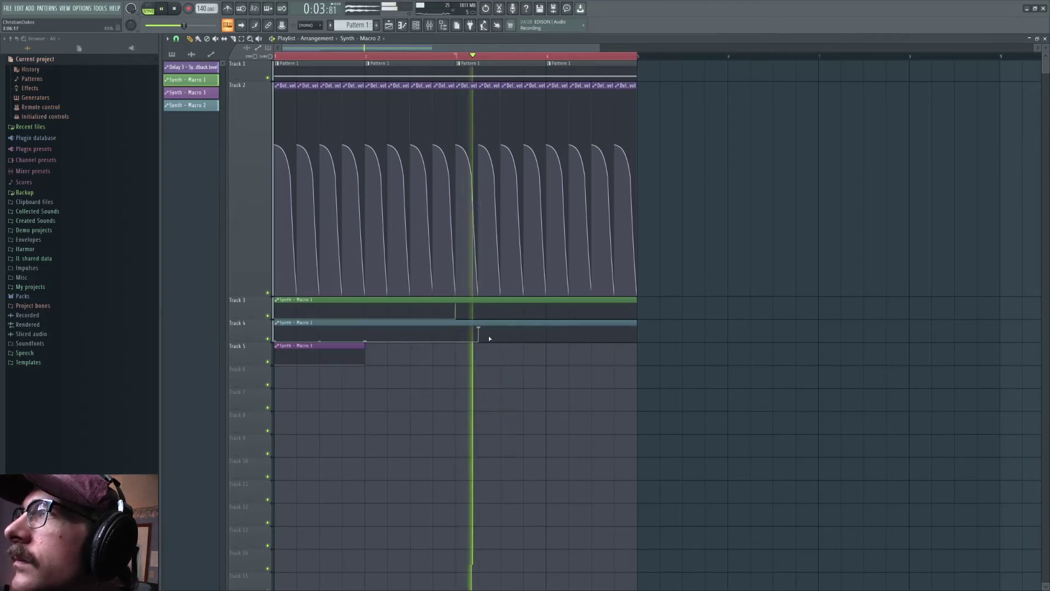
pyautogui.press('space')
pyautogui.press('space')
# Drop Macro 2 back down at beat 3 of bar 3 and keep Macro 1 raised to the end of bar 4.
pyautogui.rightClick(499, 341)
pyautogui.press('space')
pyautogui.press('space')
pyautogui.rightClick(637, 309)
pyautogui.press('space')
pyautogui.press('space')
# Add a lower Macro 2 step covering beat 4 of bar 3.
pyautogui.rightClick(525, 337)
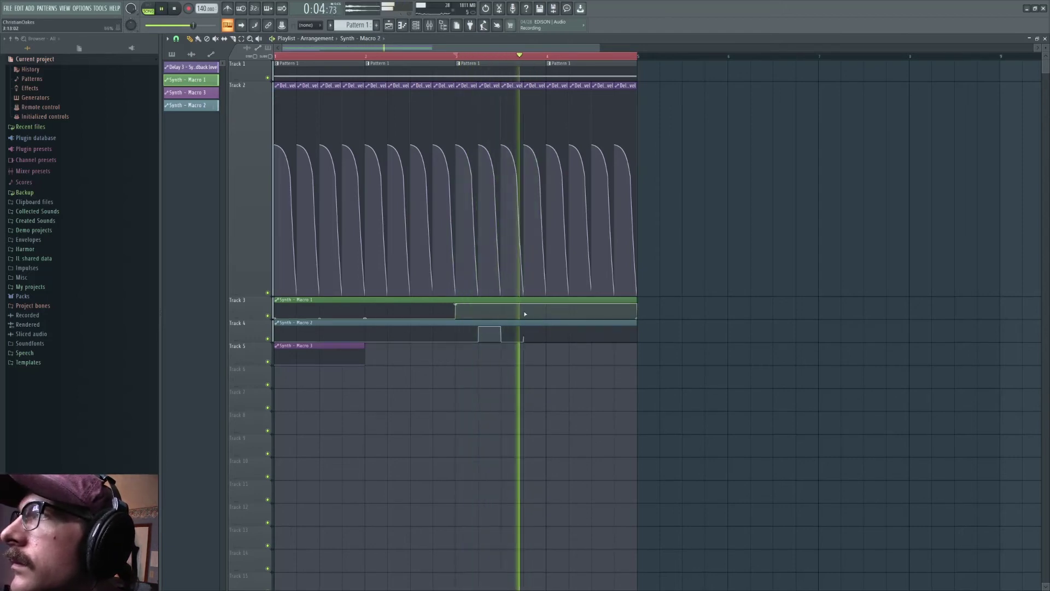
pyautogui.press('space')
pyautogui.press('space')
pyautogui.rightClick(547, 331)
# Split off bar 3 of the Macro 2 clip, place a copy of it on bar 4, and play the result.
pyautogui.press('space')
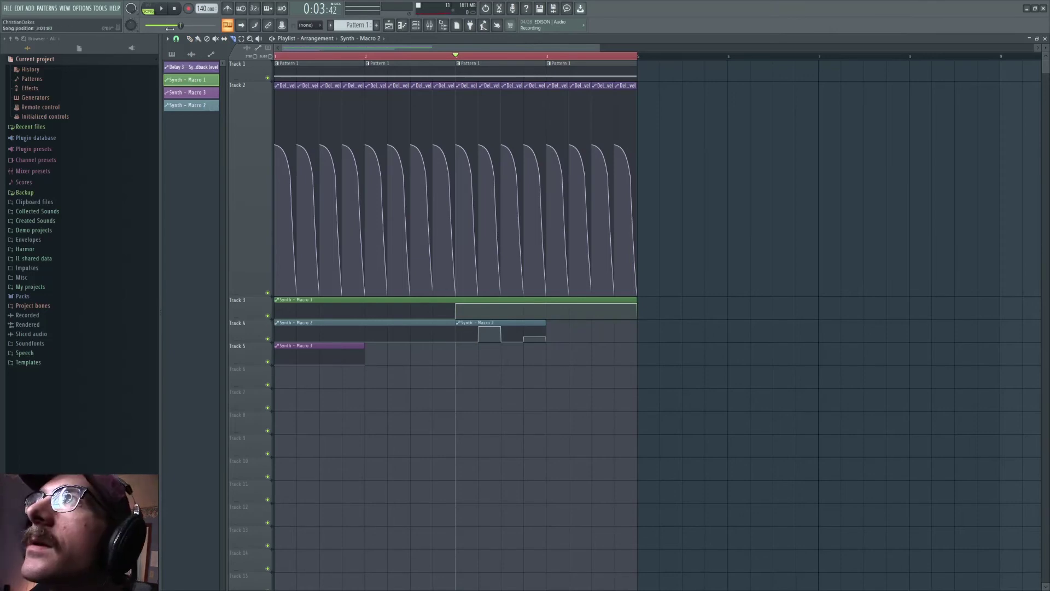
pyautogui.click(514, 324)
pyautogui.click(586, 328)
pyautogui.press('space')
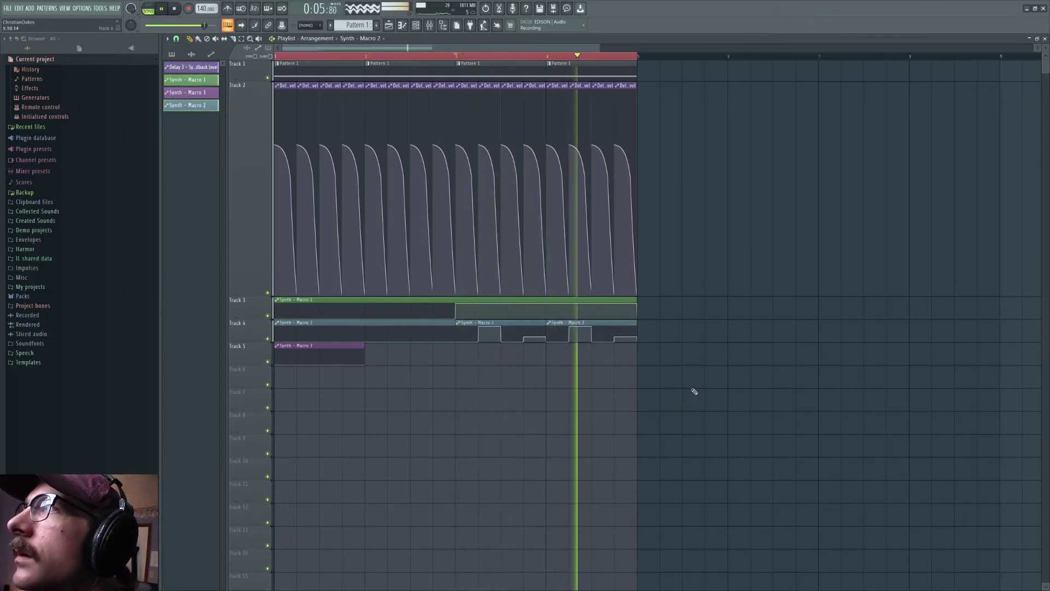
pyautogui.press('space')
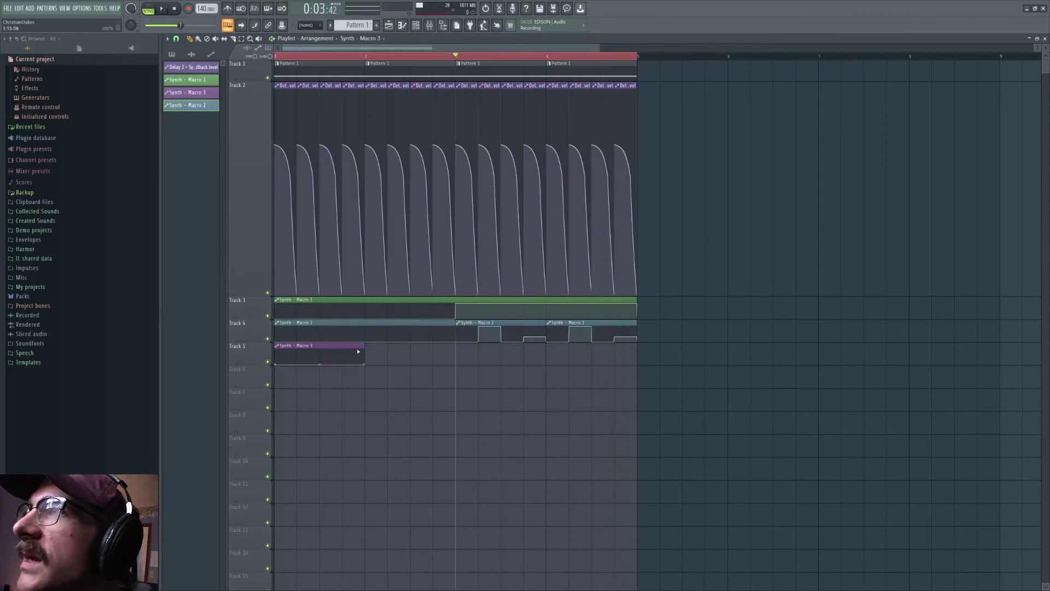
# Replace the fourth Pattern 1 clip on Track 1 and merge all four pattern clips into one four-bar pattern.
pyautogui.rightClick(557, 72)
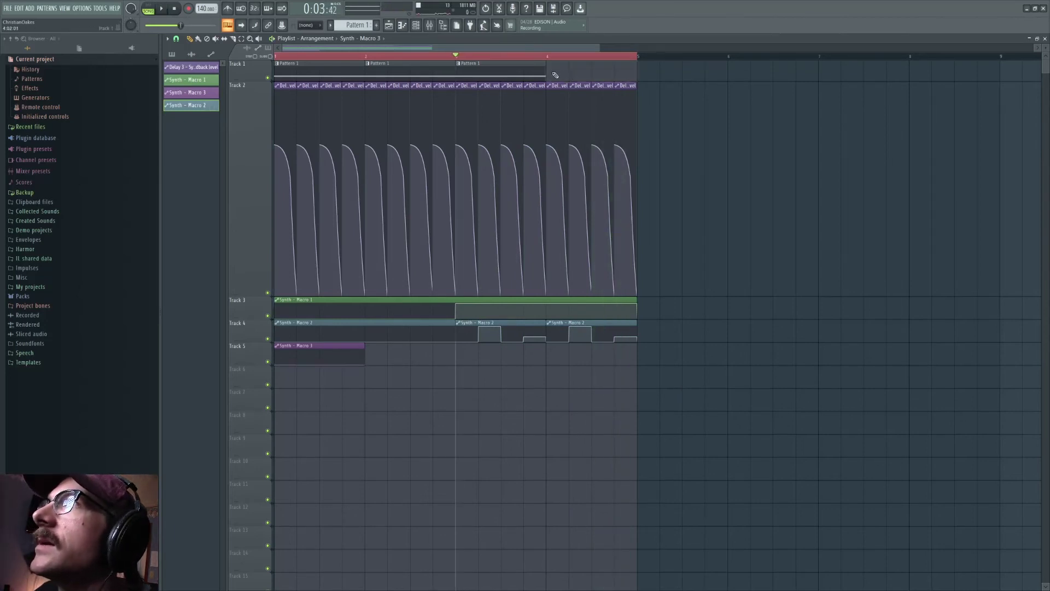
pyautogui.click(572, 74)
pyautogui.moveTo(327, 72); pyautogui.dragTo(678, 72)
pyautogui.hotkey('ctrl', 'g')
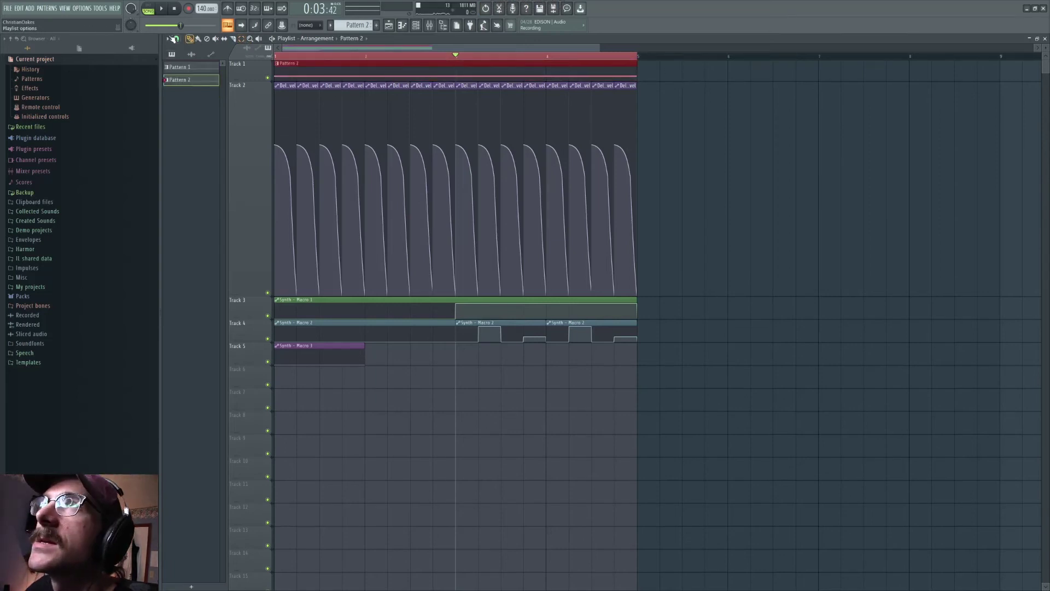
# Stretch the Synth - Macro 3 clip on Track 5 to the full four bars and adjust its point at bar 2.
pyautogui.moveTo(370, 349); pyautogui.dragTo(637, 349)
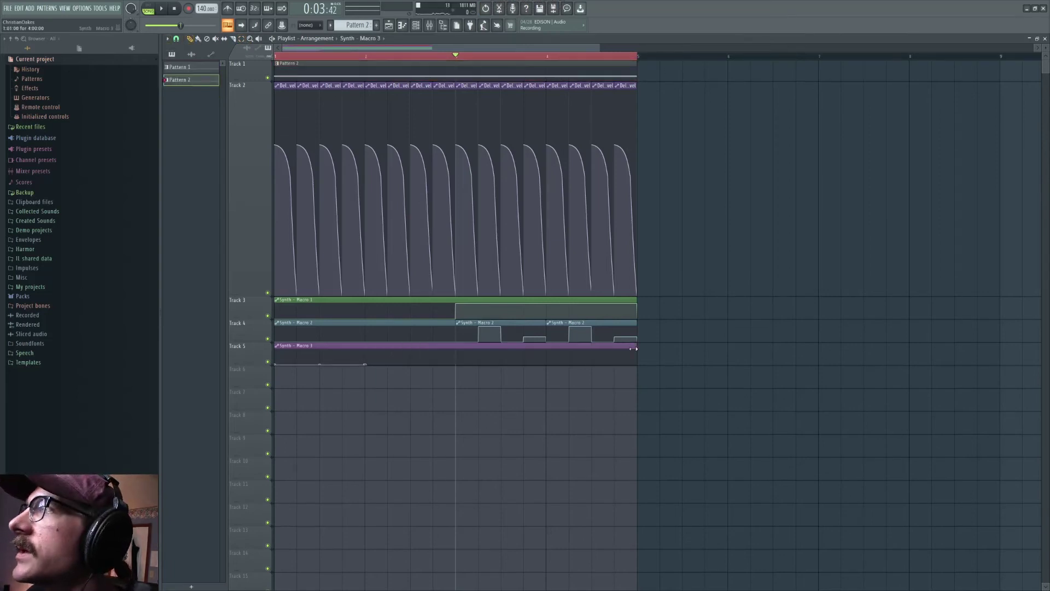
pyautogui.rightClick(365, 366)
pyautogui.click(377, 400)
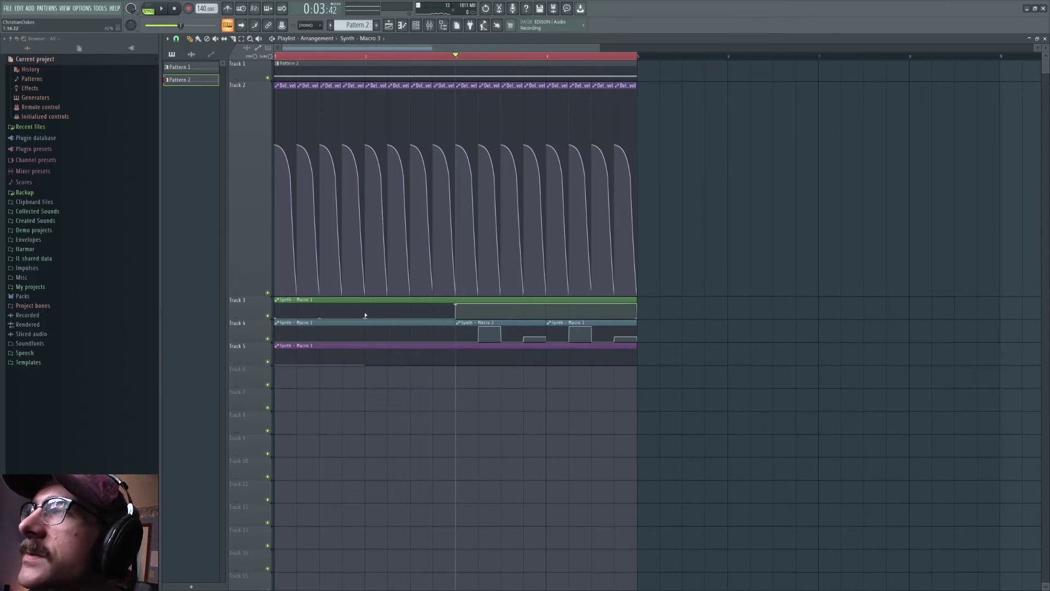
# Raise Macro 3 in a step for the last beat of bar 2 and drop it back at bar 3, auditioning the change.
pyautogui.click(434, 56)
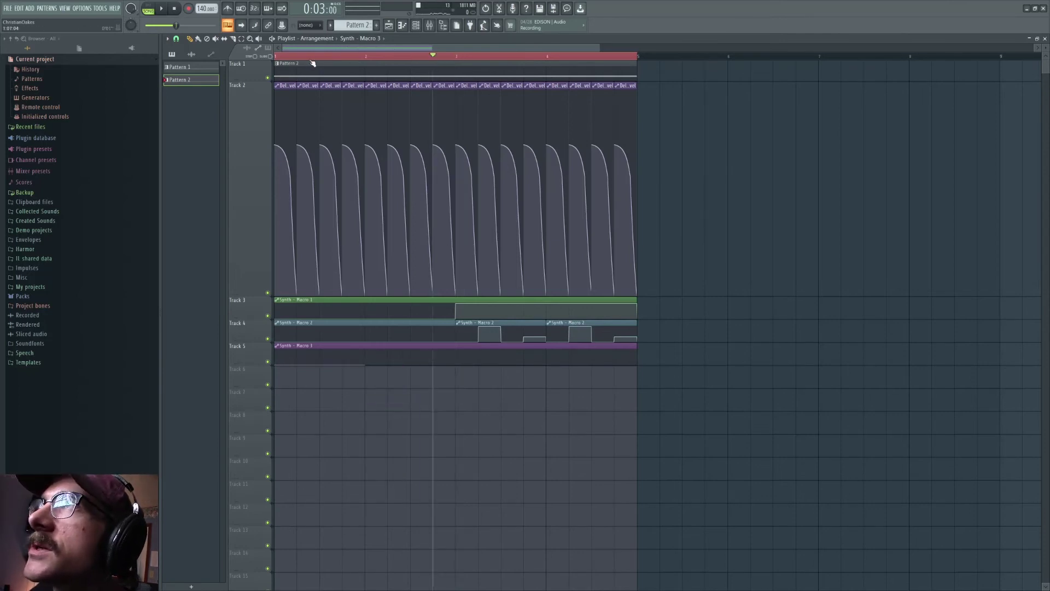
pyautogui.press('space')
pyautogui.press('space')
pyautogui.press('space')
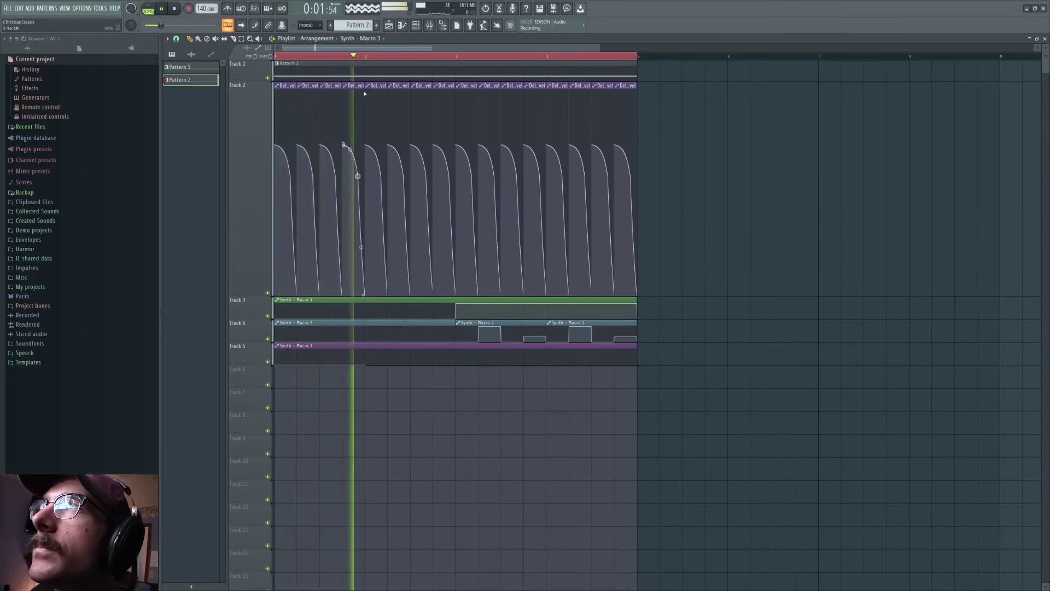
pyautogui.press('space')
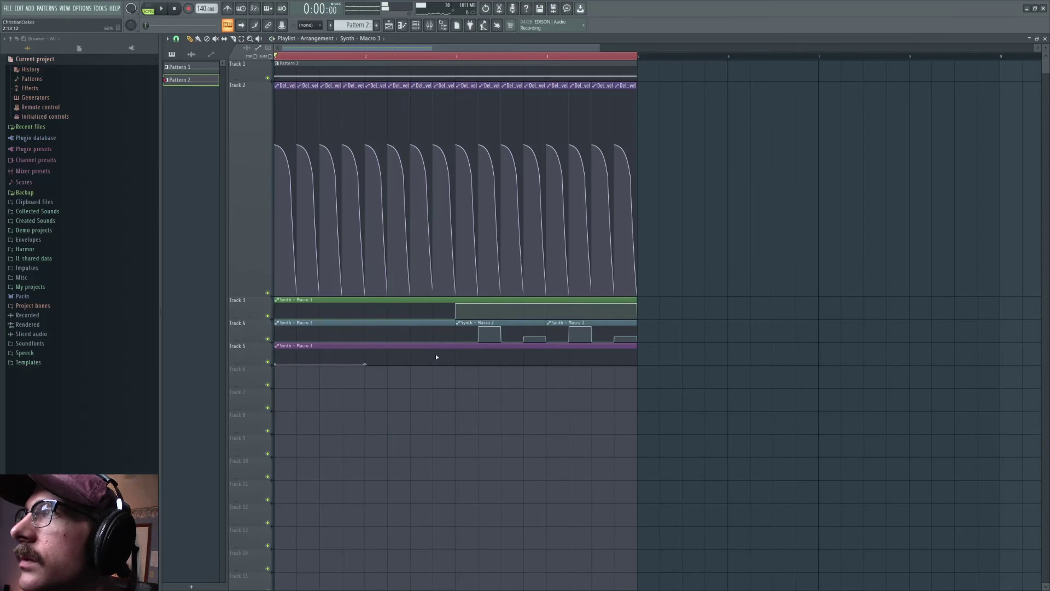
pyautogui.press('space')
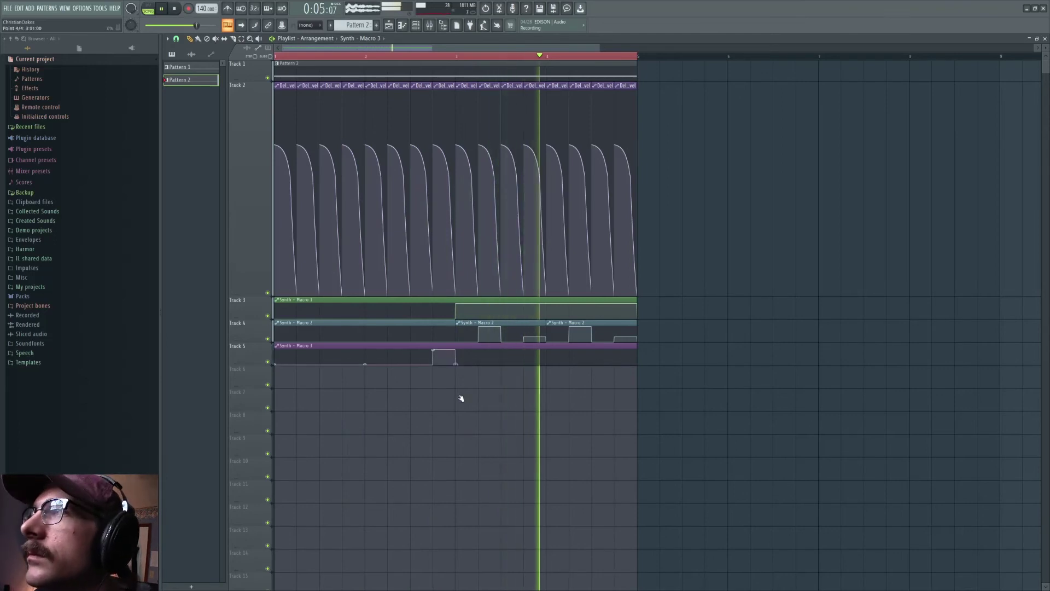
pyautogui.press('space')
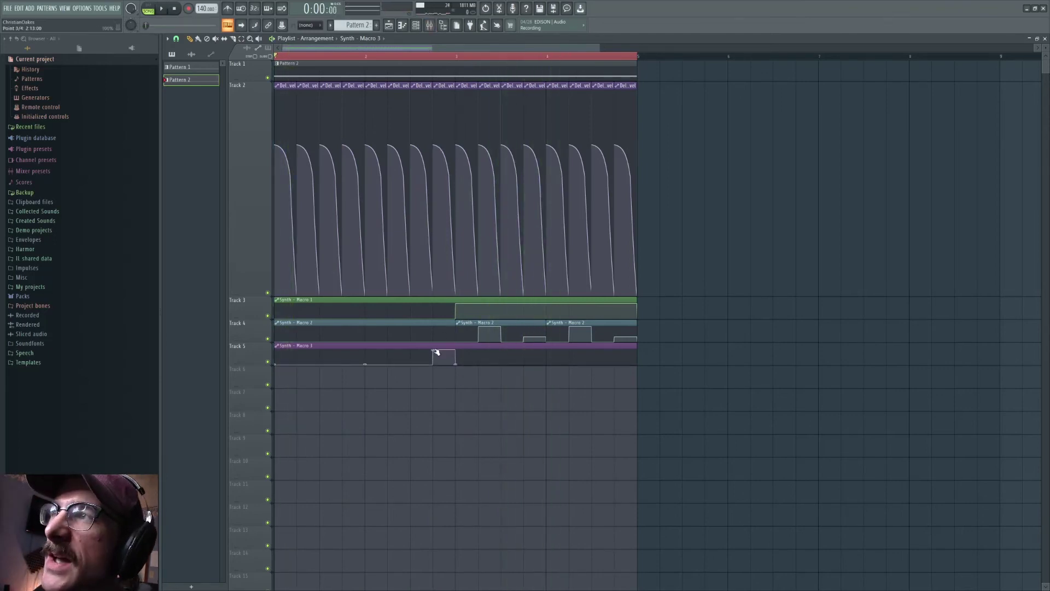
# Play the arrangement from beat 3 of bar 2 and again from the start to check the macro automation.
pyautogui.click(414, 56)
pyautogui.press('space')
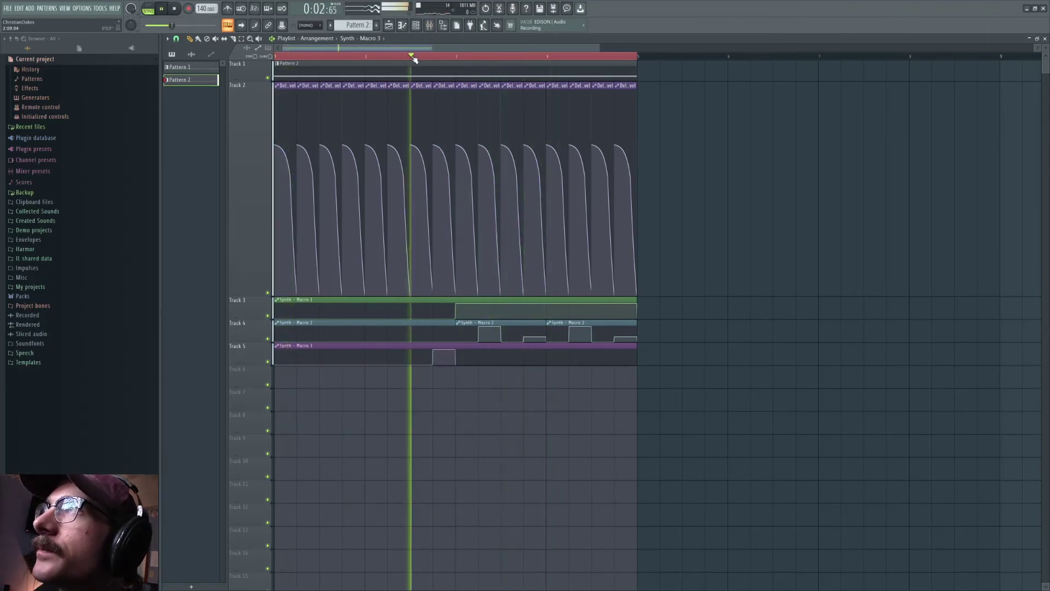
pyautogui.press('space')
pyautogui.click(276, 57)
pyautogui.press('space')
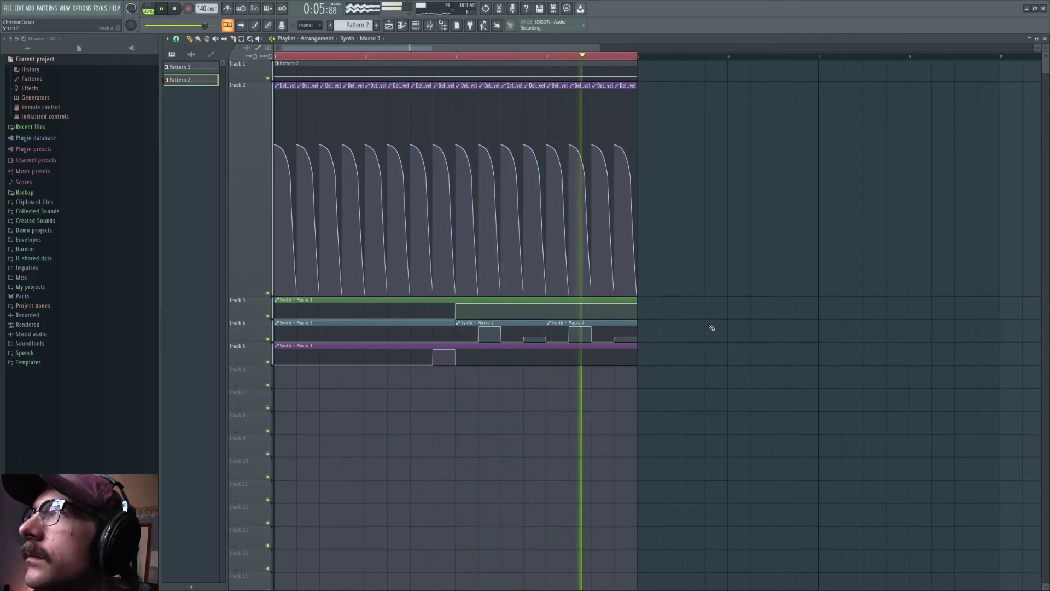
pyautogui.press('space')
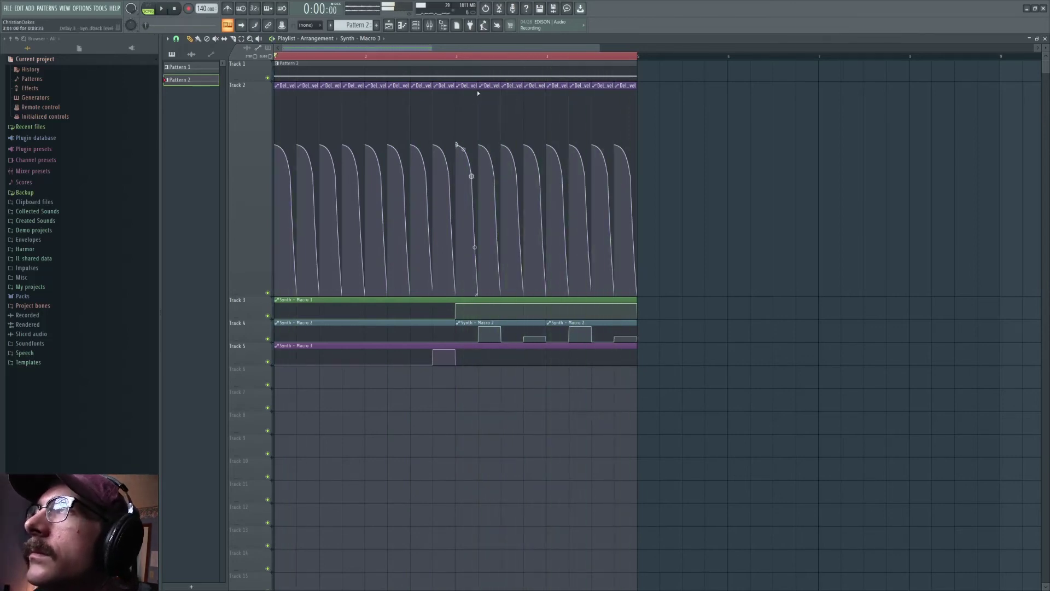
# Open the merged four-bar pattern's Synth notes in the piano roll.
pyautogui.scroll(-3, 496, 57)
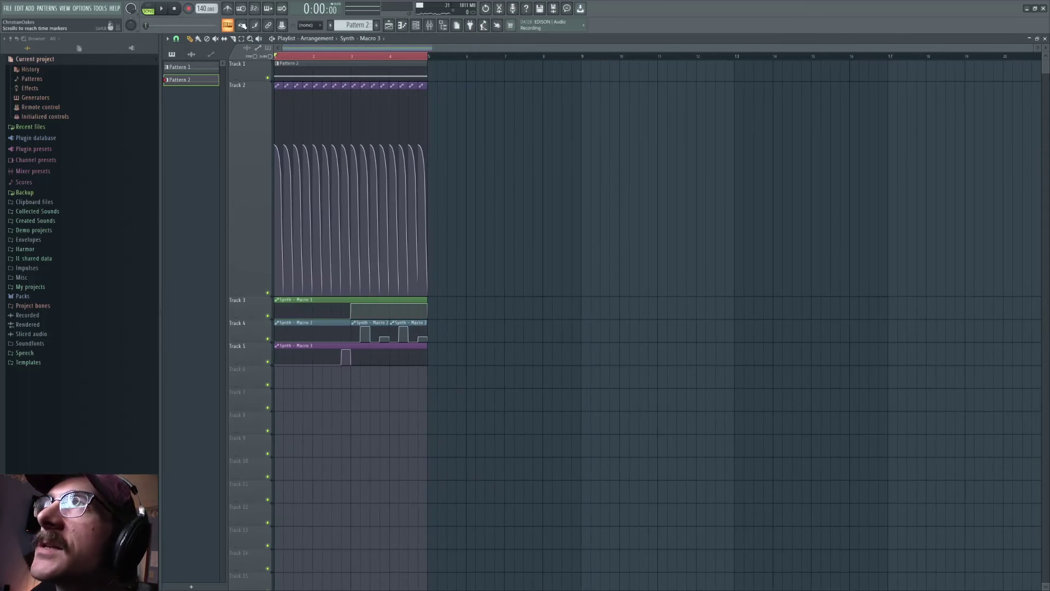
pyautogui.click(434, 71)
pyautogui.rightClick(431, 71)
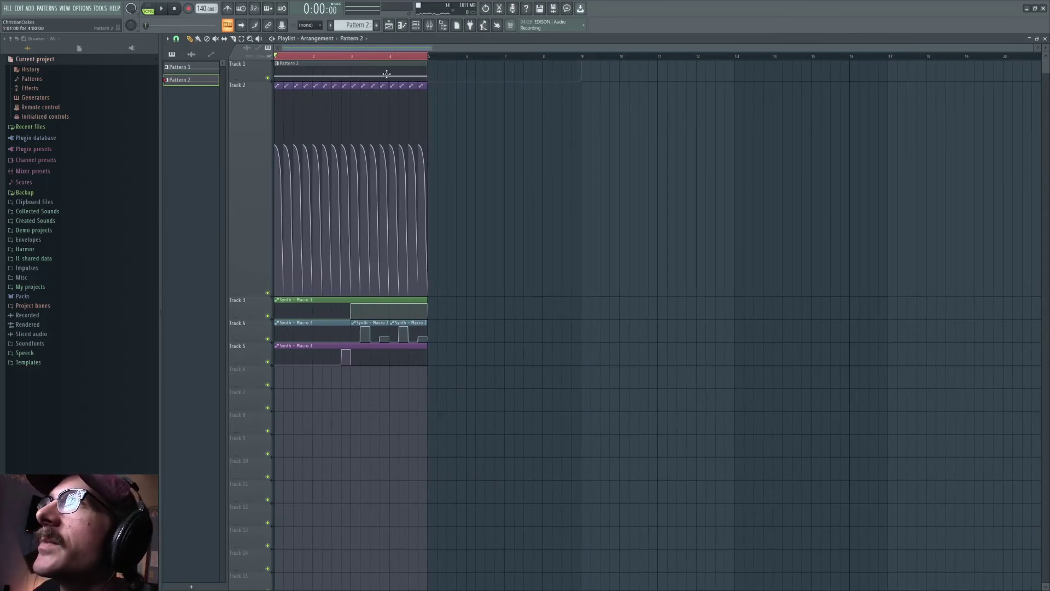
pyautogui.doubleClick(367, 73)
pyautogui.moveTo(472, 49); pyautogui.dragTo(292, 64)
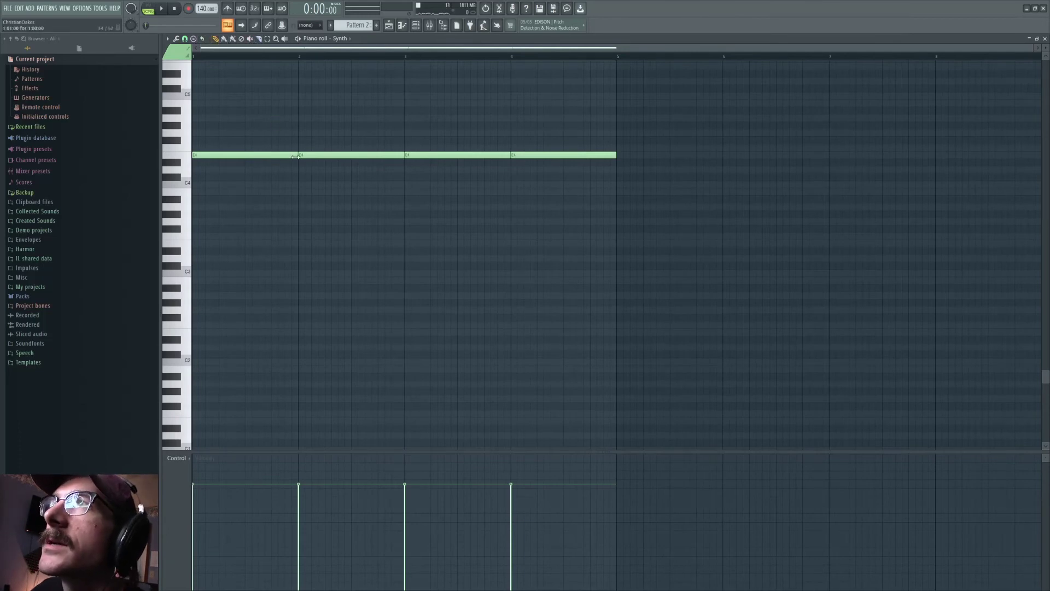
pyautogui.moveTo(296, 157); pyautogui.dragTo(229, 150)
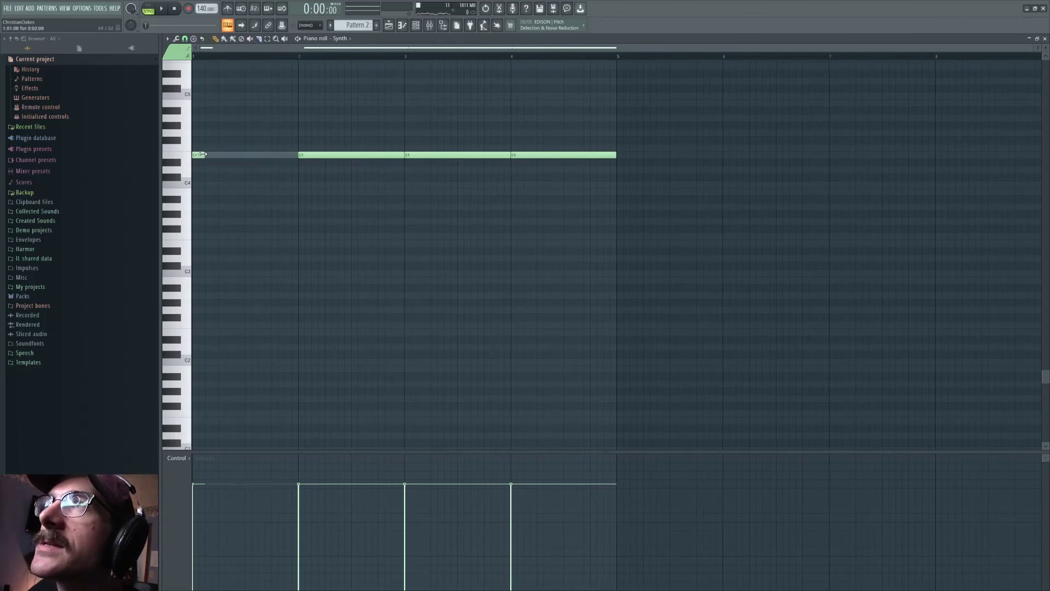
pyautogui.moveTo(229, 156); pyautogui.dragTo(224, 156)
pyautogui.moveTo(231, 155); pyautogui.dragTo(297, 157)
pyautogui.rightClick(258, 155)
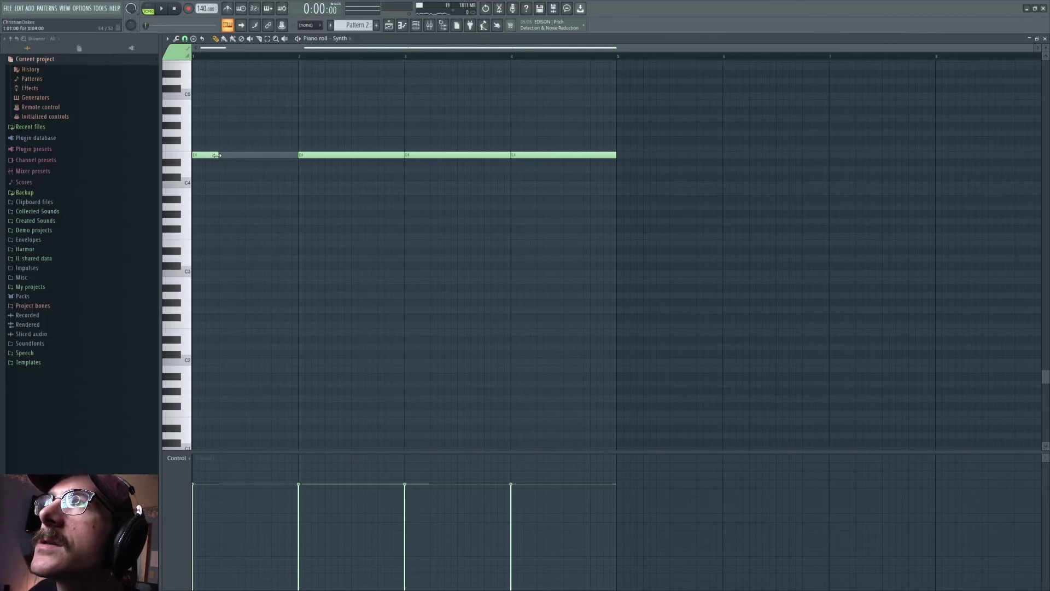
pyautogui.moveTo(216, 155); pyautogui.dragTo(293, 157)
# Glue the four one-bar E4 notes into one continuous four-bar note.
pyautogui.hotkey('ctrl', 'g')
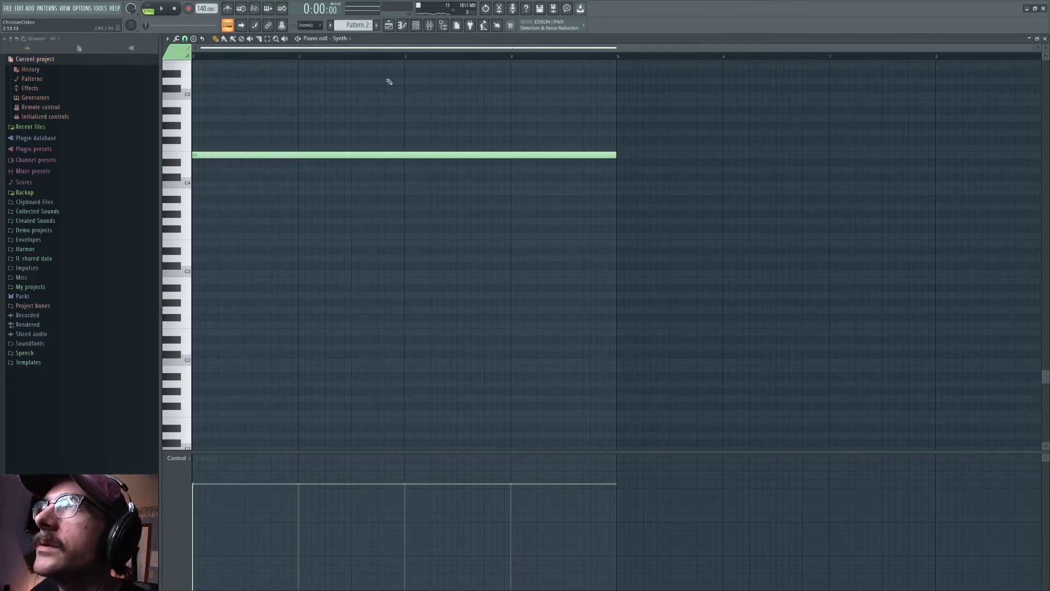
# Undo the note glue and render the mixer's Insert 6 track to a wave file.
pyautogui.hotkey('ctrl', 'z')
pyautogui.click(416, 26)
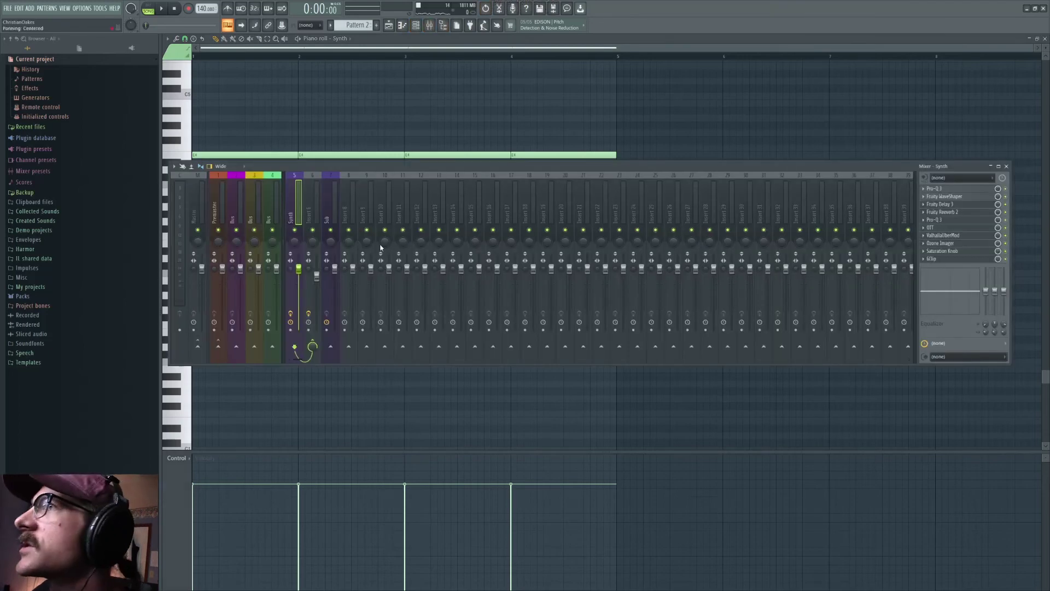
pyautogui.click(315, 231)
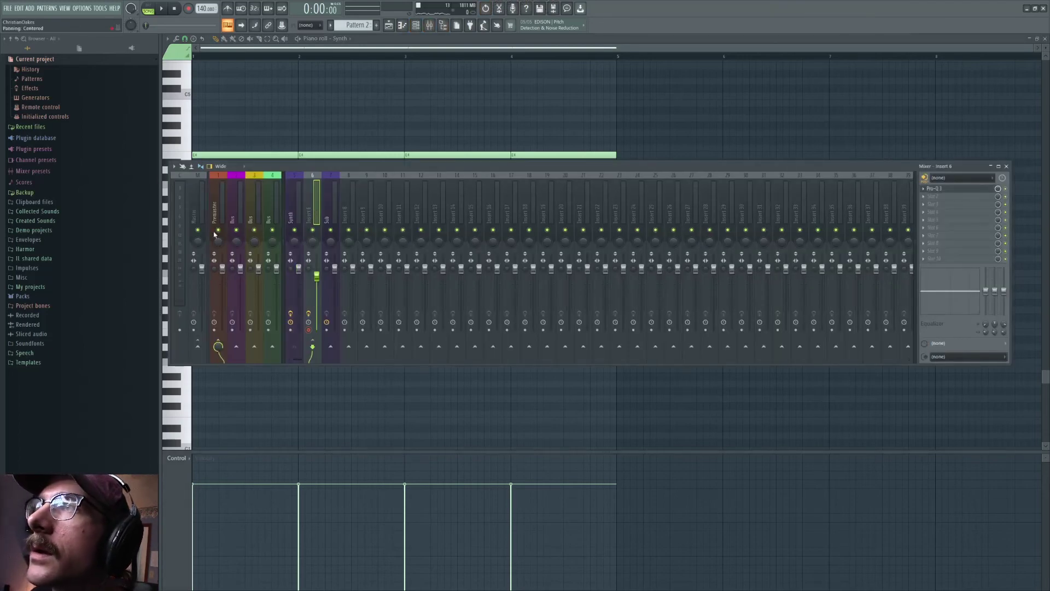
pyautogui.click(174, 168)
pyautogui.moveTo(231, 185)
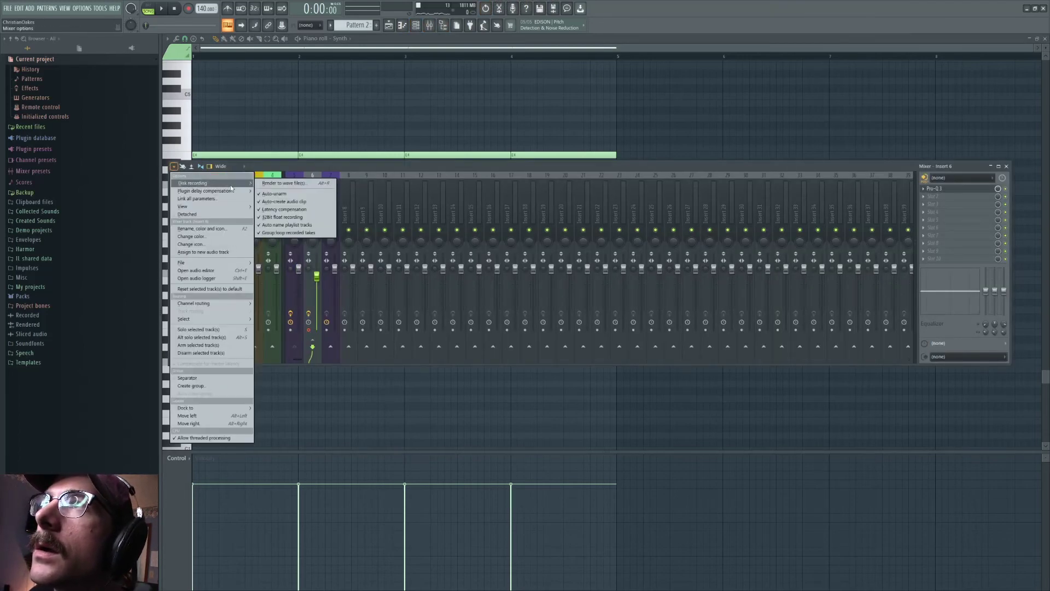
pyautogui.click(287, 182)
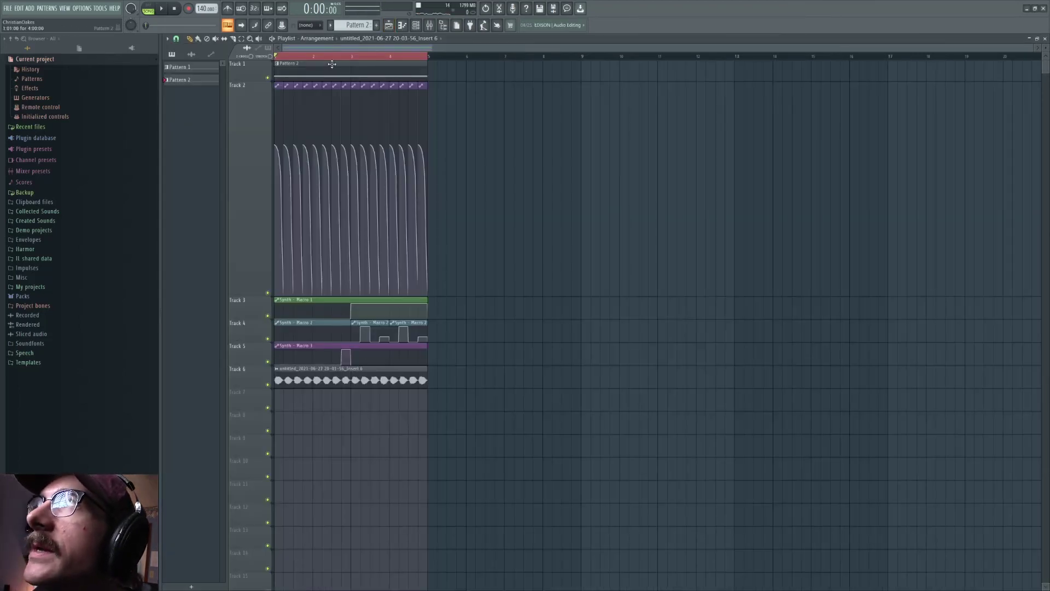
# Play the four-bar arrangement and examine the rendered Insert 6 audio clip on Track 6.
pyautogui.click(427, 26)
pyautogui.press('space')
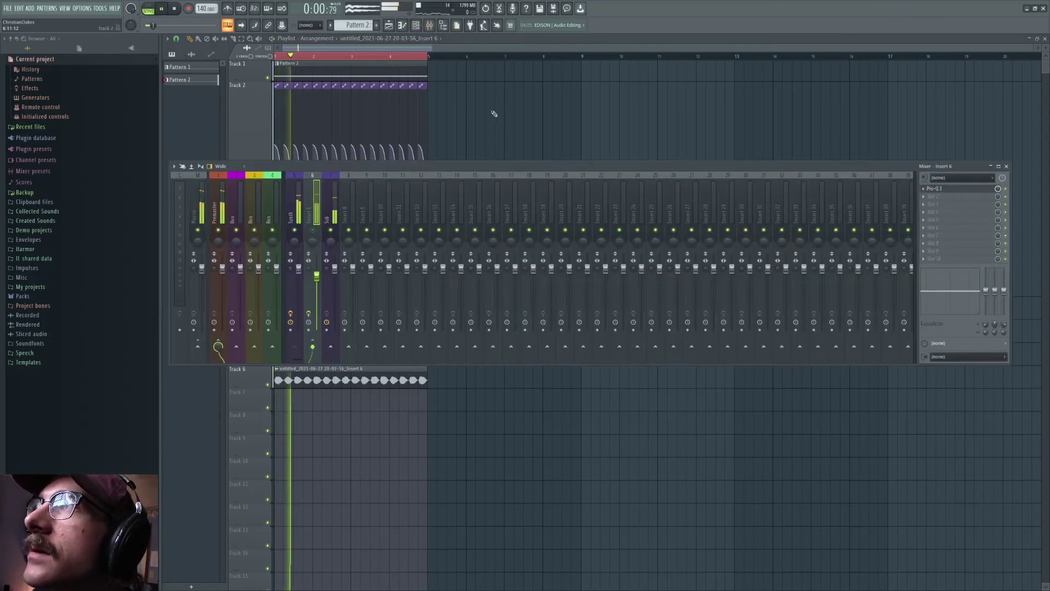
pyautogui.press('F9')
pyautogui.scroll(4, 380, 58)
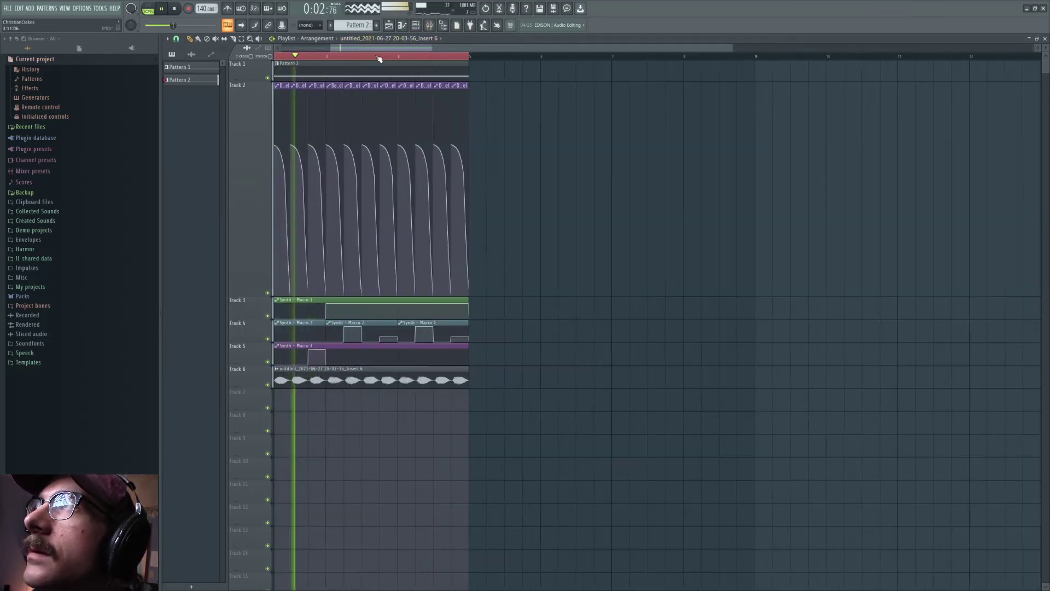
pyautogui.hscroll(-3, 380, 58)
pyautogui.scroll(-3, 804, 253)
pyautogui.scroll(3, 804, 253)
pyautogui.scroll(-2, 805, 253)
pyautogui.scroll(3, 805, 252)
pyautogui.scroll(-1, 805, 252)
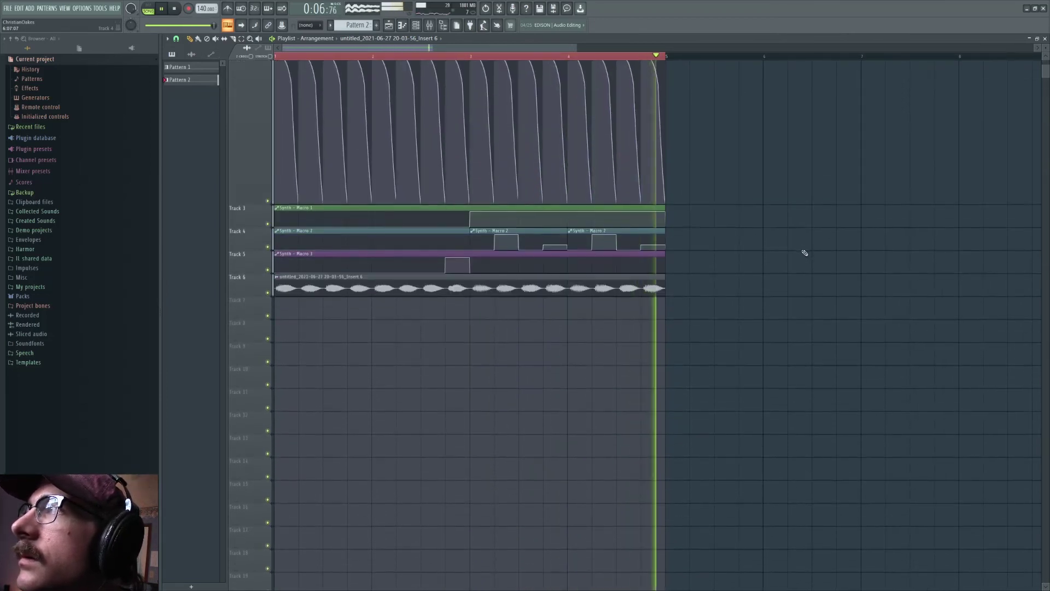
pyautogui.press('space')
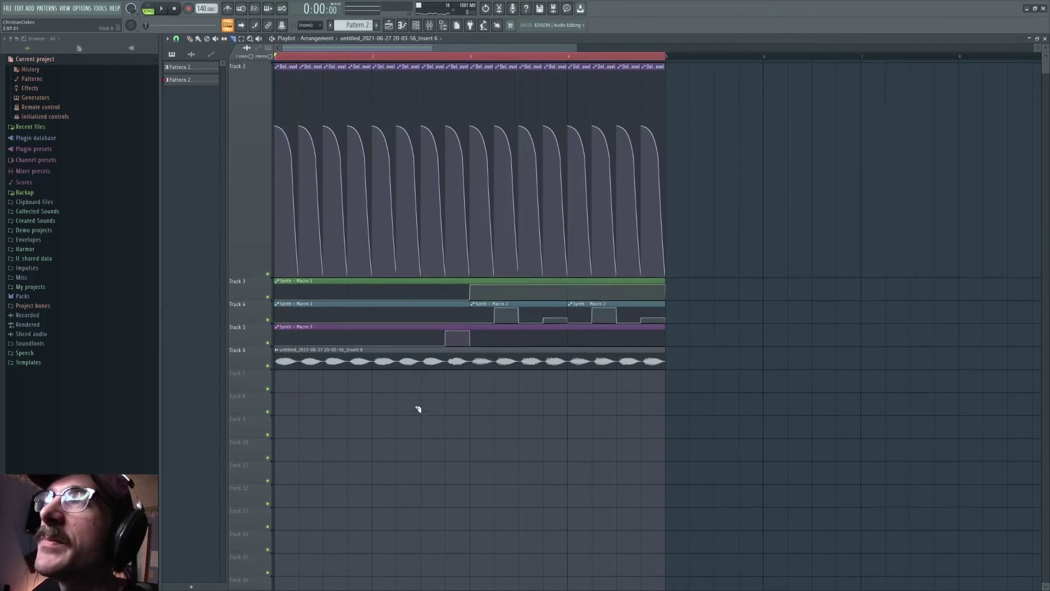
# Open Pattern 2's Synth notes, shorten the first E4 note to a brief stab, and audition it.
pyautogui.scroll(1, 306, 230)
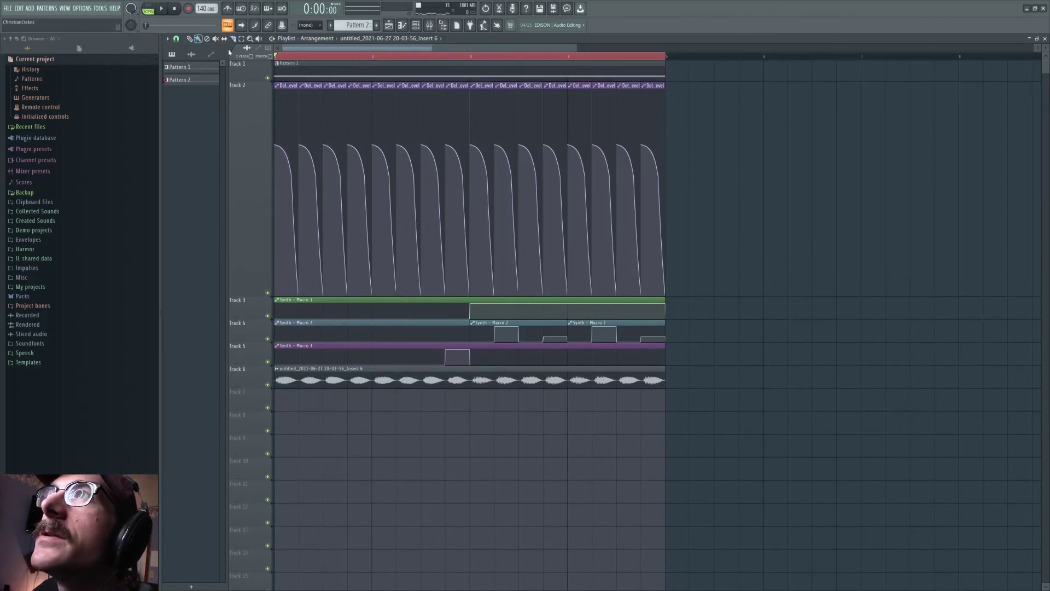
pyautogui.doubleClick(281, 64)
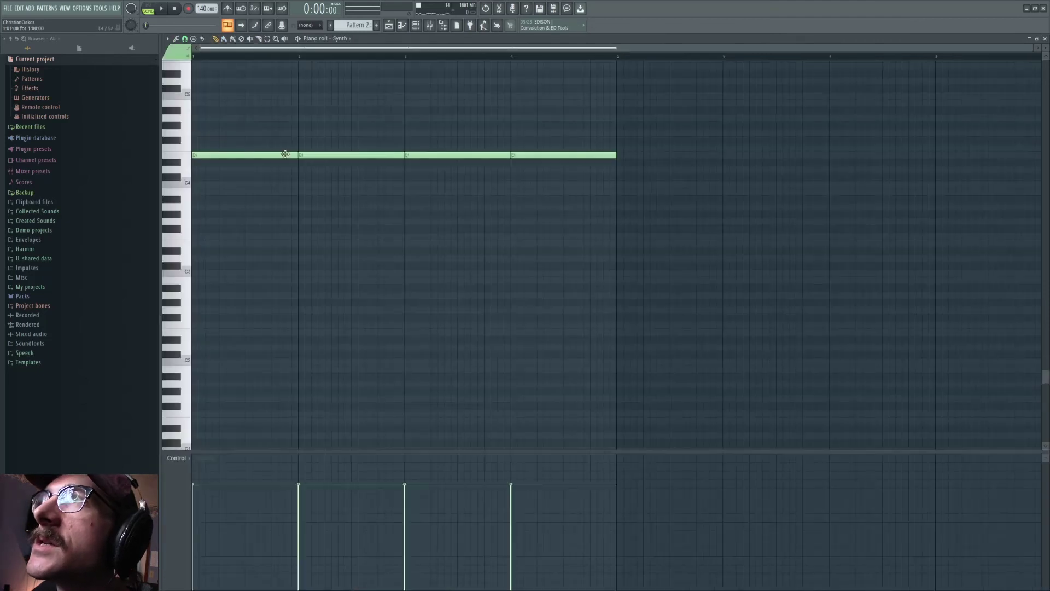
pyautogui.press('space')
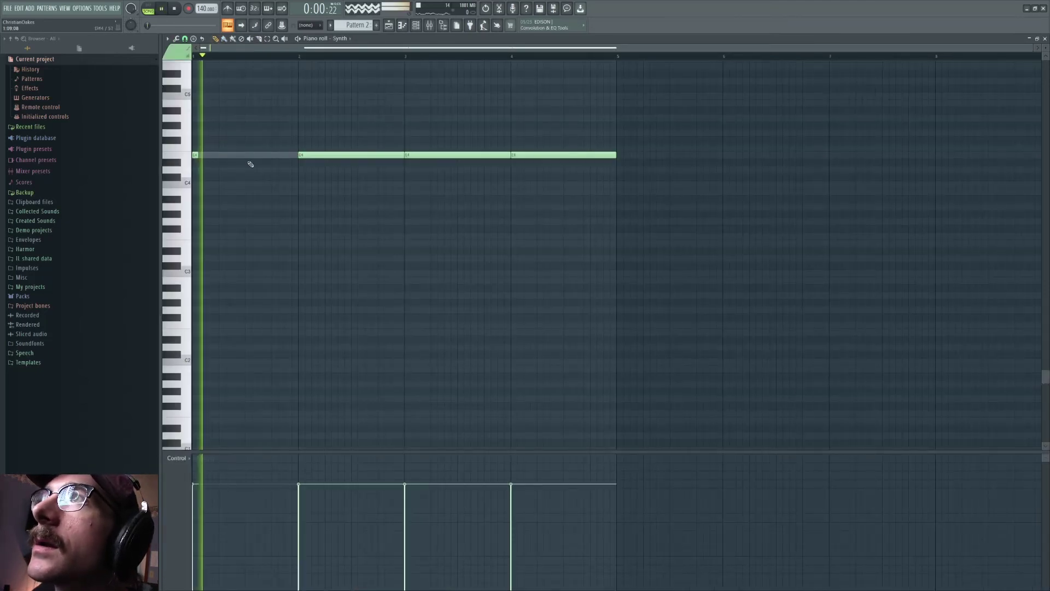
pyautogui.press('space')
# Mute the rendered Insert 6 audio clip on Track 6 of the playlist and return to the Draw tool.
pyautogui.press('F5')
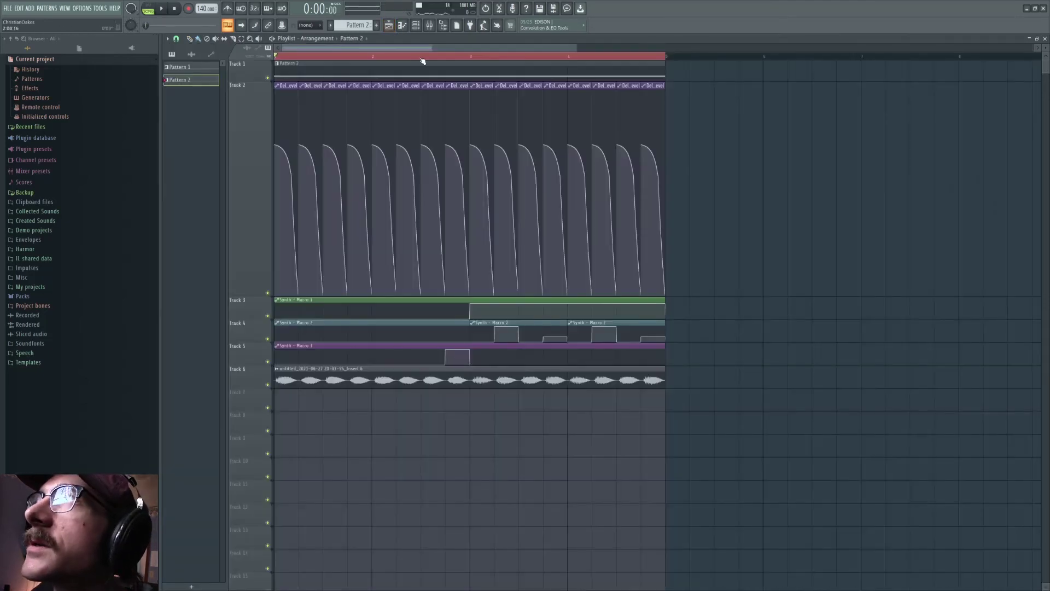
pyautogui.click(430, 27)
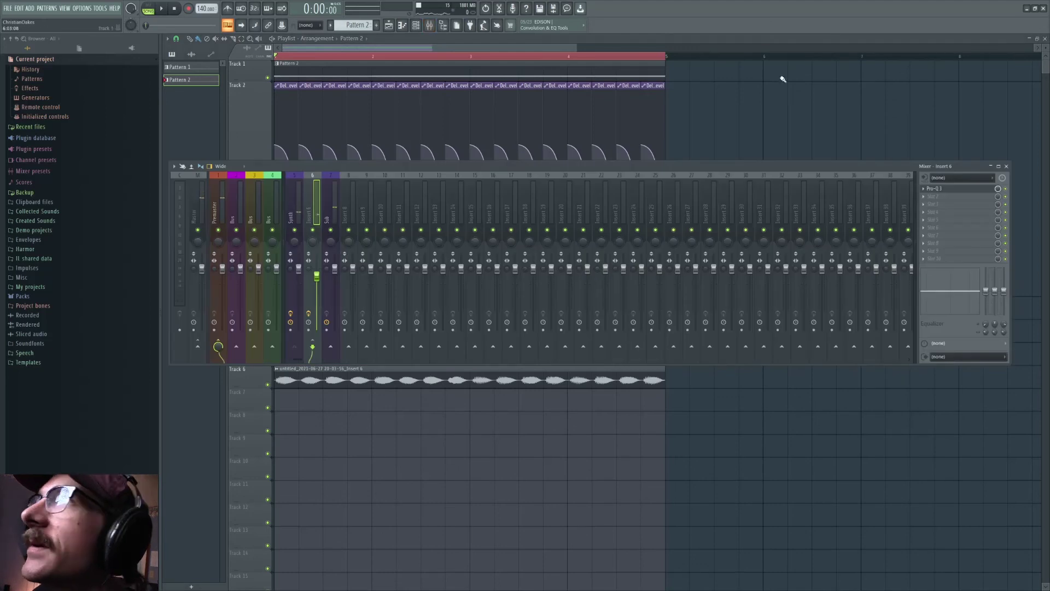
pyautogui.press('F9')
pyautogui.click(388, 375)
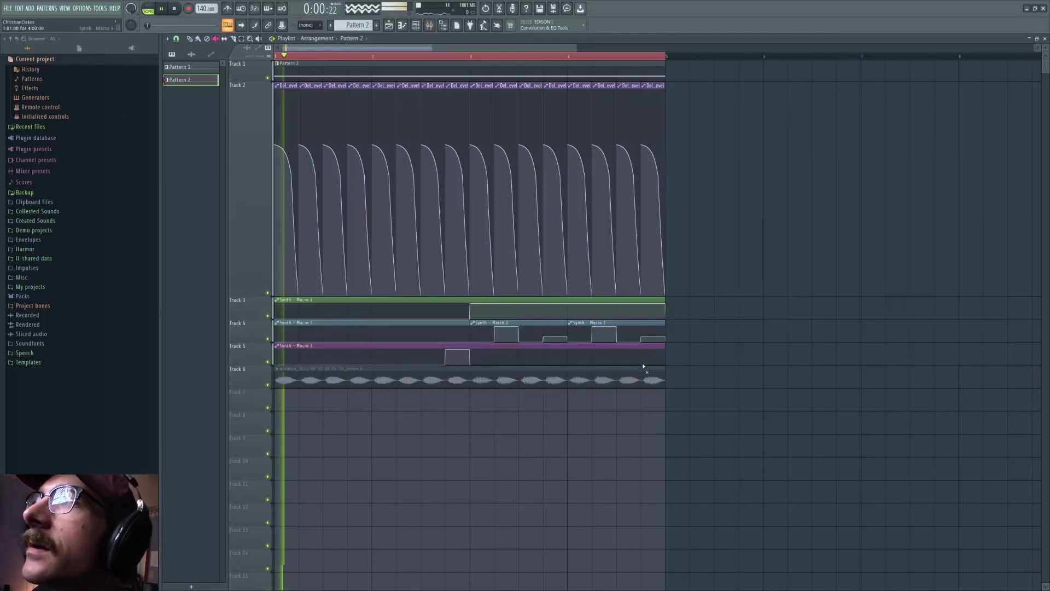
pyautogui.click(190, 39)
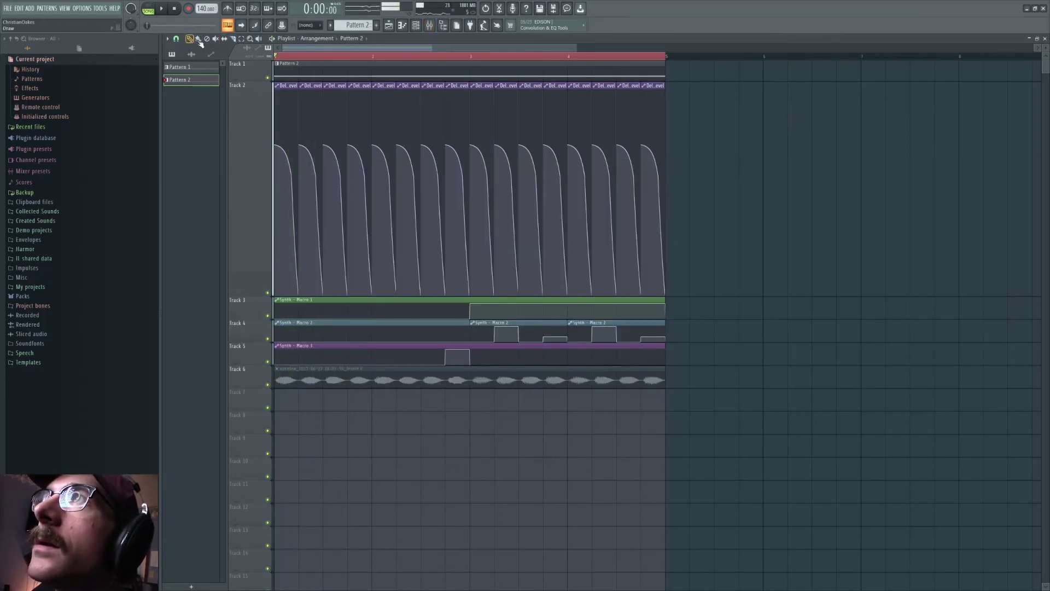
# Set Pattern 2's first E4 note to one step long and place a matching E4 note on beat 2 of bar 1.
pyautogui.doubleClick(294, 70)
pyautogui.press('space')
pyautogui.press('space')
pyautogui.press('space')
pyautogui.press('space')
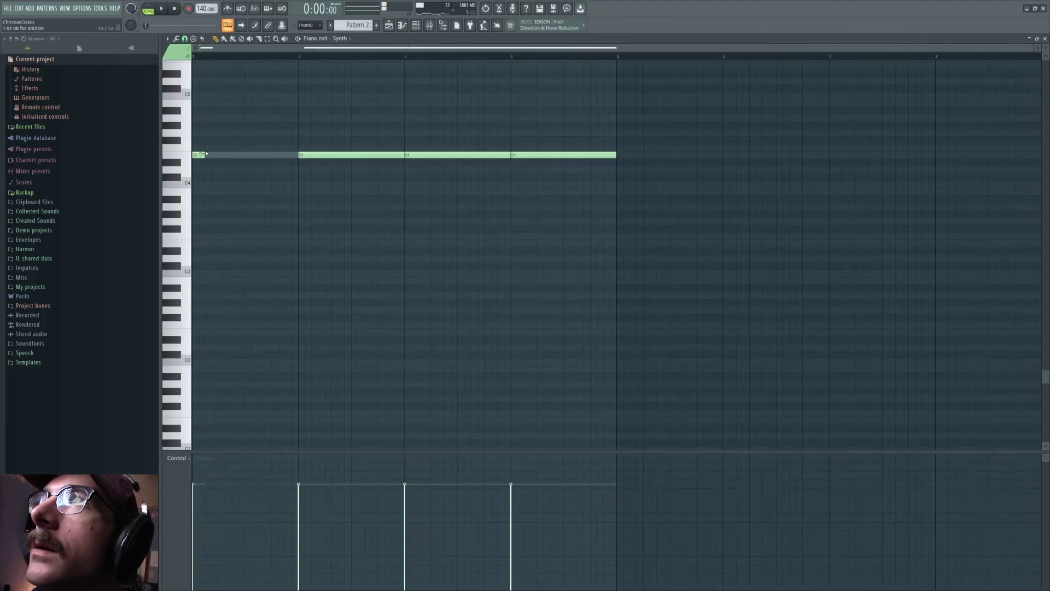
pyautogui.click(195, 156)
pyautogui.click(208, 155)
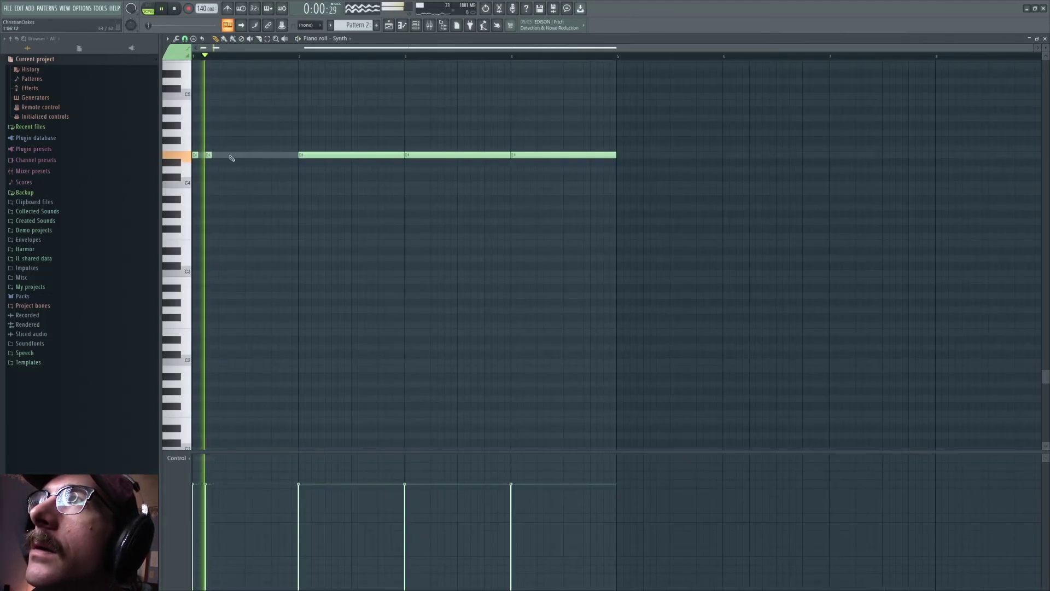
pyautogui.moveTo(209, 155); pyautogui.dragTo(221, 155)
pyautogui.press('space')
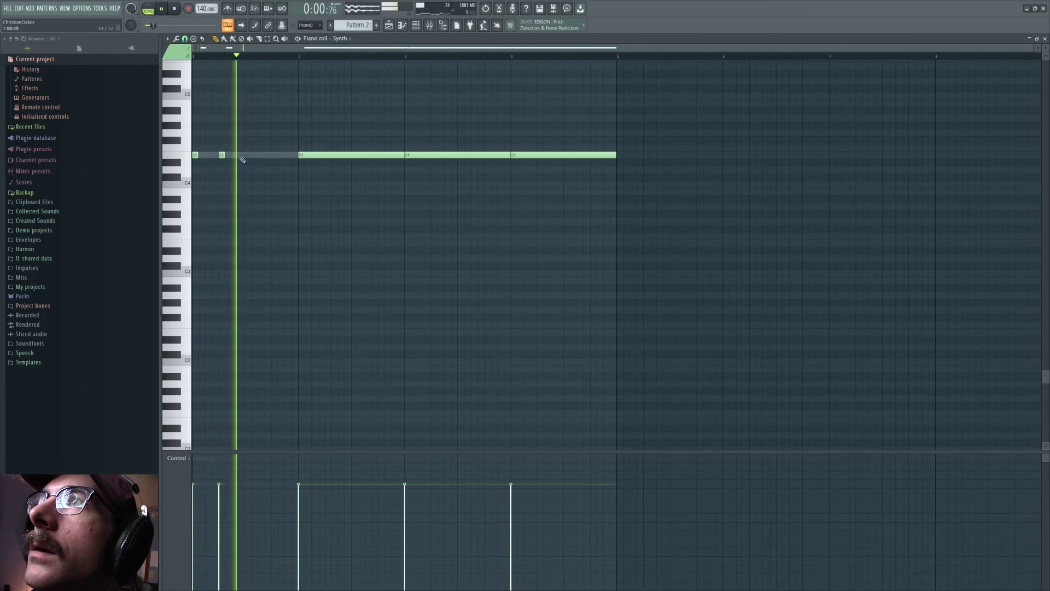
pyautogui.press('space')
# Review LFOs 2 to 4 in the Synth channel's Serum, set LFO 4's mode to Off, and audition the pattern.
pyautogui.click(416, 29)
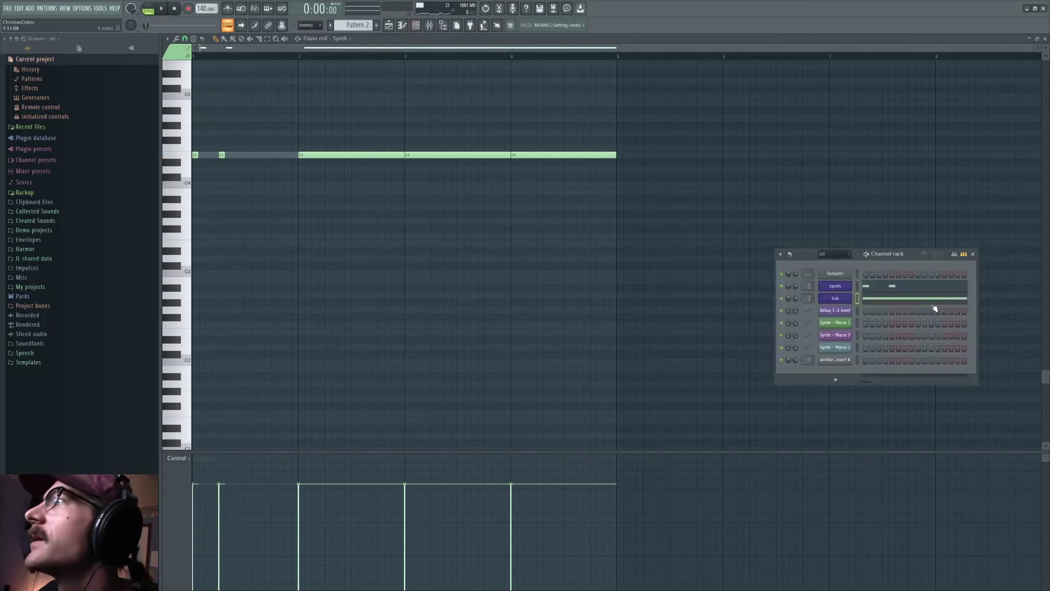
pyautogui.click(837, 290)
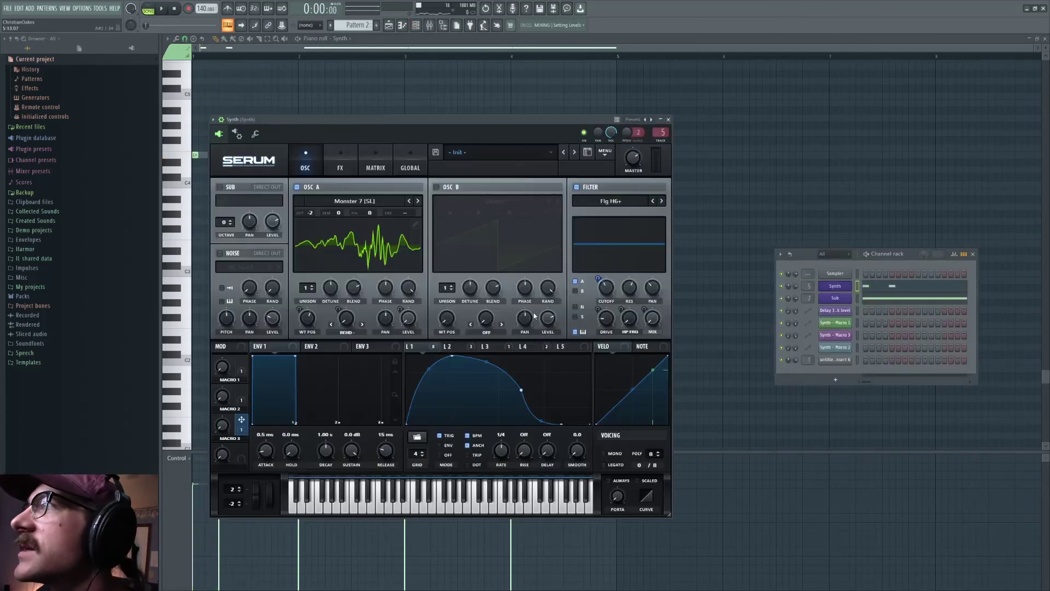
pyautogui.click(451, 346)
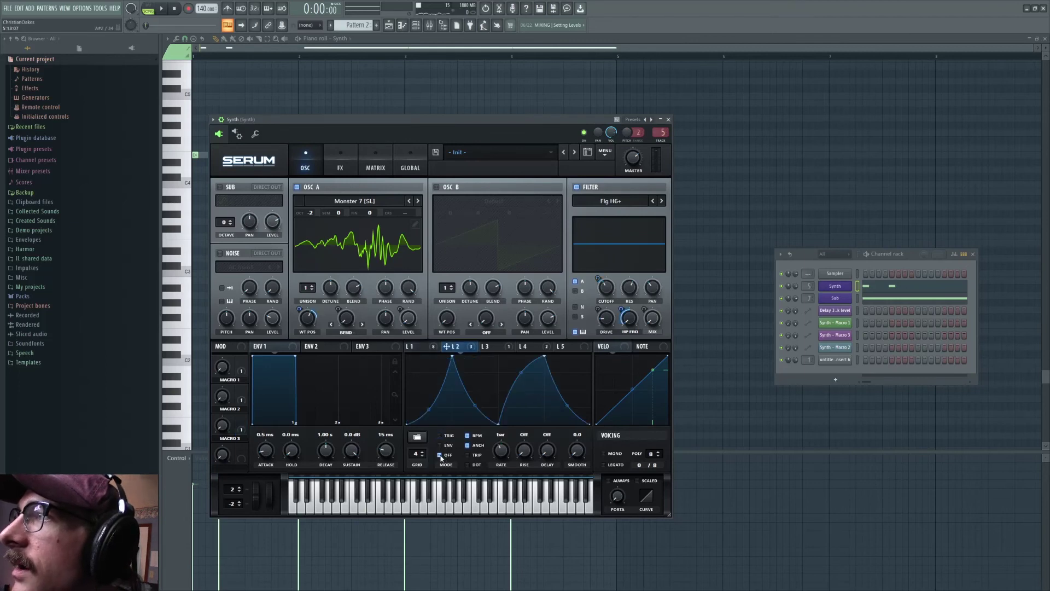
pyautogui.click(498, 348)
pyautogui.click(529, 348)
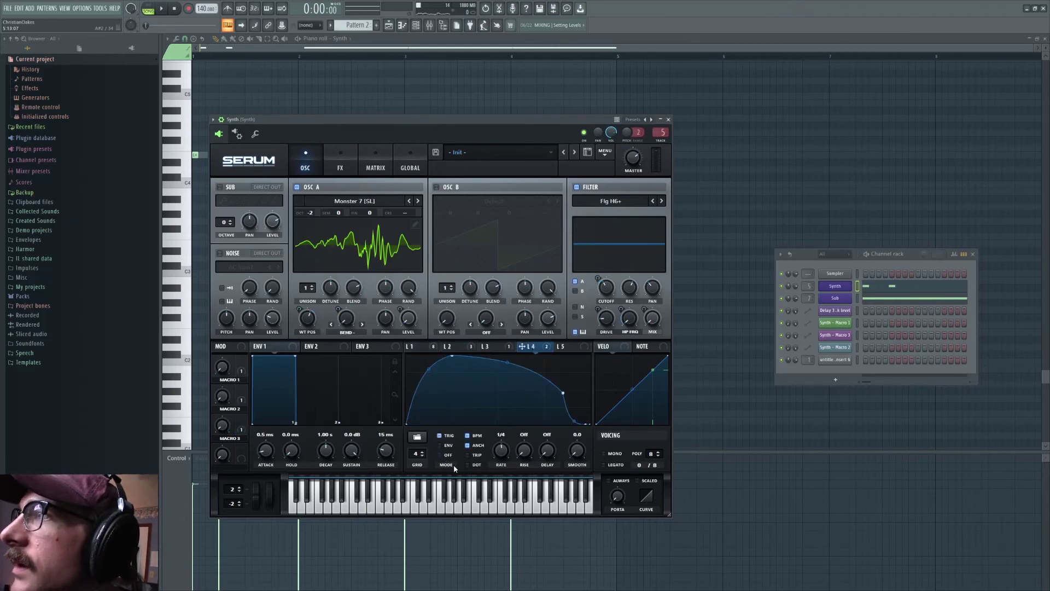
pyautogui.click(164, 9)
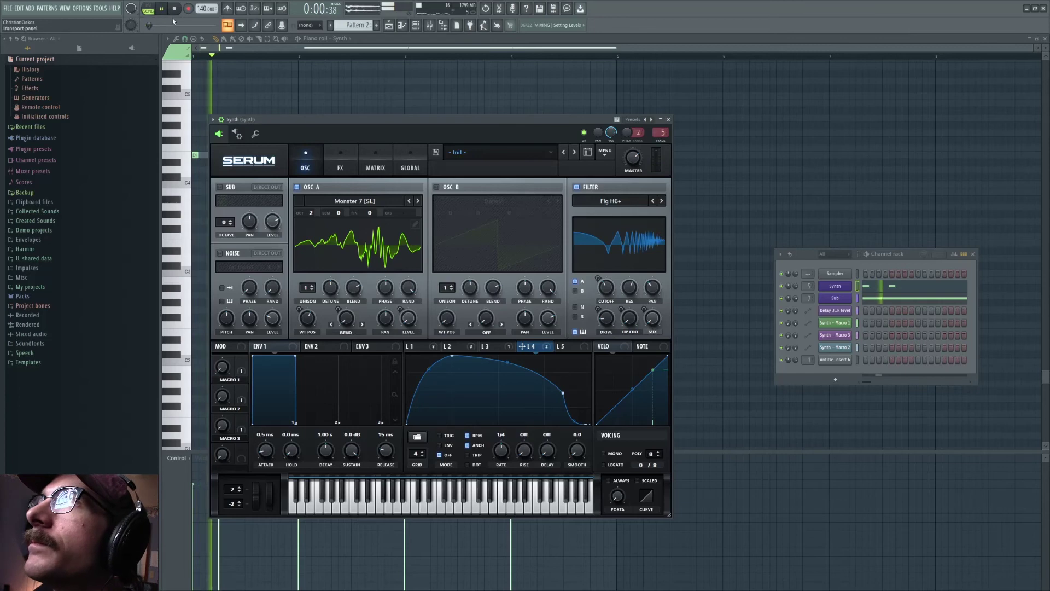
pyautogui.press('space')
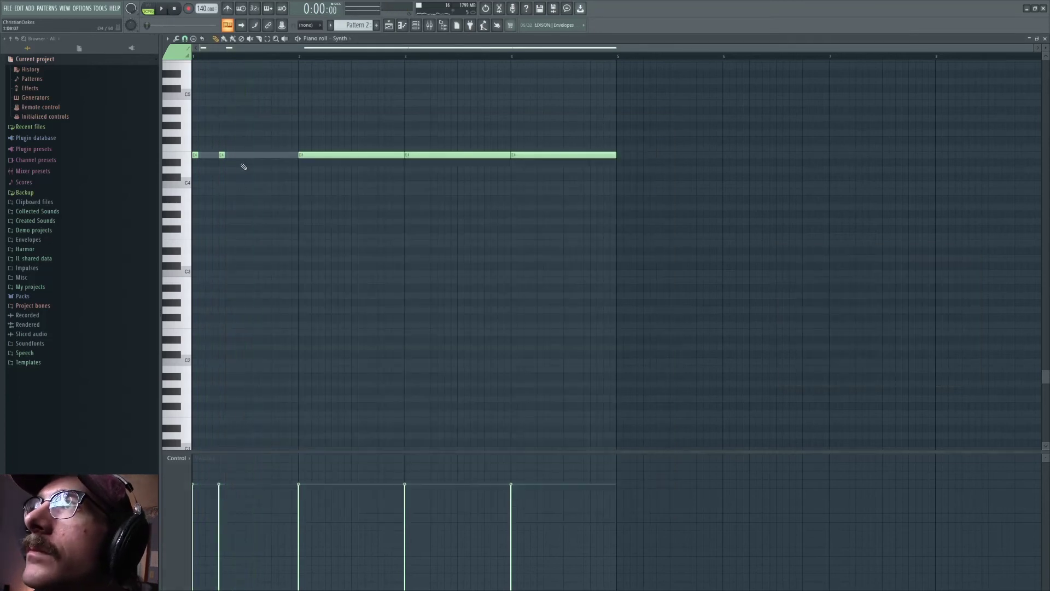
# Add one-step E4 notes on beat 3 and step 14 of bar 1, and play the pattern.
pyautogui.click(249, 156)
pyautogui.press('space')
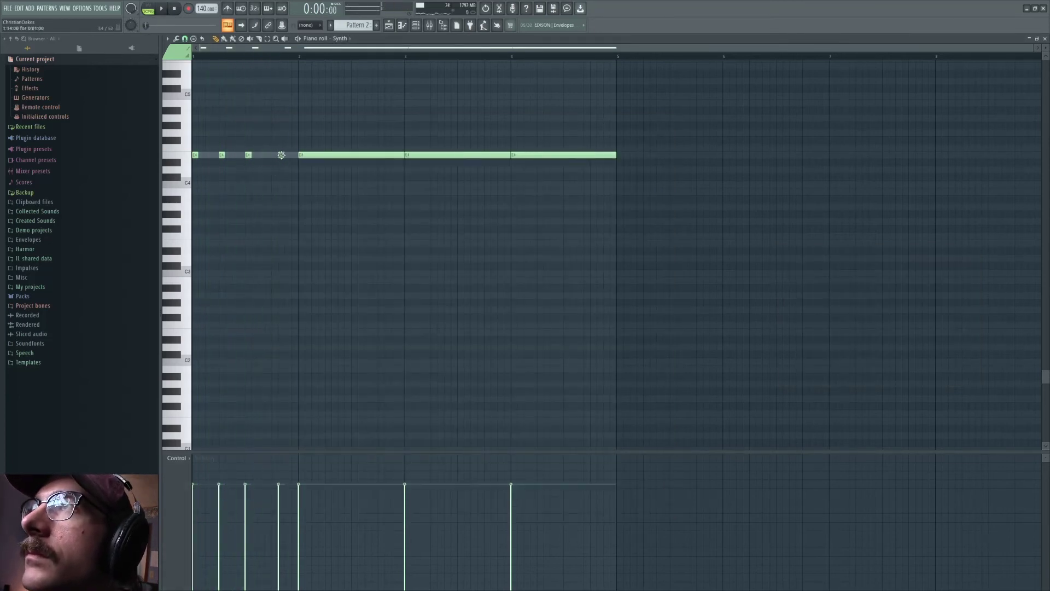
pyautogui.press('space')
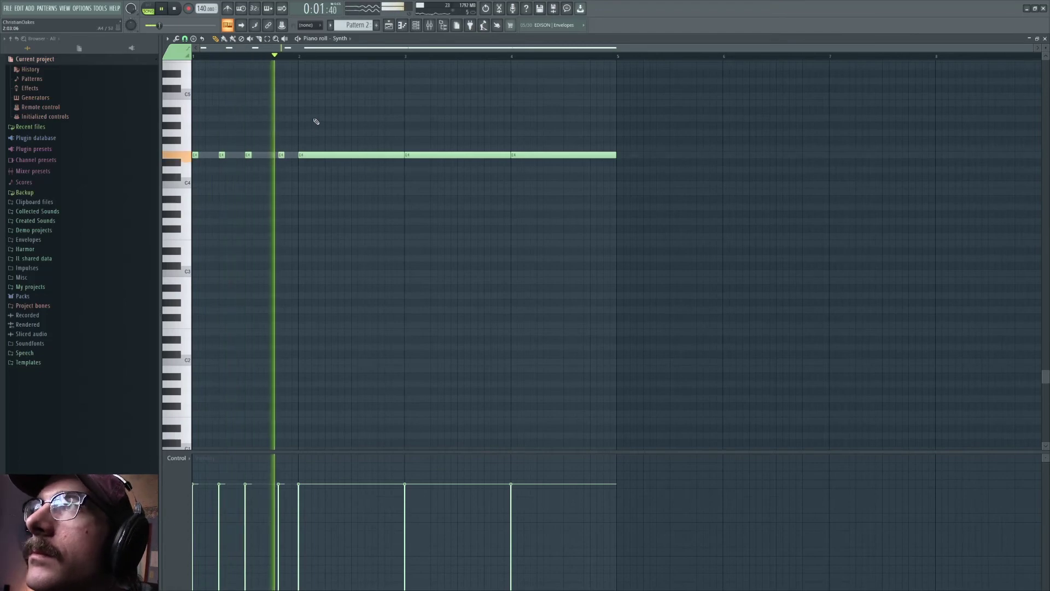
# Replace bar 2's long E4 note with four one-step E4 notes spread across the bar.
pyautogui.rightClick(322, 154)
pyautogui.click(308, 155)
pyautogui.click(340, 155)
pyautogui.click(321, 148)
pyautogui.rightClick(321, 148)
pyautogui.click(329, 155)
pyautogui.click(373, 156)
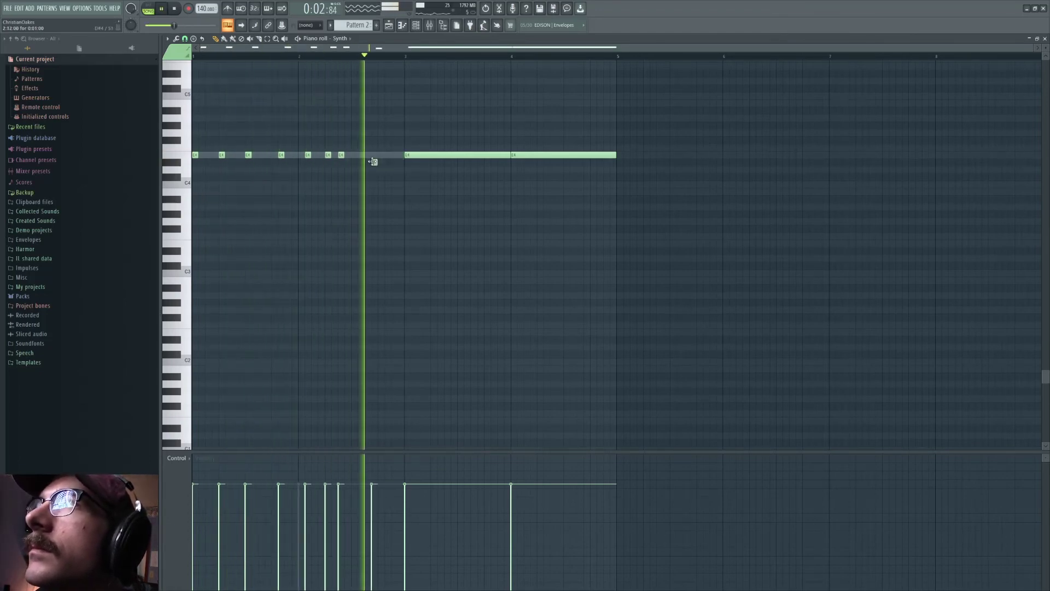
# Place bar 2's last E4 note one step earlier and shift bar 1's last note to beat 4, auditioning the timing.
pyautogui.press('space')
pyautogui.rightClick(373, 157)
pyautogui.press('space')
pyautogui.click(373, 157)
pyautogui.moveTo(281, 155); pyautogui.dragTo(275, 155)
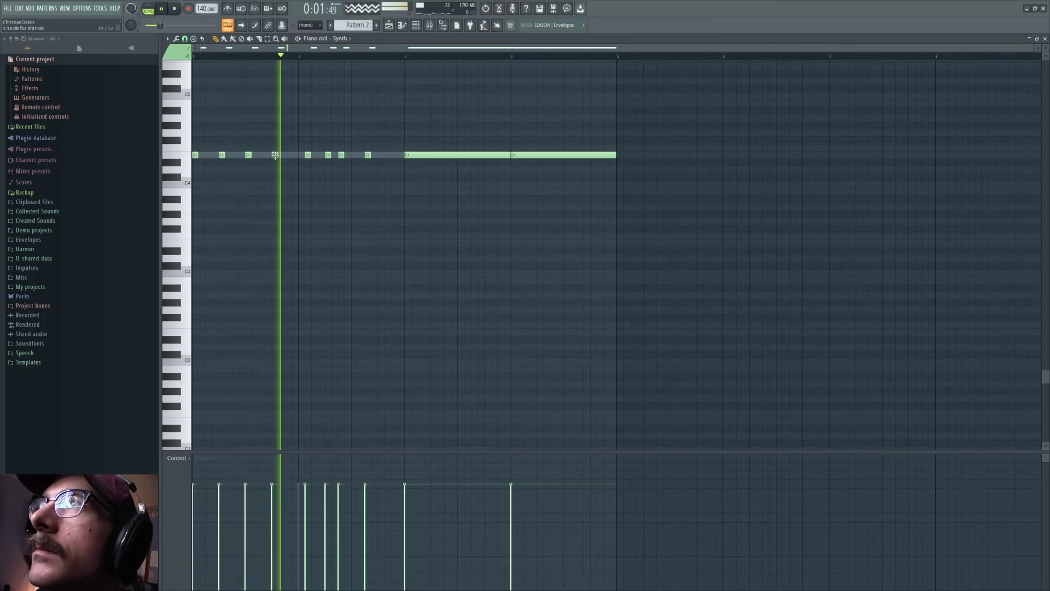
pyautogui.press('space')
pyautogui.press('space')
# Rearrange bar 2's short E4 notes by shifting the first one later, replacing the third, and moving the last to beat 4.
pyautogui.moveTo(308, 157); pyautogui.dragTo(314, 157)
pyautogui.rightClick(341, 156)
pyautogui.click(360, 156)
pyautogui.moveTo(368, 155); pyautogui.dragTo(381, 155)
# Replace bar 3's long E4 note with five one-step E4 notes.
pyautogui.rightClick(408, 155)
pyautogui.click(414, 156)
pyautogui.click(446, 156)
pyautogui.click(461, 156)
pyautogui.click(474, 155)
pyautogui.click(500, 155)
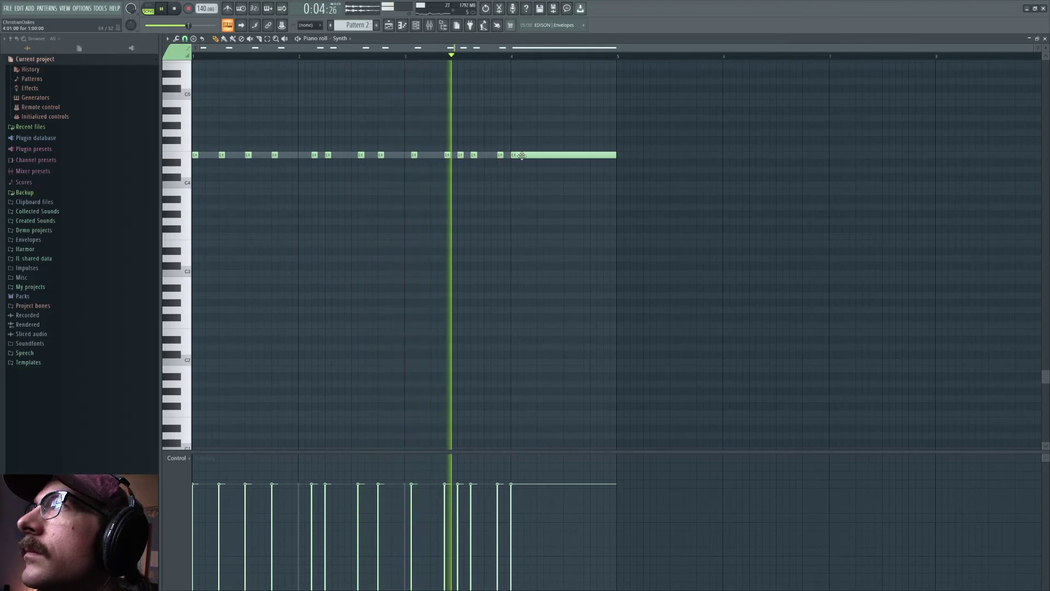
# Replace bar 4's long E4 note with four one-step E4 notes and audition the pattern from the start.
pyautogui.rightClick(513, 156)
pyautogui.click(513, 155)
pyautogui.click(540, 155)
pyautogui.click(567, 155)
pyautogui.click(587, 155)
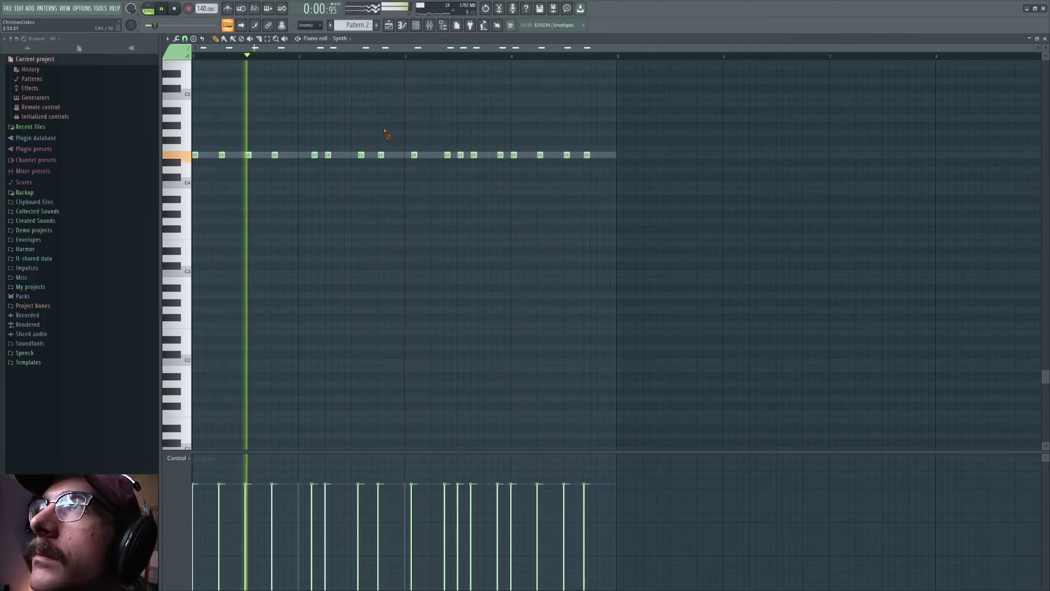
pyautogui.press('space')
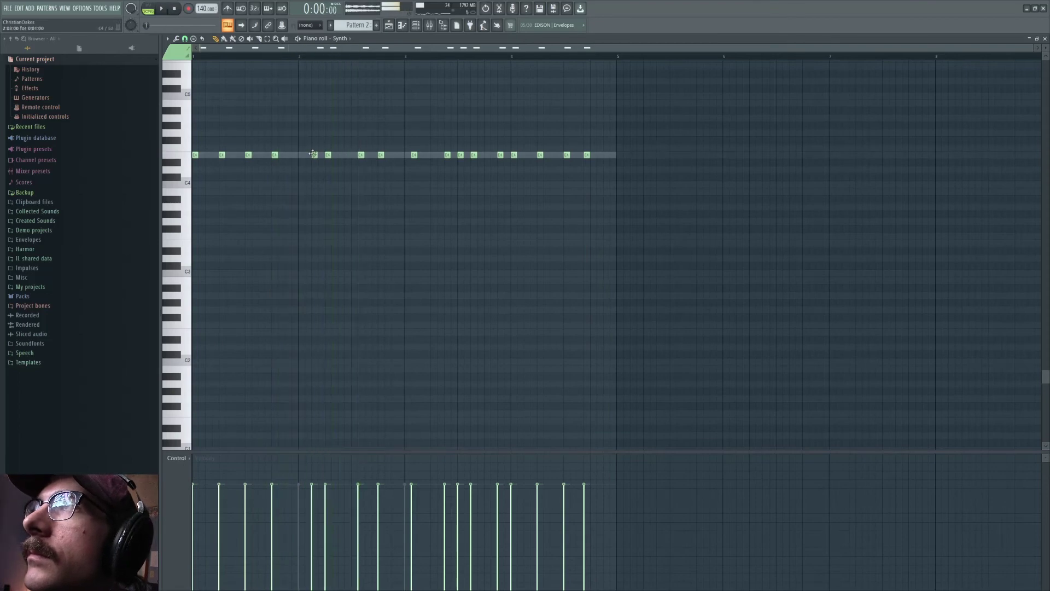
# Respace the short E4 notes of bars 2 and 3 evenly on every beat and place one at the start of bar 4.
pyautogui.moveTo(313, 154); pyautogui.dragTo(308, 154)
pyautogui.press('space')
pyautogui.press('space')
pyautogui.moveTo(307, 155); pyautogui.dragTo(513, 156)
pyautogui.press('space')
pyautogui.rightClick(514, 156)
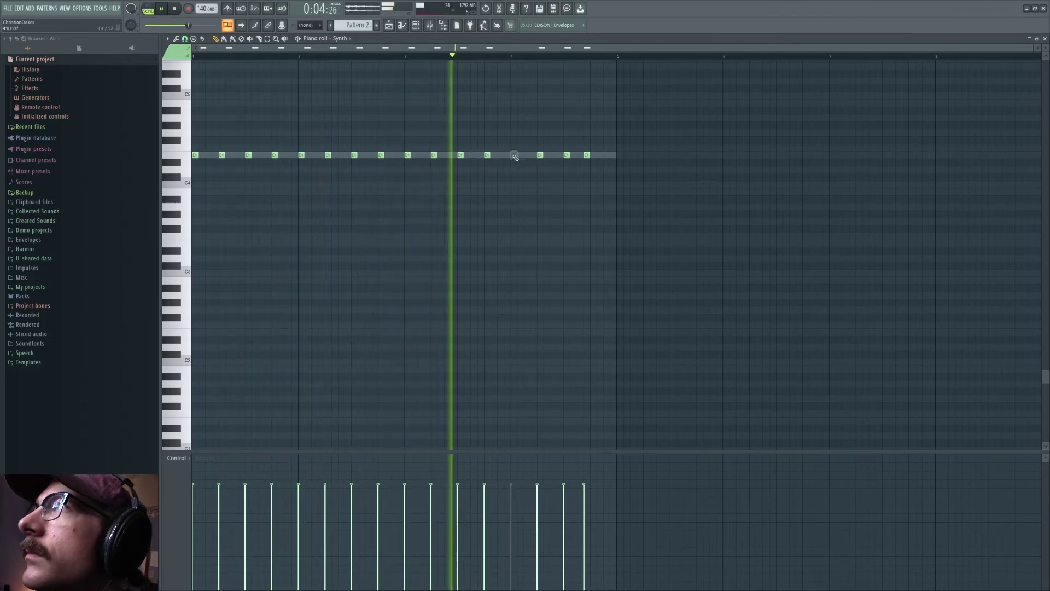
pyautogui.click(514, 155)
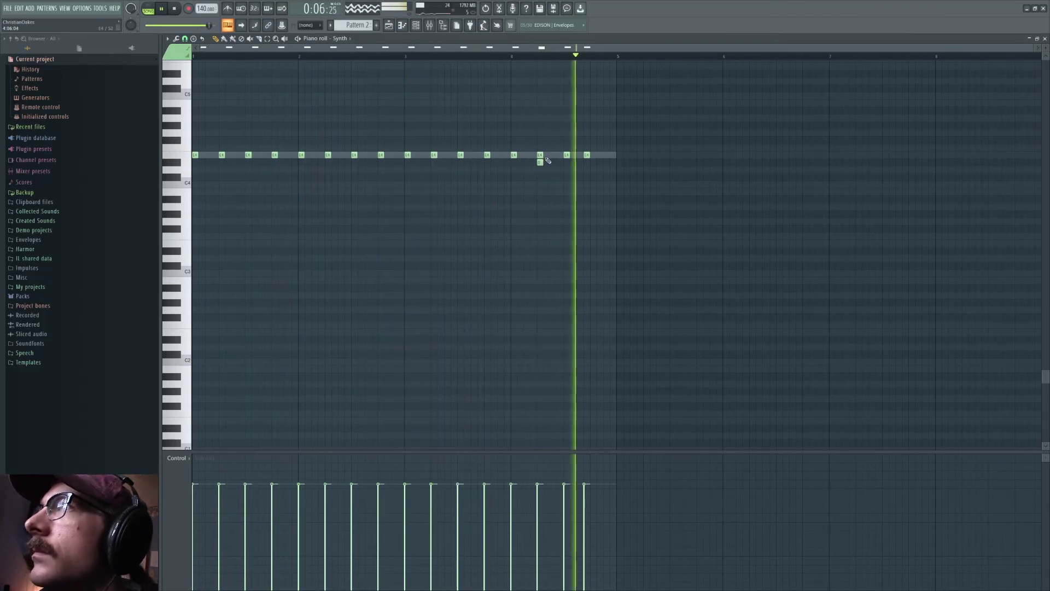
# Move the last short E4 note to beat 4 of bar 4 and open the mixer.
pyautogui.press('space')
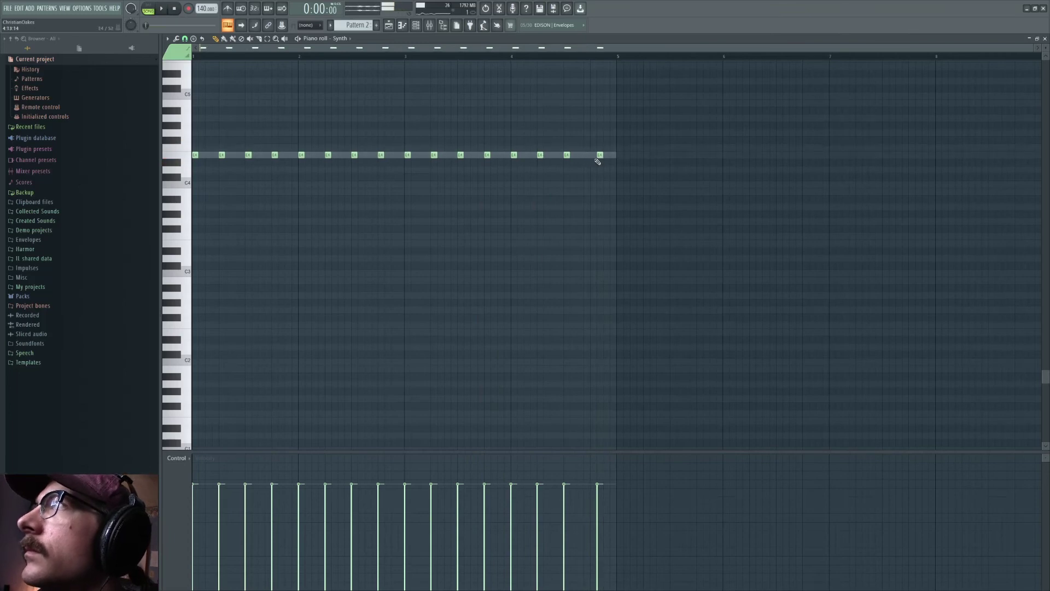
pyautogui.moveTo(597, 157); pyautogui.dragTo(591, 156)
pyautogui.click(431, 26)
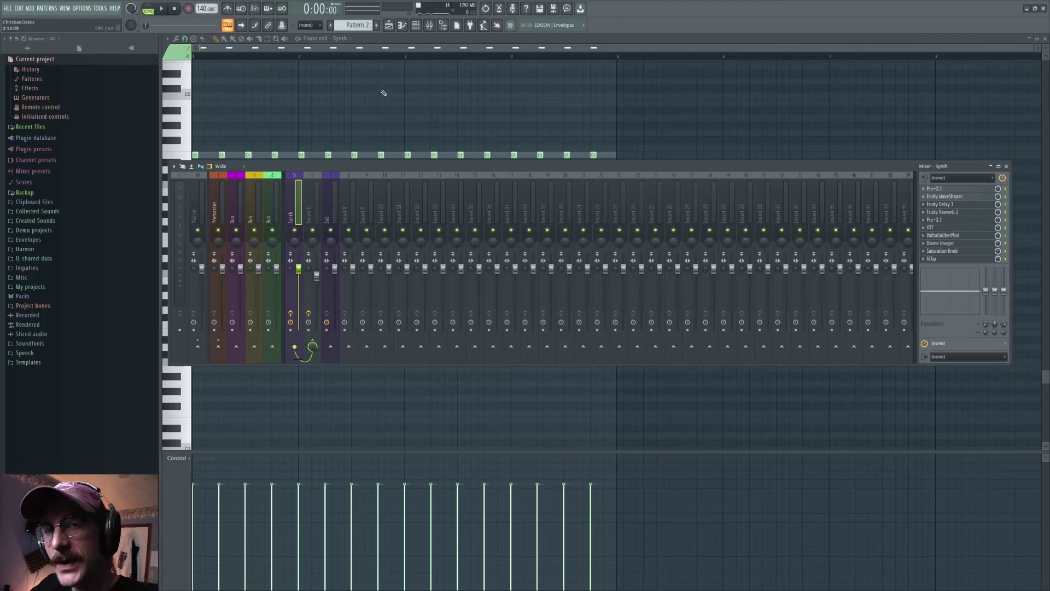
# Close the mixer and audition the pattern of short E4 notes.
pyautogui.press('F9')
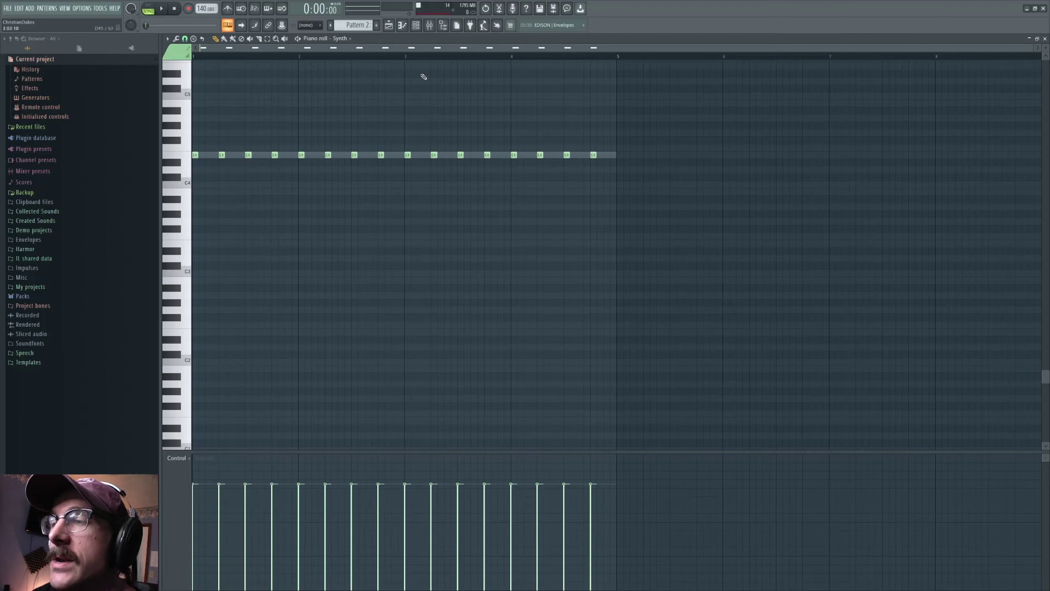
pyautogui.click(162, 10)
pyautogui.press('space')
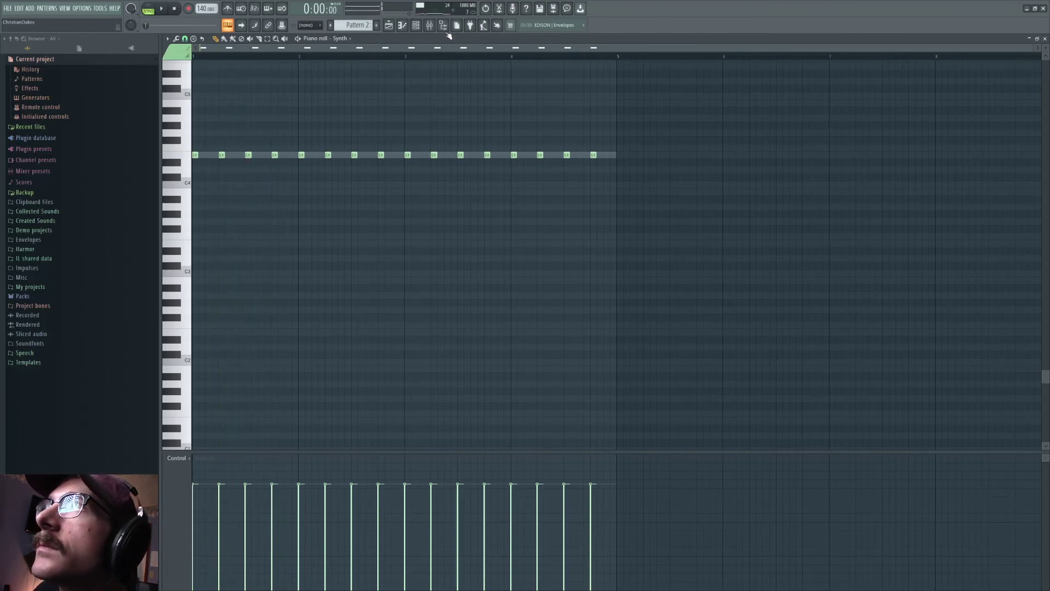
# Render the mixer's Insert 6 track to a new audio clip in the playlist.
pyautogui.click(416, 26)
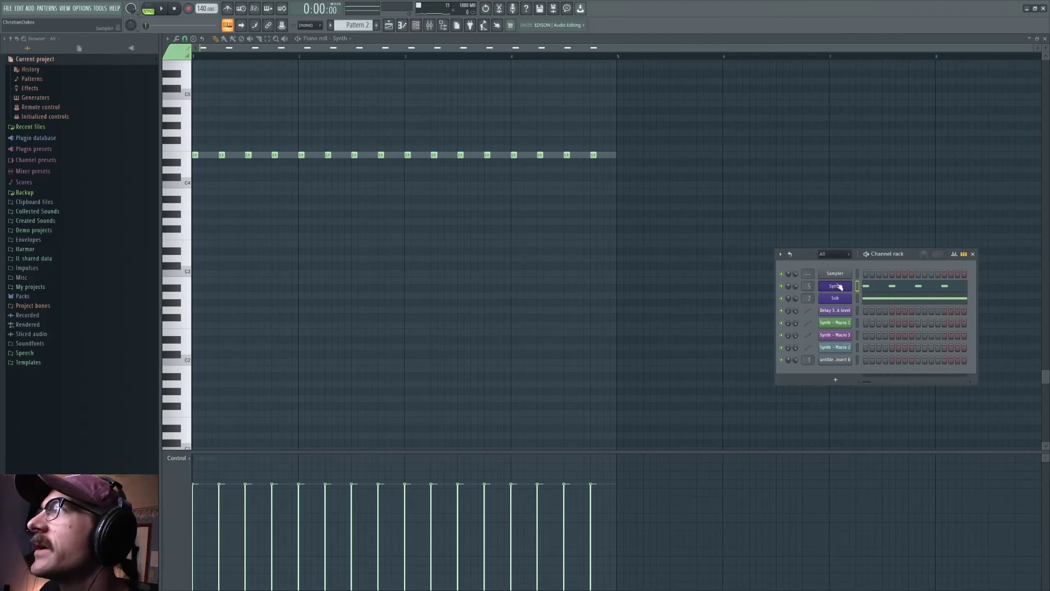
pyautogui.click(430, 26)
pyautogui.click(388, 25)
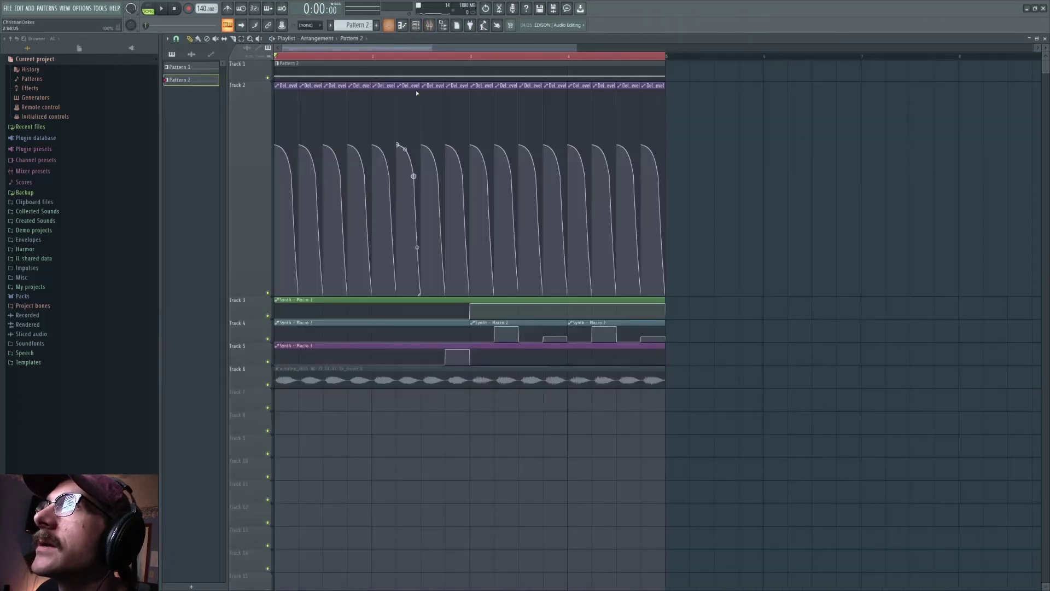
pyautogui.click(431, 26)
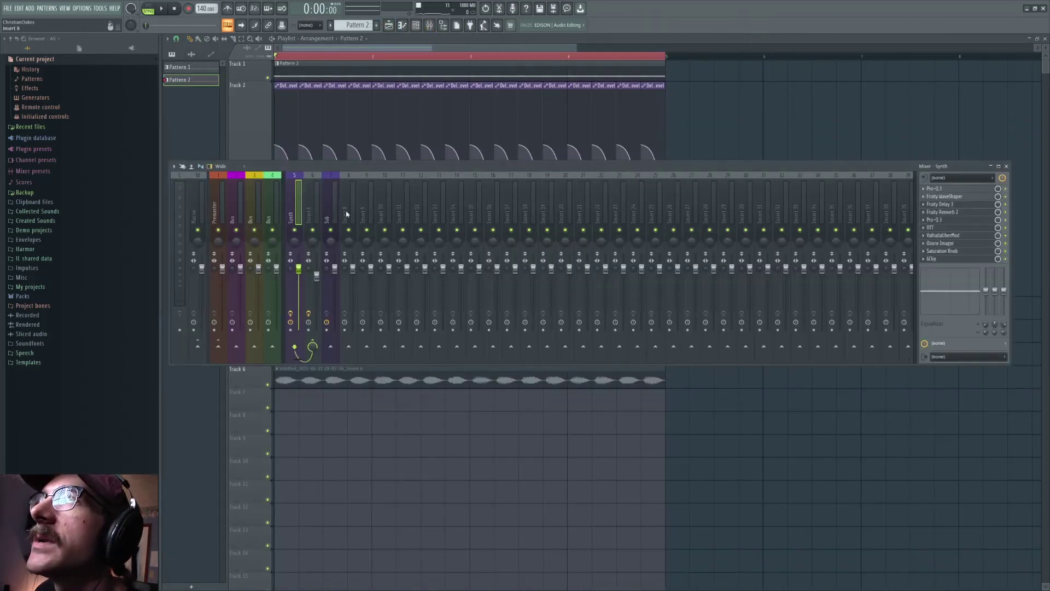
pyautogui.click(311, 214)
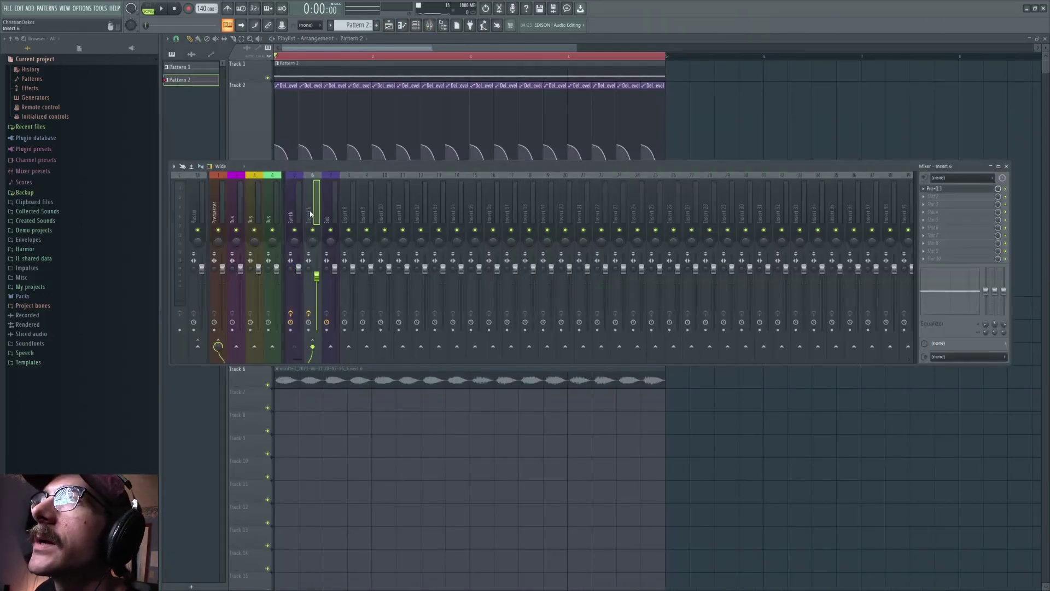
pyautogui.click(176, 169)
pyautogui.moveTo(208, 181)
pyautogui.click(292, 183)
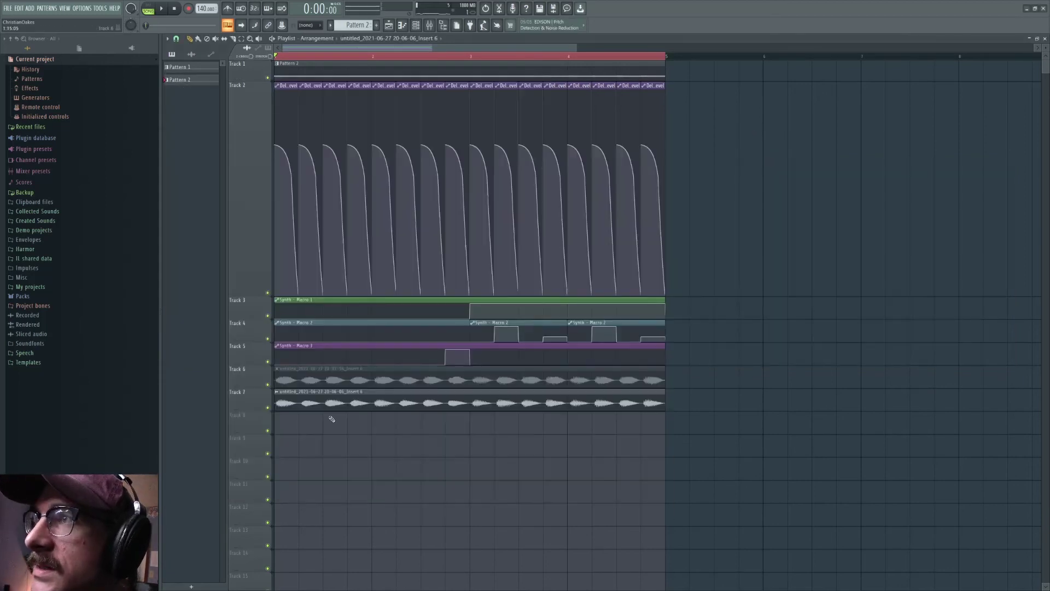
# Reshape the Synth Macro 3 automation in the playlist with raised blocks over bar 1, bar 2 beats 2–3, and from bar 3 beat 3.
pyautogui.doubleClick(316, 81)
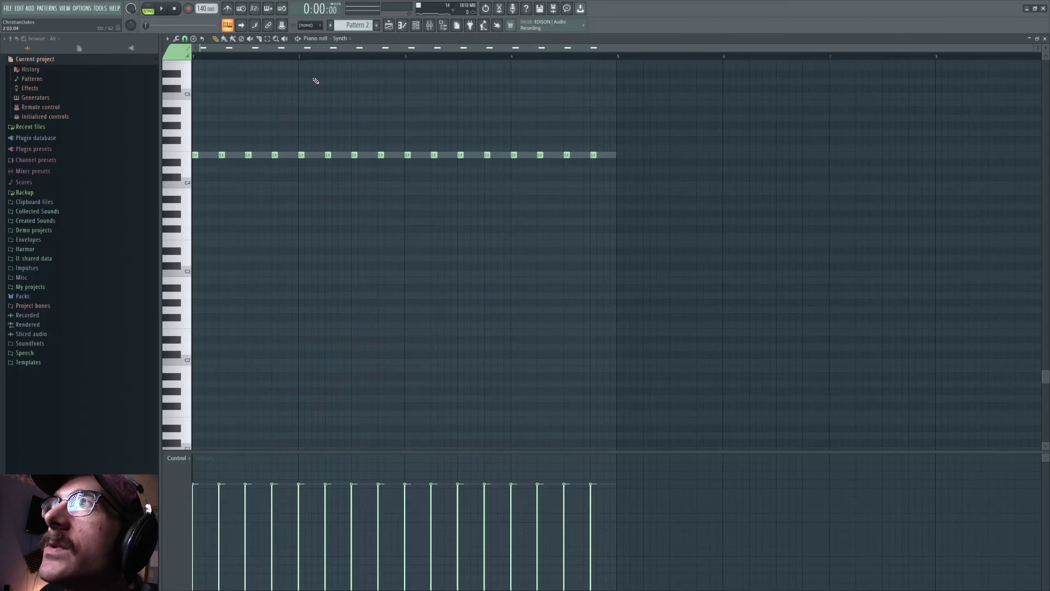
pyautogui.click(416, 25)
pyautogui.click(388, 25)
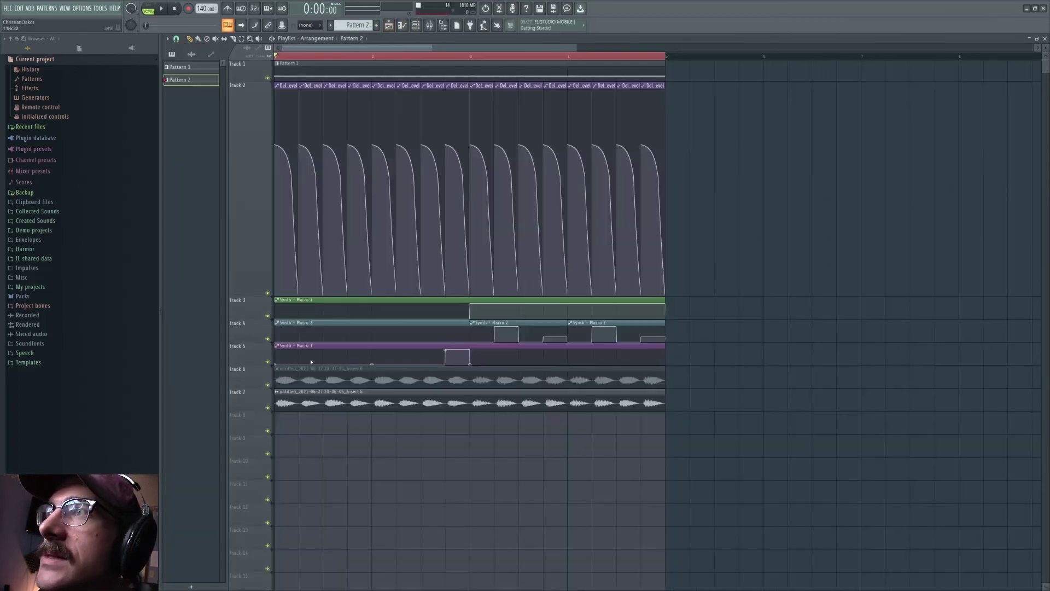
pyautogui.moveTo(277, 363); pyautogui.dragTo(278, 350)
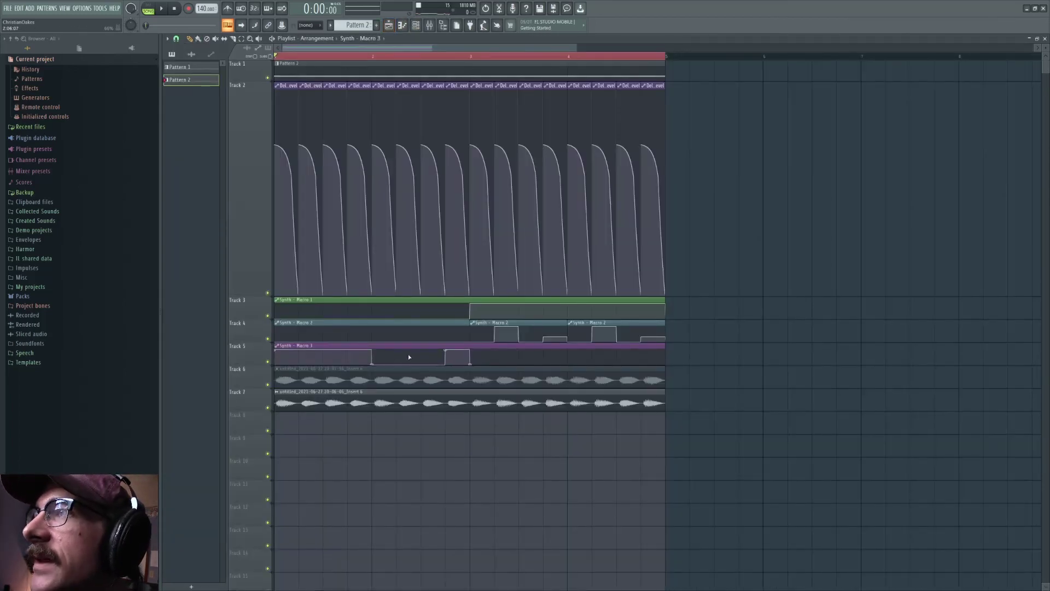
pyautogui.moveTo(446, 351); pyautogui.dragTo(446, 364)
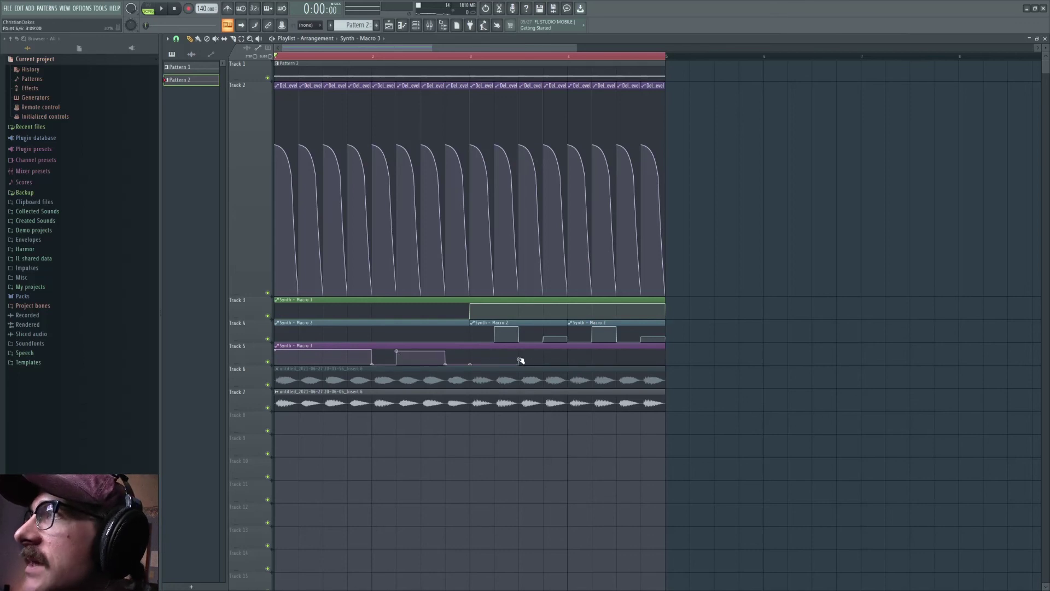
pyautogui.moveTo(521, 360); pyautogui.dragTo(521, 350)
pyautogui.rightClick(585, 357)
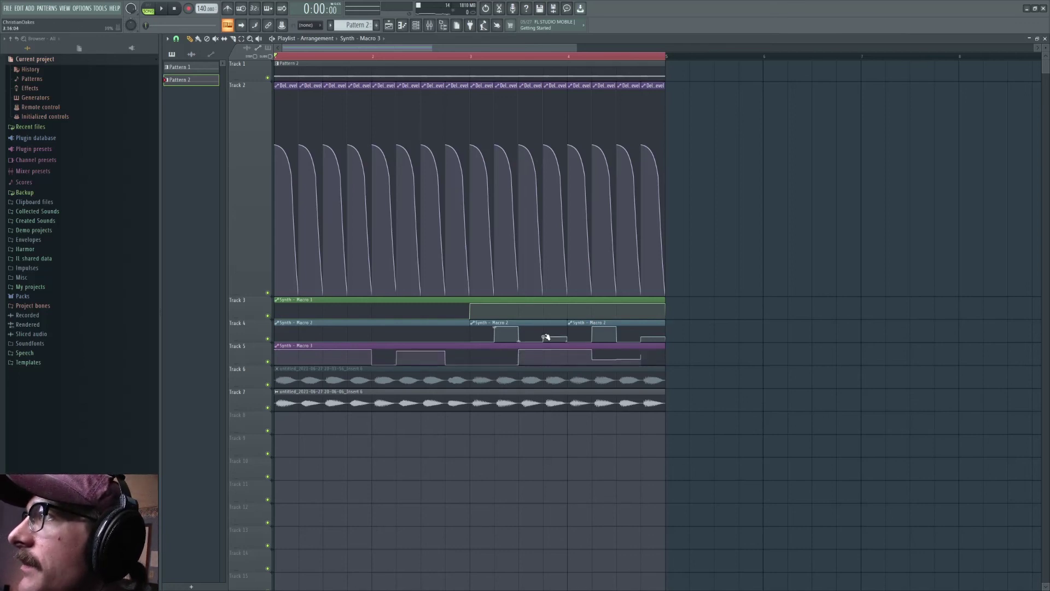
# Raise the Synth Macro 2 automation from the start of bar 2 and edit its point at beat 2 of bar 3.
pyautogui.moveTo(372, 340); pyautogui.dragTo(367, 323)
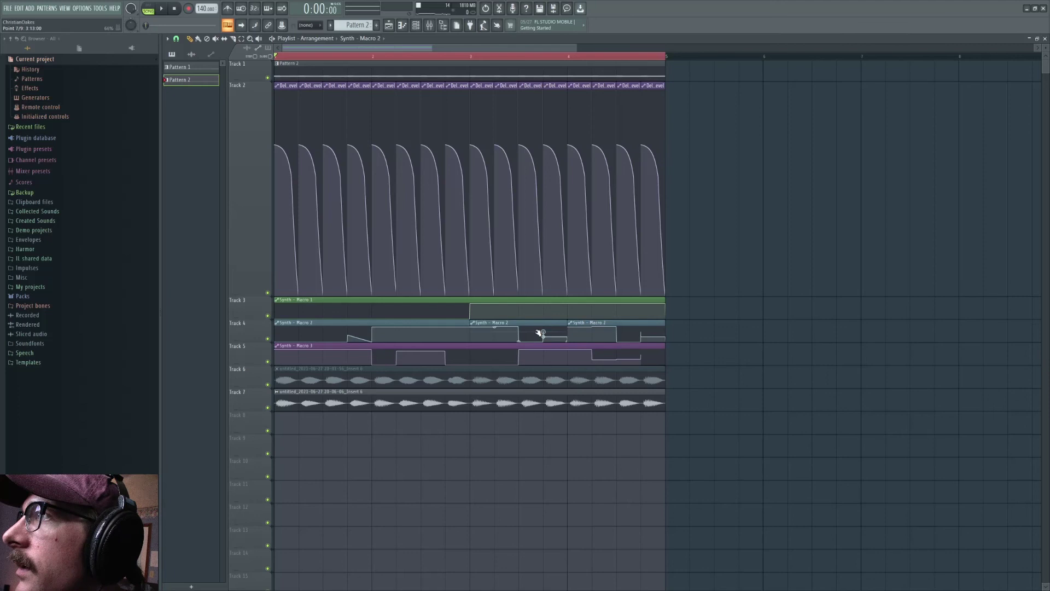
pyautogui.rightClick(496, 327)
pyautogui.click(501, 340)
# Turn the Synth Macro 1 automation into a straight rise to bar 3 and a fall to the end of bar 4, using single curves.
pyautogui.rightClick(470, 306)
pyautogui.click(477, 320)
pyautogui.rightClick(470, 308)
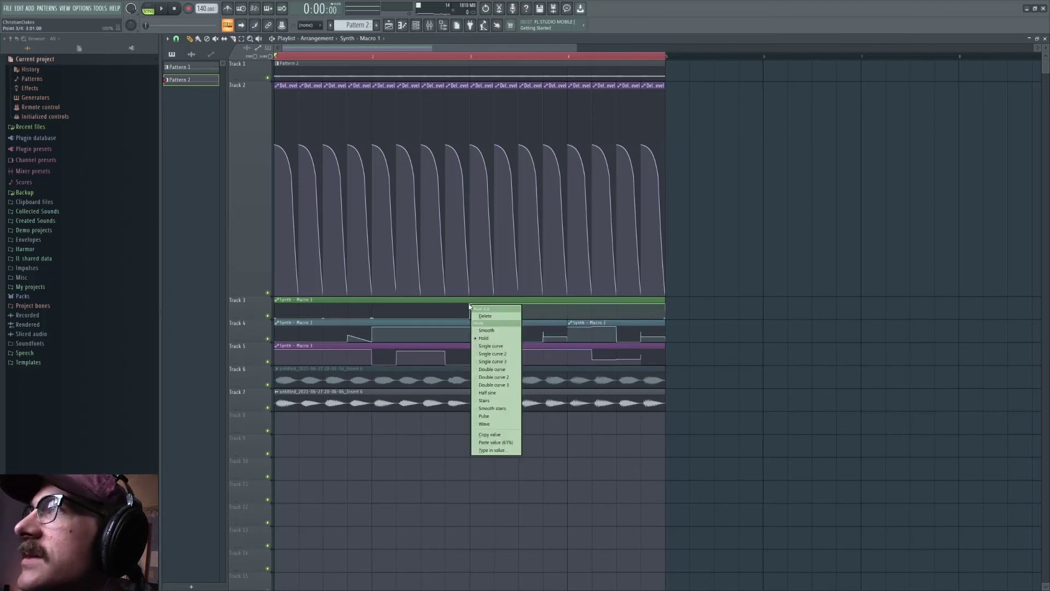
pyautogui.click(484, 349)
pyautogui.rightClick(375, 318)
pyautogui.click(388, 333)
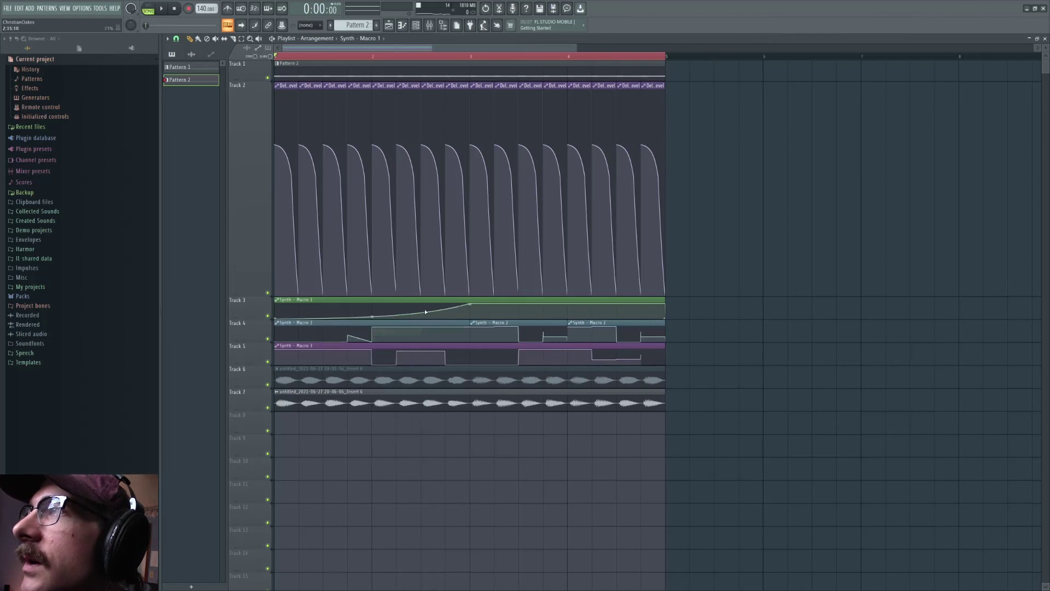
pyautogui.moveTo(369, 317); pyautogui.dragTo(438, 309)
pyautogui.rightClick(664, 317)
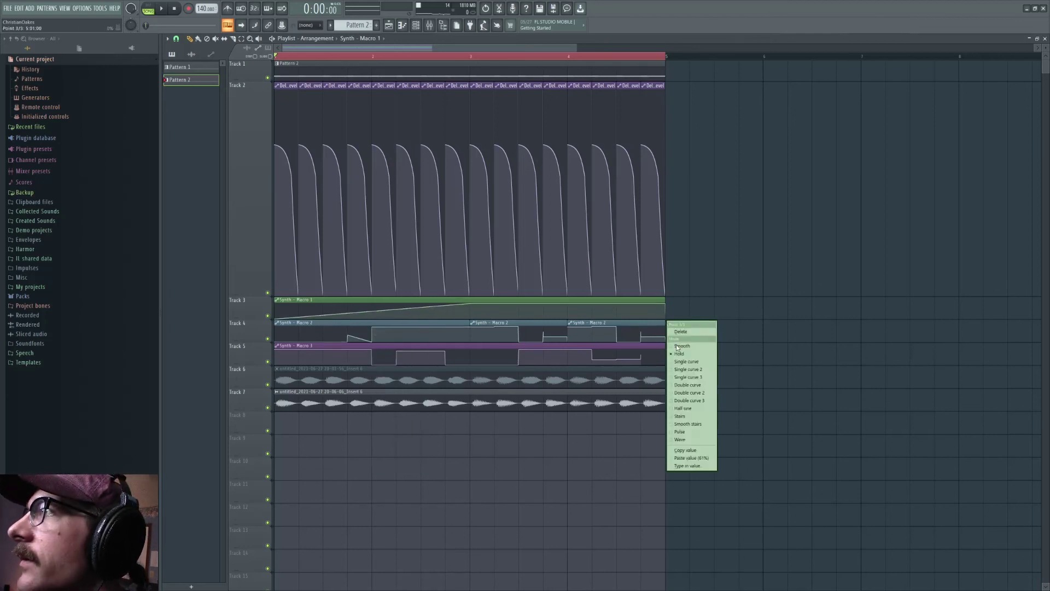
pyautogui.click(678, 360)
# Mute Track 7 with the new render and lower the Macro 2 automation at beat 4 of bar 2 while auditioning the loop.
pyautogui.press('space')
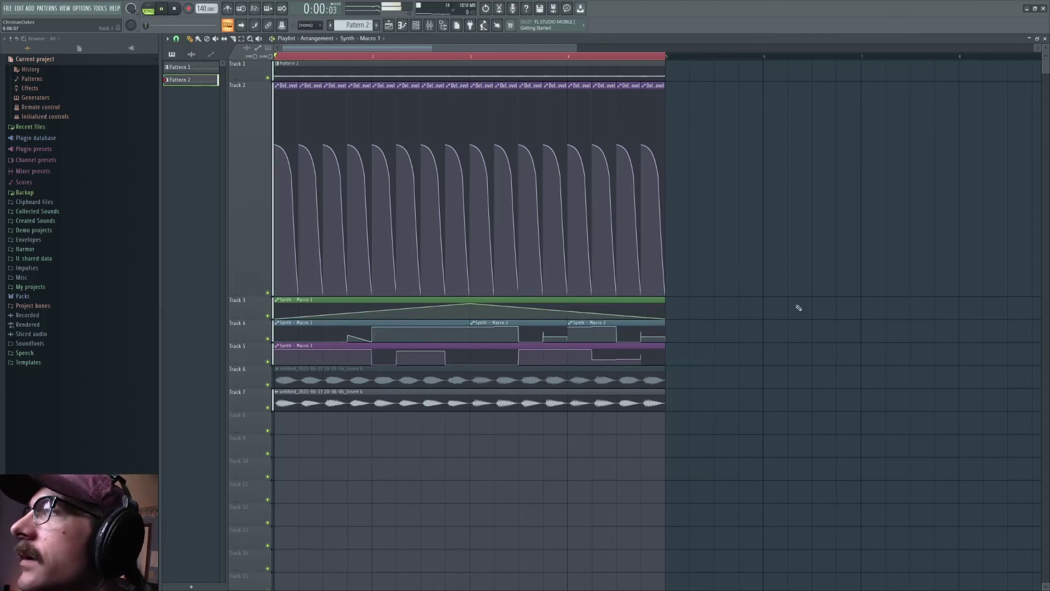
pyautogui.click(268, 407)
pyautogui.press('space')
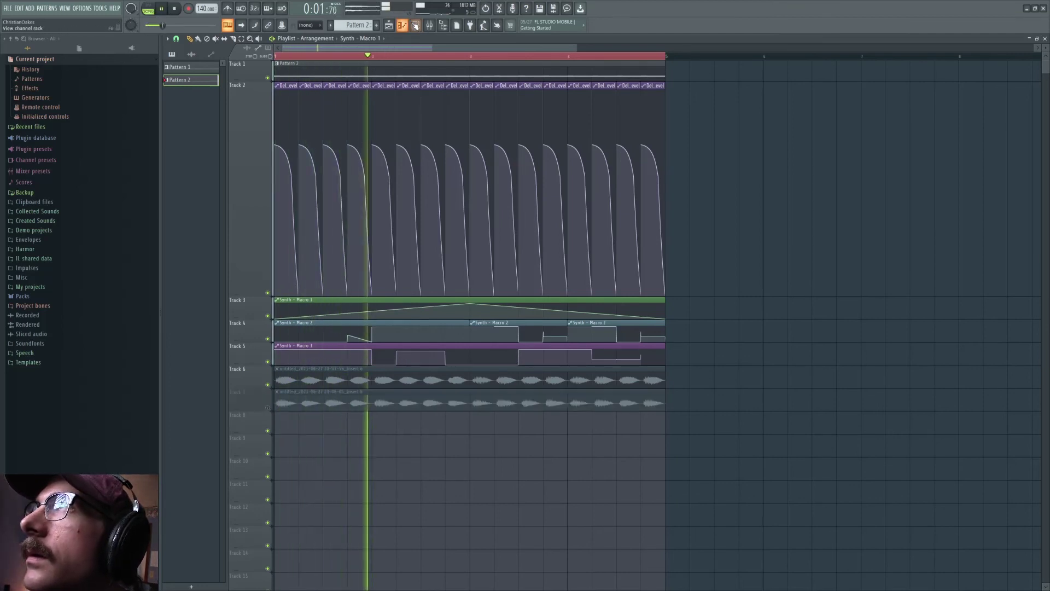
pyautogui.press('F6')
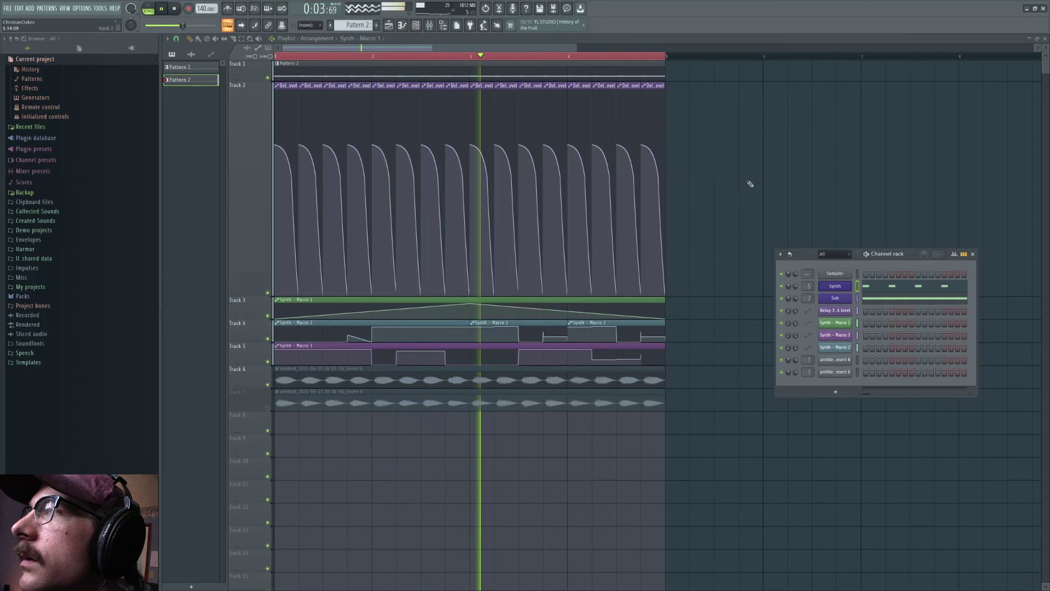
pyautogui.moveTo(446, 327); pyautogui.dragTo(447, 336)
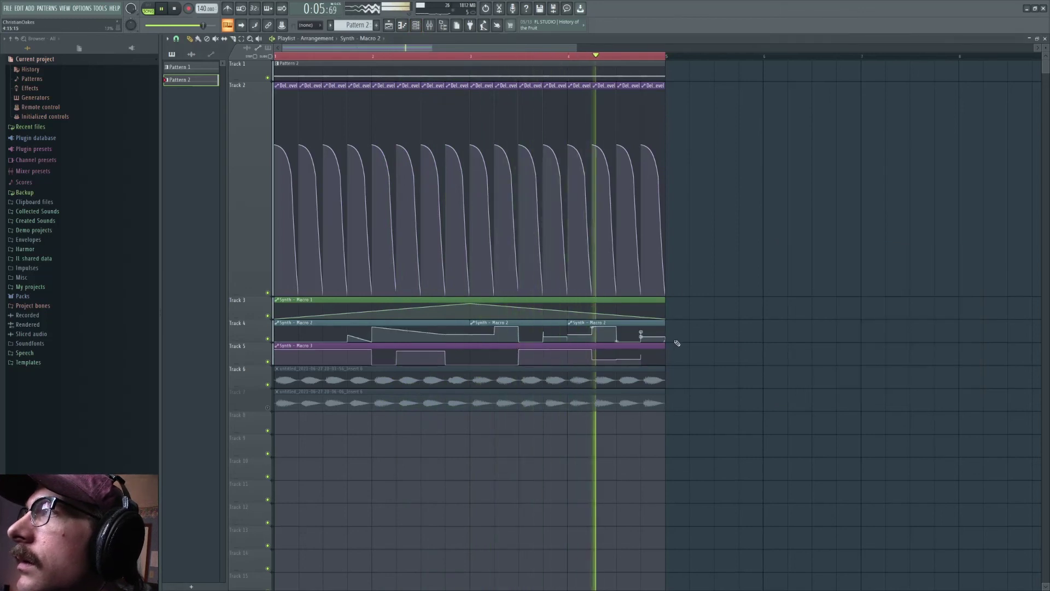
pyautogui.press('space')
# Set the LFO 1 rate in the Synth channel's Serum to 1/4, comparing it with 1/8 during playback.
pyautogui.click(429, 25)
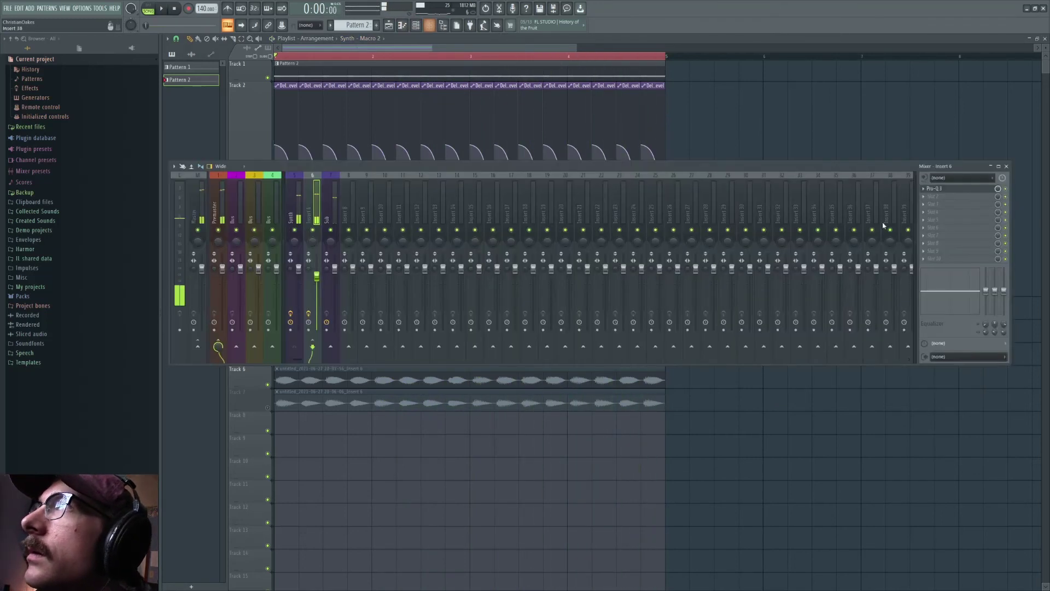
pyautogui.click(294, 216)
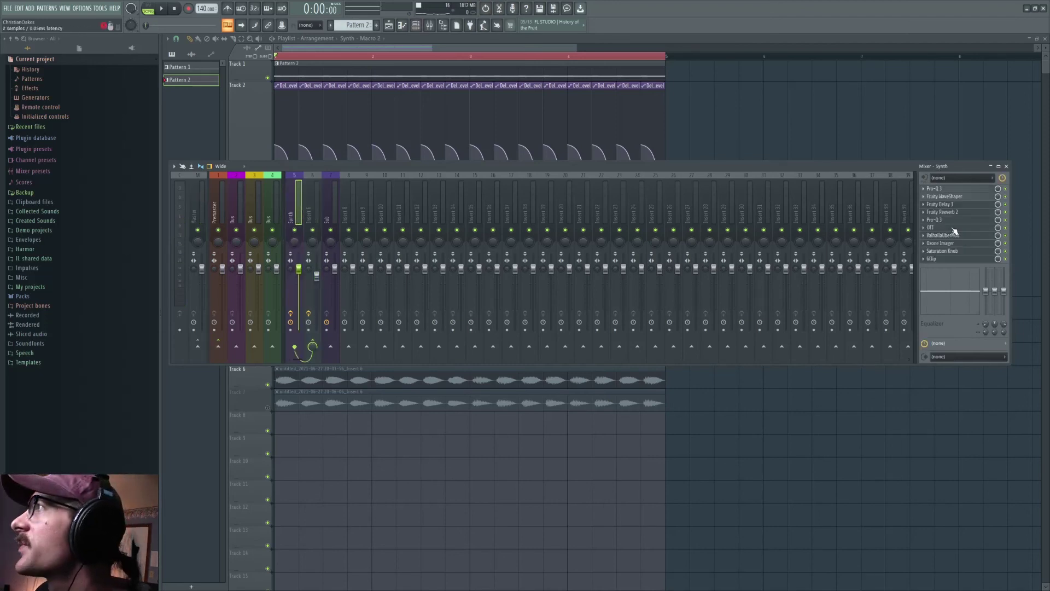
pyautogui.click(416, 25)
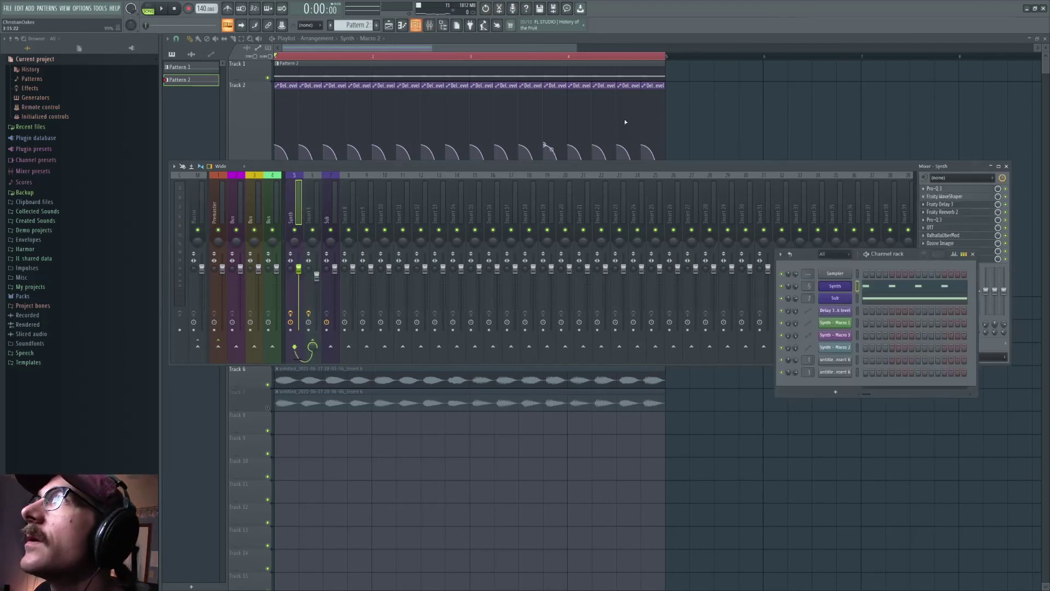
pyautogui.click(841, 288)
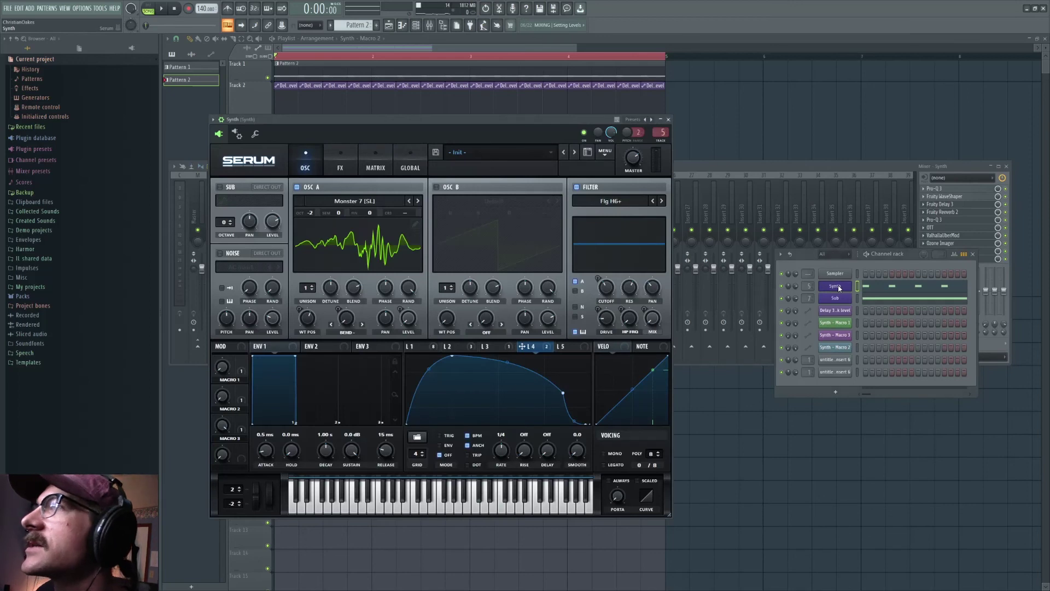
pyautogui.click(413, 347)
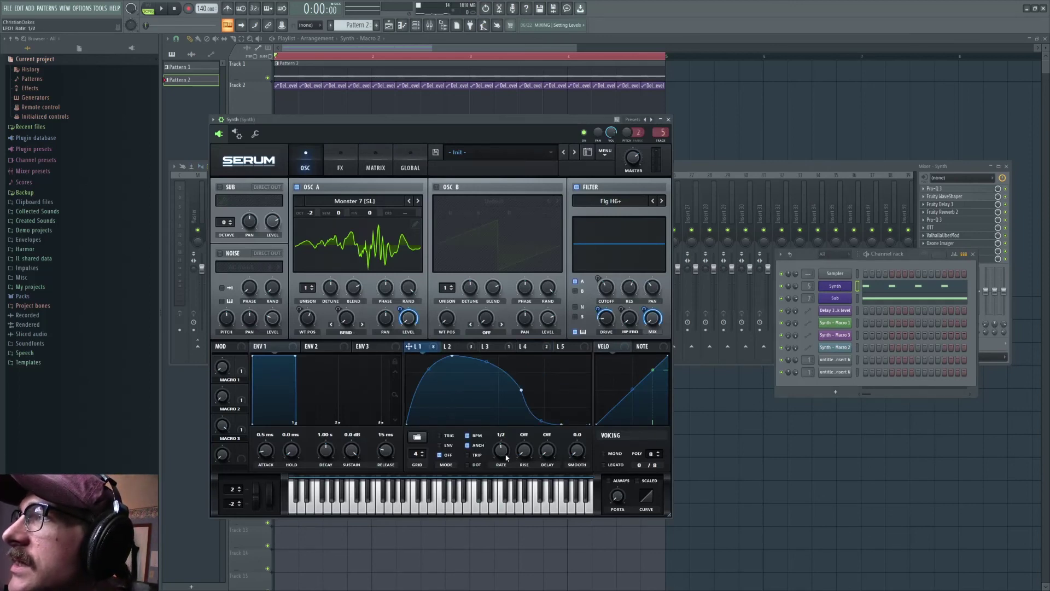
pyautogui.click(162, 10)
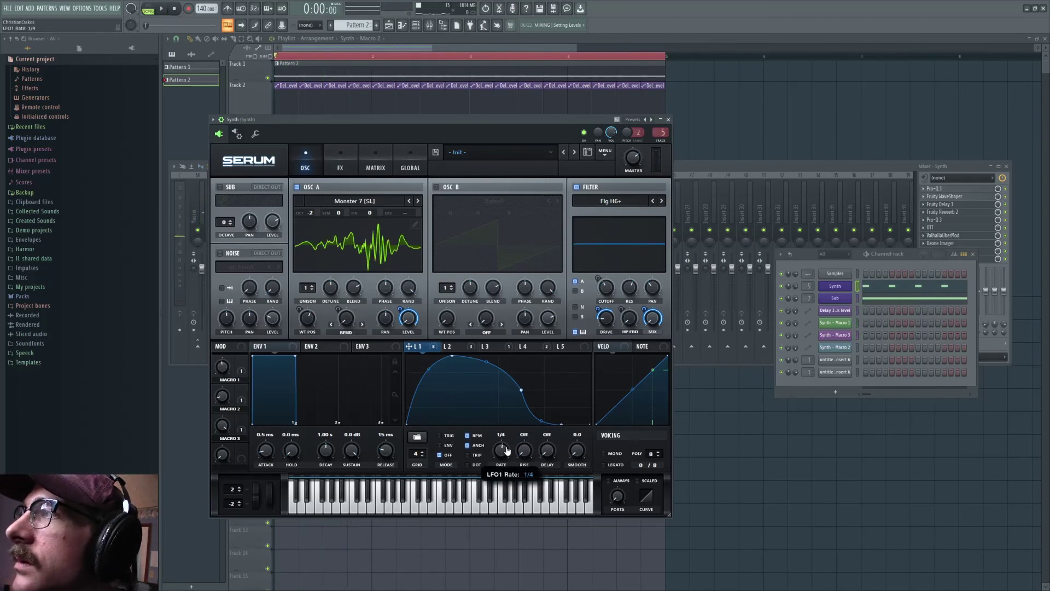
pyautogui.scroll(1, 509, 445)
pyautogui.click(162, 9)
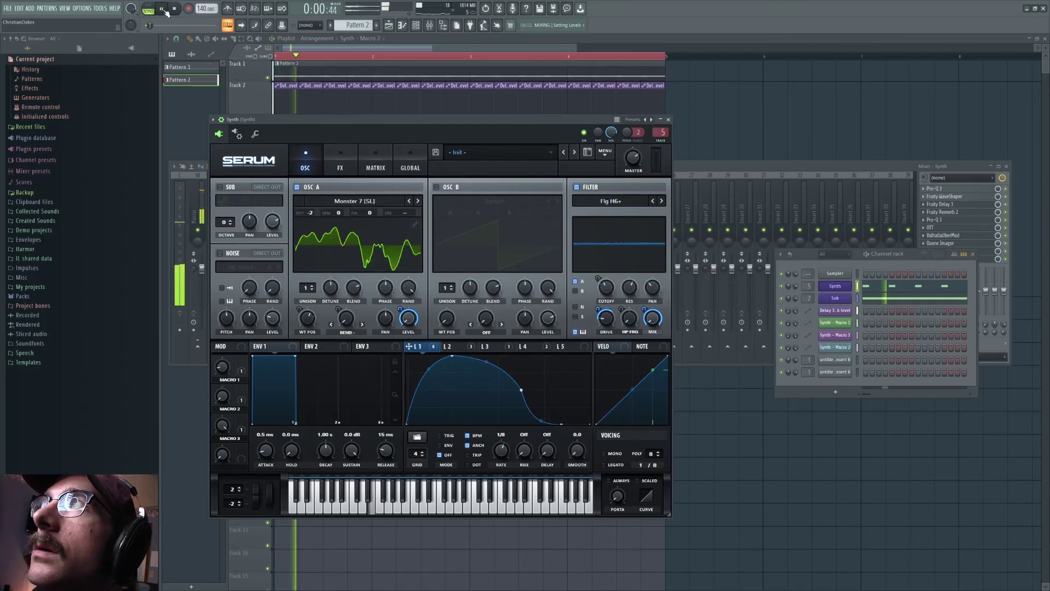
pyautogui.scroll(-1, 504, 455)
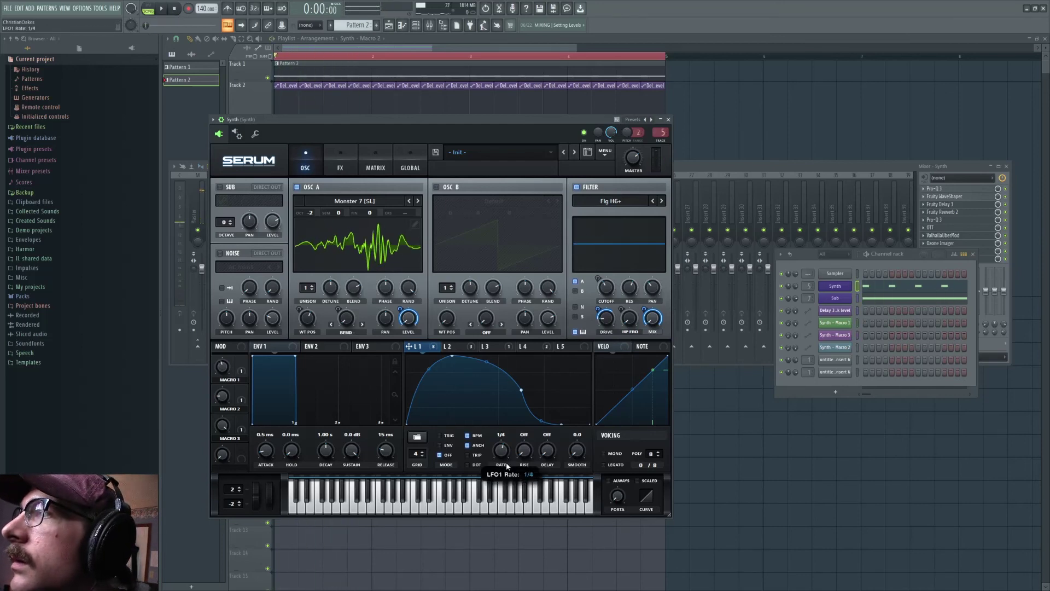
pyautogui.click(162, 10)
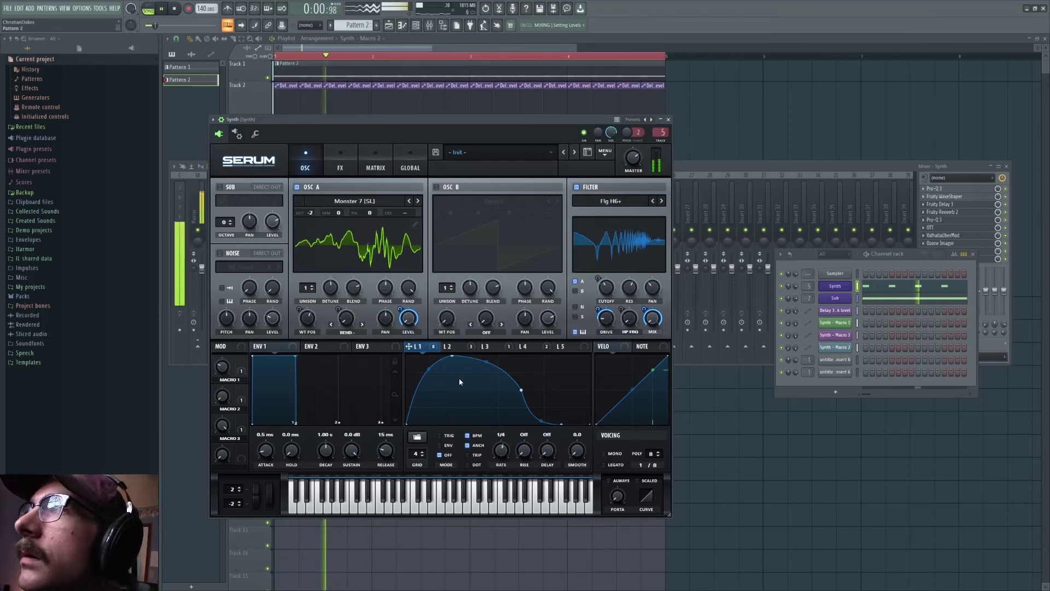
# Try LFO 2 at a rate of 1/4 during playback and set it back to one bar.
pyautogui.click(464, 346)
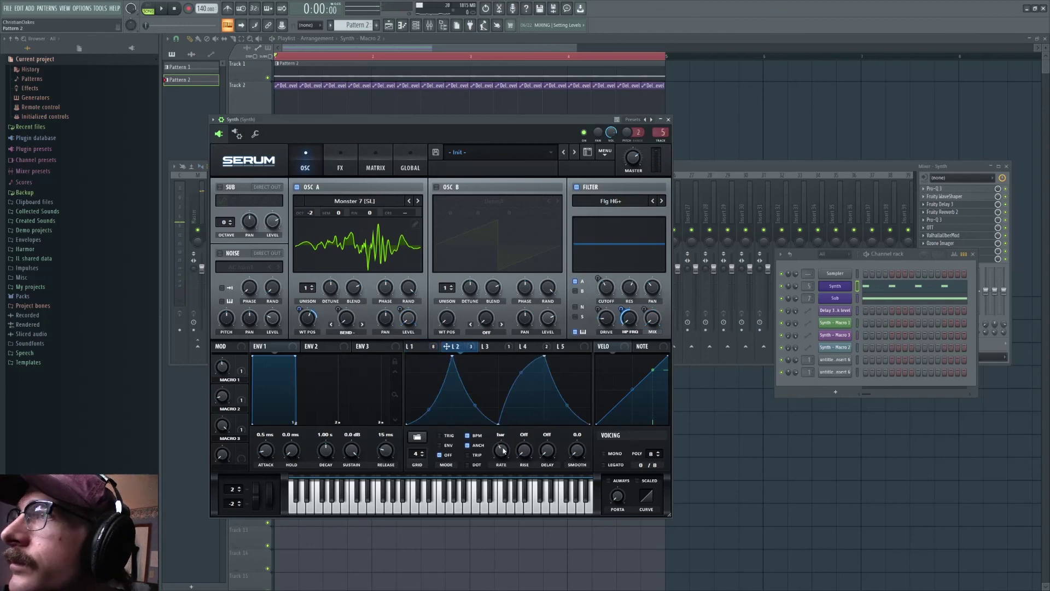
pyautogui.press('space')
pyautogui.scroll(2, 504, 451)
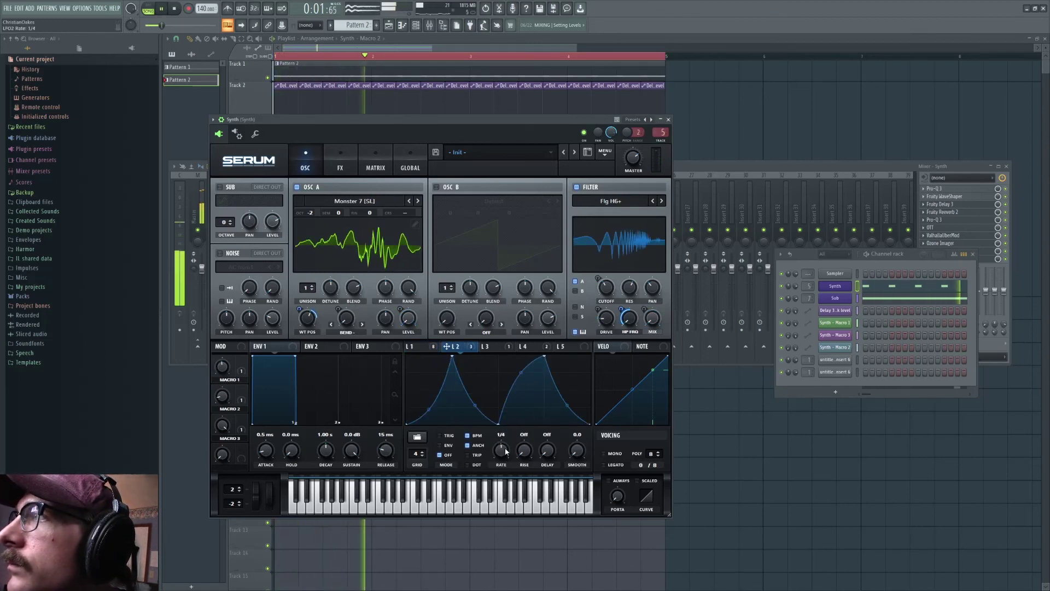
pyautogui.moveTo(506, 451); pyautogui.dragTo(498, 502)
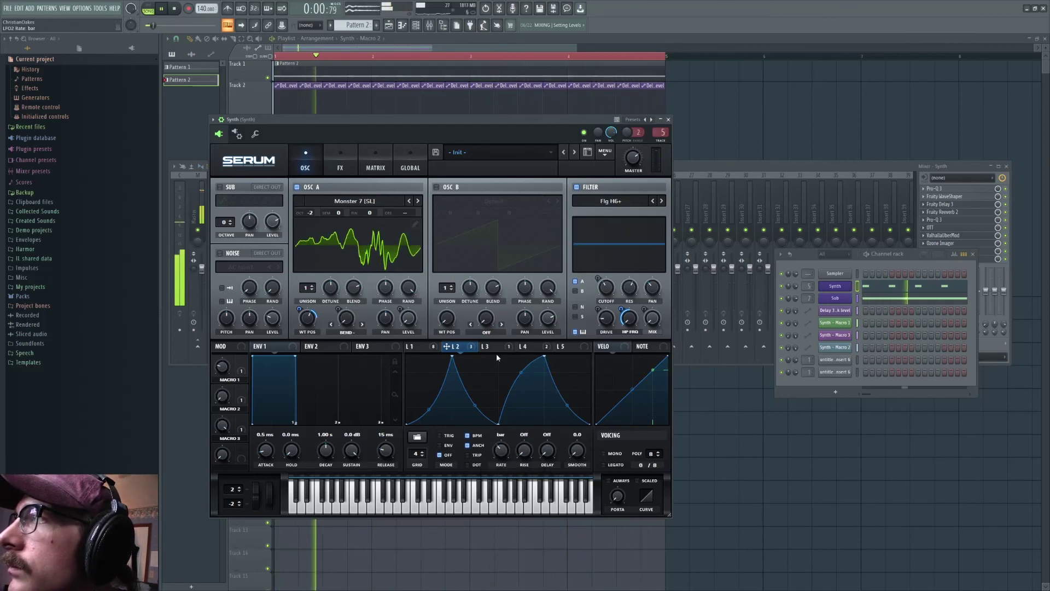
# Check LFO 3's shape and set LFO 4's rate to 1/2 while the loop plays.
pyautogui.click(487, 346)
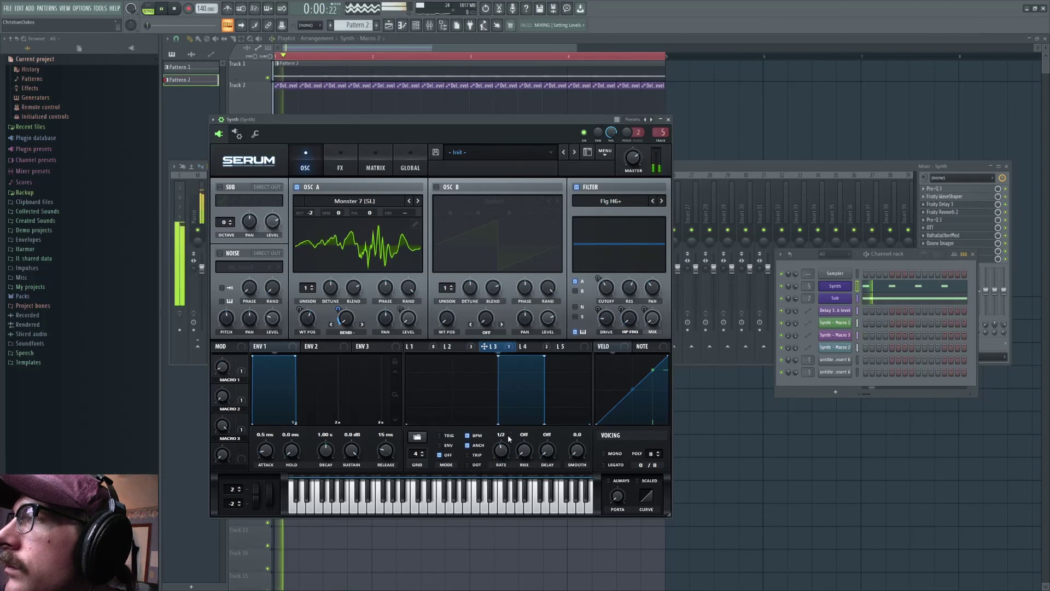
pyautogui.click(528, 347)
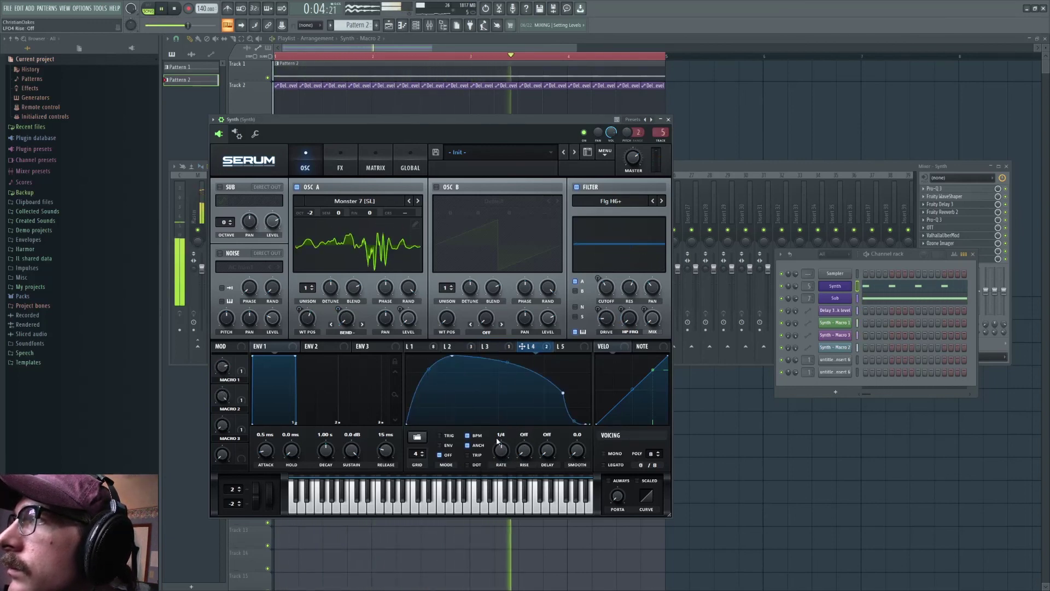
pyautogui.moveTo(501, 450); pyautogui.dragTo(503, 456)
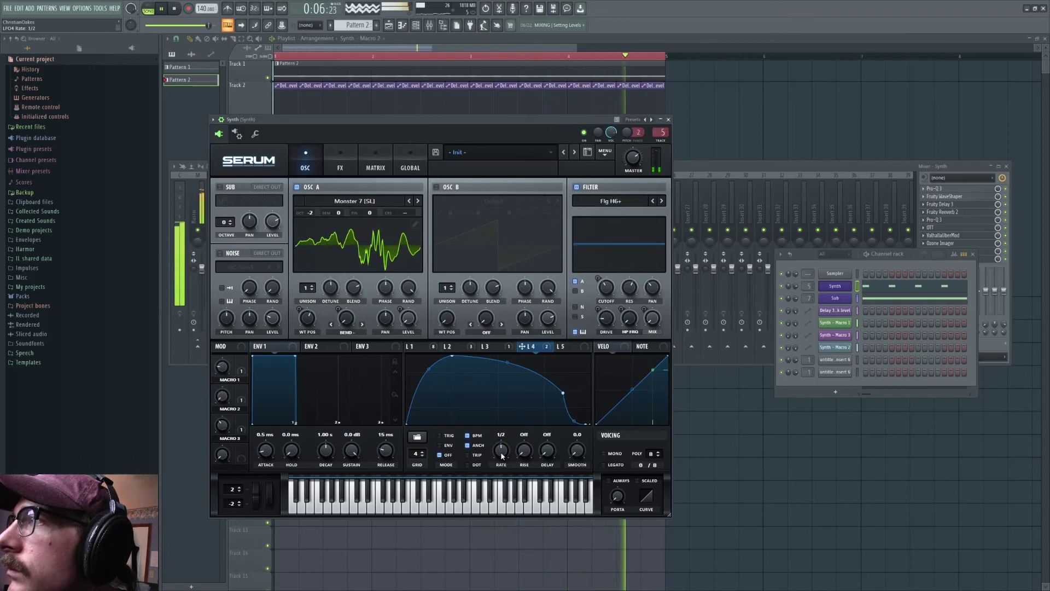
# Set LFO 4's rate to 1/4 and switch oscillator A's wavetable to Monster 6 [SL], comparing it with Monster 5 [SL] during playback.
pyautogui.moveTo(503, 457); pyautogui.dragTo(504, 459)
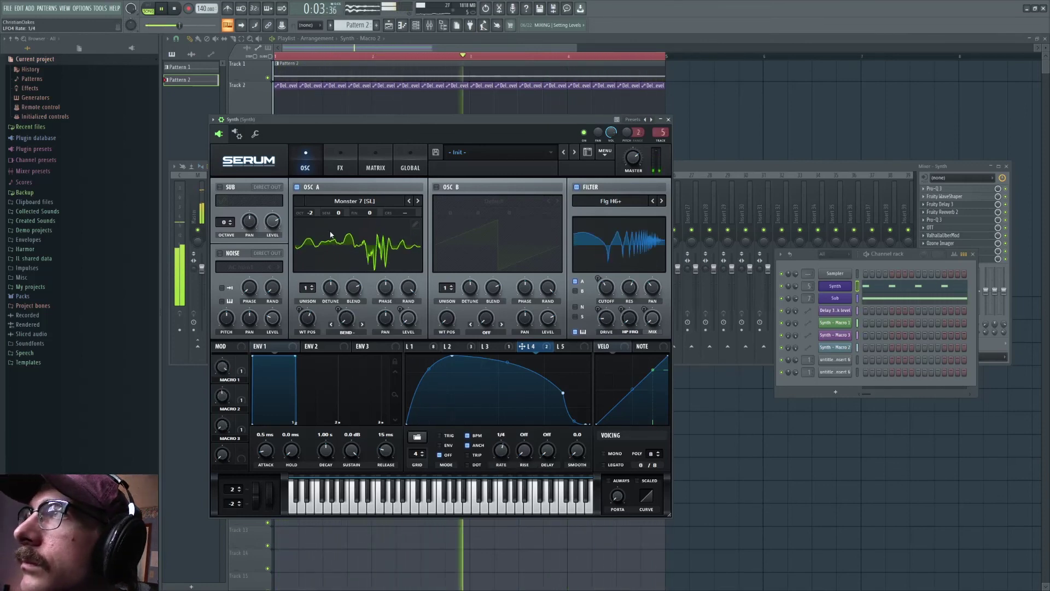
pyautogui.press('space')
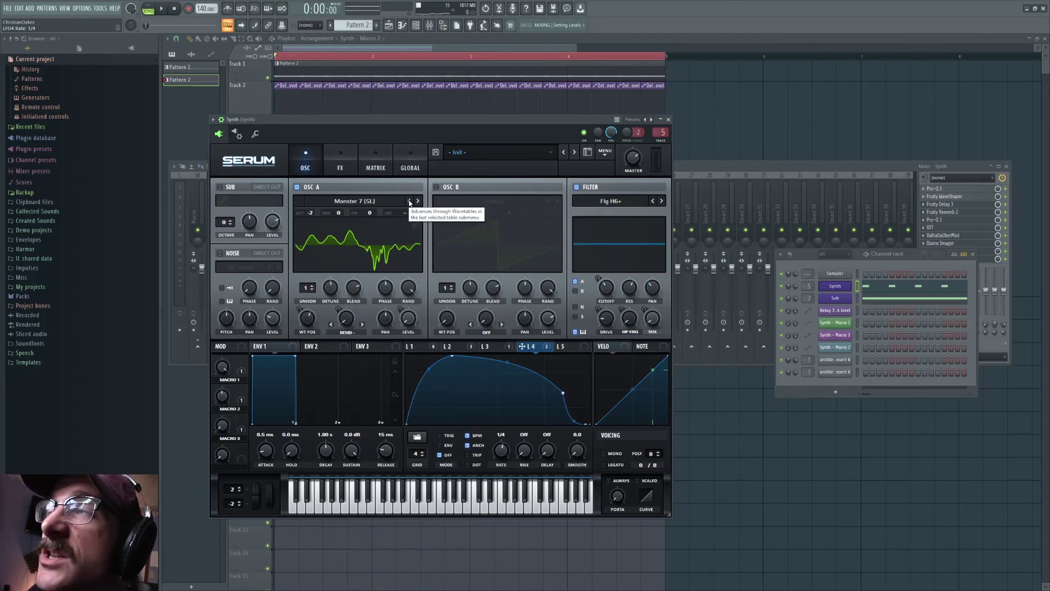
pyautogui.click(409, 202)
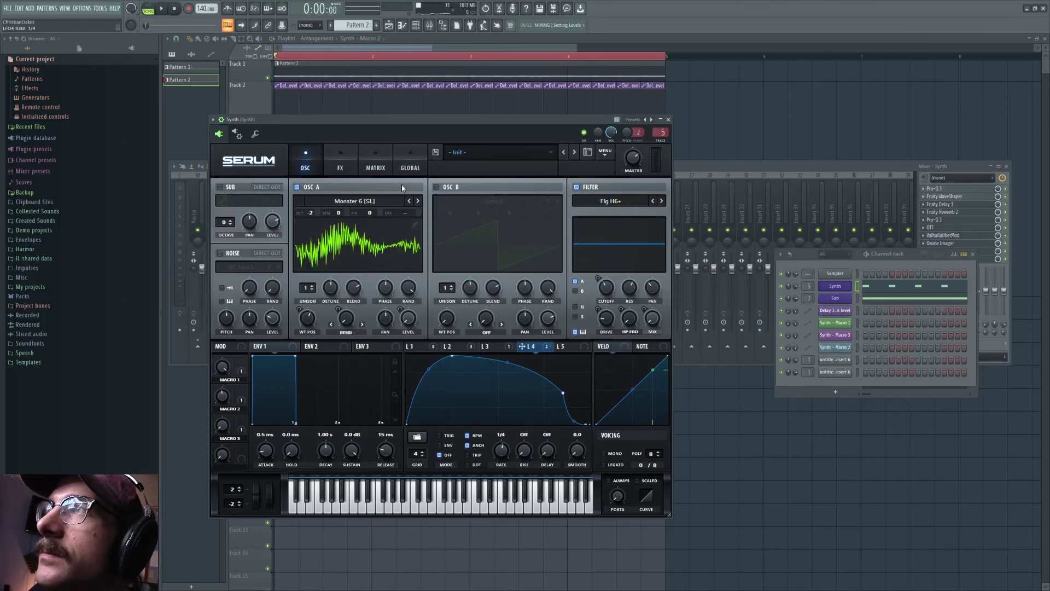
pyautogui.click(160, 11)
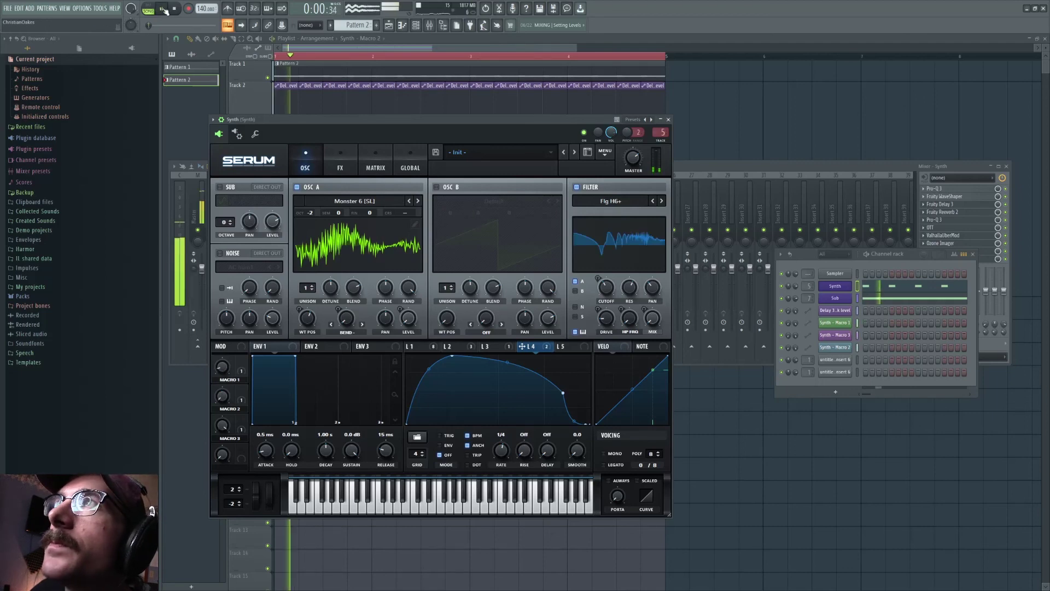
pyautogui.click(412, 202)
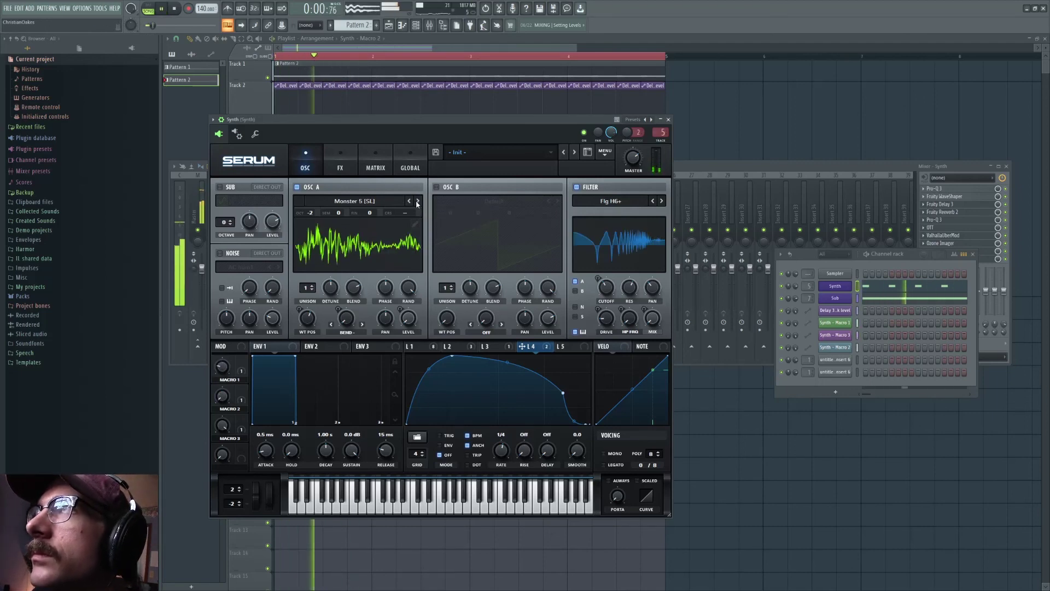
pyautogui.press('space')
pyautogui.click(418, 203)
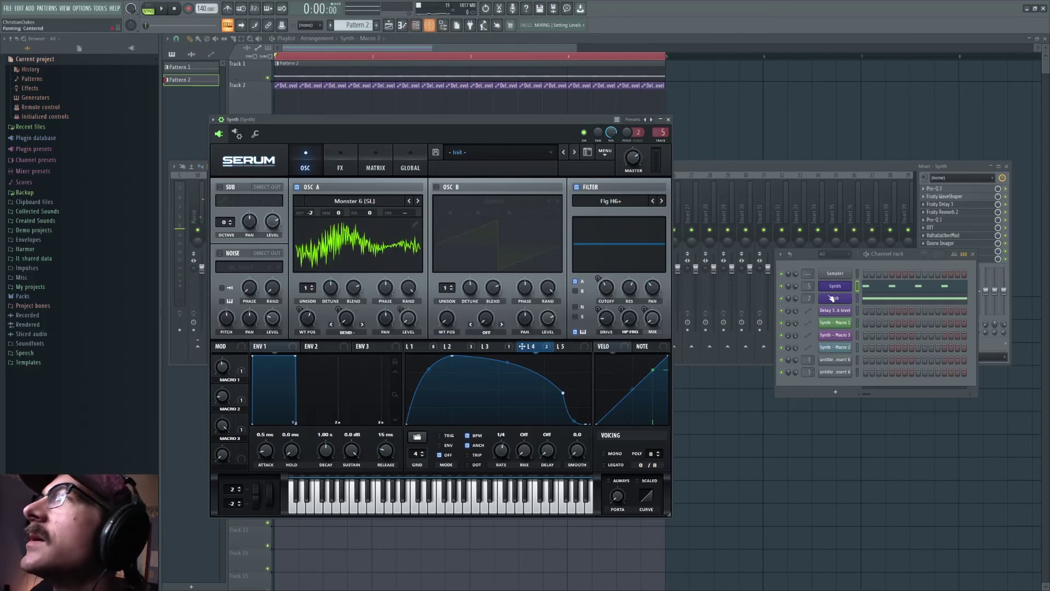
# Arm mixer Insert 6 and render the loop to a wave file as a new playlist clip.
pyautogui.click(429, 25)
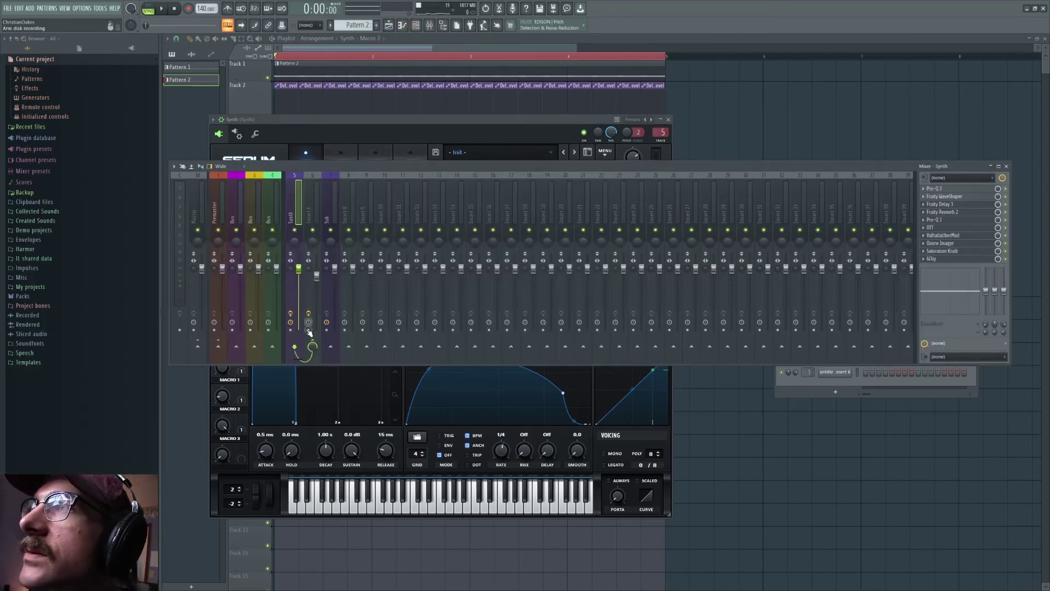
pyautogui.click(175, 173)
pyautogui.rightClick(176, 173)
pyautogui.moveTo(240, 183)
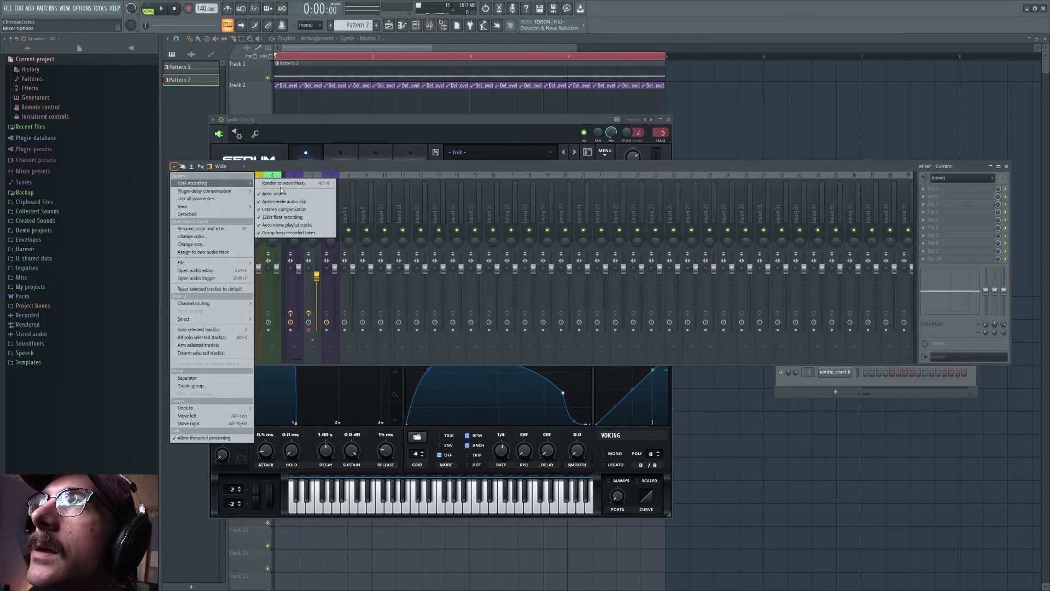
pyautogui.click(277, 189)
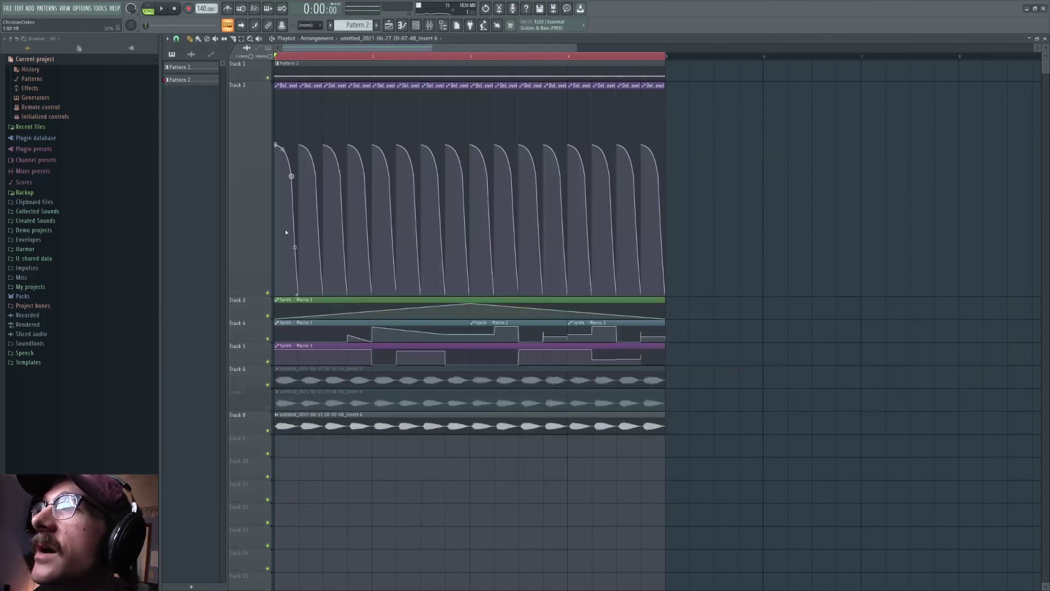
# Replace the repeated short E4 notes in Pattern 2's Synth part with one sustained E4 note spanning almost four bars.
pyautogui.doubleClick(364, 65)
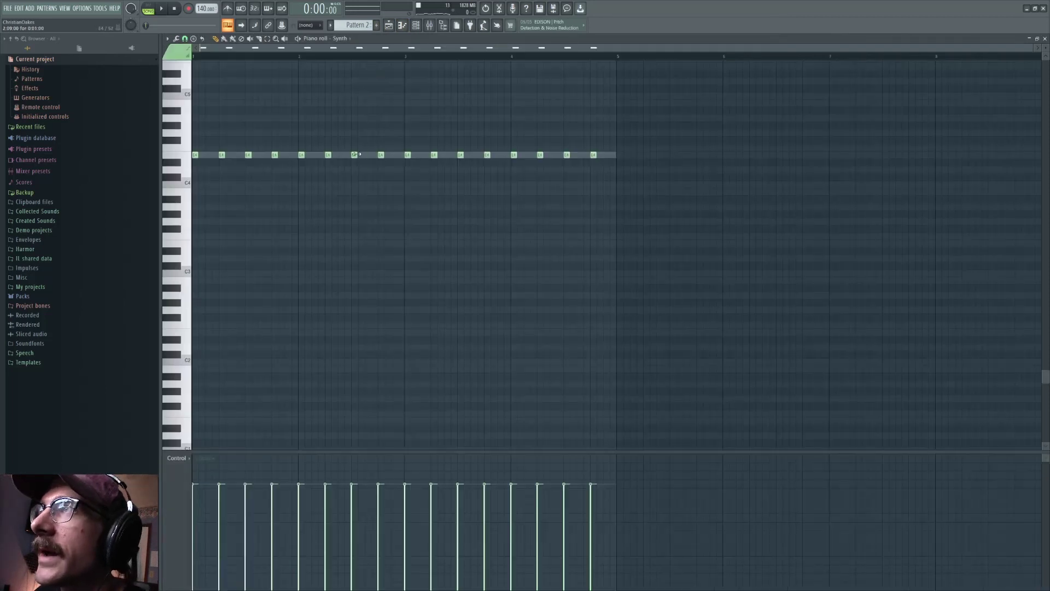
pyautogui.moveTo(602, 155)
pyautogui.mouseDown()
pyautogui.moveTo(213, 161)
pyautogui.moveTo(440, 137)
pyautogui.moveTo(615, 138)
pyautogui.mouseUp()
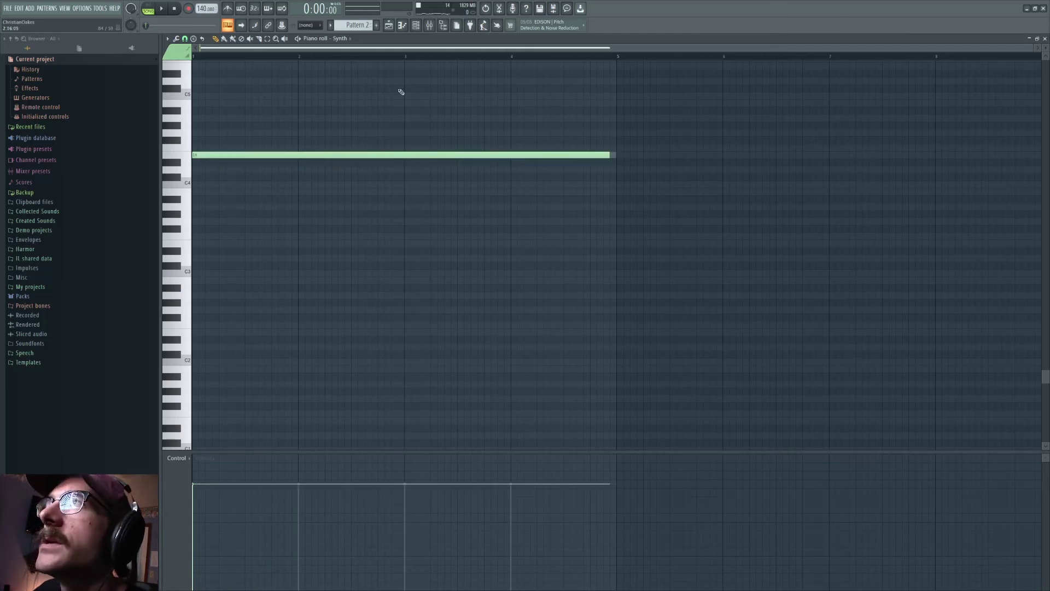
# Check LFOs 3, 2 and 1 in the Synth channel's Serum and audition the sustained note.
pyautogui.click(416, 26)
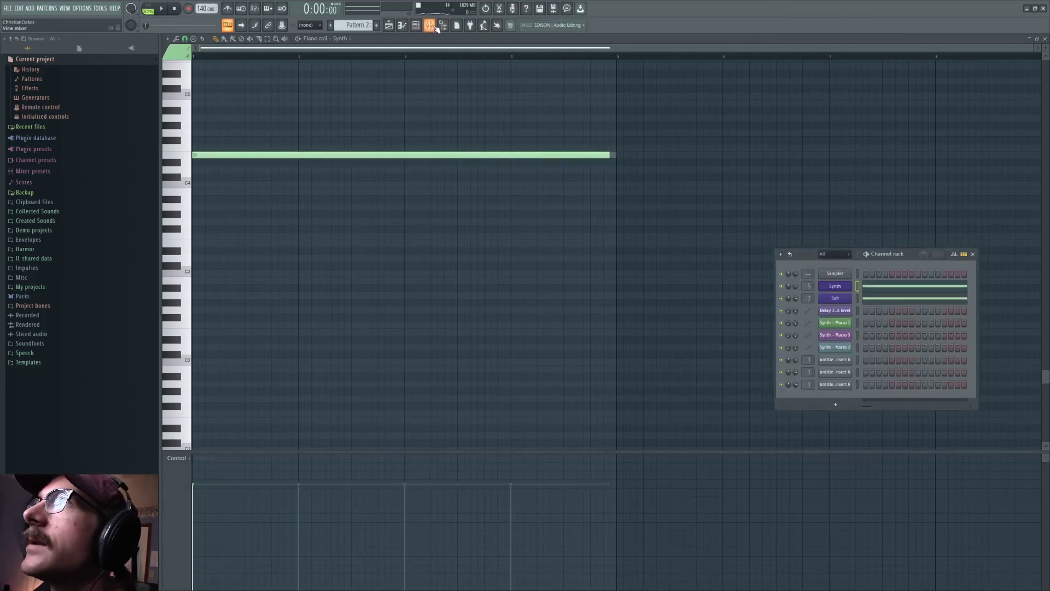
pyautogui.click(842, 290)
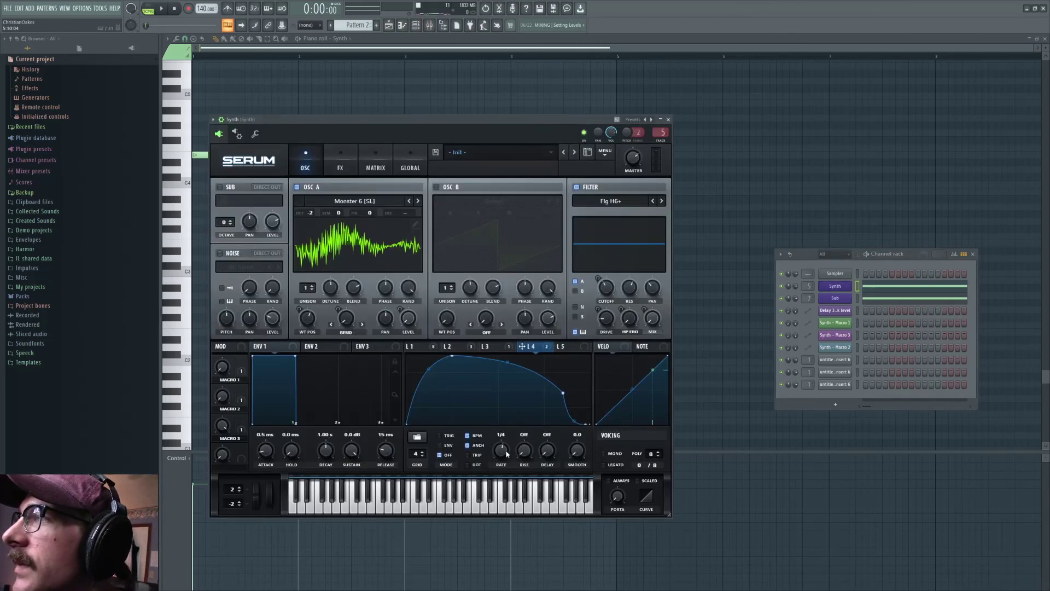
pyautogui.click(498, 349)
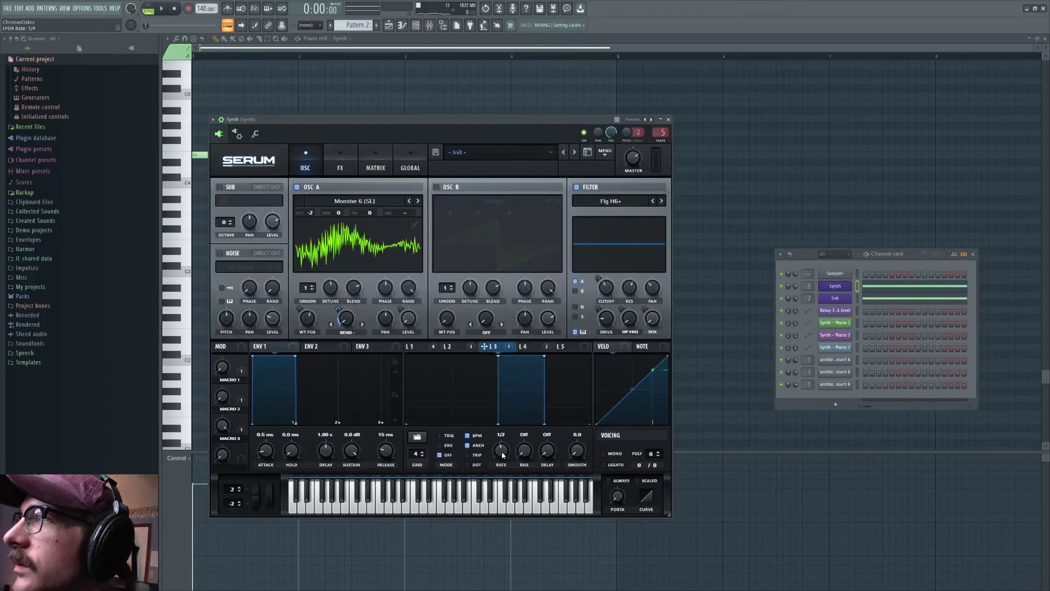
pyautogui.click(453, 347)
pyautogui.click(415, 347)
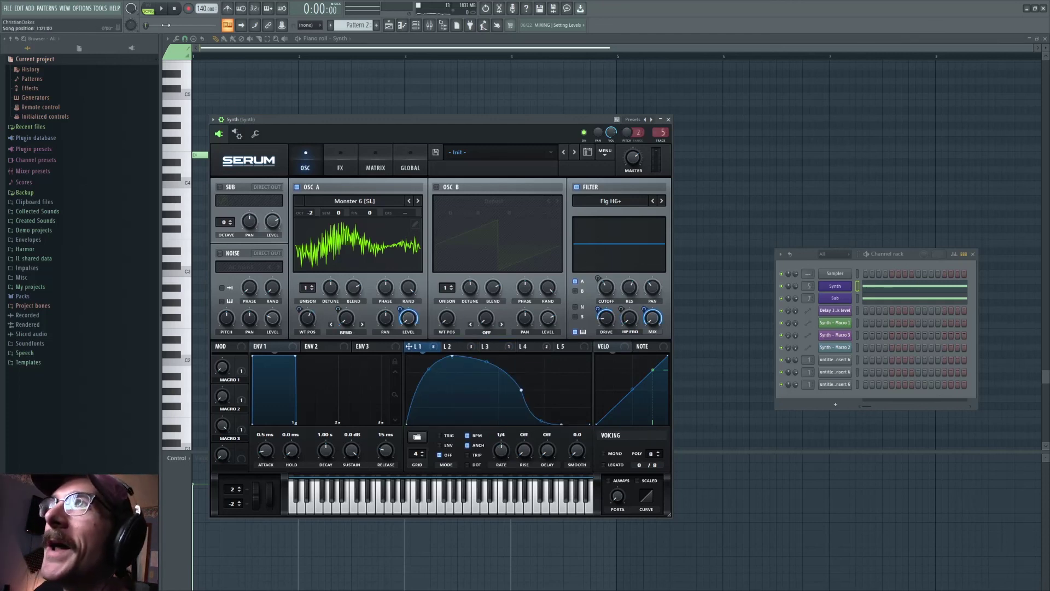
pyautogui.click(166, 11)
pyautogui.click(414, 80)
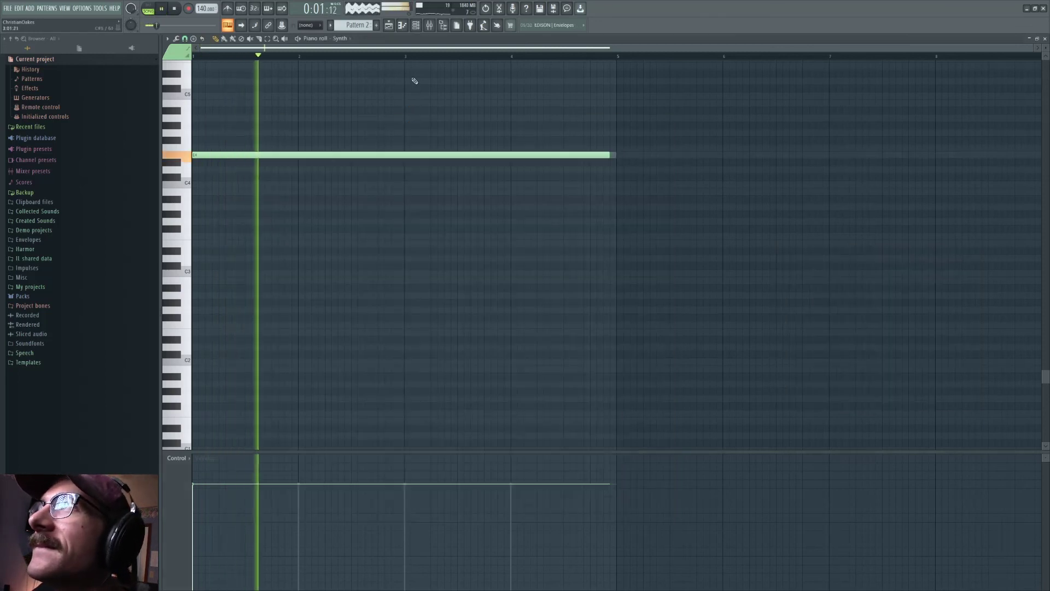
pyautogui.click(416, 26)
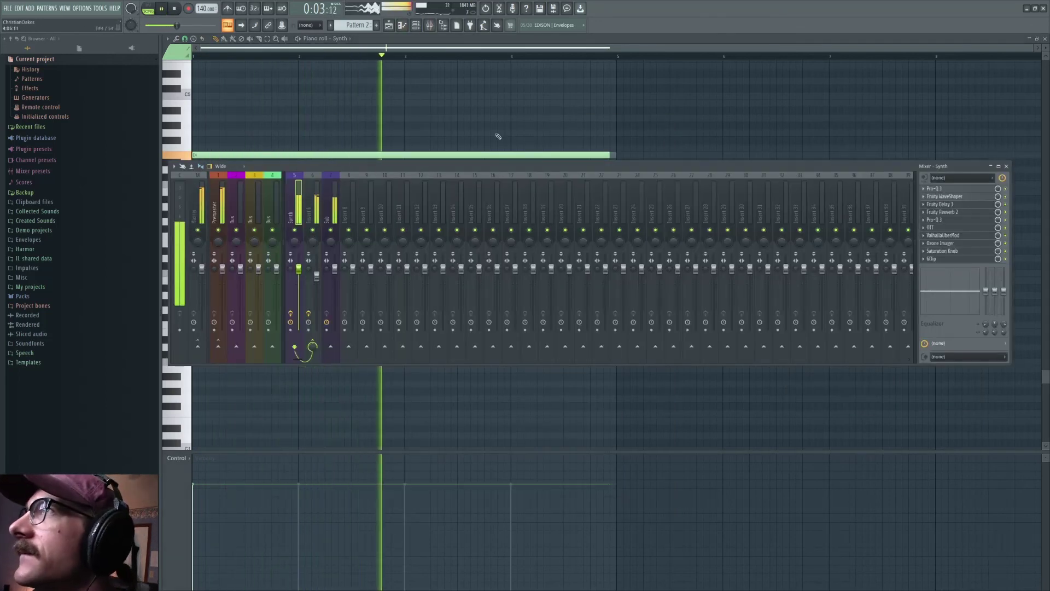
pyautogui.press('space')
# Delete the extra Macro 3 points in bar 2 and the Macro 2 ramp points in bars 1 and 2 of the playlist.
pyautogui.click(388, 25)
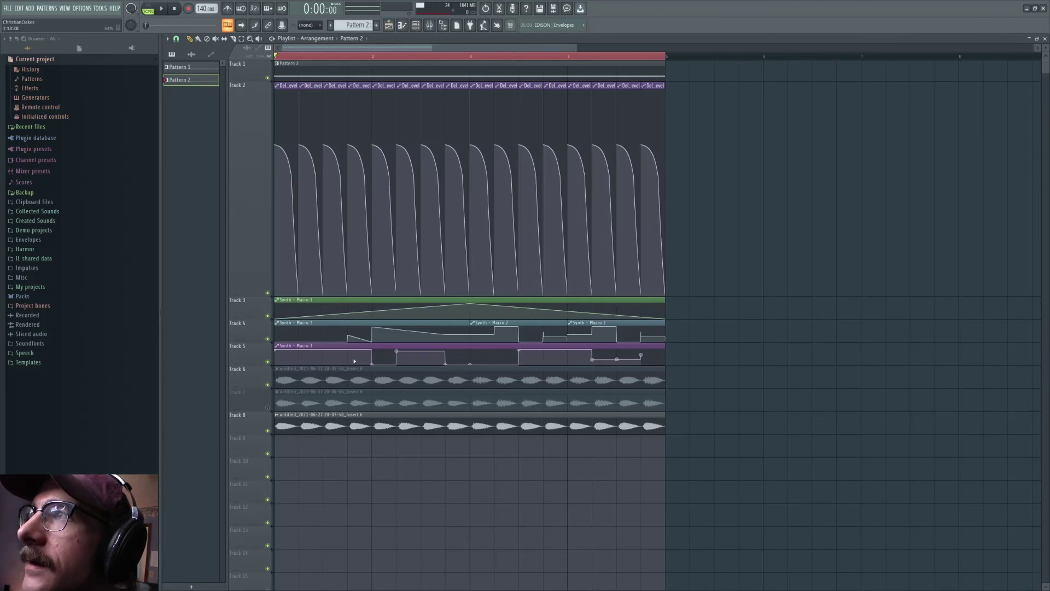
pyautogui.rightClick(400, 351)
pyautogui.click(412, 358)
pyautogui.rightClick(445, 335)
pyautogui.click(457, 344)
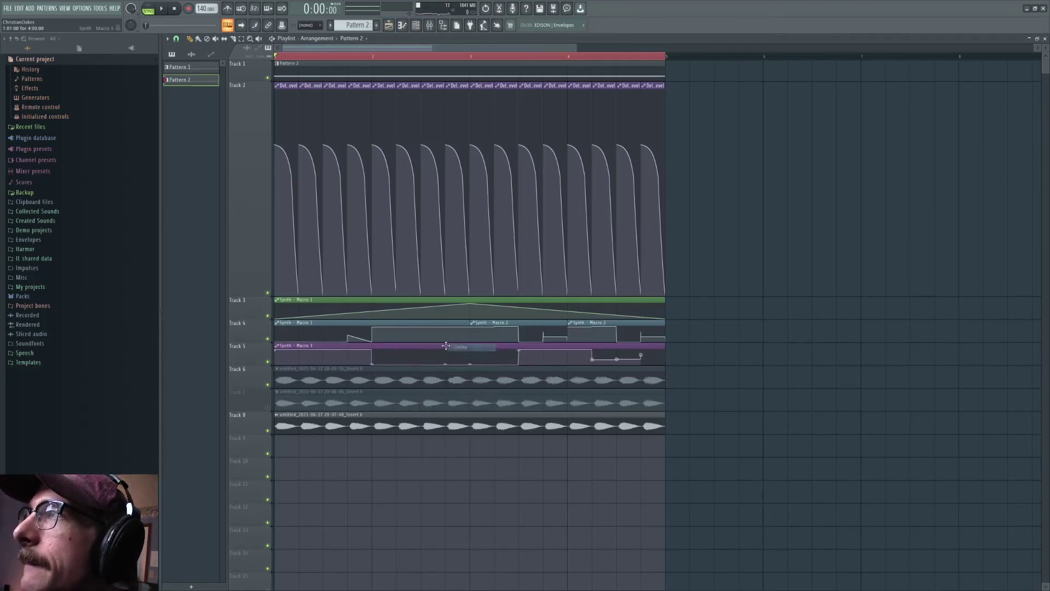
pyautogui.rightClick(349, 336)
pyautogui.click(358, 344)
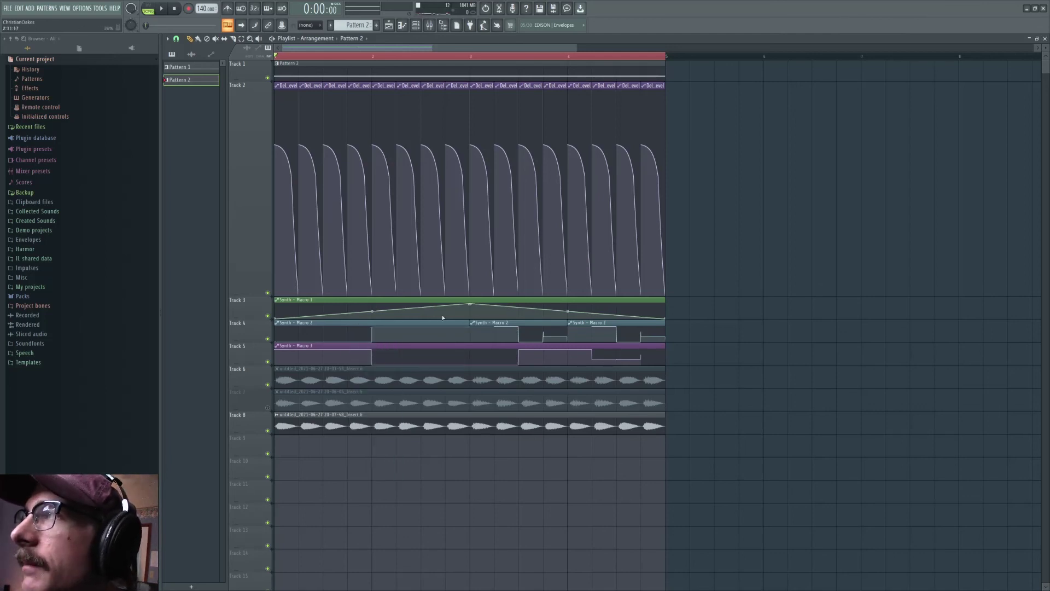
# Change the Macro 1 automation to Hold steps so it jumps up at bar 3 and stays high to the end.
pyautogui.rightClick(471, 304)
pyautogui.click(482, 340)
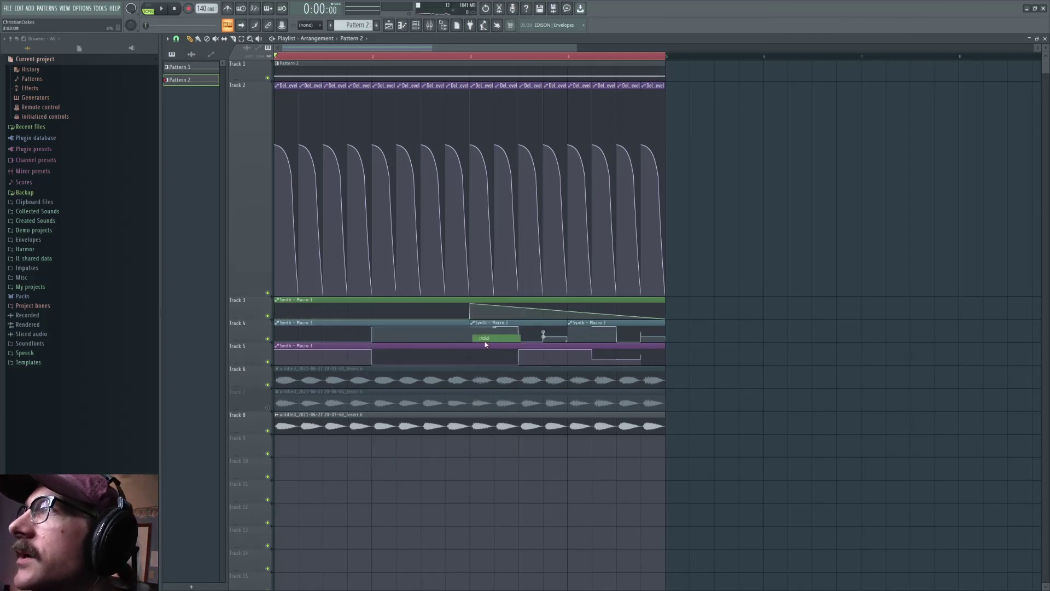
pyautogui.rightClick(663, 316)
pyautogui.click(687, 354)
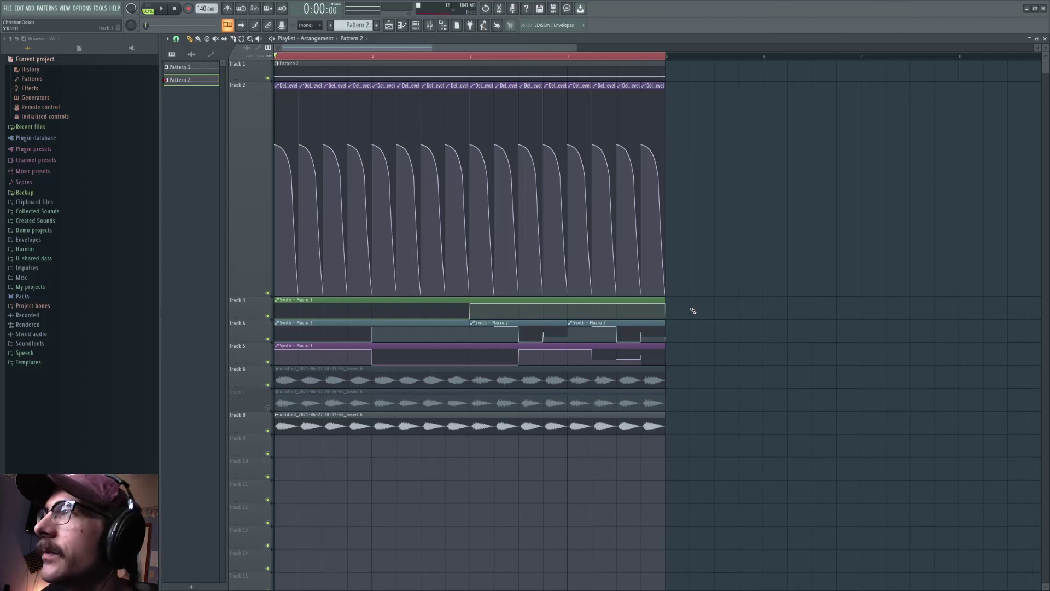
# Delete the second and third Macro 2 clips and extend the first one across all four bars.
pyautogui.rightClick(492, 323)
pyautogui.rightClick(591, 324)
pyautogui.moveTo(469, 325); pyautogui.dragTo(663, 323)
# Remove the leftover Macro 2 points, make the automation drop at bar 3 and add a high point at bar 4.
pyautogui.rightClick(545, 333)
pyautogui.click(550, 343)
pyautogui.rightClick(568, 340)
pyautogui.click(574, 348)
pyautogui.rightClick(568, 340)
pyautogui.click(573, 348)
pyautogui.rightClick(518, 341)
pyautogui.click(524, 349)
pyautogui.moveTo(497, 328); pyautogui.dragTo(472, 331)
pyautogui.click(568, 331)
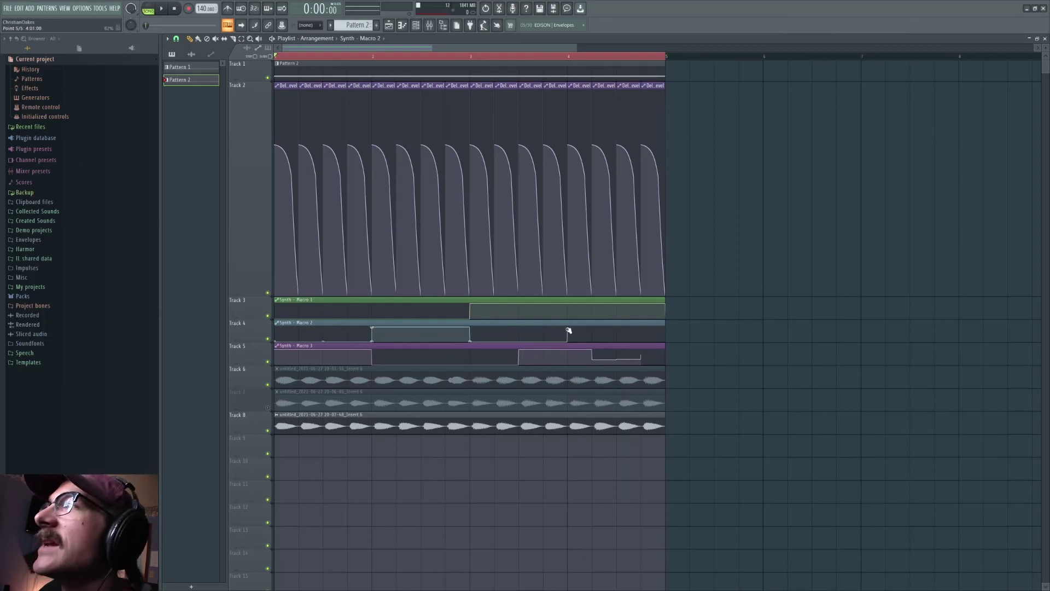
# Reshape the Macro 3 automation in bar 4 to drop at beat 1 and hold high from beat 3 to the end.
pyautogui.moveTo(592, 360); pyautogui.dragTo(569, 367)
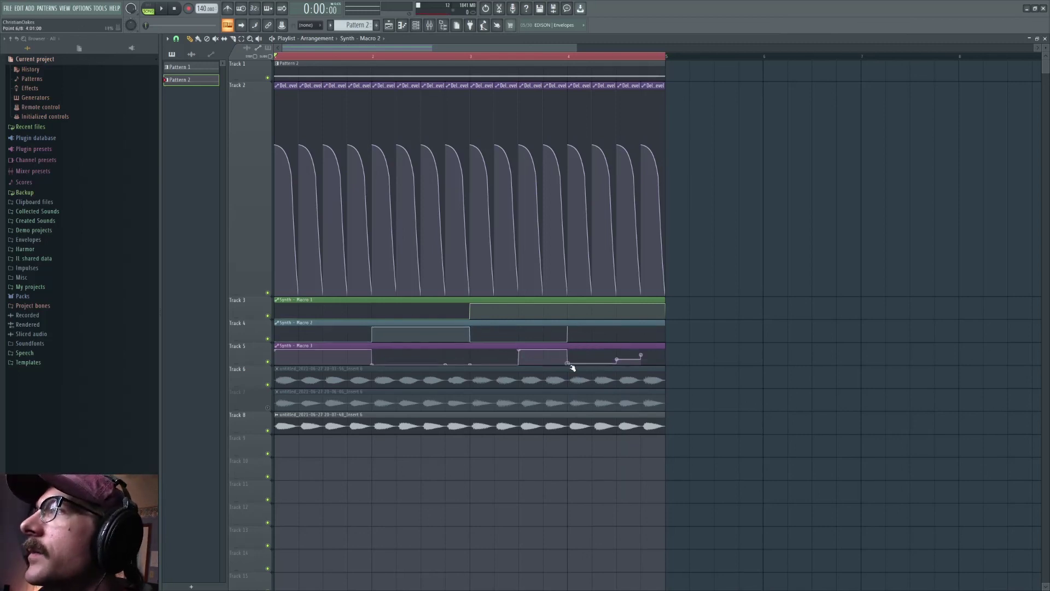
pyautogui.rightClick(618, 361)
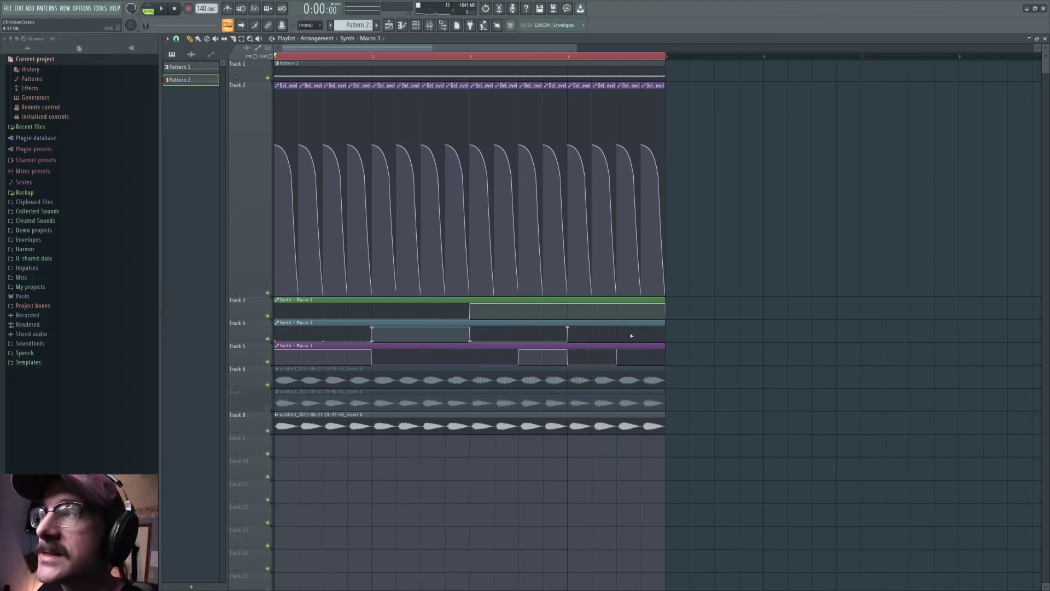
pyautogui.moveTo(661, 359); pyautogui.dragTo(666, 361)
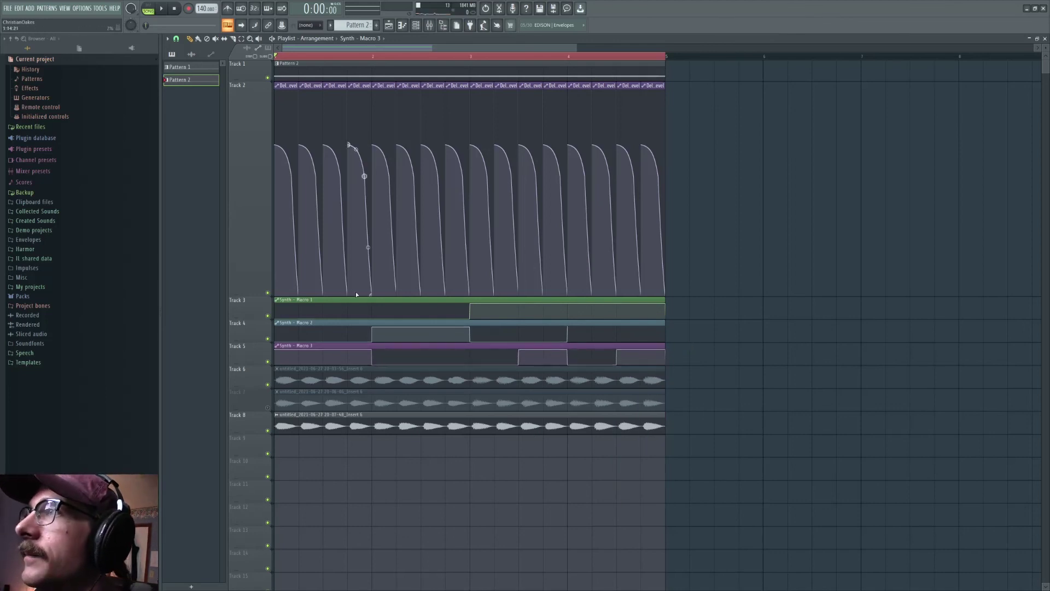
# Arm mixer Insert 6 and render the loop with the stepped macro automation to a wave file on Track 9.
pyautogui.click(429, 25)
pyautogui.click(198, 219)
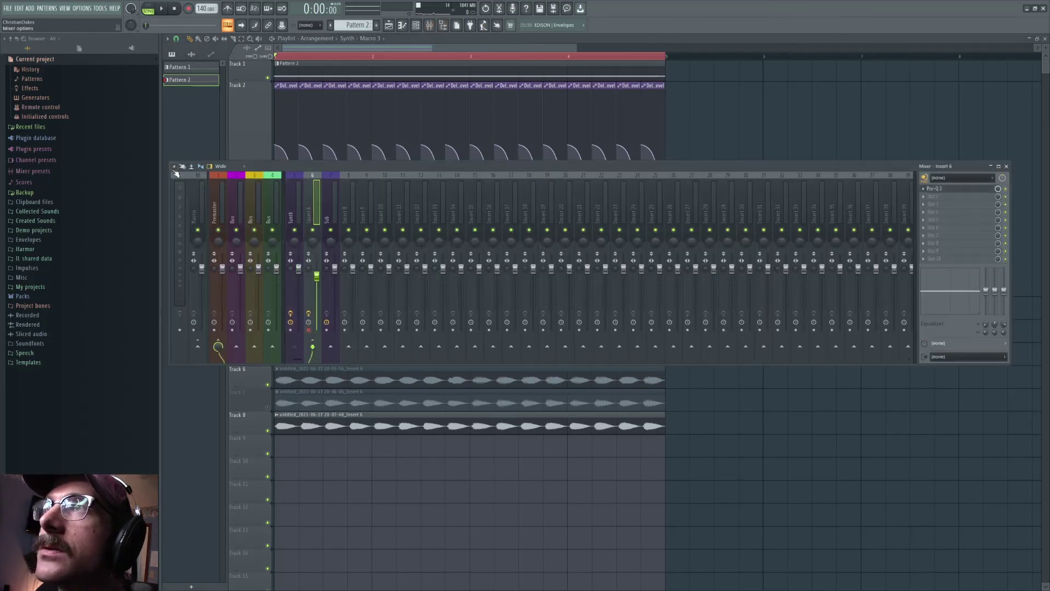
pyautogui.click(174, 166)
pyautogui.moveTo(208, 183)
pyautogui.click(285, 184)
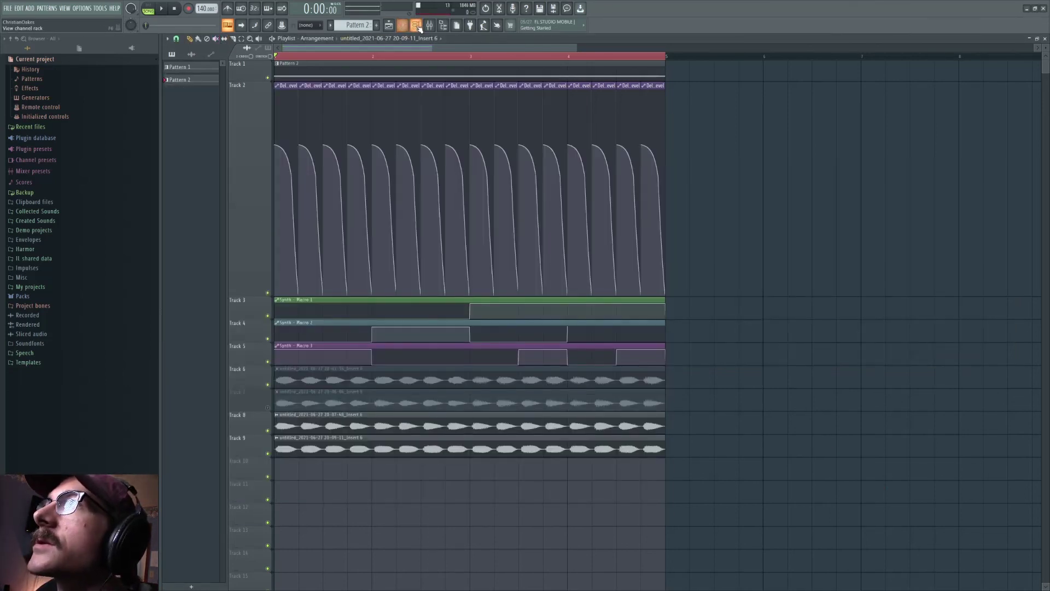
pyautogui.click(430, 26)
pyautogui.click(767, 138)
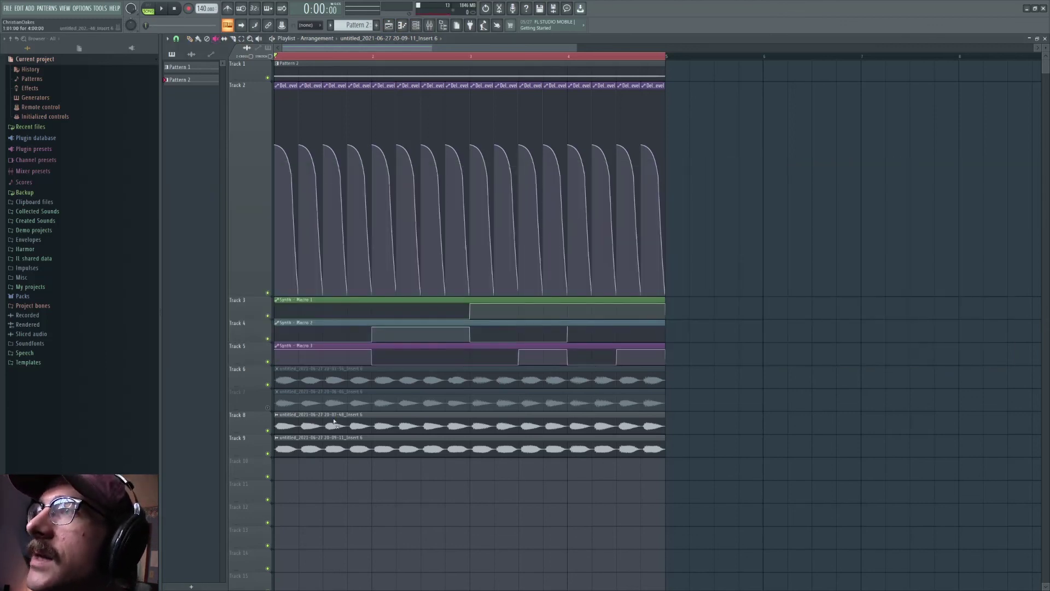
# Mute the renders on Tracks 8 and 9 and audition the Track 6 and Track 7 renders one at a time.
pyautogui.moveTo(334, 422); pyautogui.dragTo(353, 467)
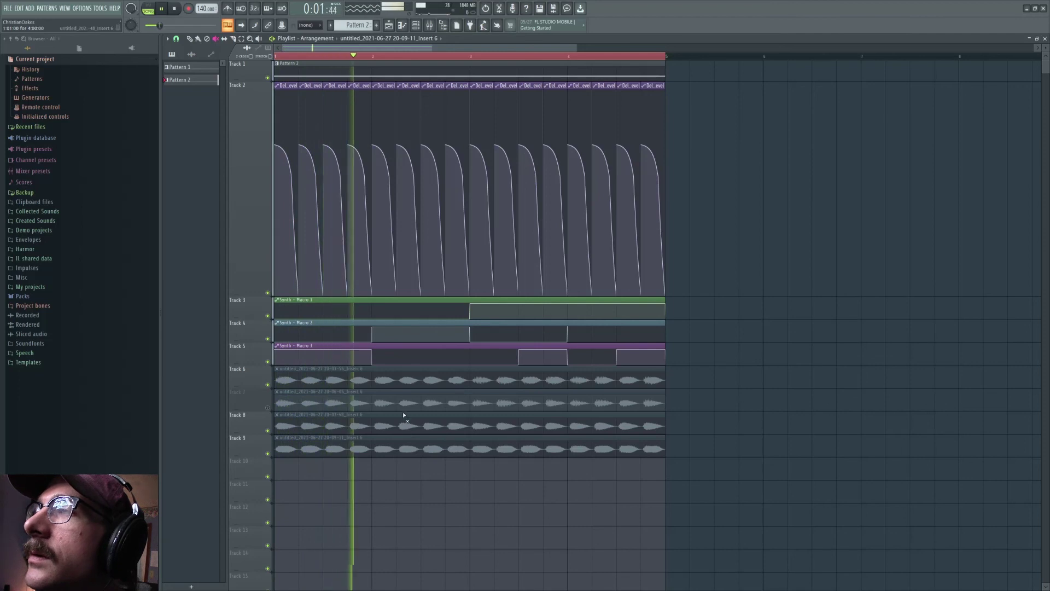
pyautogui.click(332, 381)
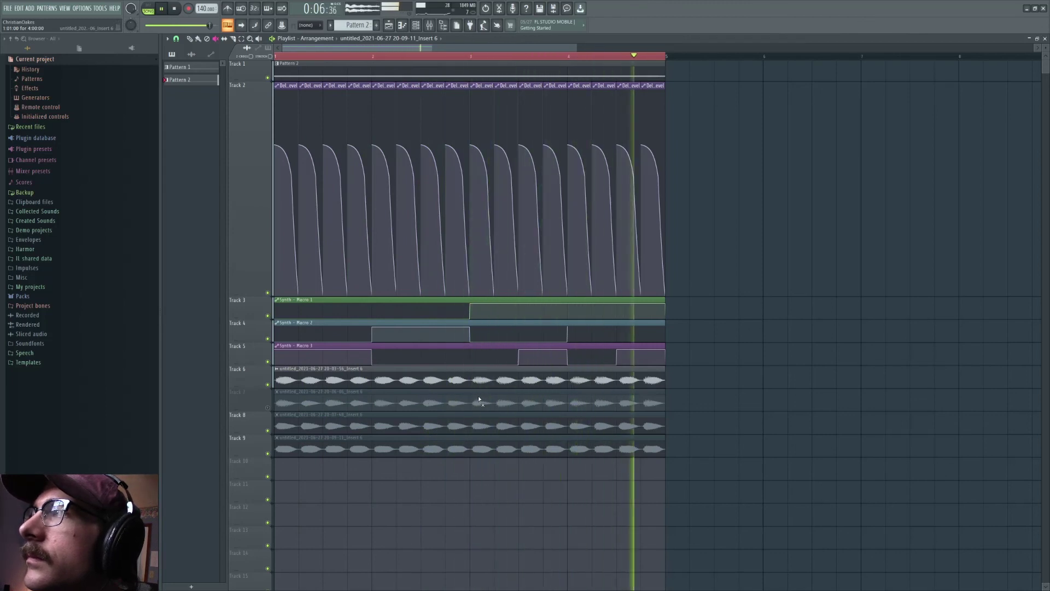
pyautogui.press('space')
pyautogui.click(268, 408)
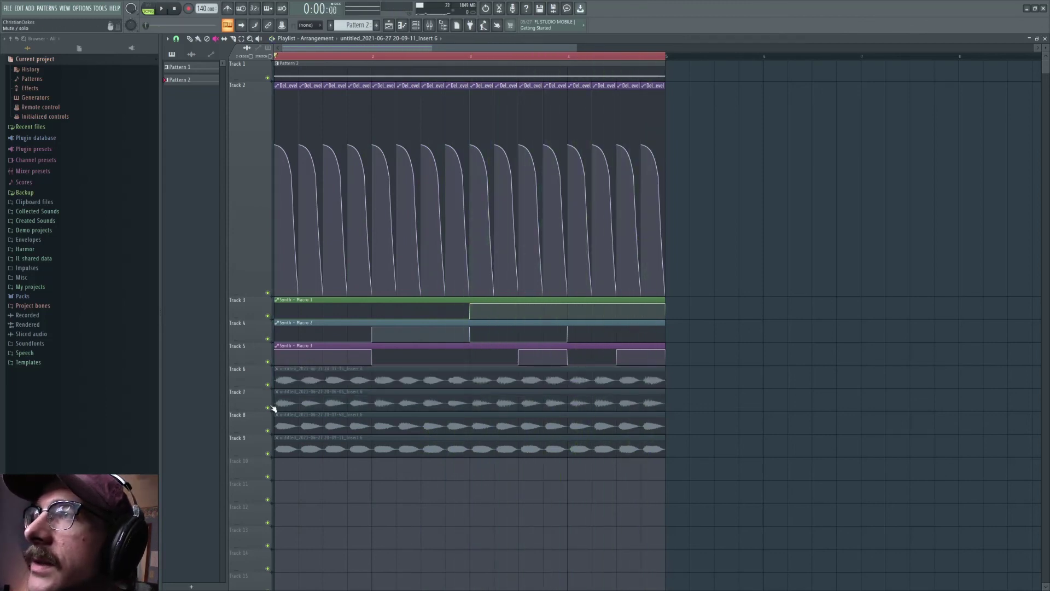
pyautogui.press('space')
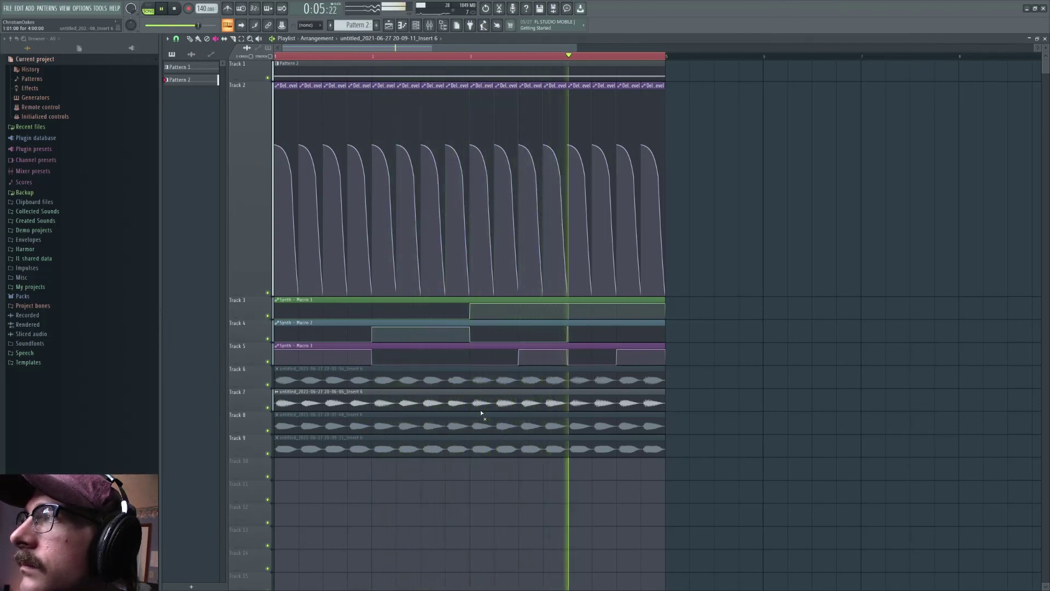
pyautogui.press('space')
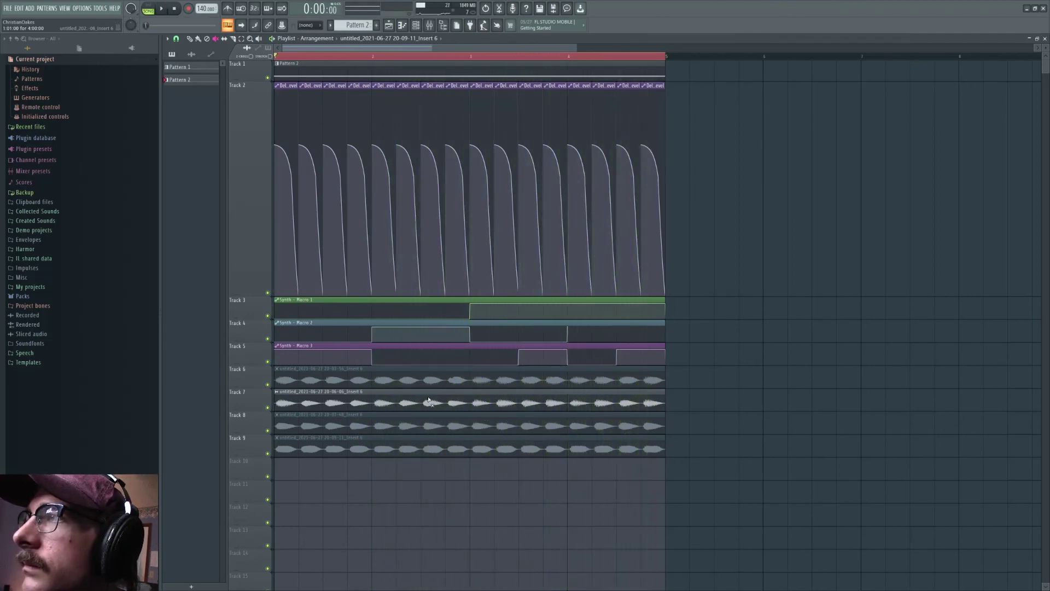
# Unmute only the Track 9 render and audition it alone.
pyautogui.click(344, 453)
pyautogui.press('space')
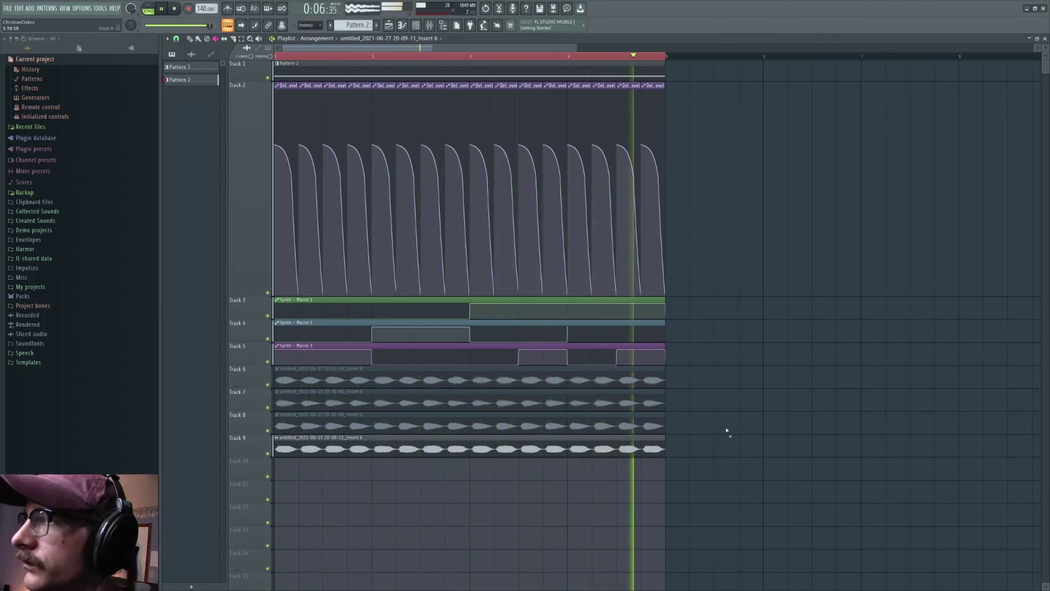
pyautogui.press('space')
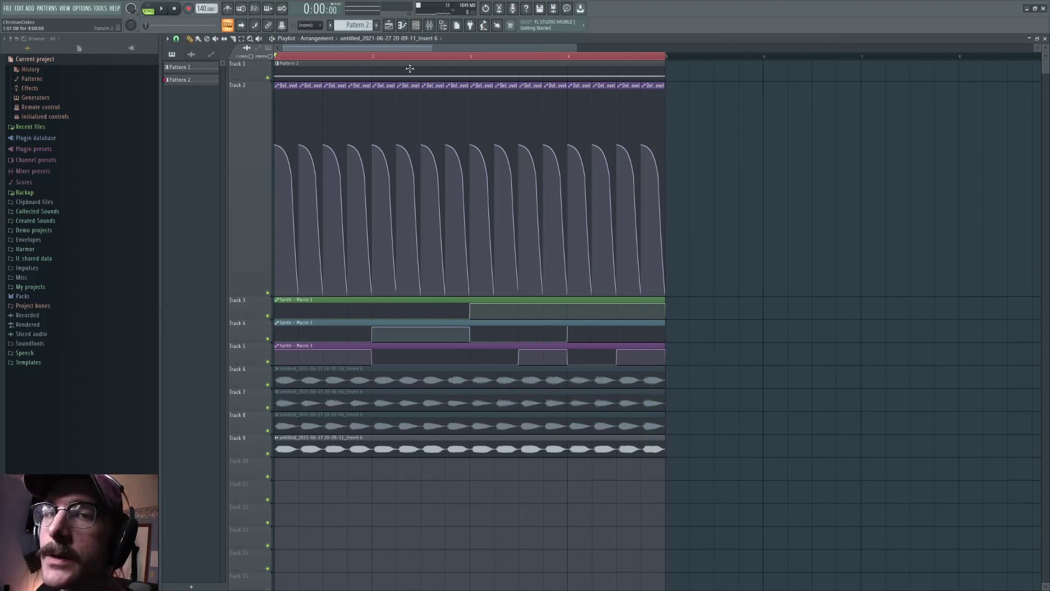
# Open the mixer.
pyautogui.click(431, 25)
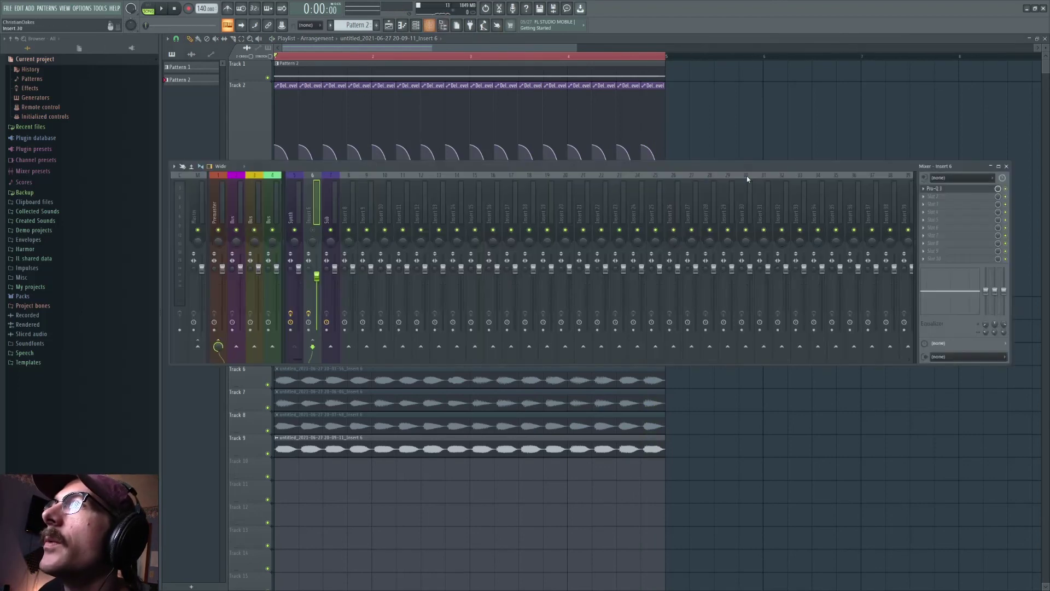